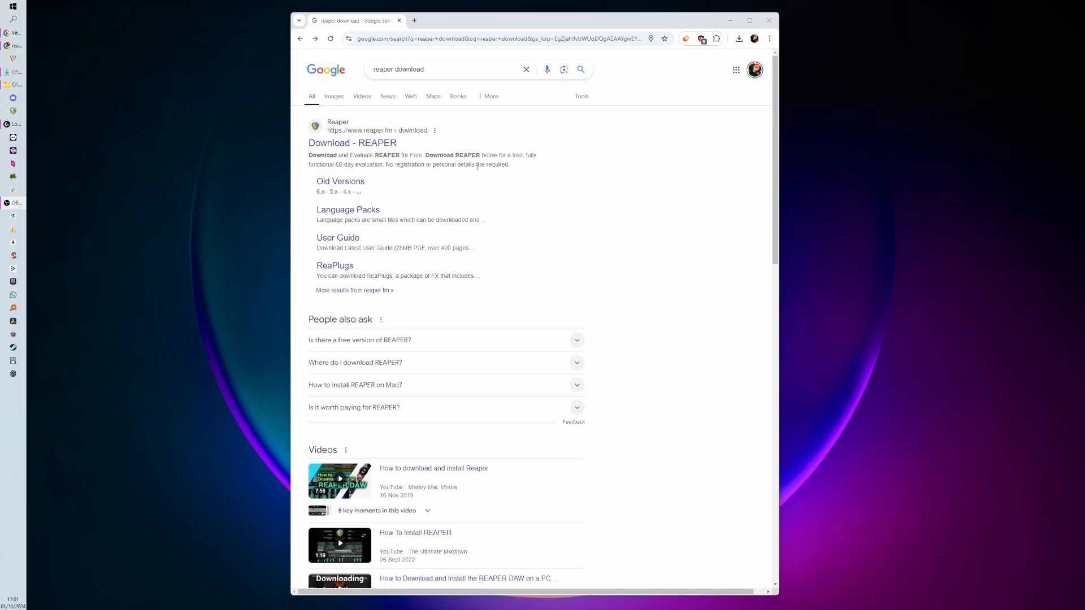
# - Open the REAPER download page from the Google search results
pyautogui.moveTo(778, 285); pyautogui.dragTo(751, 286)
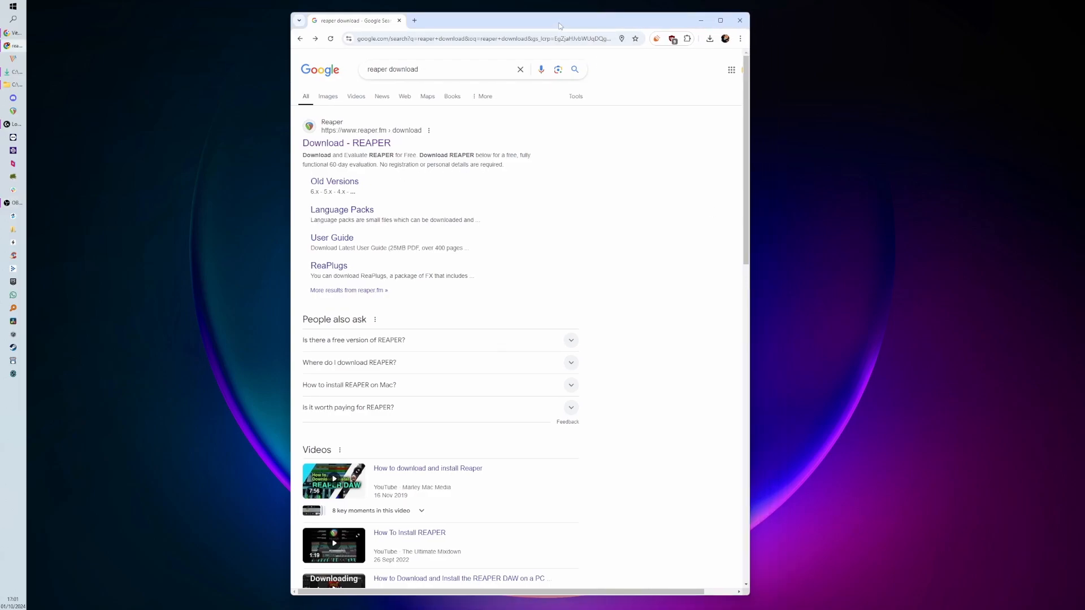
pyautogui.moveTo(556, 22); pyautogui.dragTo(594, 33)
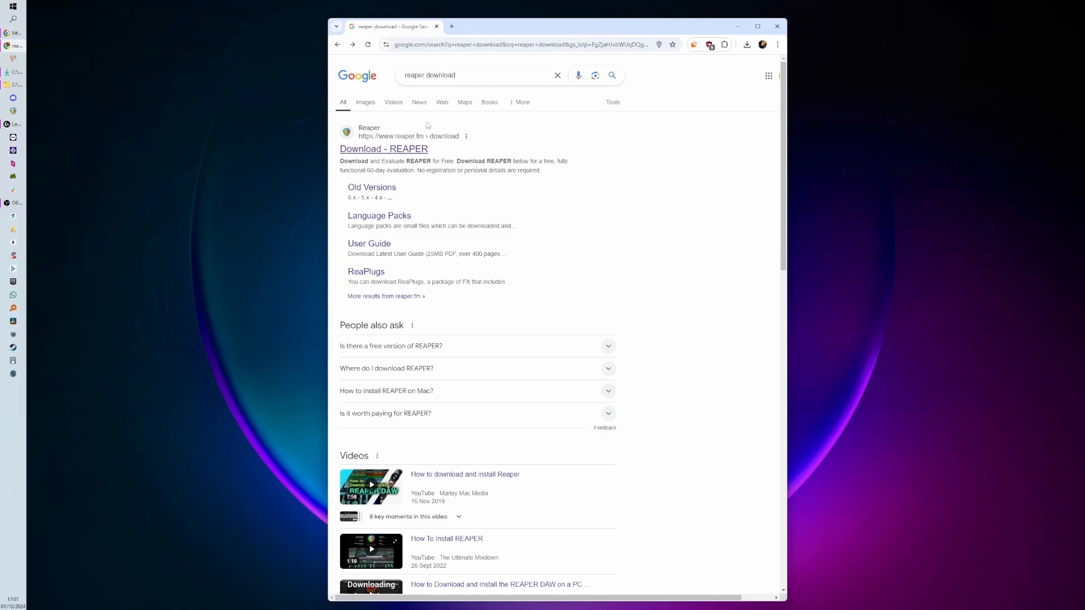
pyautogui.click(410, 149)
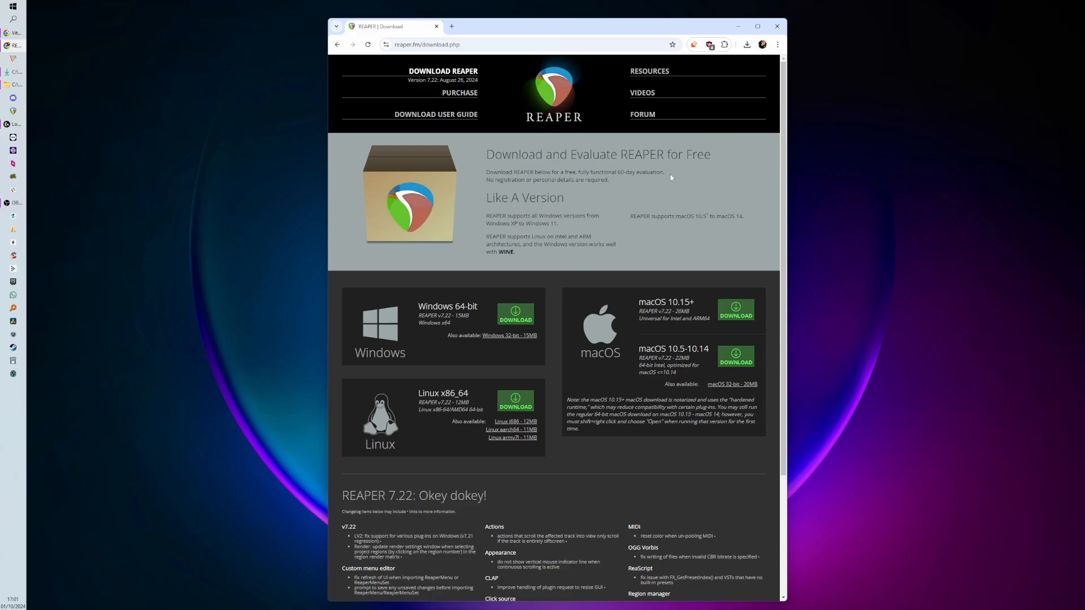
# - Move the browser aside and maximize the REAPER window
pyautogui.moveTo(609, 30); pyautogui.dragTo(0, 79)
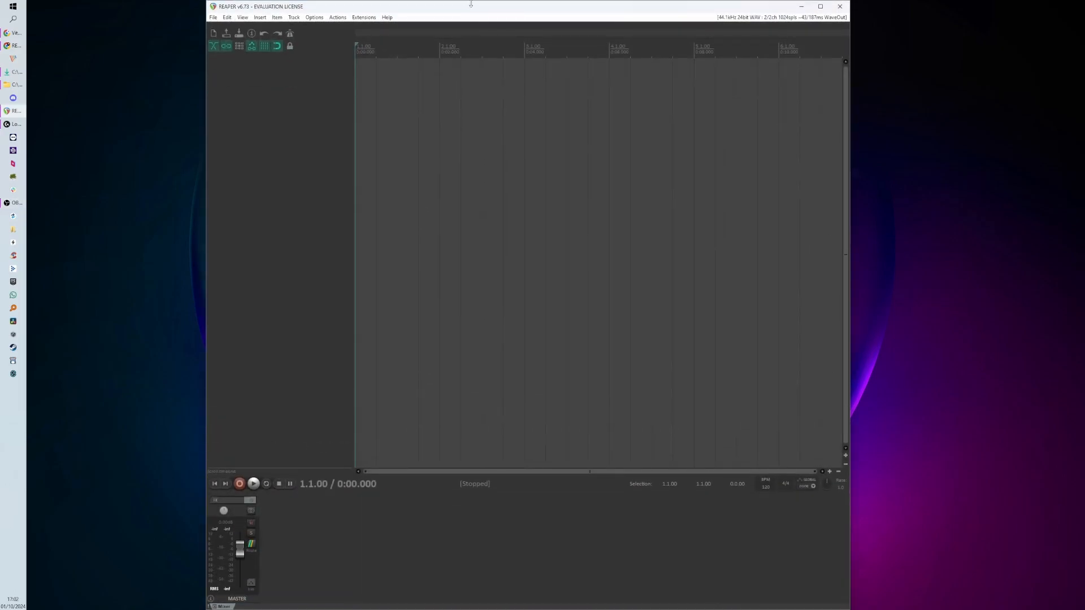
pyautogui.moveTo(469, 4); pyautogui.dragTo(472, 49)
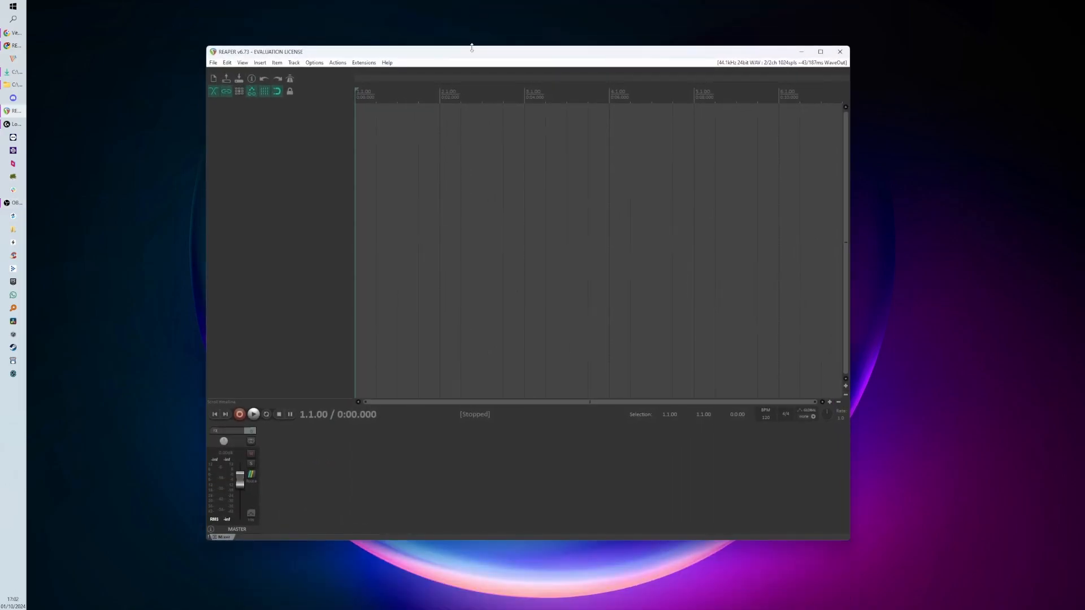
pyautogui.doubleClick(472, 52)
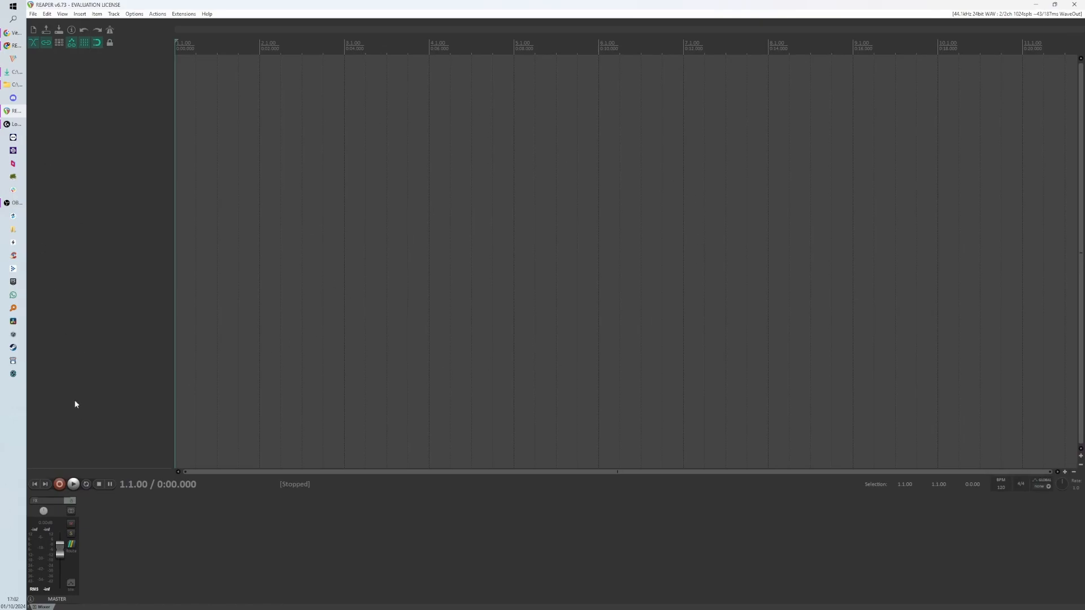
pyautogui.doubleClick(121, 218)
pyautogui.doubleClick(124, 252)
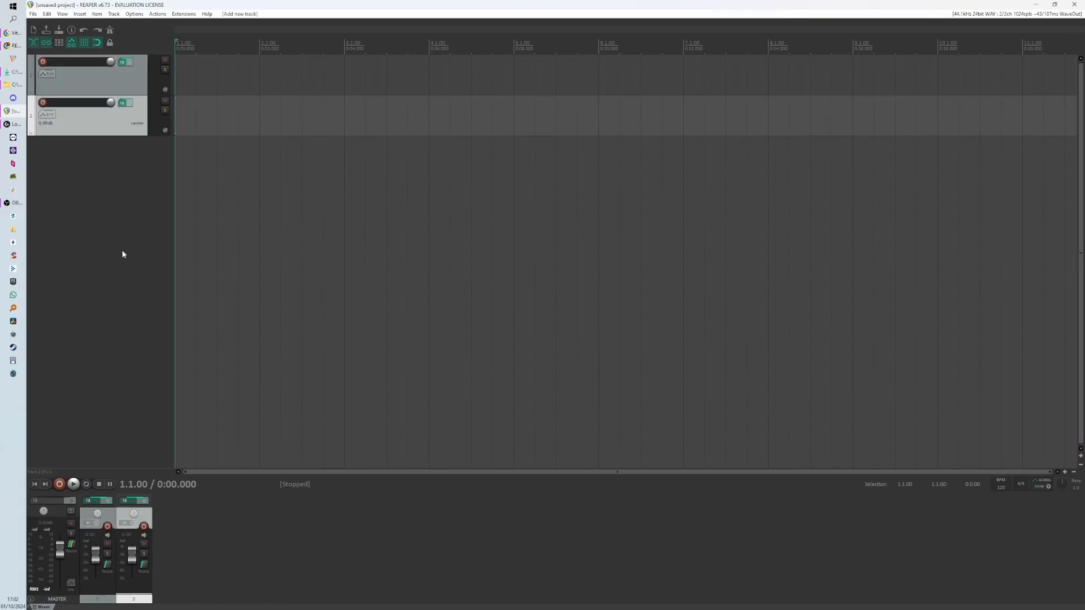
pyautogui.doubleClick(122, 255)
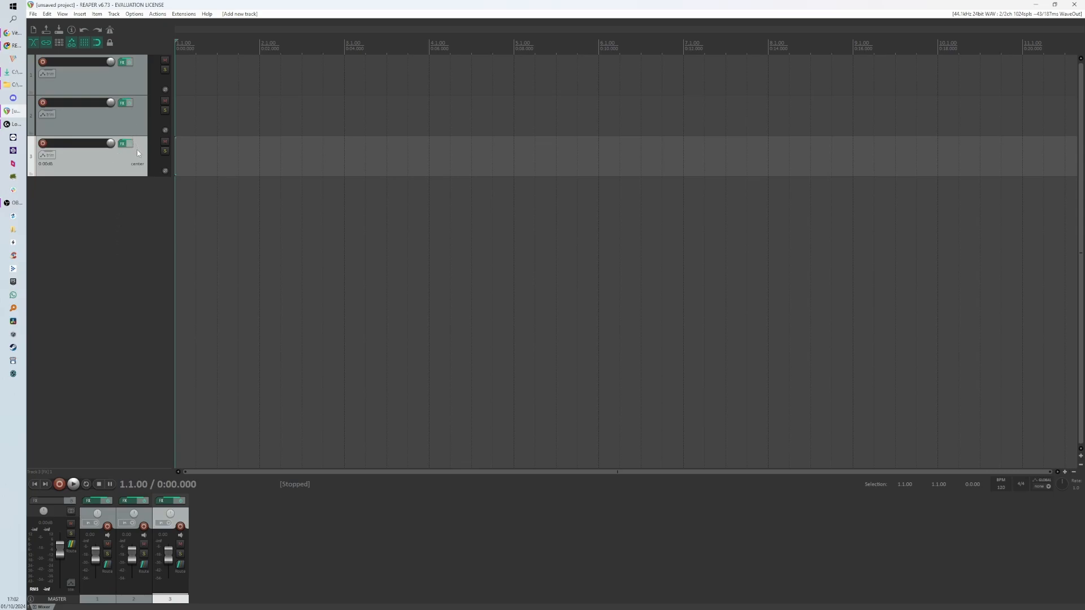
pyautogui.hotkey('ctrl', 'z')
pyautogui.hotkey('ctrl', 'z')
pyautogui.hotkey('ctrl', 'z')
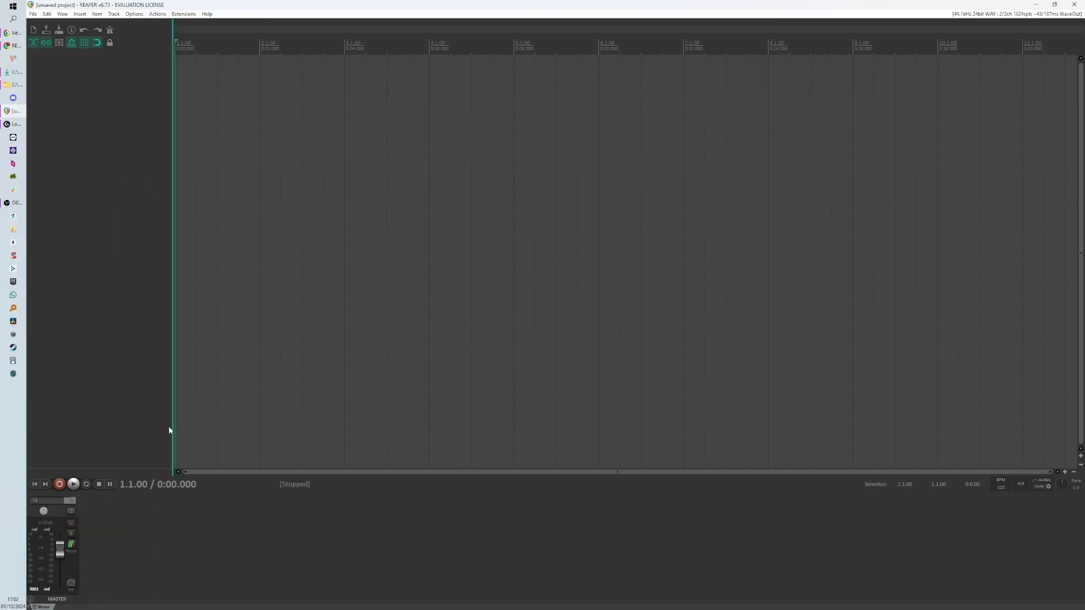
# - Add six empty tracks to the project
pyautogui.doubleClick(124, 297)
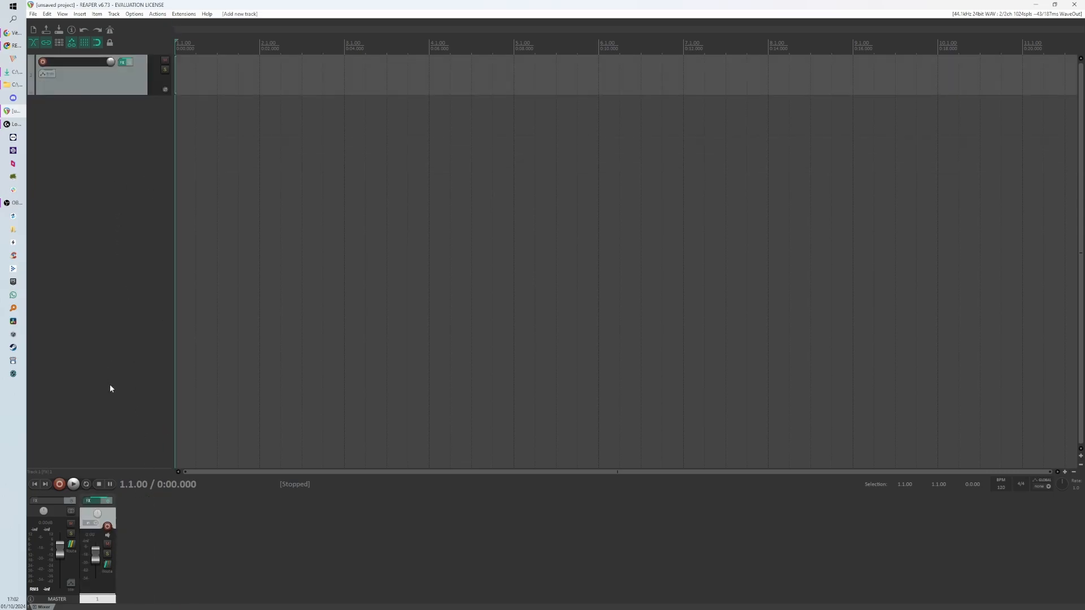
pyautogui.doubleClick(121, 331)
pyautogui.doubleClick(121, 333)
pyautogui.doubleClick(121, 333)
pyautogui.doubleClick(121, 333)
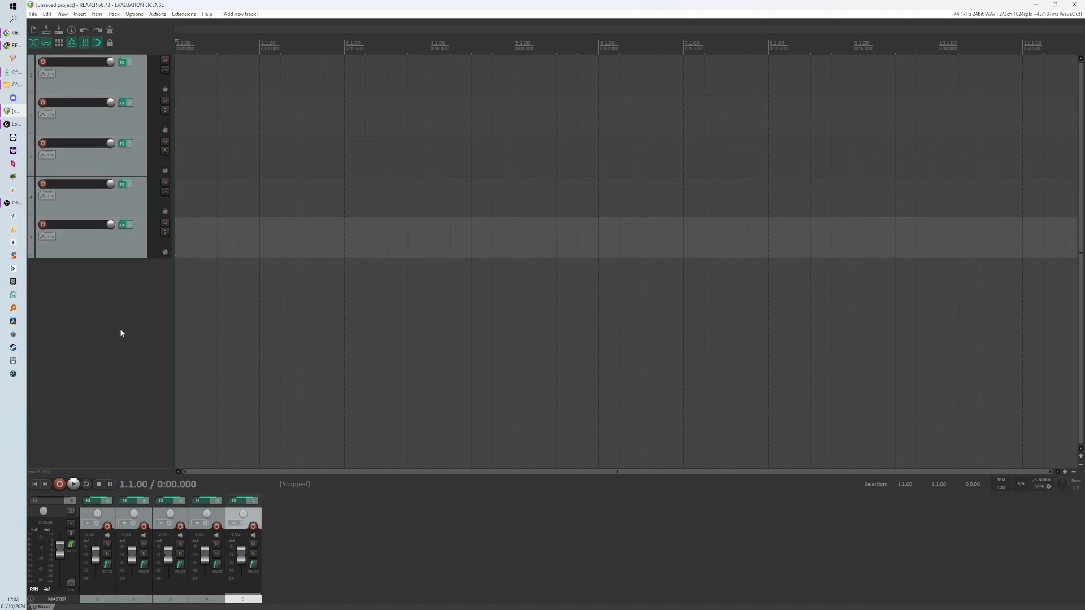
pyautogui.doubleClick(121, 334)
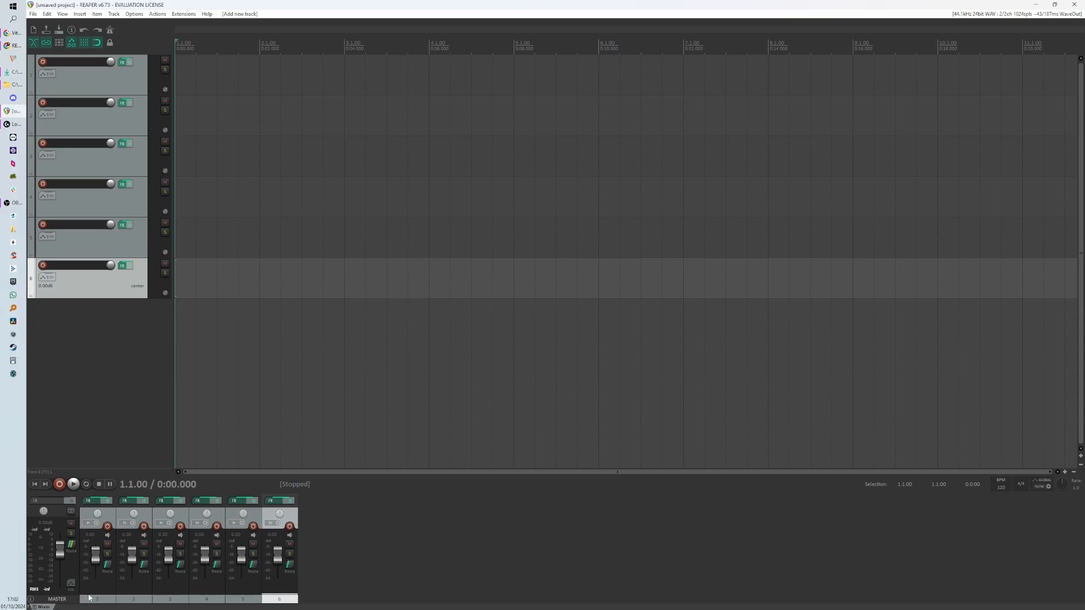
# - Hide the mixer from the View menu
pyautogui.hotkey('alt', 'Tab')
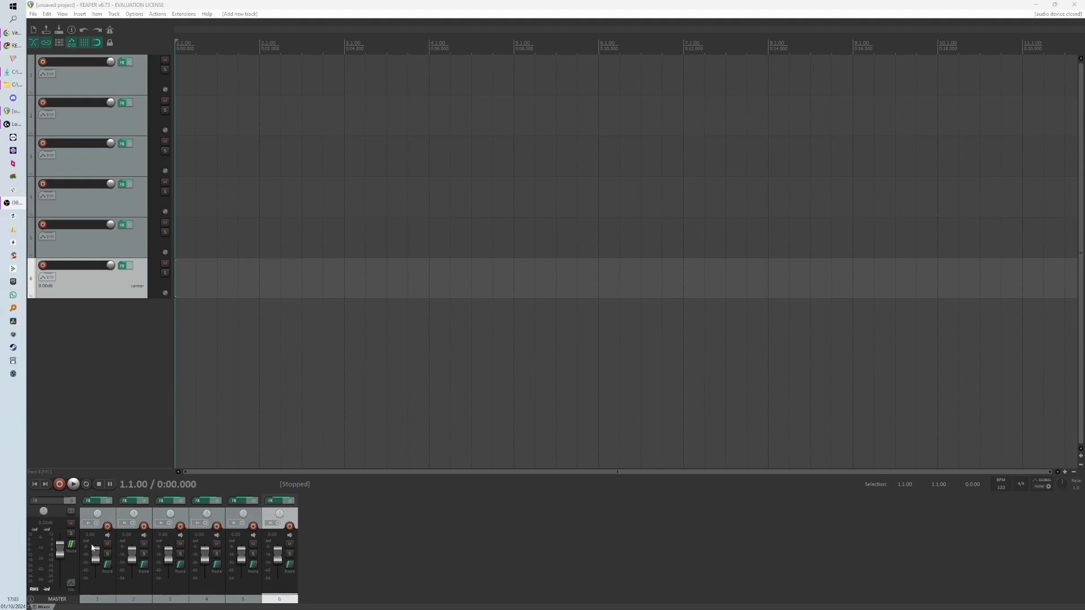
pyautogui.click(67, 14)
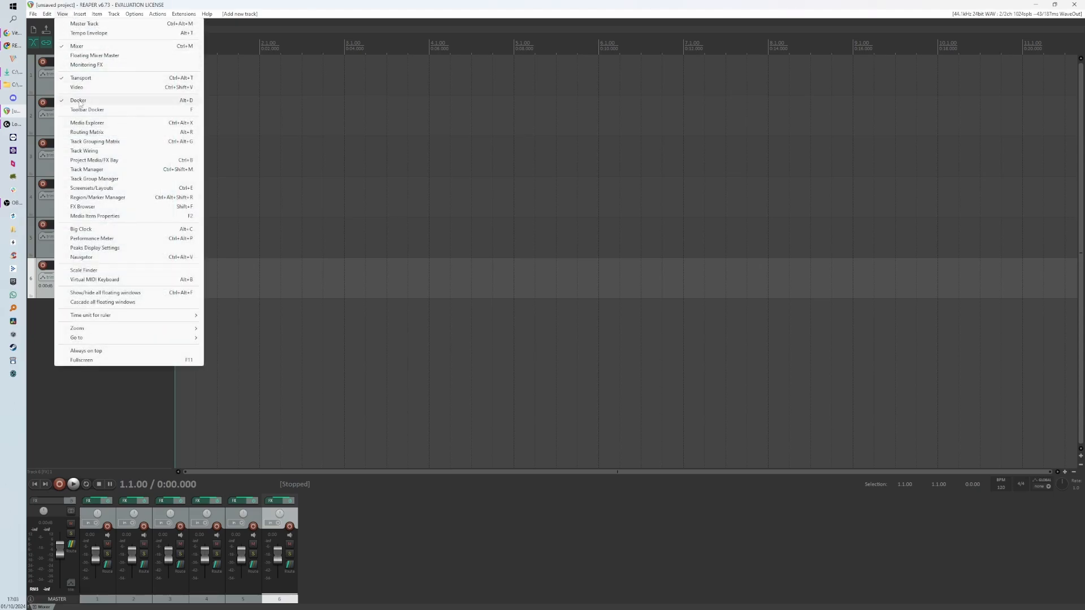
pyautogui.click(95, 49)
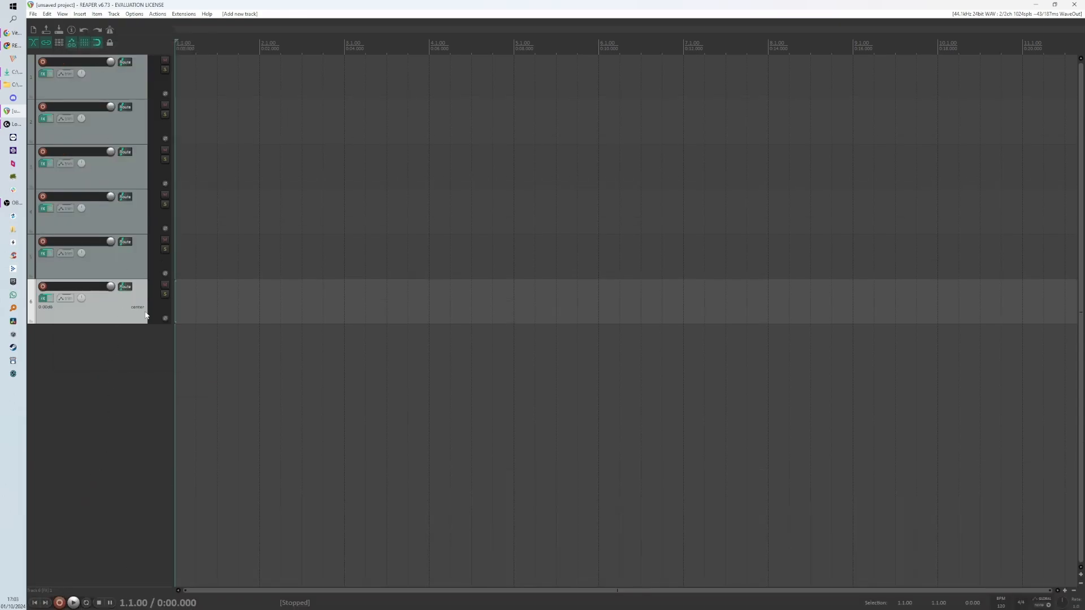
# - Delete the bottom four tracks one at a time, confirming each deletion
pyautogui.press('Delete')
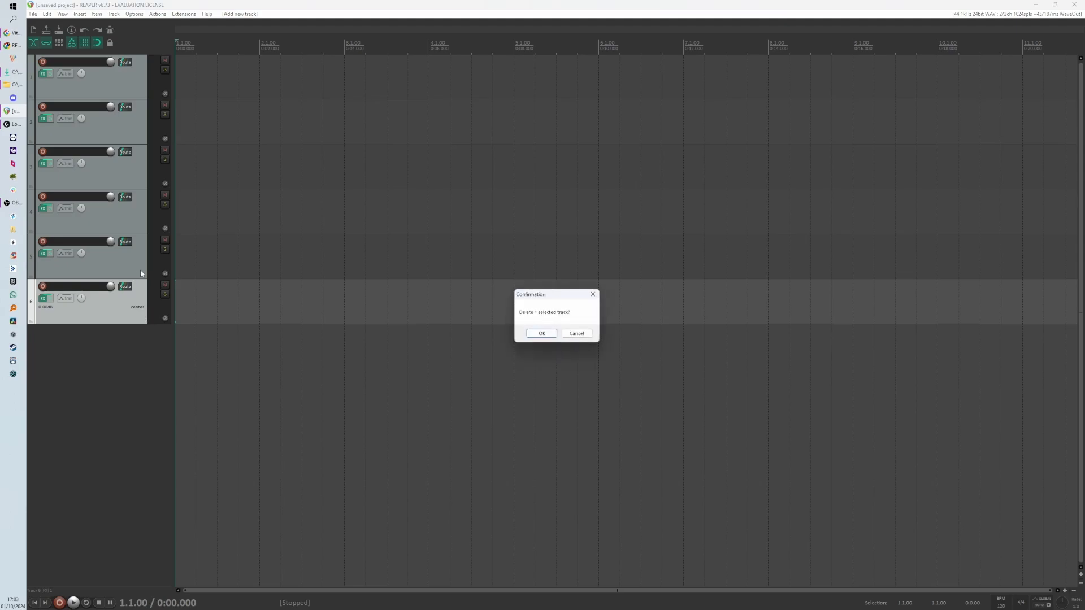
pyautogui.press('Return')
pyautogui.click(138, 266)
pyautogui.press('Delete')
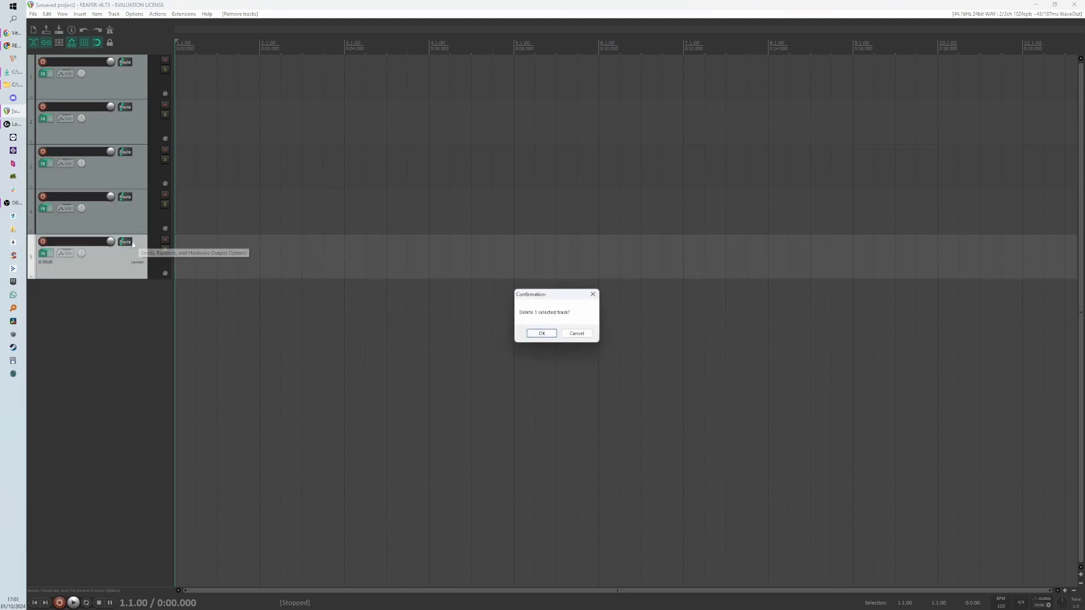
pyautogui.press('Return')
pyautogui.click(128, 224)
pyautogui.press('Delete')
pyautogui.press('Return')
pyautogui.click(132, 177)
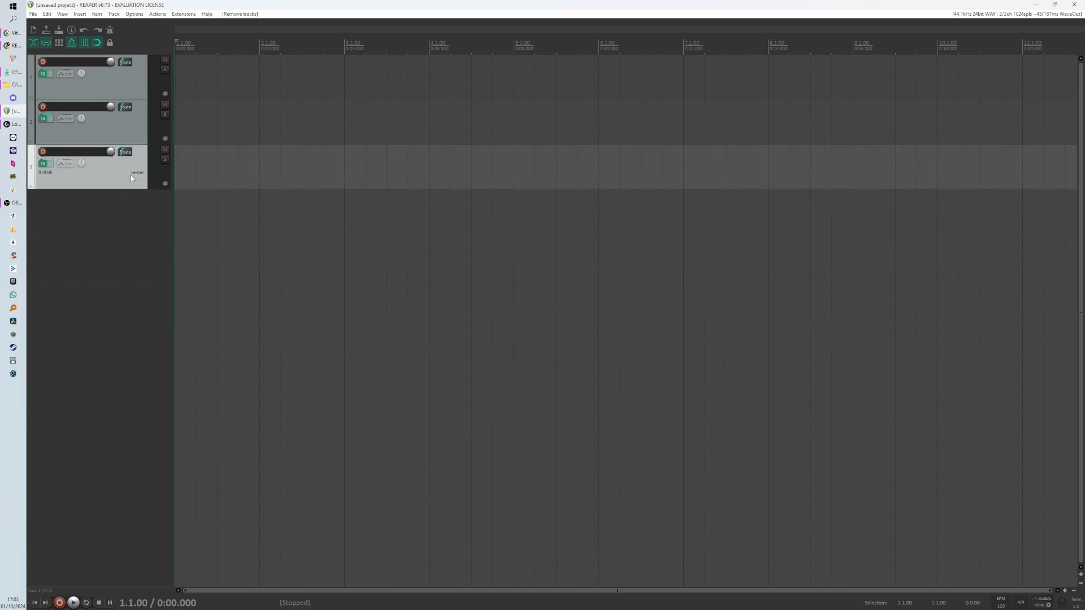
pyautogui.press('Delete')
pyautogui.press('Return')
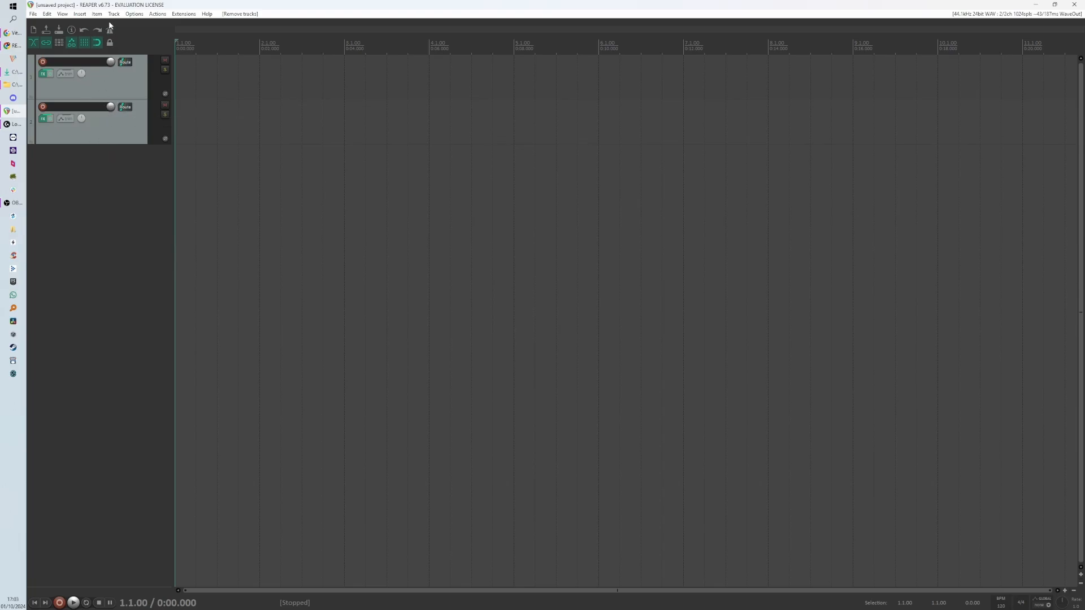
# - Apply the Mammoth theme
pyautogui.click(134, 13)
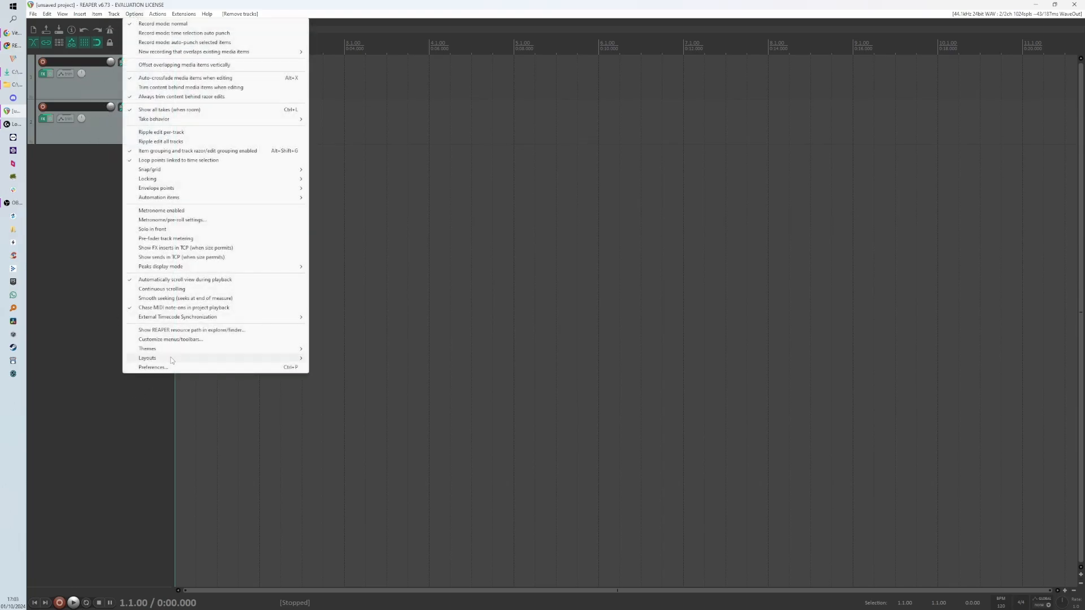
pyautogui.moveTo(172, 350)
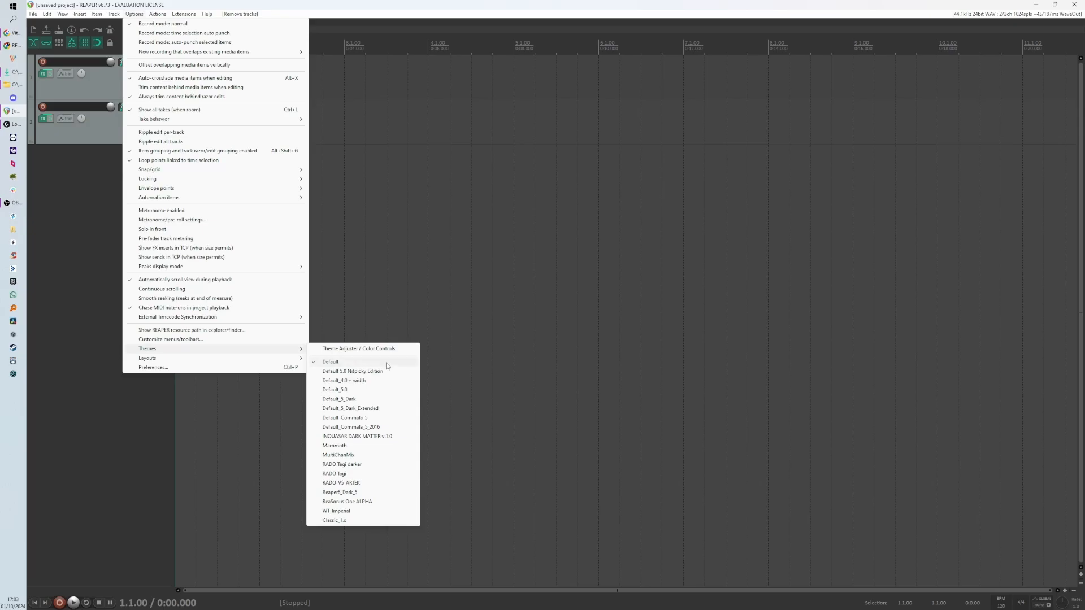
pyautogui.click(368, 446)
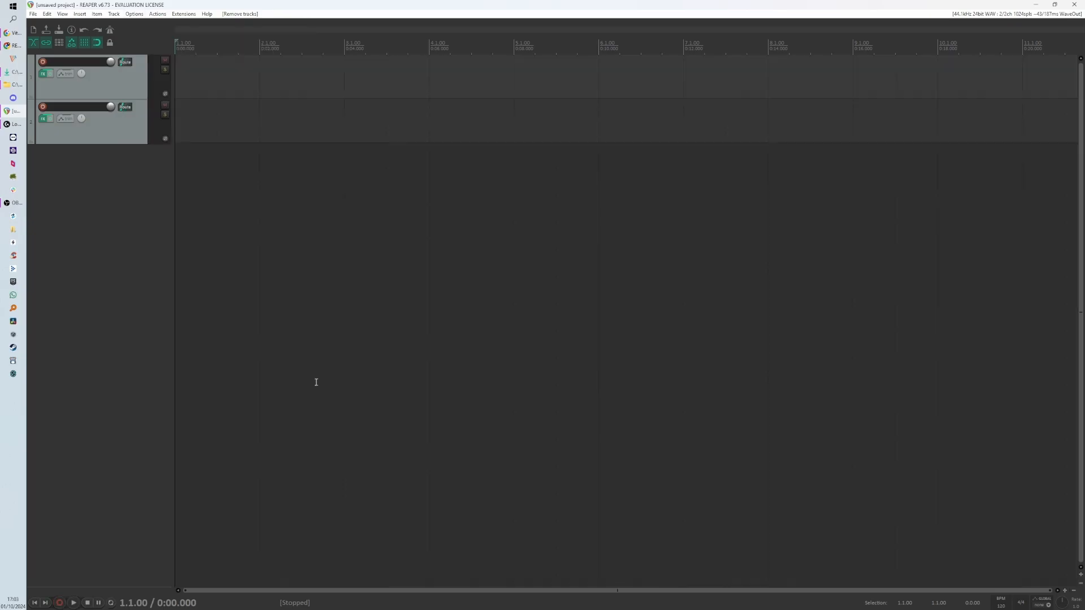
# - Switch the theme to Default_Commala_5
pyautogui.click(80, 15)
pyautogui.moveTo(140, 17)
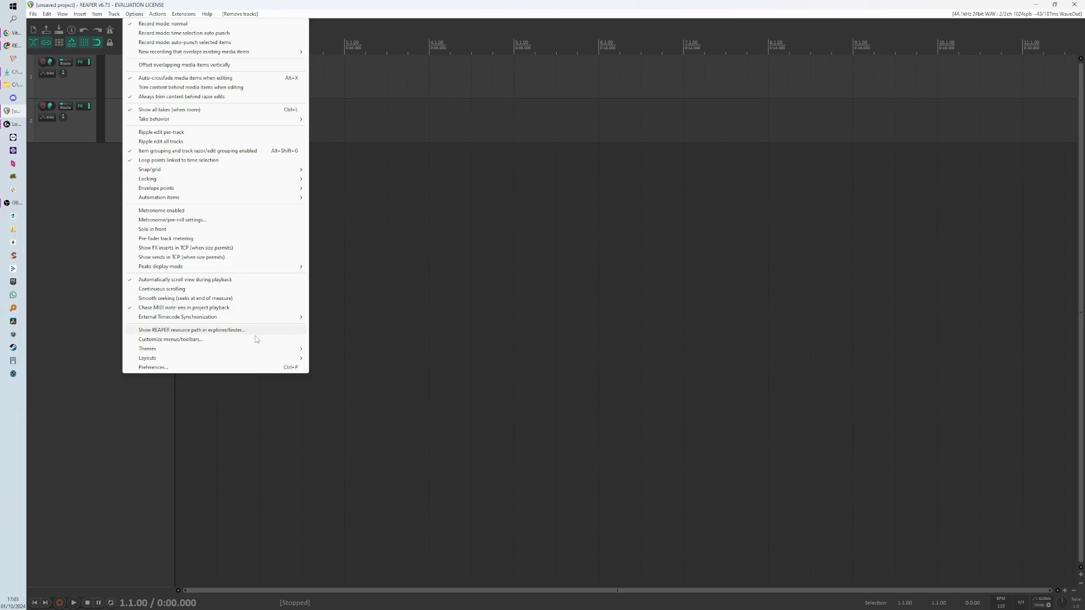
pyautogui.moveTo(270, 353)
pyautogui.click(365, 419)
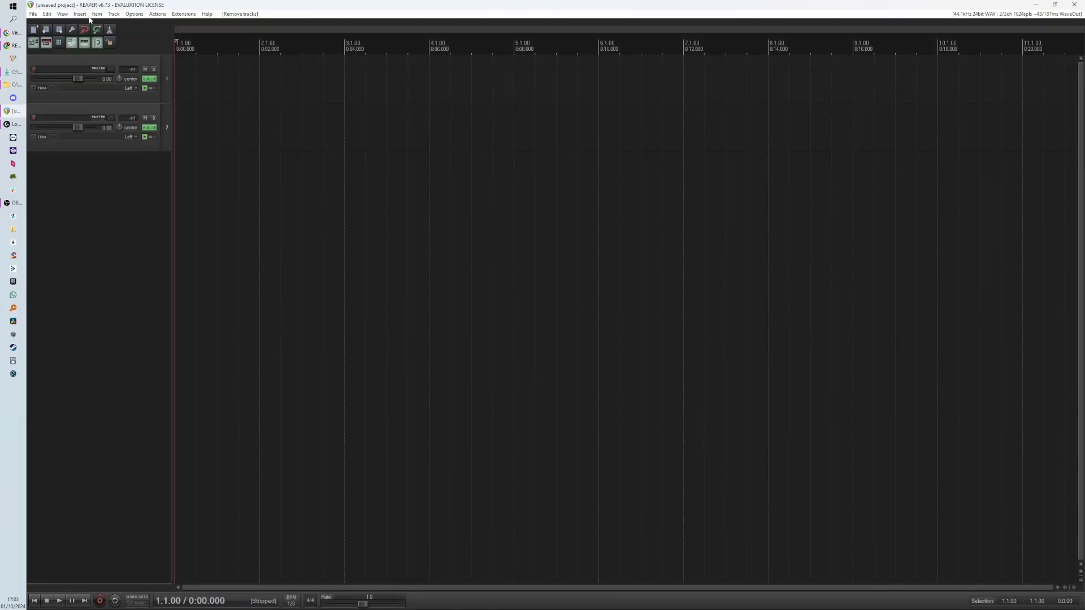
# - Switch the theme to WT_Imported
pyautogui.click(133, 15)
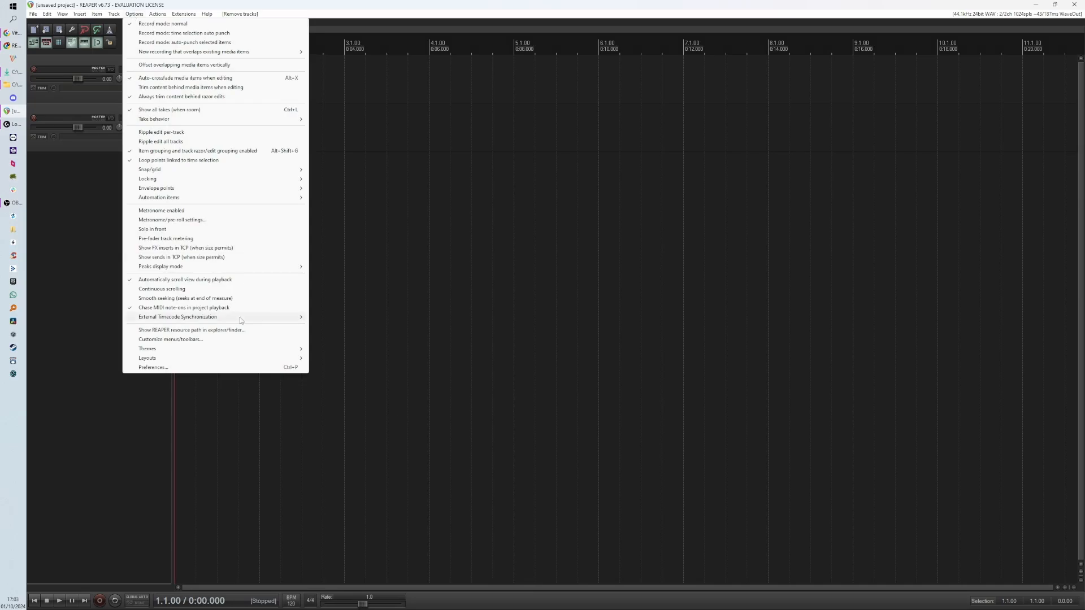
pyautogui.moveTo(271, 350)
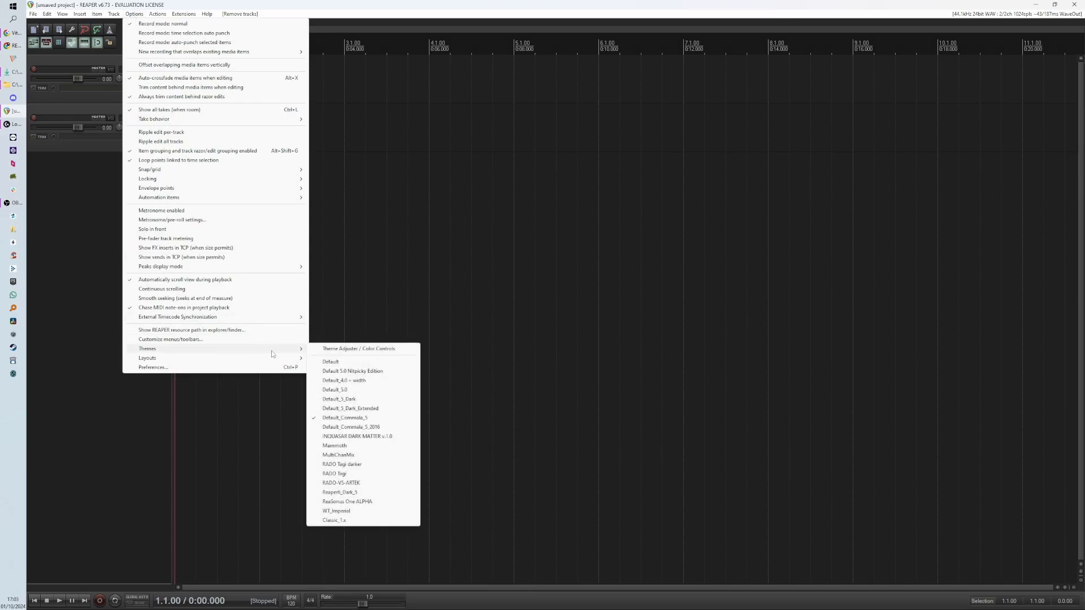
pyautogui.click(365, 510)
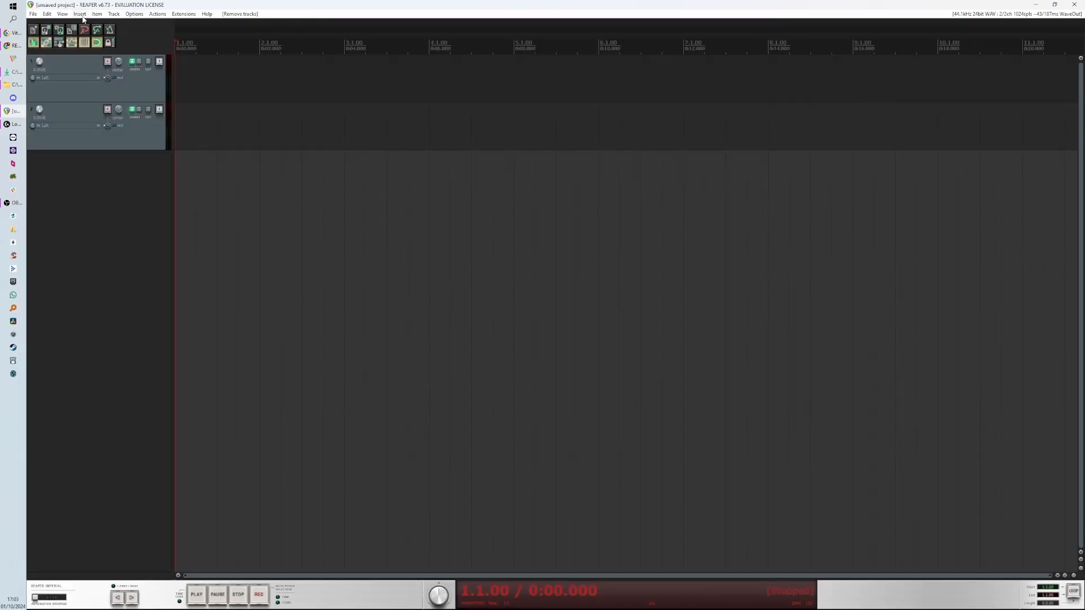
# - Switch the theme back to Default
pyautogui.click(88, 16)
pyautogui.moveTo(97, 20)
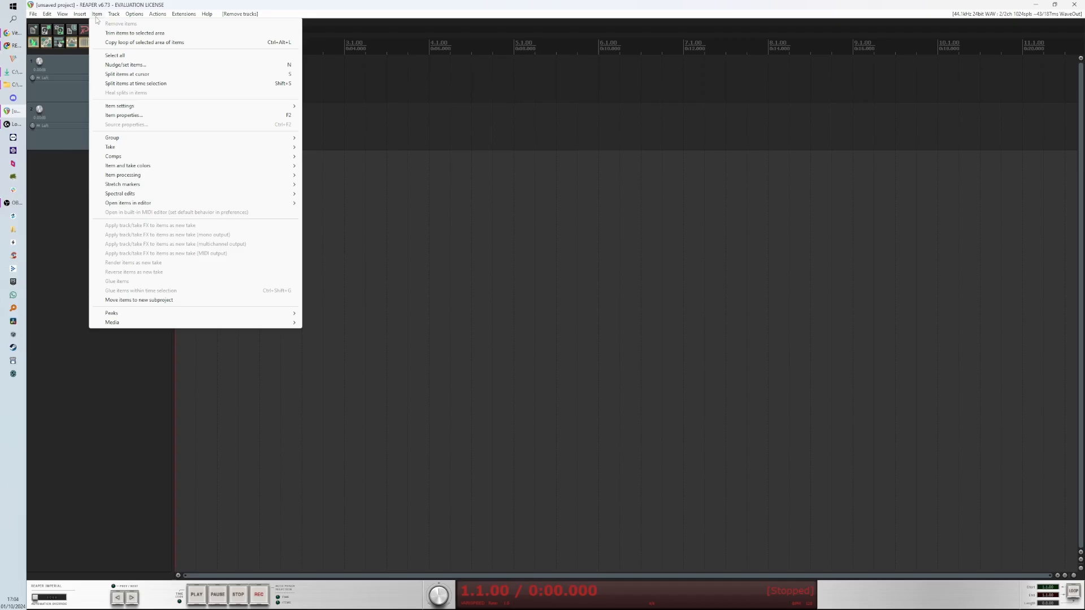
pyautogui.moveTo(134, 15)
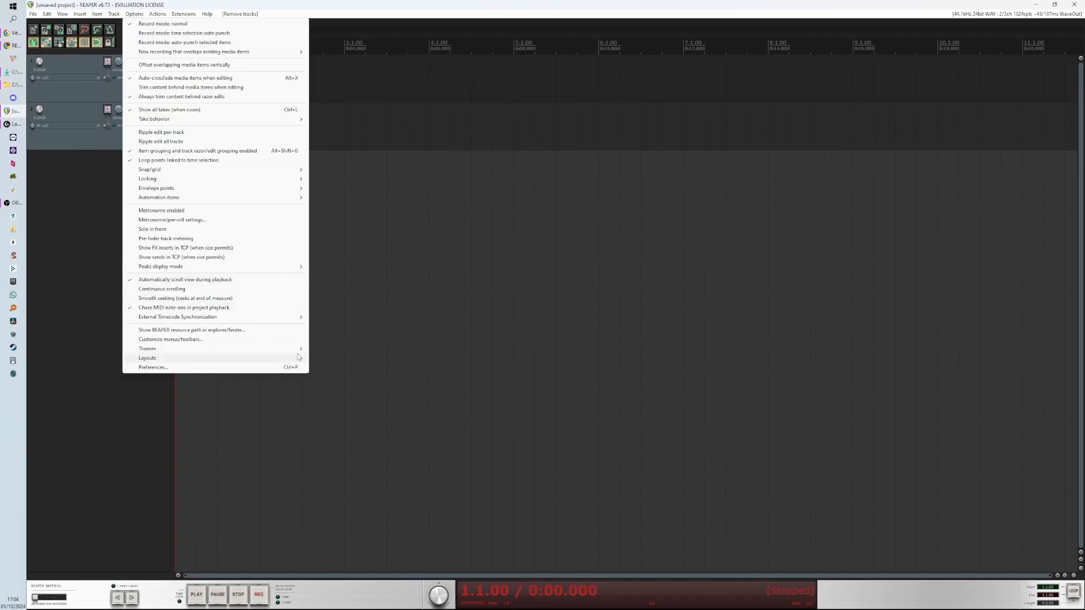
pyautogui.click(314, 350)
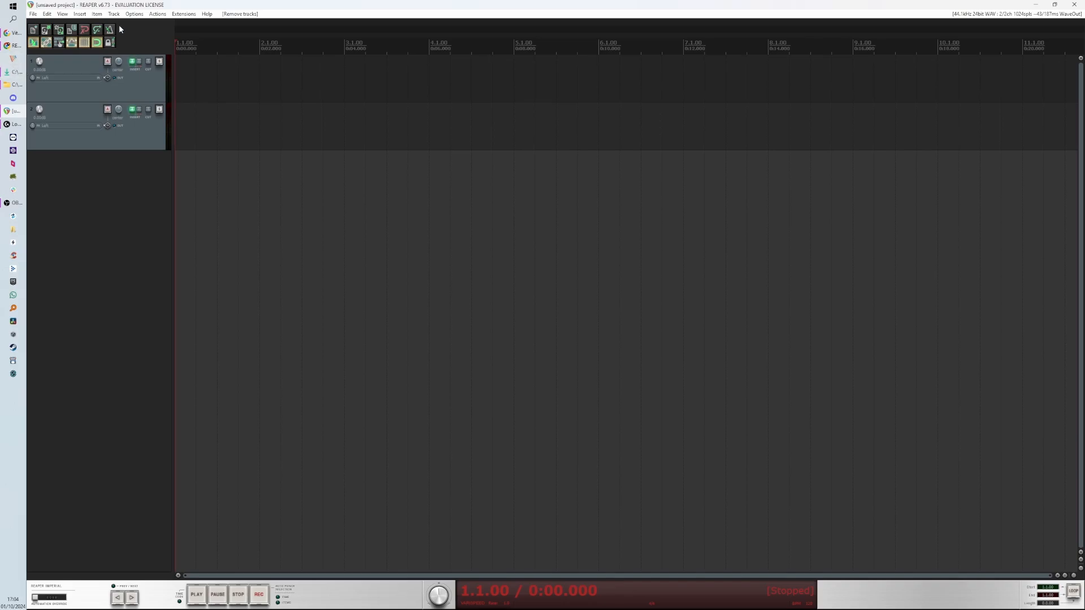
pyautogui.click(134, 14)
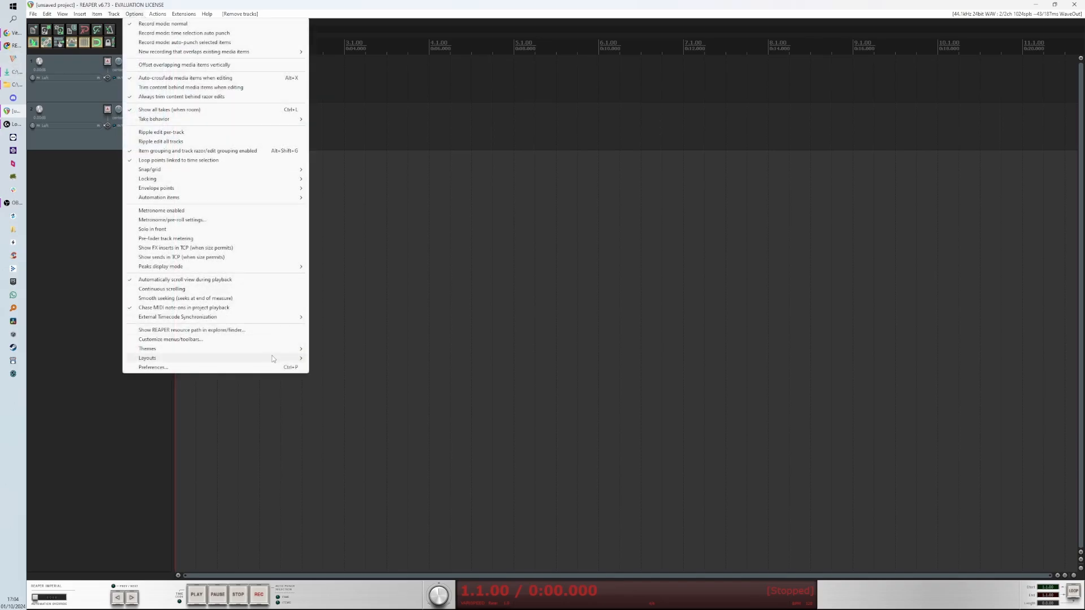
pyautogui.moveTo(287, 351)
pyautogui.click(358, 362)
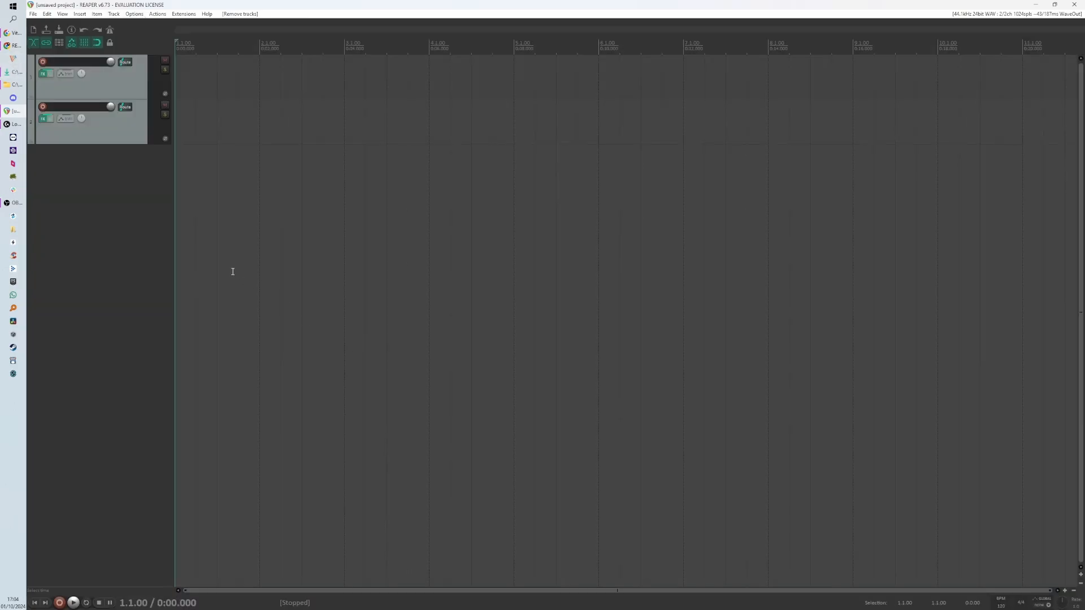
# - Switch back to the web browser window and bring it into view
pyautogui.scroll(-15, 192, 198)
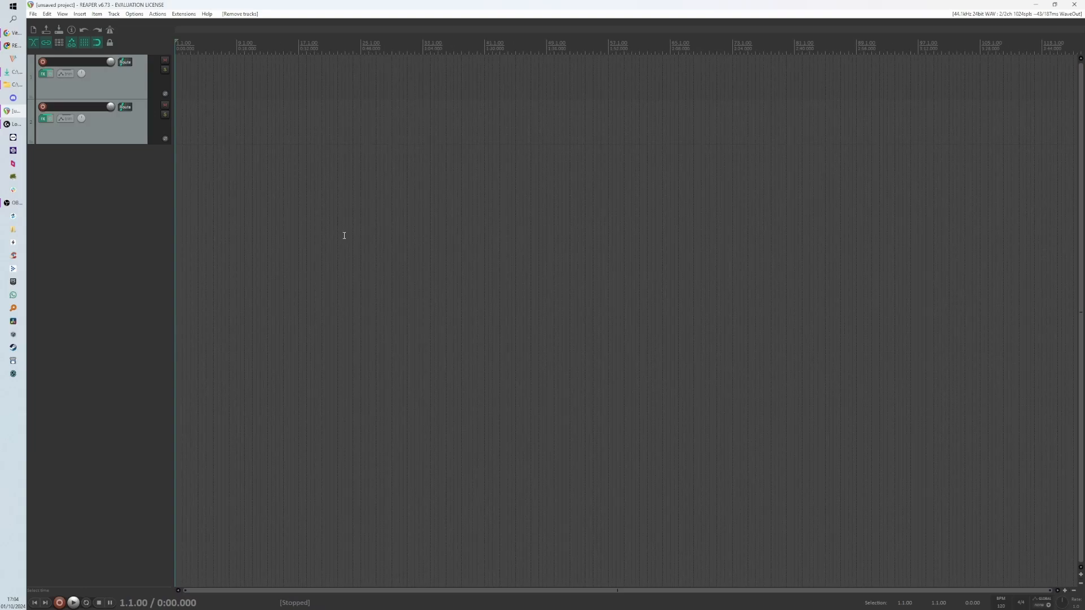
pyautogui.scroll(2, 217, 178)
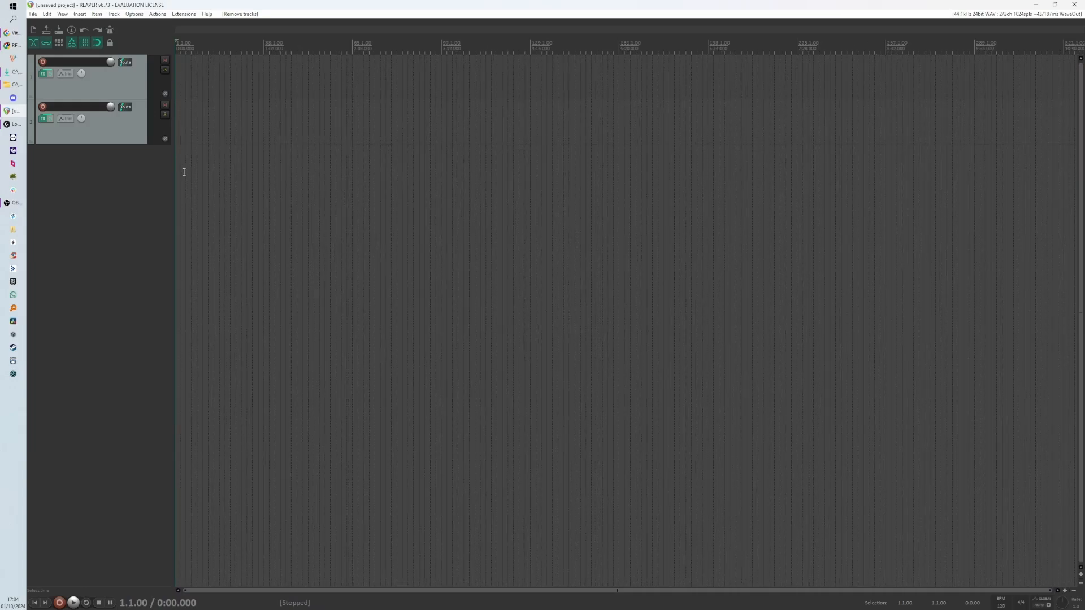
pyautogui.hotkey('alt', 'Tab')
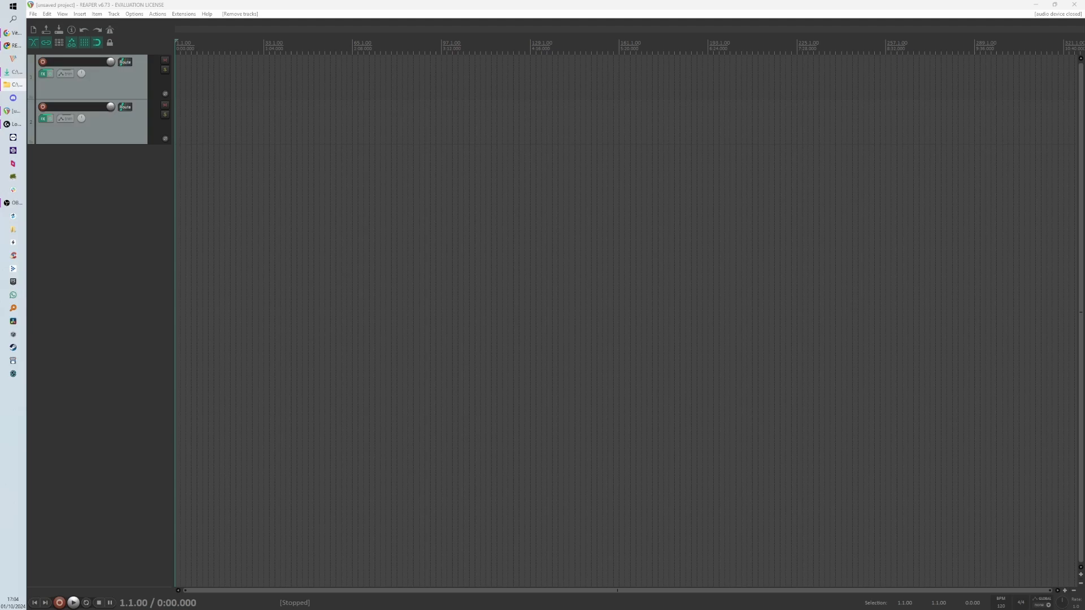
pyautogui.moveTo(0, 93); pyautogui.dragTo(572, 49)
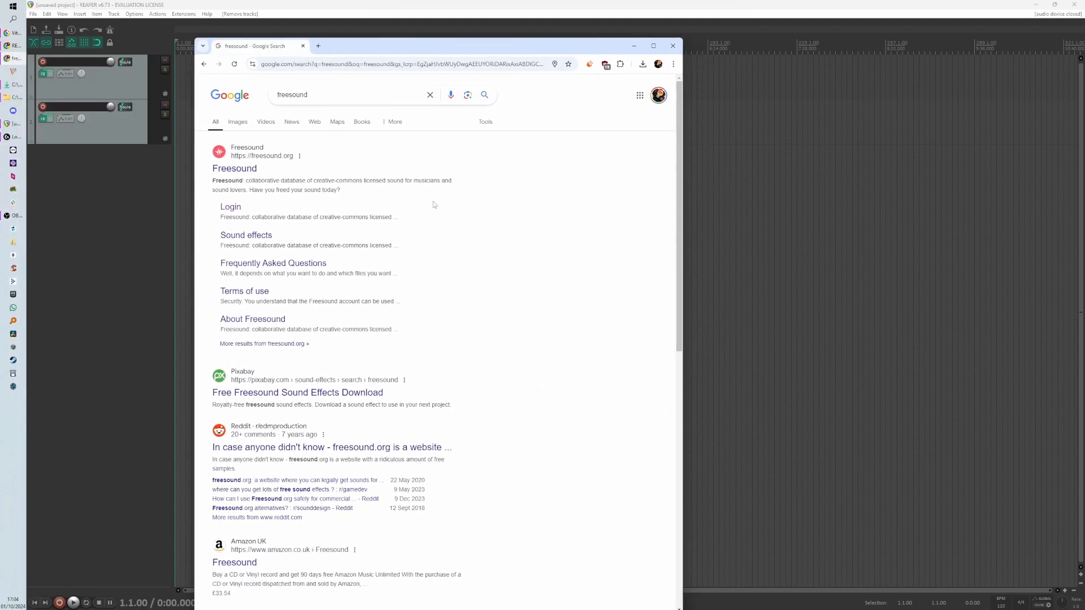
# - Open the Freesound site from the search results and search it for cat meow
pyautogui.click(226, 210)
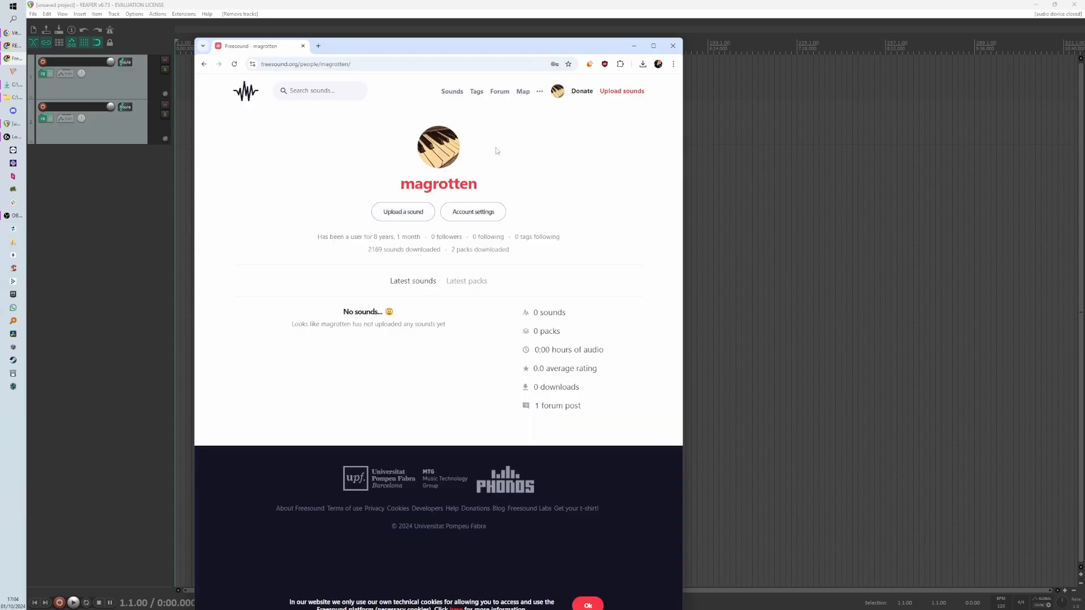
pyautogui.click(322, 92)
pyautogui.write('cat meow')
pyautogui.press('Return')
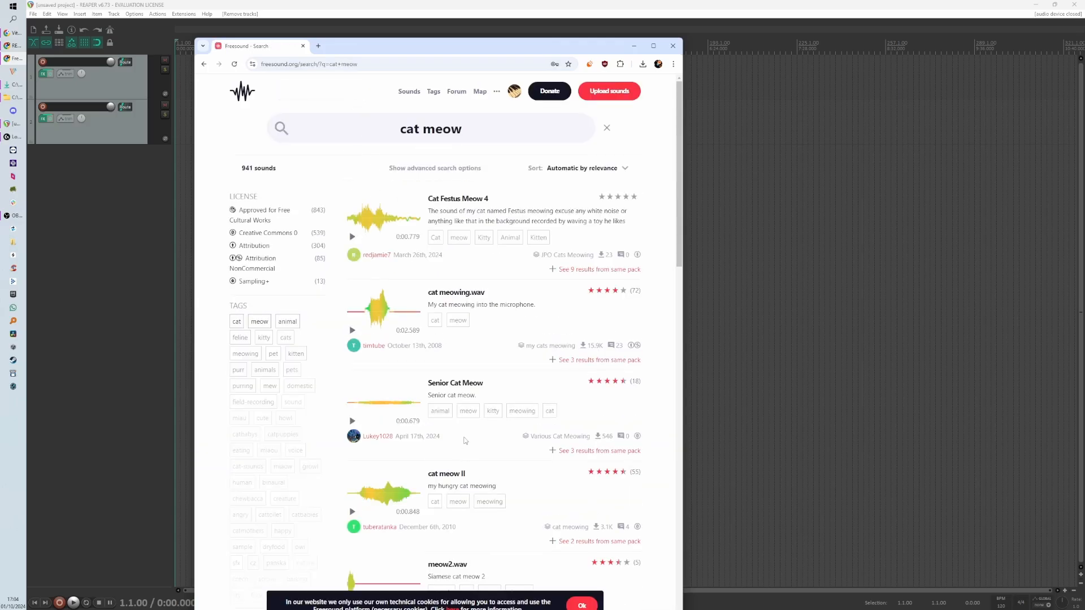
# - Play and stop the preview of cat meow.mp3 in the results
pyautogui.scroll(-4, 471, 436)
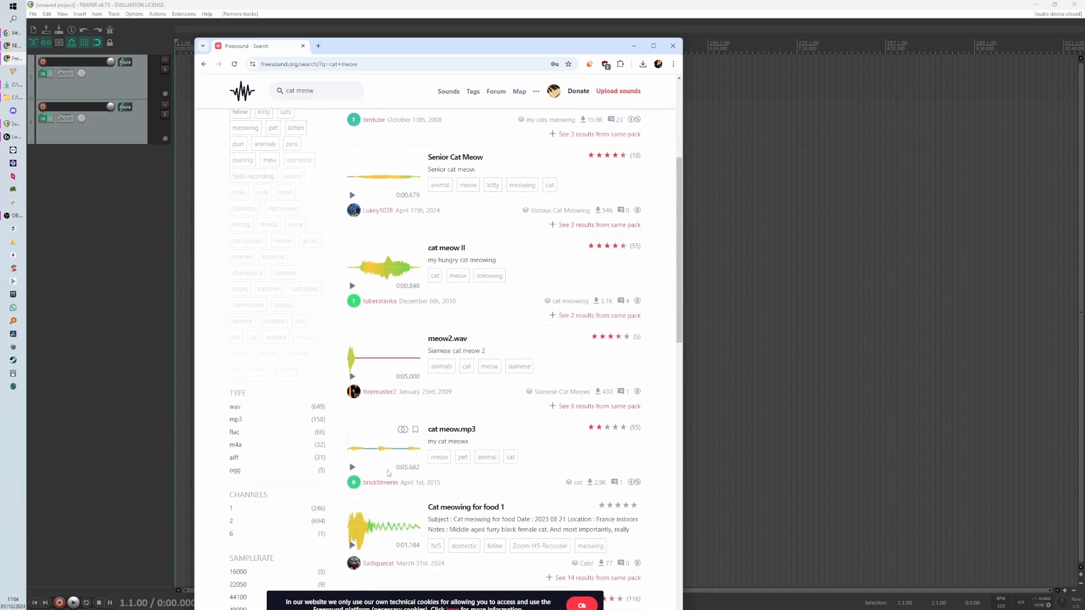
pyautogui.click(353, 468)
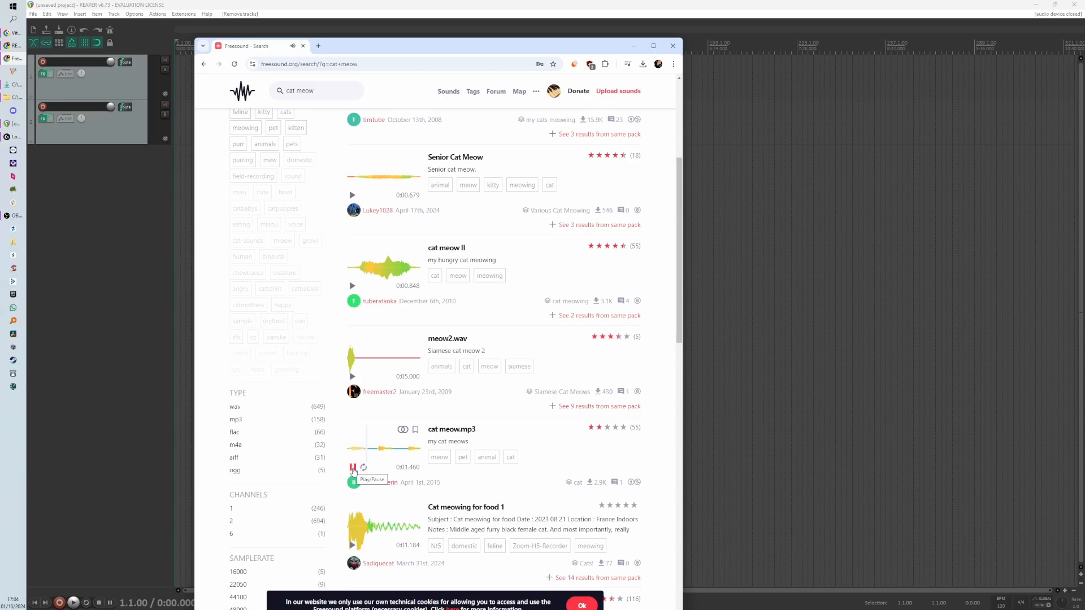
pyautogui.click(353, 469)
# - Open the cat meow.mp3 sound page, then go back to the search results
pyautogui.click(454, 433)
pyautogui.scroll(-2, 450, 436)
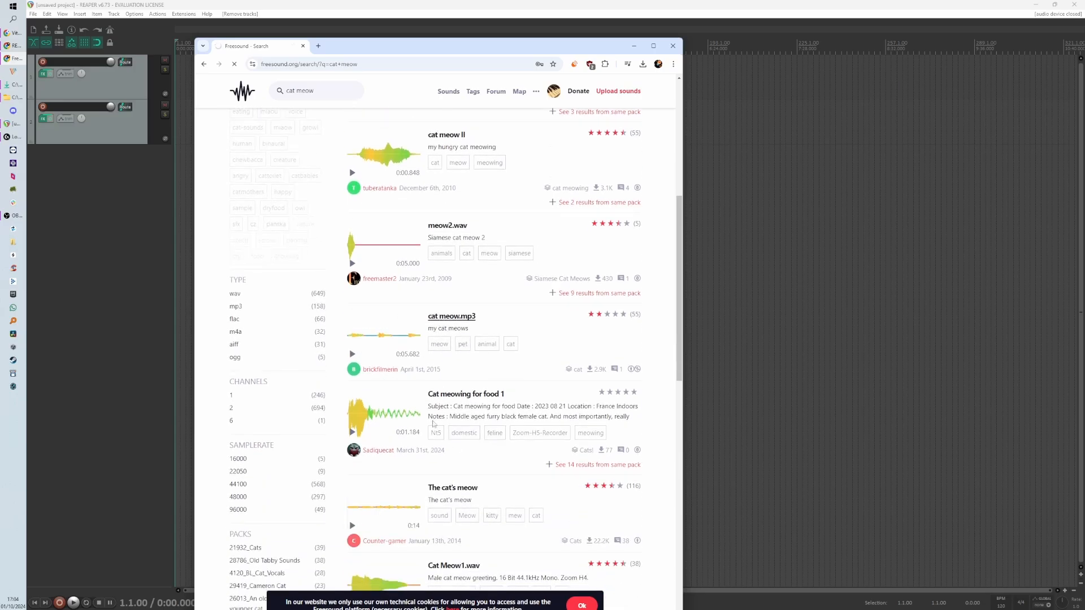
pyautogui.scroll(-5, 418, 424)
pyautogui.scroll(-2, 410, 449)
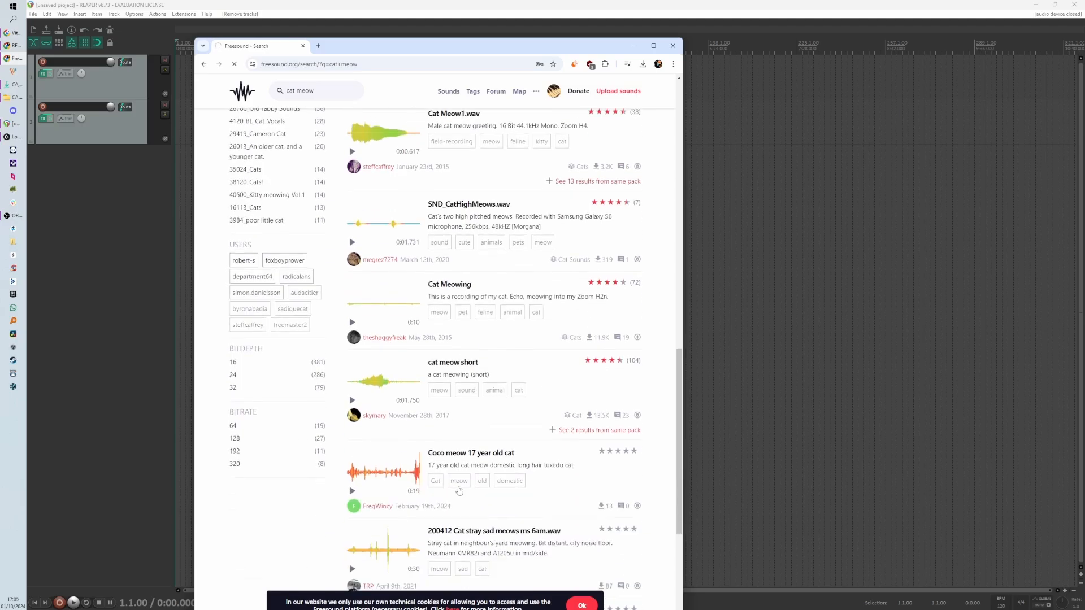
pyautogui.scroll(-2, 412, 479)
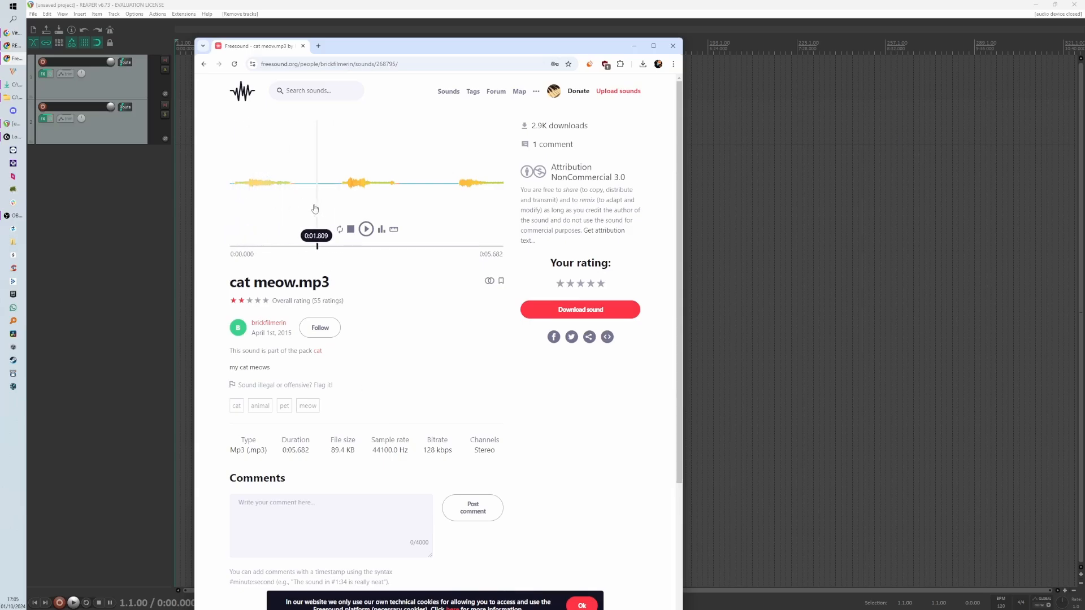
pyautogui.click(203, 64)
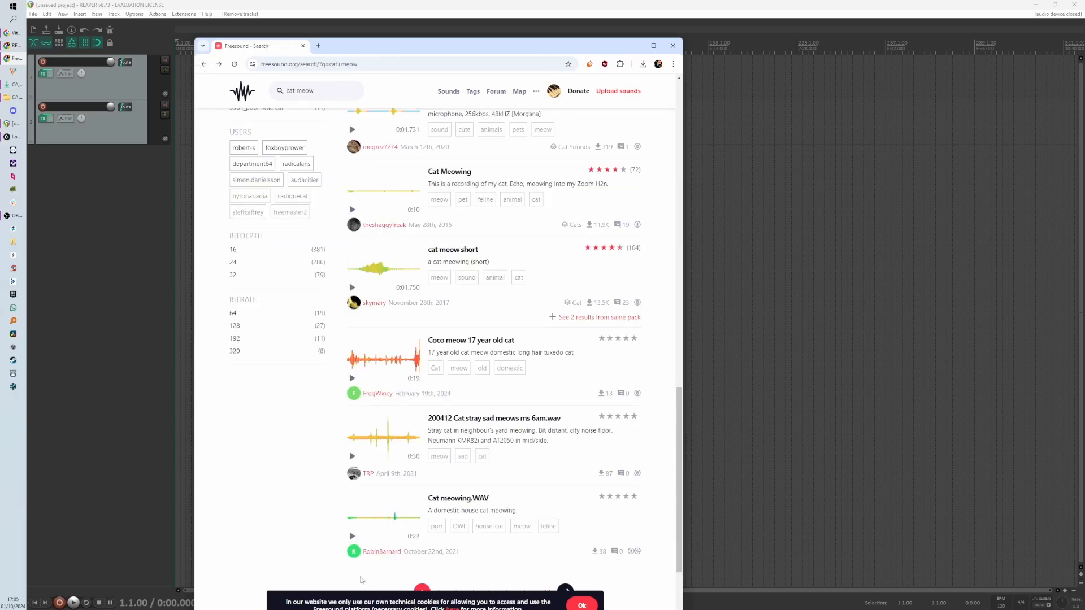
# - Preview Cat meowing.WAV and 200412 Cat stray sad meows ms 6am.wav, then open the latter's page
pyautogui.click(352, 537)
pyautogui.click(352, 456)
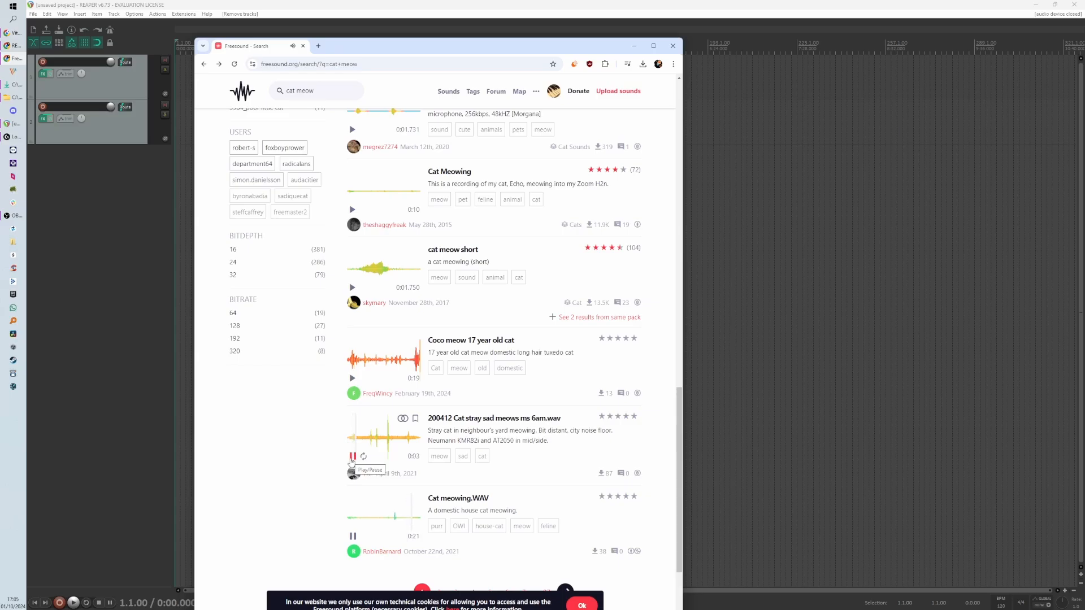
pyautogui.click(488, 421)
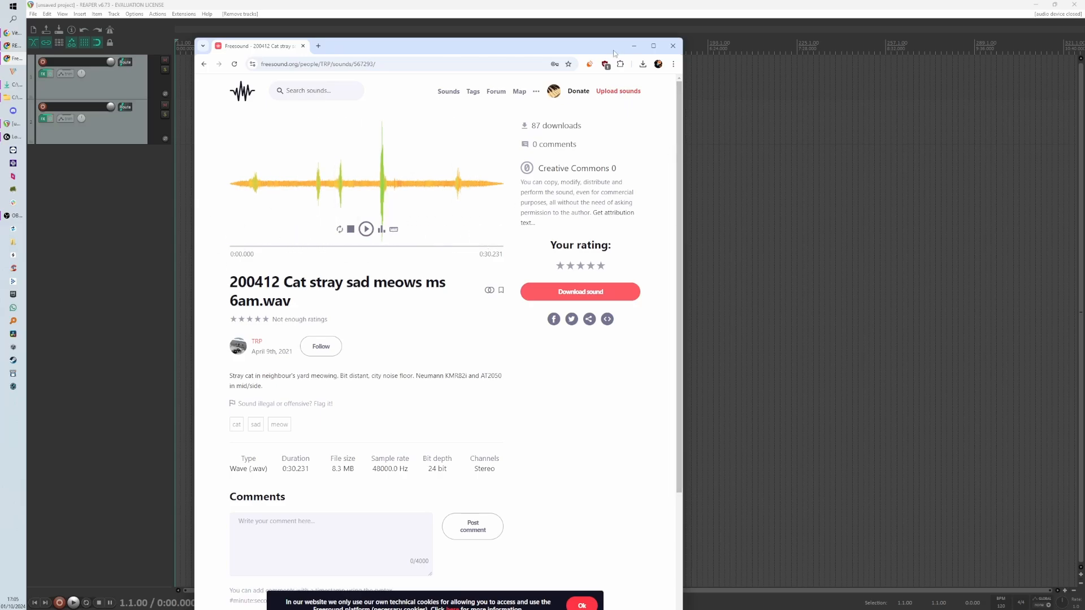
# - Import the downloaded 200412 cat stray wav file into REAPER as a new track from the Downloads folder
pyautogui.moveTo(588, 52); pyautogui.dragTo(0, 108)
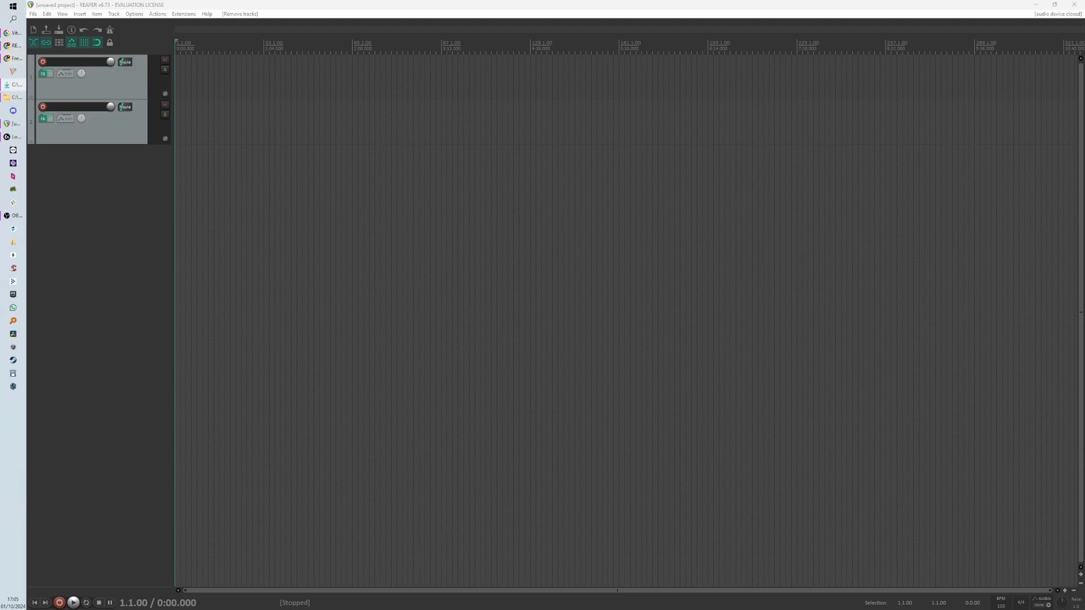
pyautogui.moveTo(0, 148); pyautogui.dragTo(244, 135)
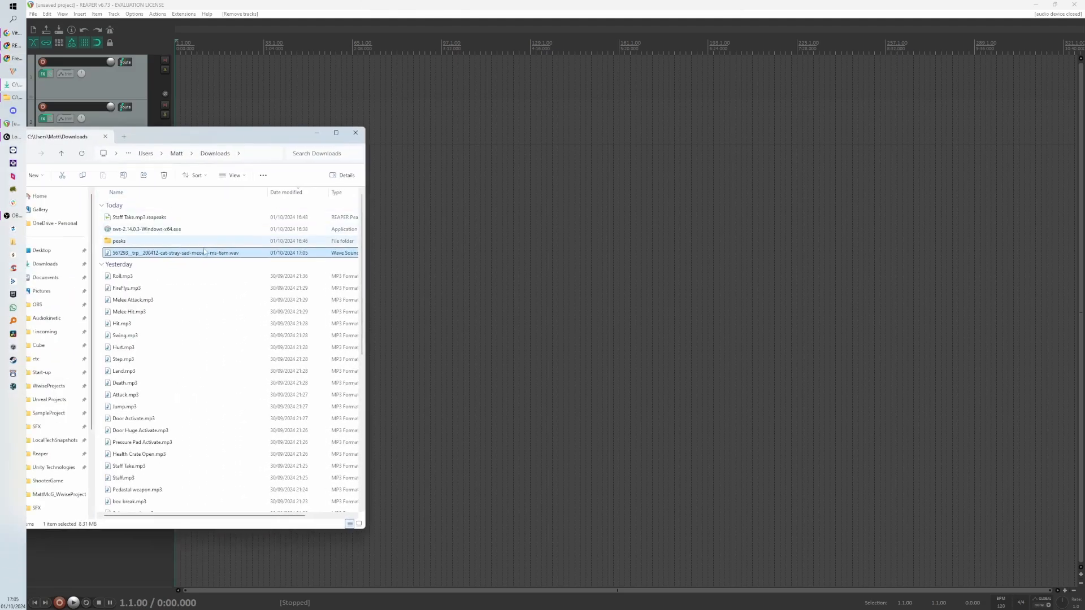
pyautogui.moveTo(201, 253); pyautogui.dragTo(451, 179)
pyautogui.moveTo(287, 129); pyautogui.dragTo(0, 148)
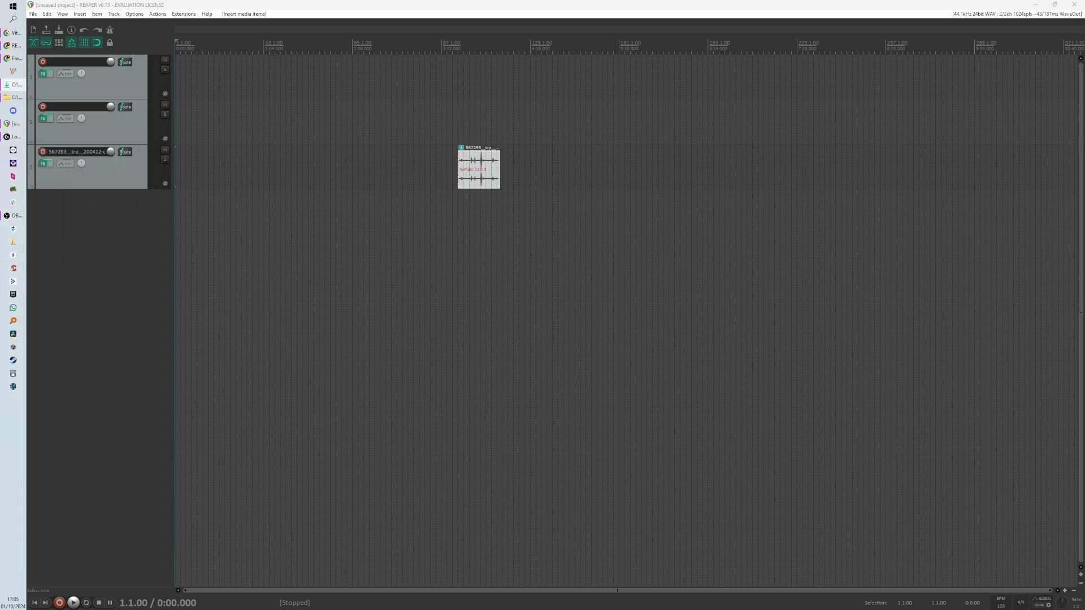
# - Zoom in and out of the timeline to examine where zooming centres
pyautogui.scroll(4, 426, 174)
pyautogui.scroll(-2, 627, 218)
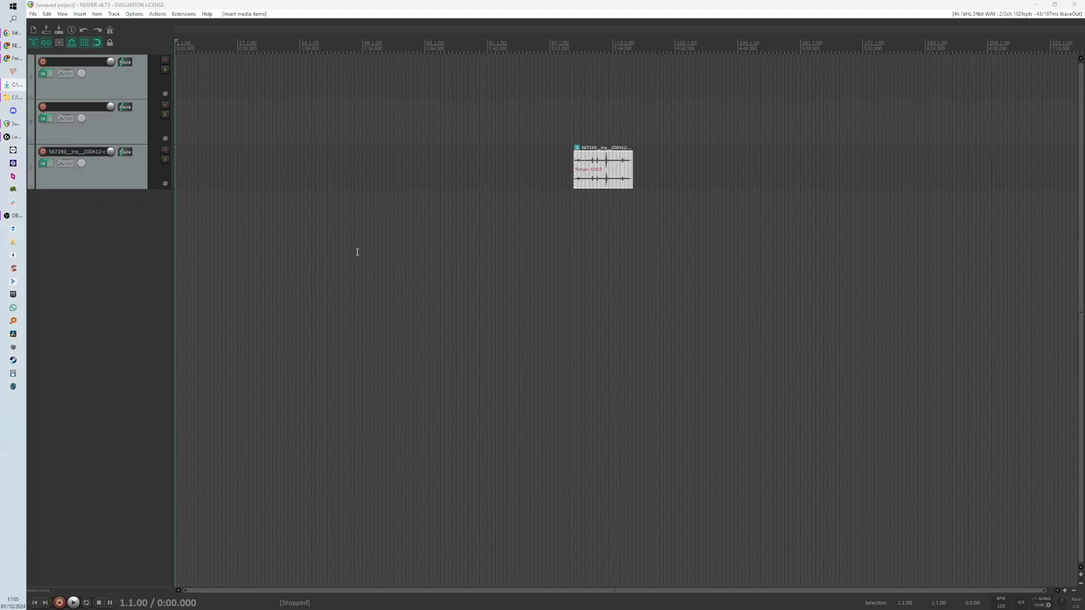
pyautogui.scroll(3, 356, 249)
pyautogui.scroll(-3, 354, 247)
pyautogui.scroll(3, 353, 247)
pyautogui.scroll(-2, 345, 251)
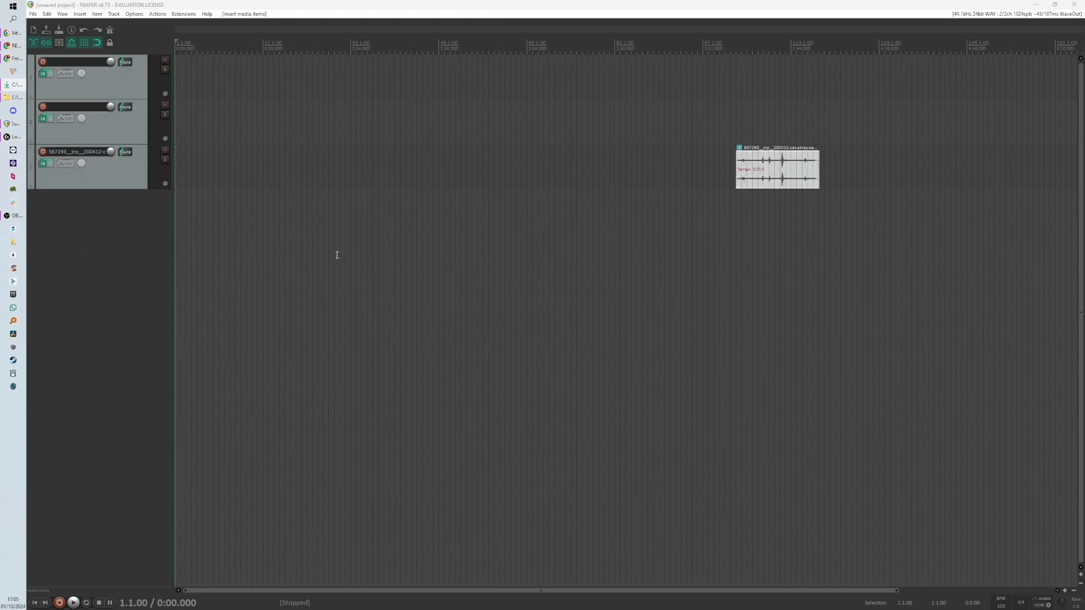
pyautogui.scroll(-2, 337, 254)
pyautogui.scroll(7, 179, 218)
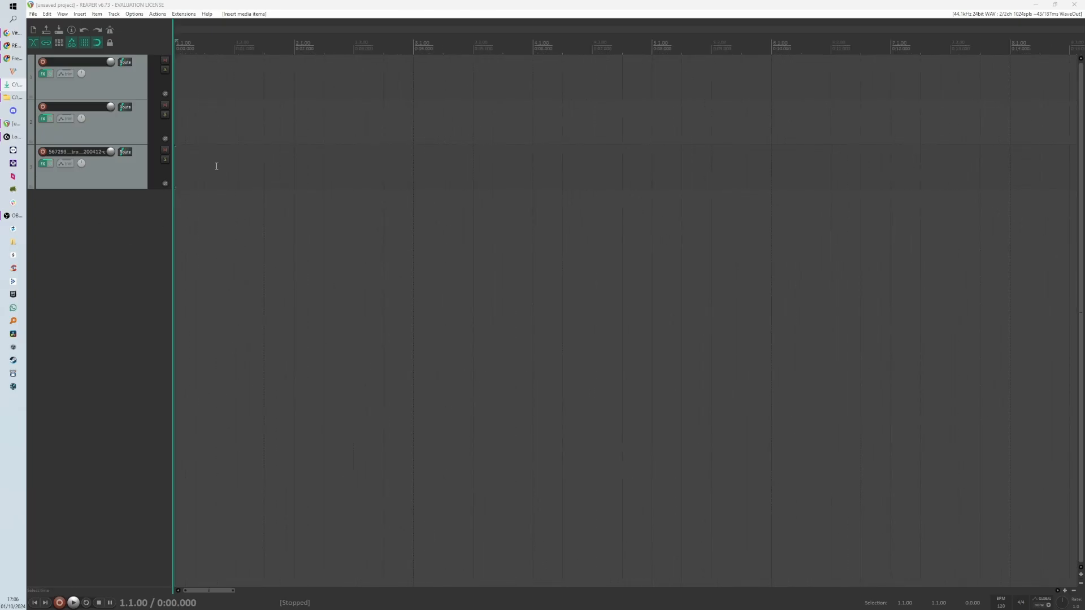
pyautogui.click(199, 186)
pyautogui.click(242, 187)
pyautogui.click(206, 196)
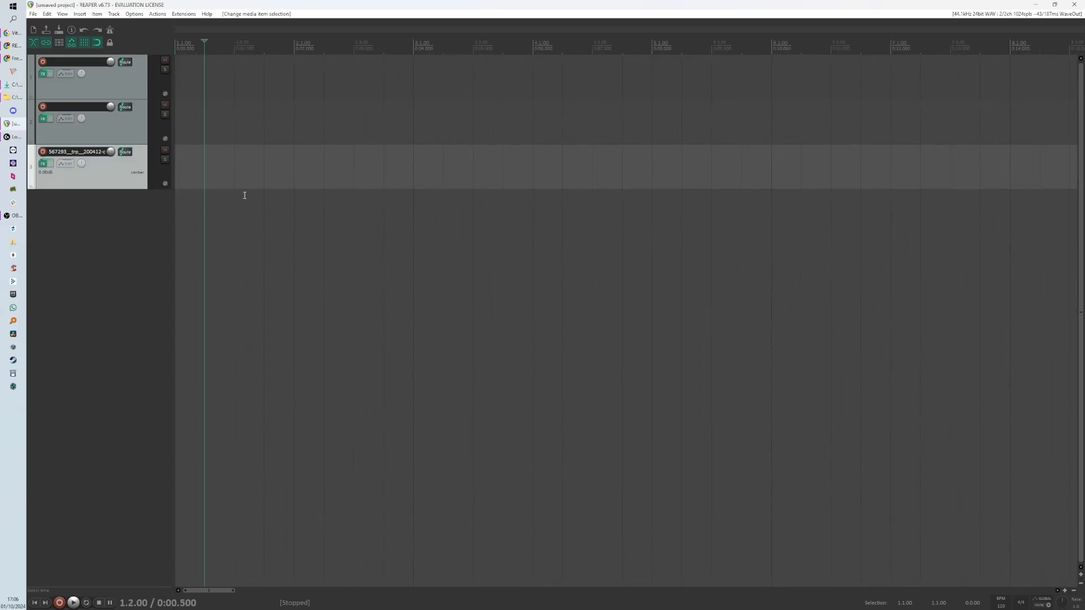
pyautogui.scroll(-5, 181, 204)
pyautogui.scroll(-2, 531, 223)
pyautogui.scroll(2, 535, 220)
pyautogui.scroll(-3, 355, 224)
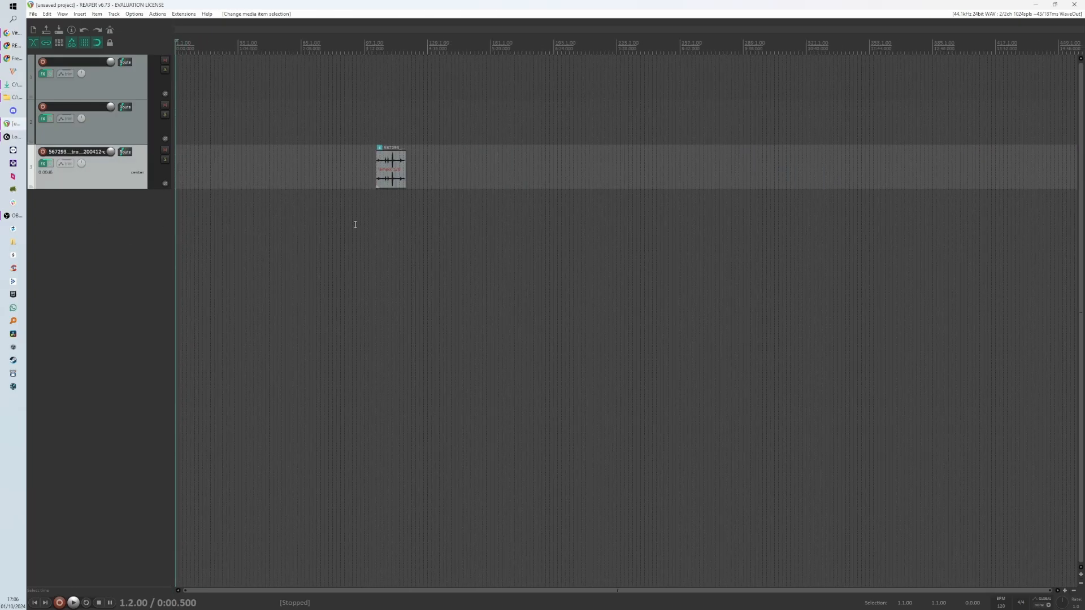
pyautogui.scroll(3, 385, 208)
pyautogui.scroll(-4, 387, 205)
pyautogui.scroll(2, 362, 206)
pyautogui.scroll(-2, 351, 209)
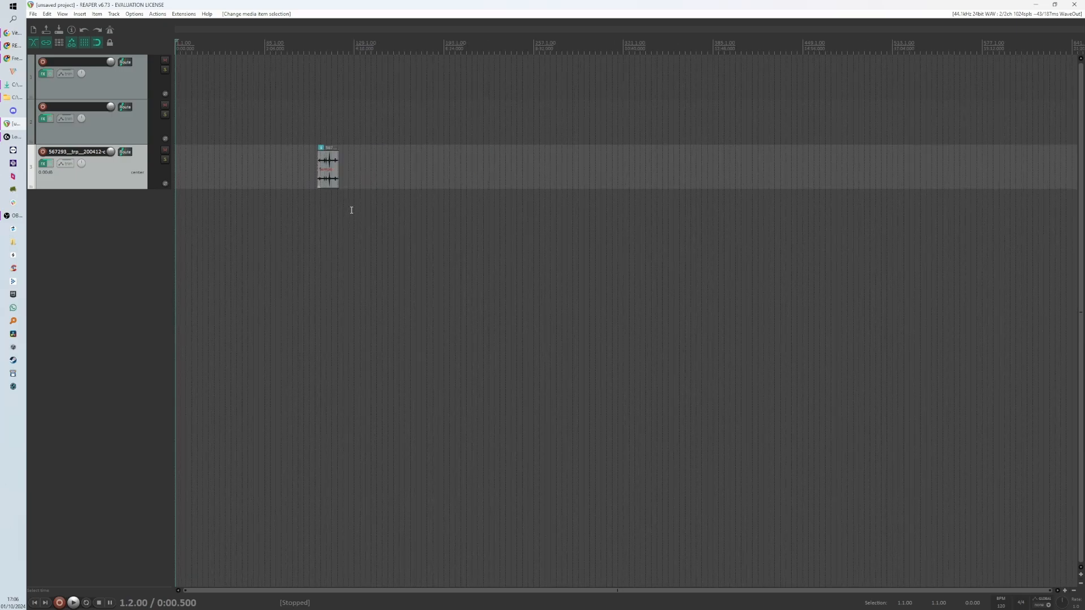
pyautogui.scroll(2, 333, 205)
pyautogui.scroll(2, 332, 204)
pyautogui.scroll(-1, 332, 203)
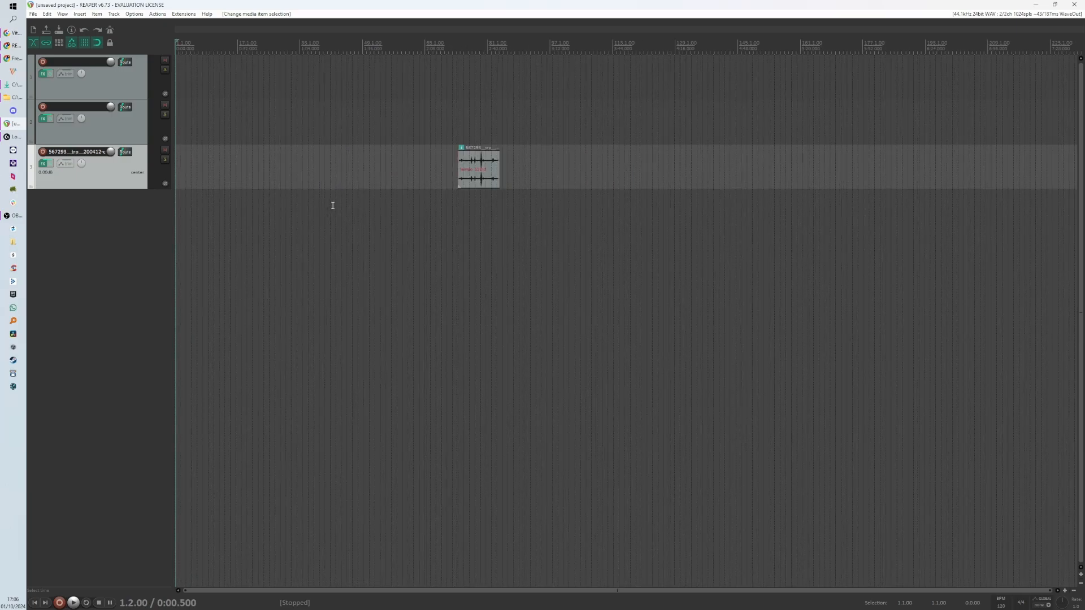
pyautogui.scroll(-2, 418, 181)
# - Place the edit cursor near the cat item and zoom in and out again
pyautogui.click(494, 187)
pyautogui.scroll(4, 489, 177)
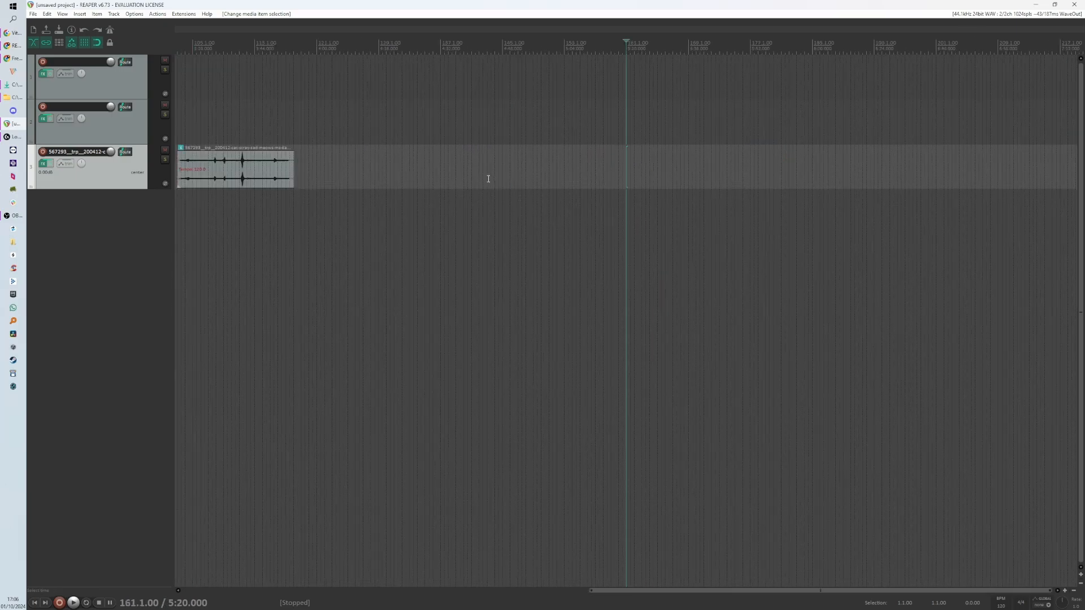
pyautogui.scroll(4, 704, 184)
pyautogui.scroll(-5, 668, 201)
pyautogui.scroll(-4, 284, 203)
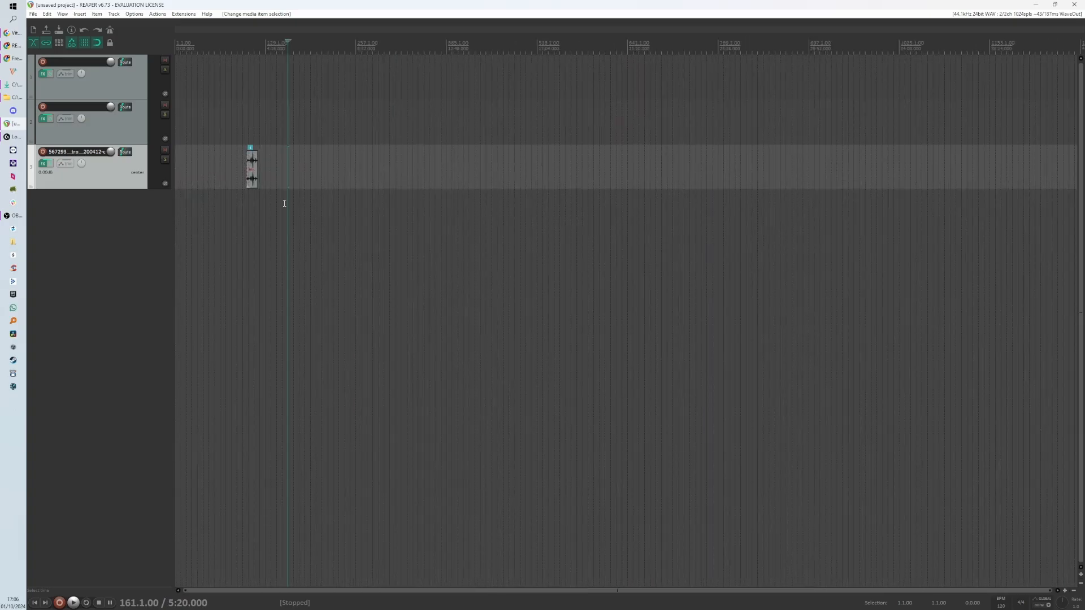
pyautogui.click(243, 205)
pyautogui.scroll(4, 472, 227)
pyautogui.scroll(4, 554, 218)
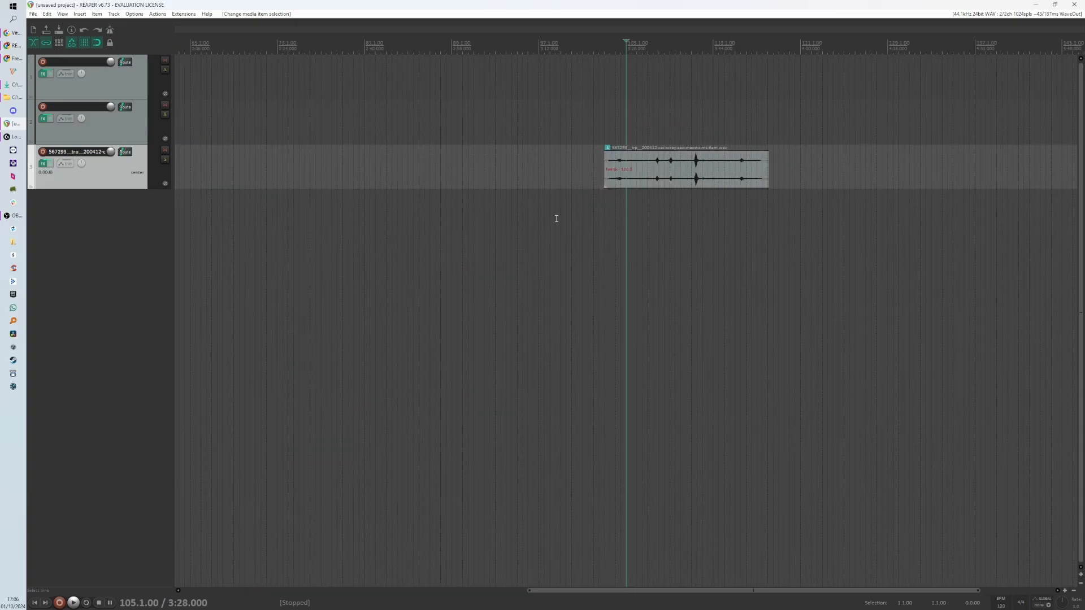
pyautogui.scroll(-2, 791, 169)
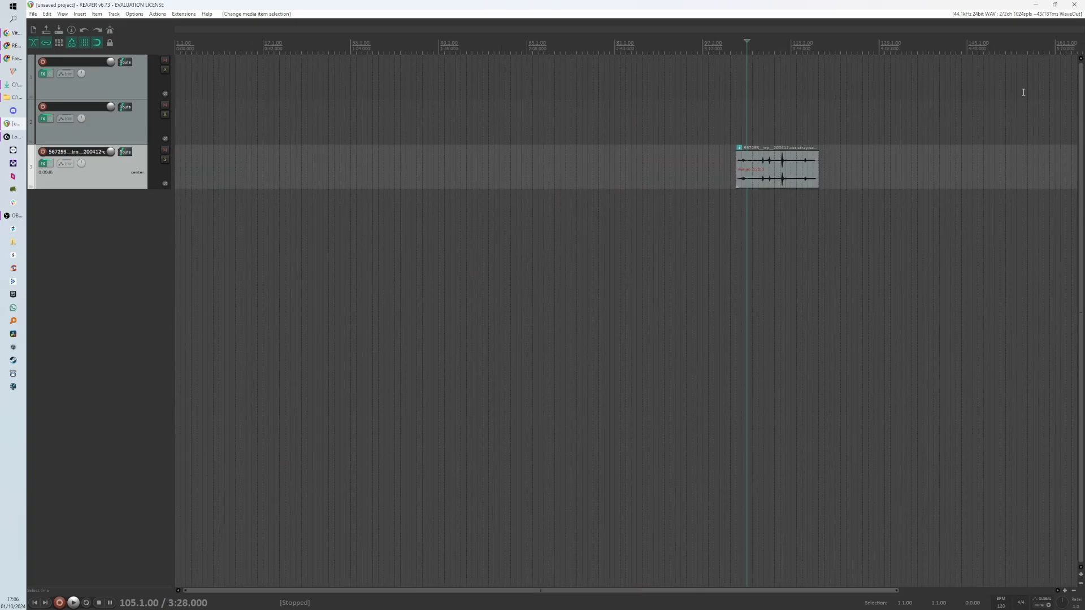
# - Open Preferences and search its settings for zoom
pyautogui.click(1023, 16)
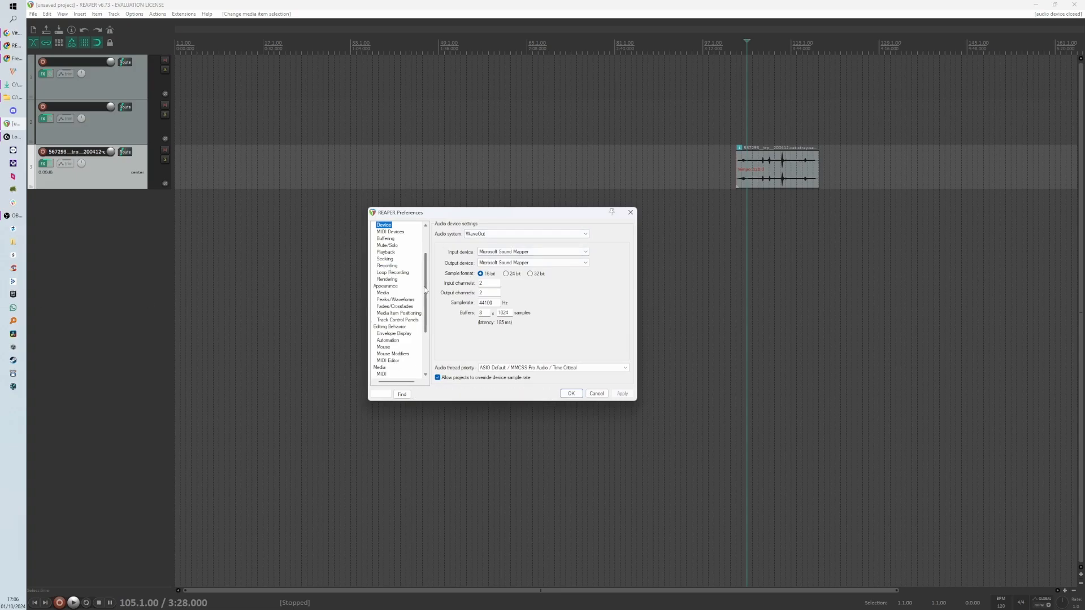
pyautogui.scroll(3, 424, 290)
pyautogui.click(388, 398)
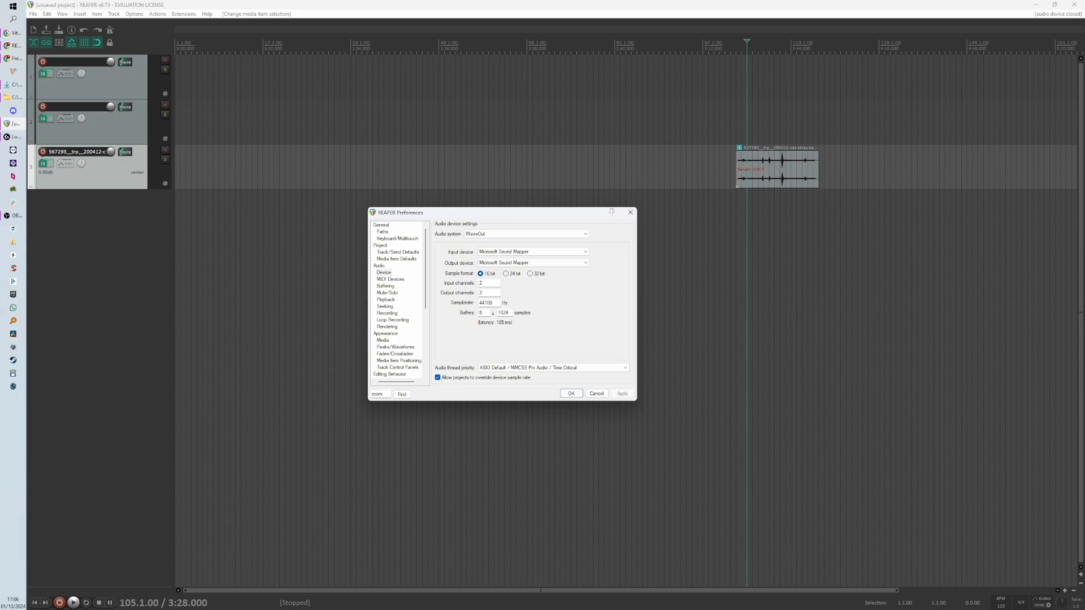
pyautogui.click(407, 396)
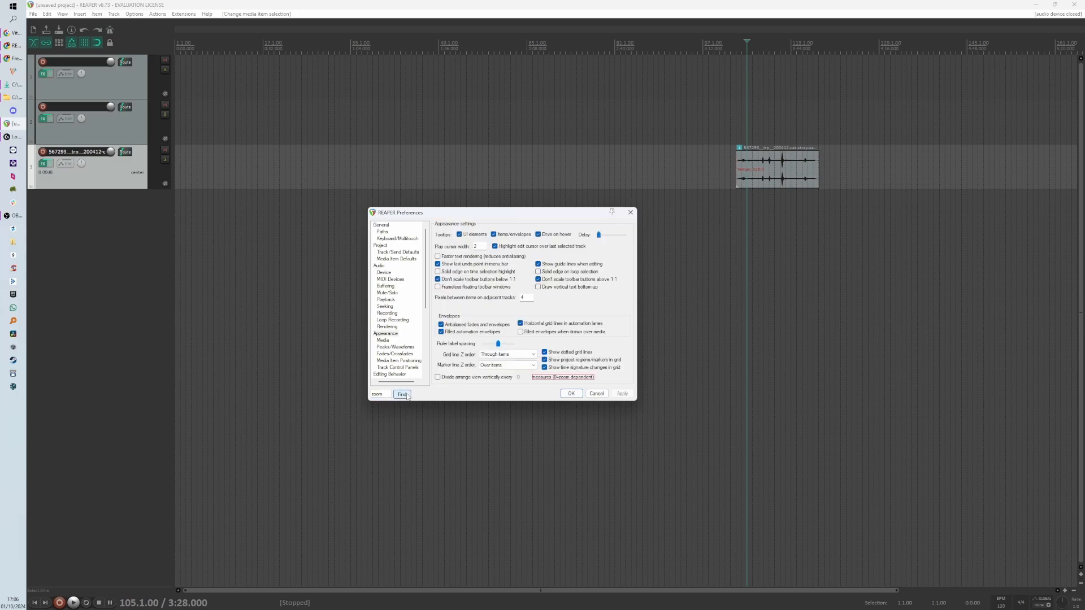
pyautogui.click(407, 396)
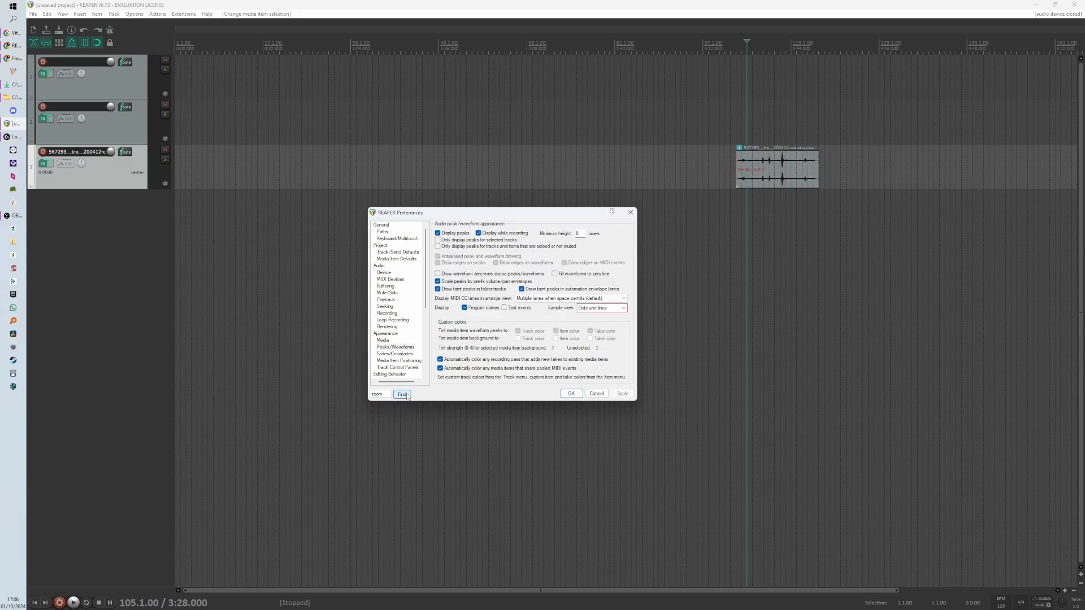
pyautogui.click(407, 396)
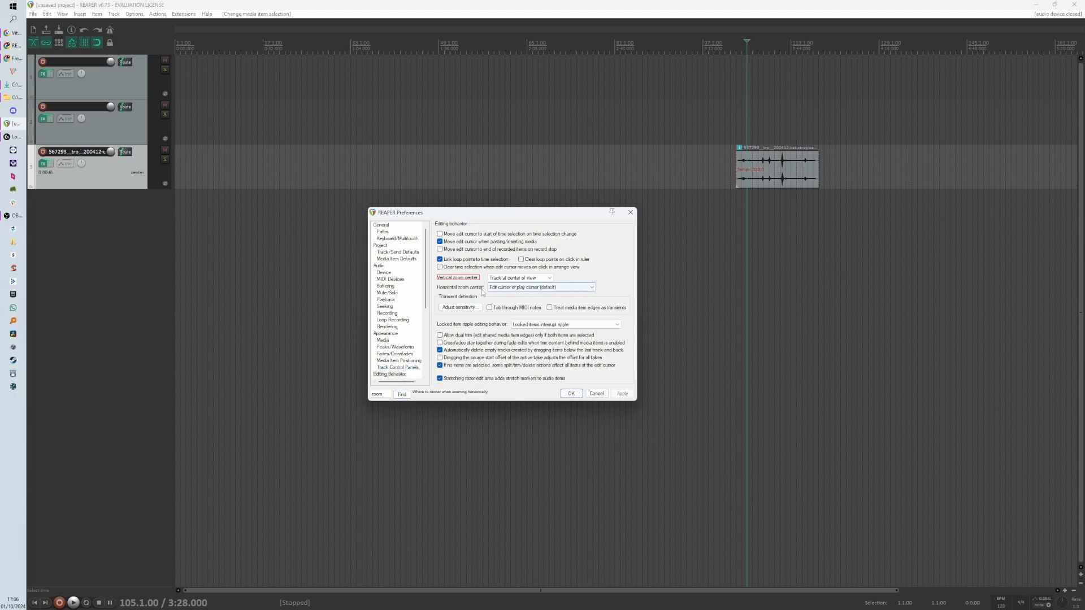
pyautogui.click(526, 286)
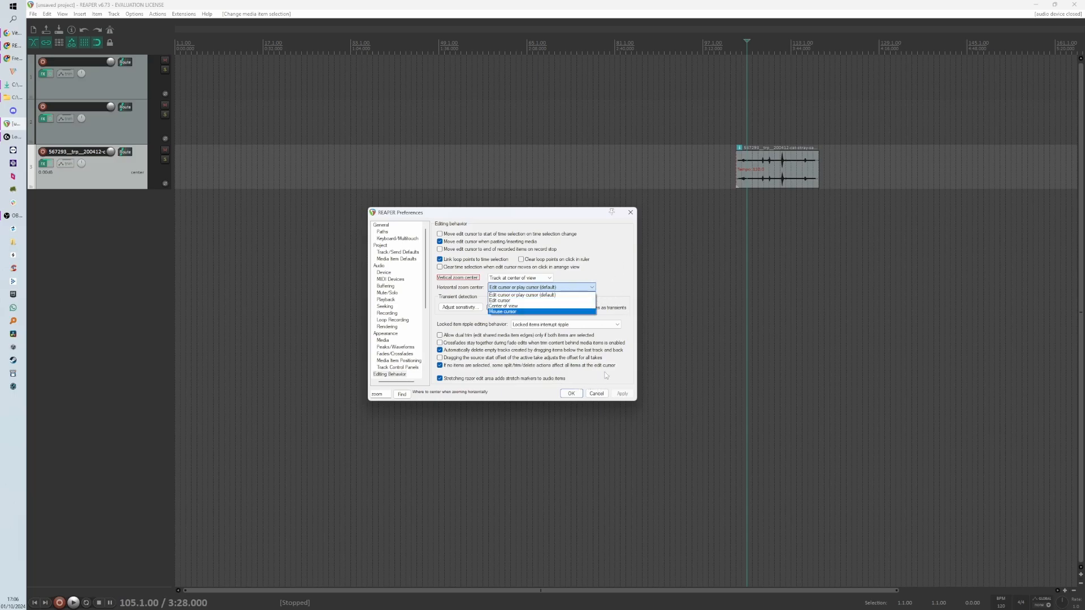
pyautogui.click(611, 299)
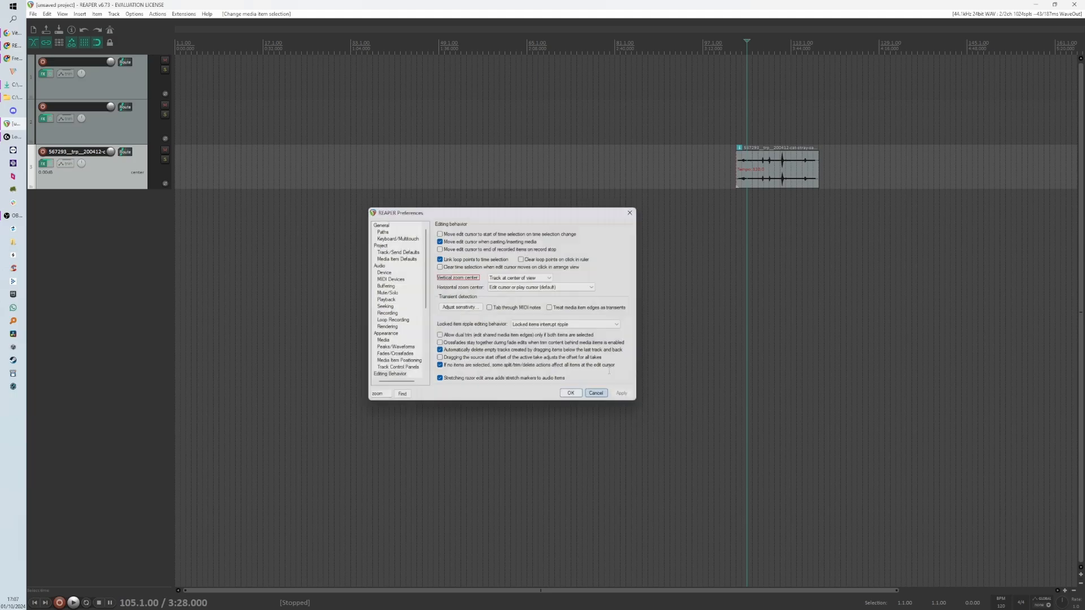
pyautogui.click(596, 394)
# - Zoom into the cat item, enlarge the third track's height, and select that track
pyautogui.click(763, 219)
pyautogui.scroll(3, 778, 226)
pyautogui.scroll(3, 778, 226)
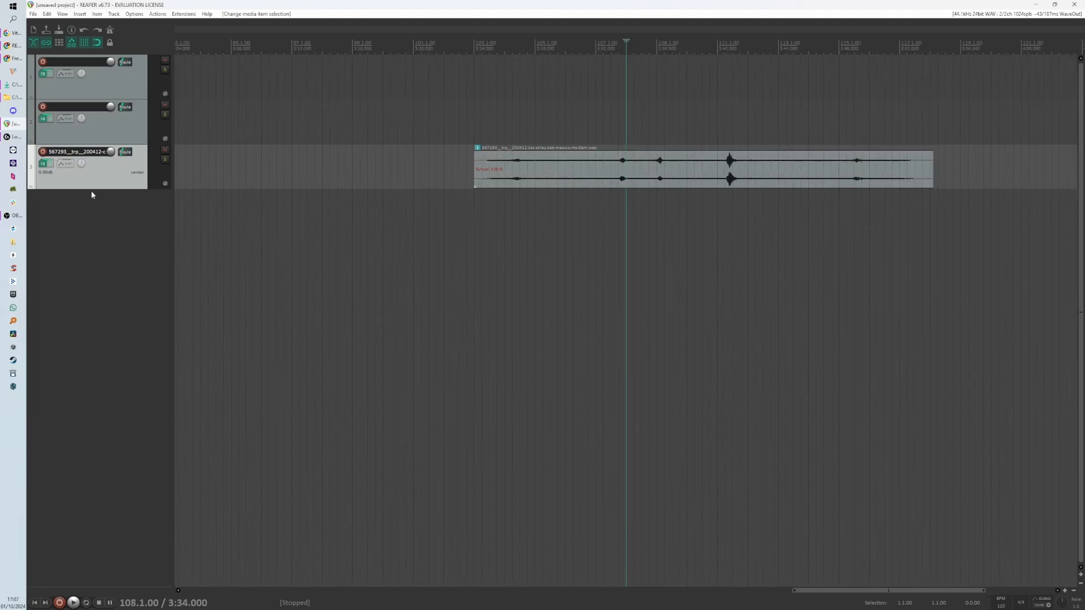
pyautogui.moveTo(104, 190); pyautogui.dragTo(105, 337)
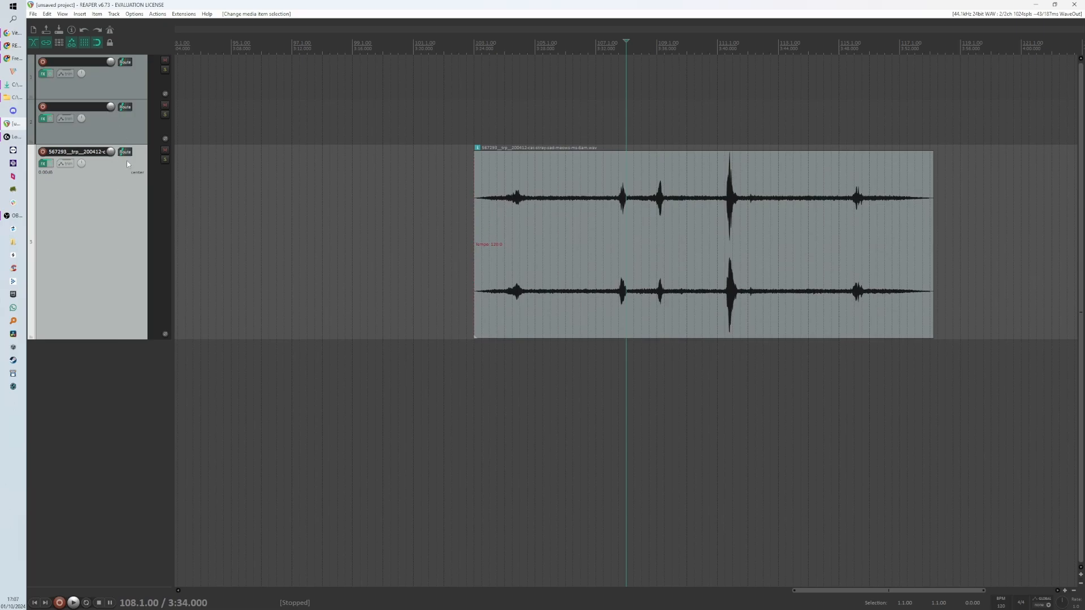
pyautogui.click(132, 133)
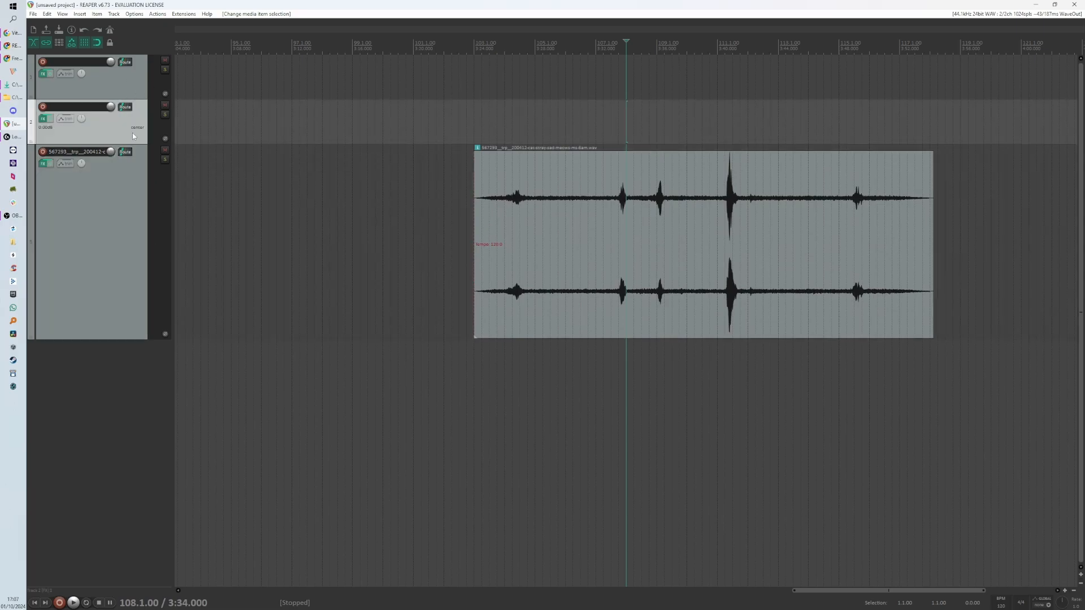
pyautogui.click(93, 164)
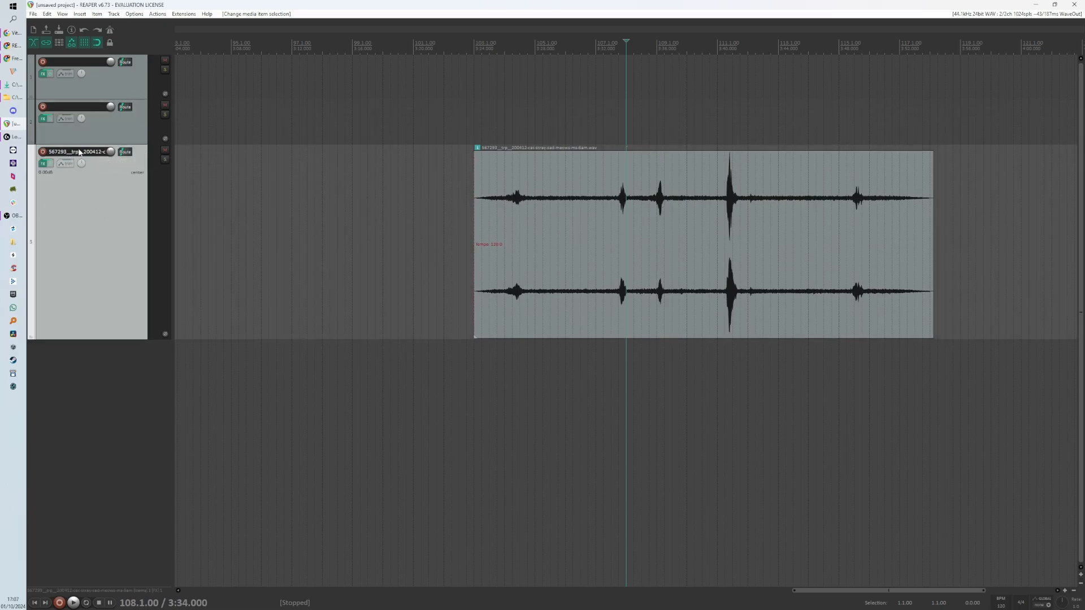
# - Enlarge the cat track's height and zoom into the cat item
pyautogui.doubleClick(92, 154)
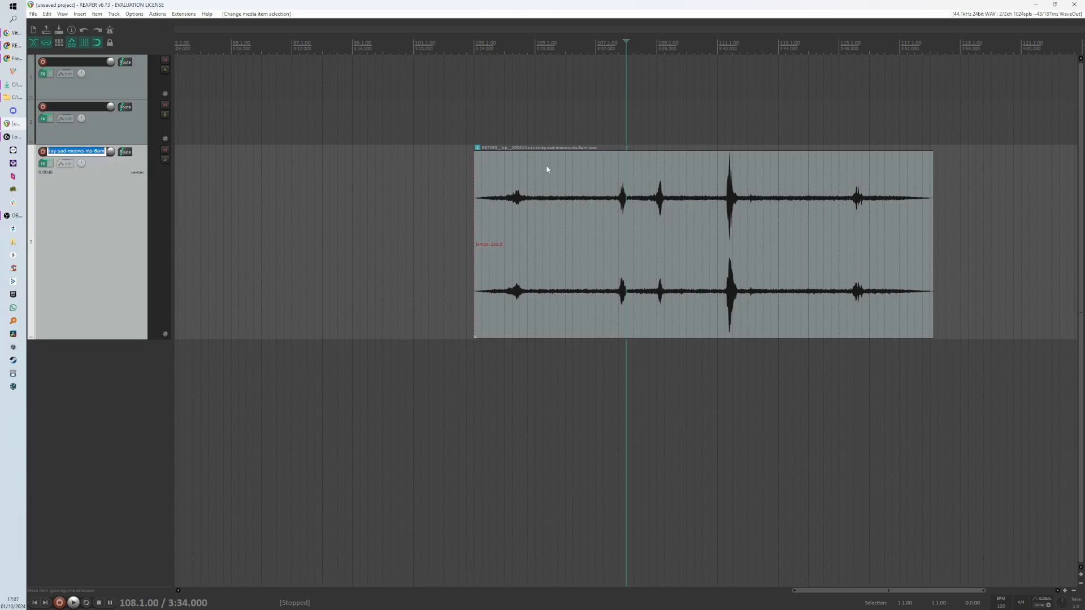
pyautogui.click(133, 197)
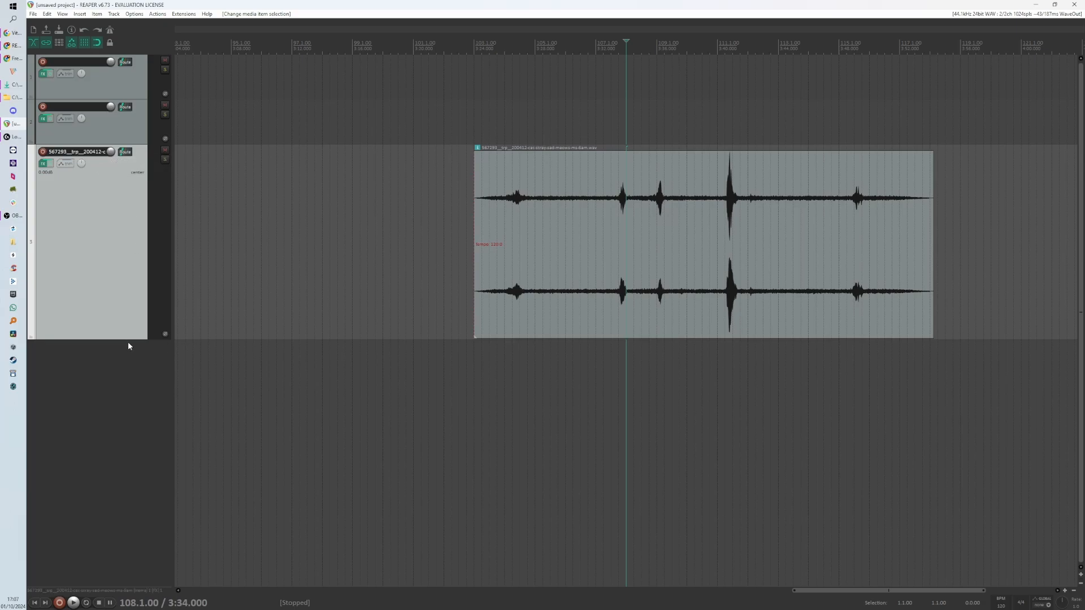
pyautogui.moveTo(122, 339); pyautogui.dragTo(159, 530)
pyautogui.scroll(10, 632, 425)
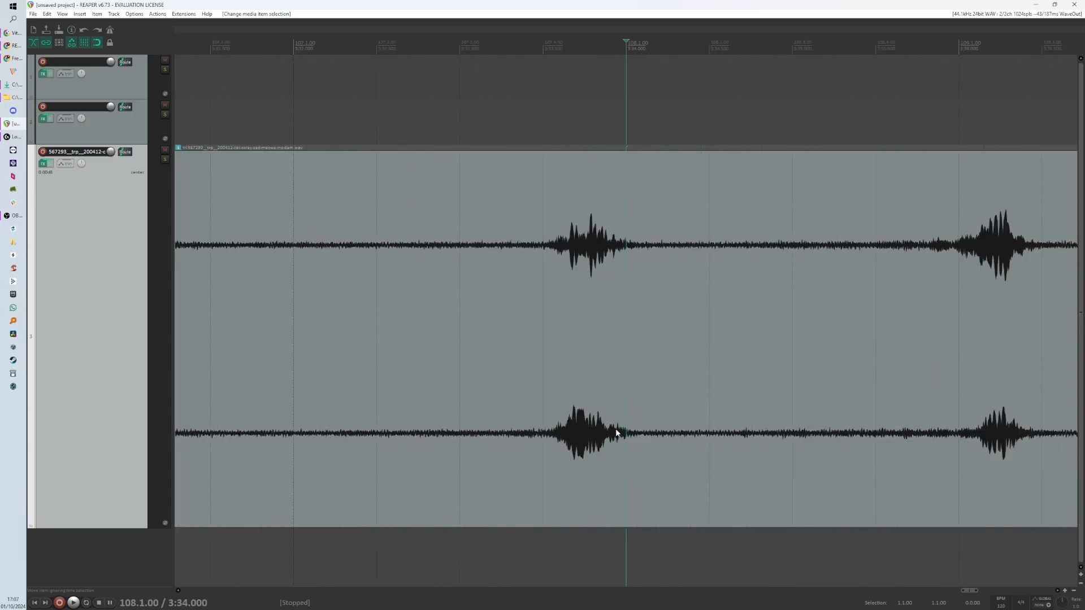
pyautogui.scroll(-12, 492, 436)
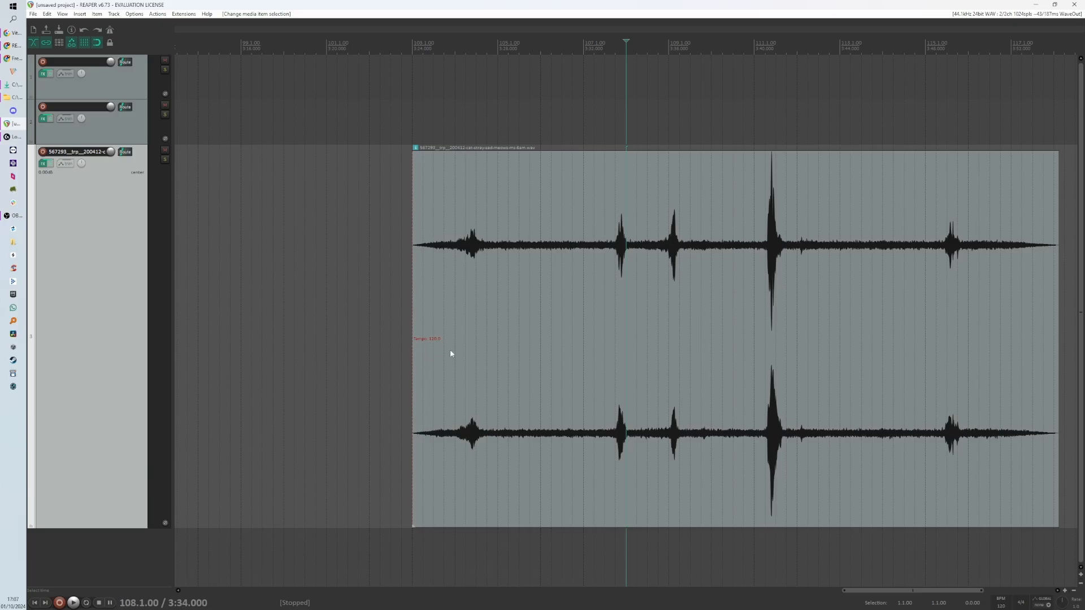
# - Zoom the timeline and track heights in and out around the cat item to examine the zoom behaviour
pyautogui.scroll(-6, 449, 354)
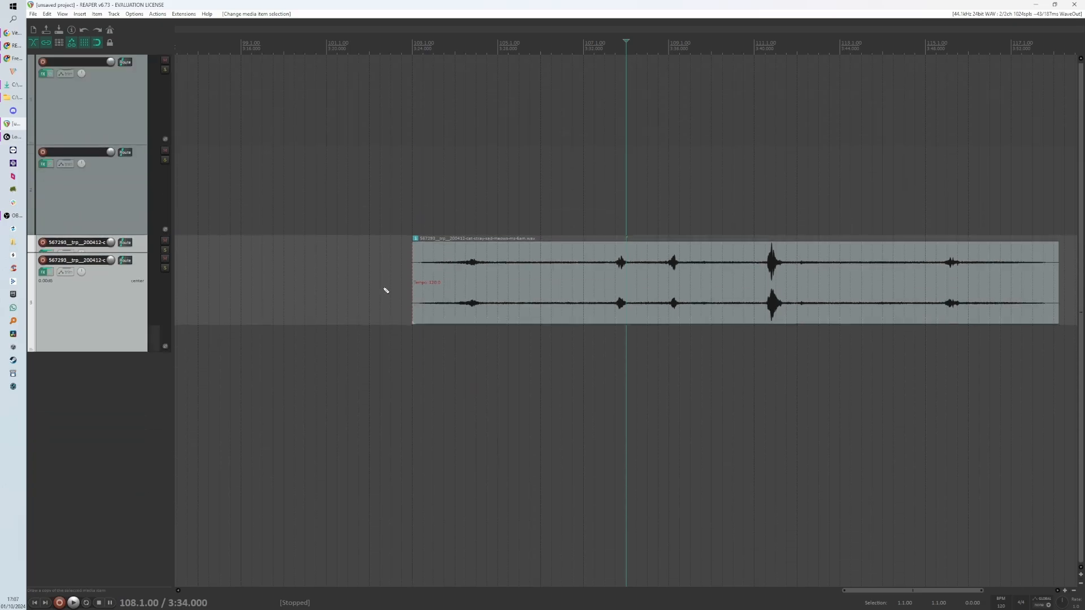
pyautogui.scroll(6, 386, 291)
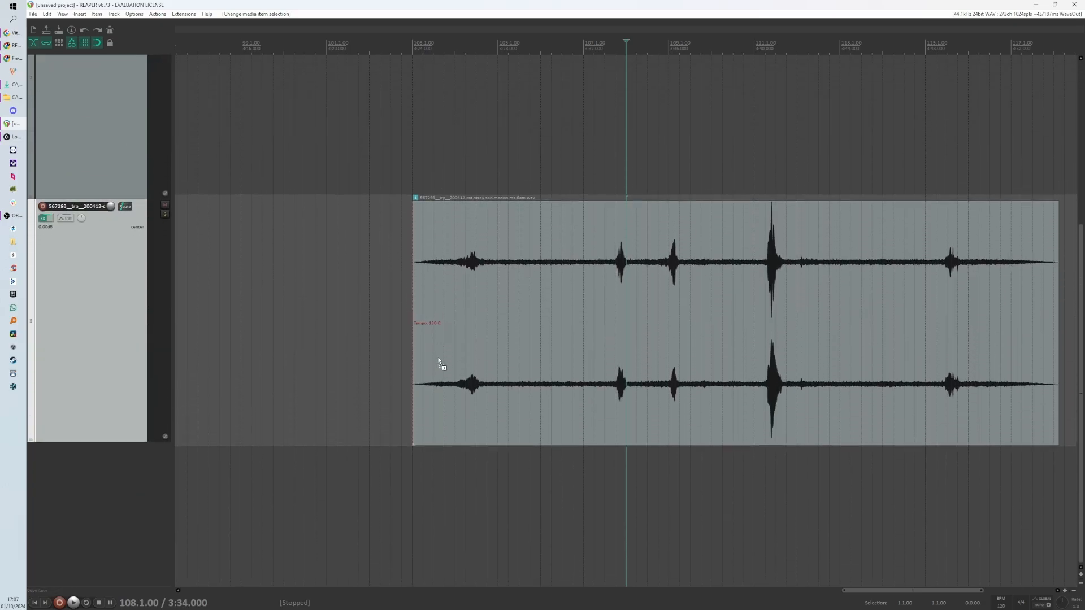
pyautogui.scroll(2, 439, 361)
pyautogui.scroll(-6, 434, 361)
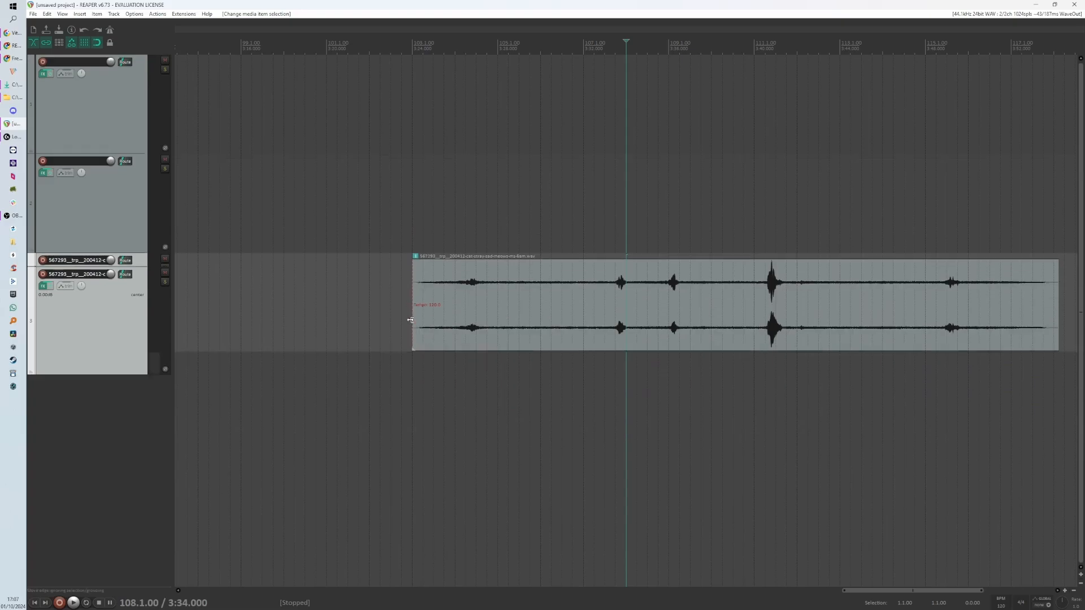
pyautogui.scroll(-1, 411, 320)
pyautogui.scroll(-6, 443, 239)
pyautogui.scroll(10, 467, 237)
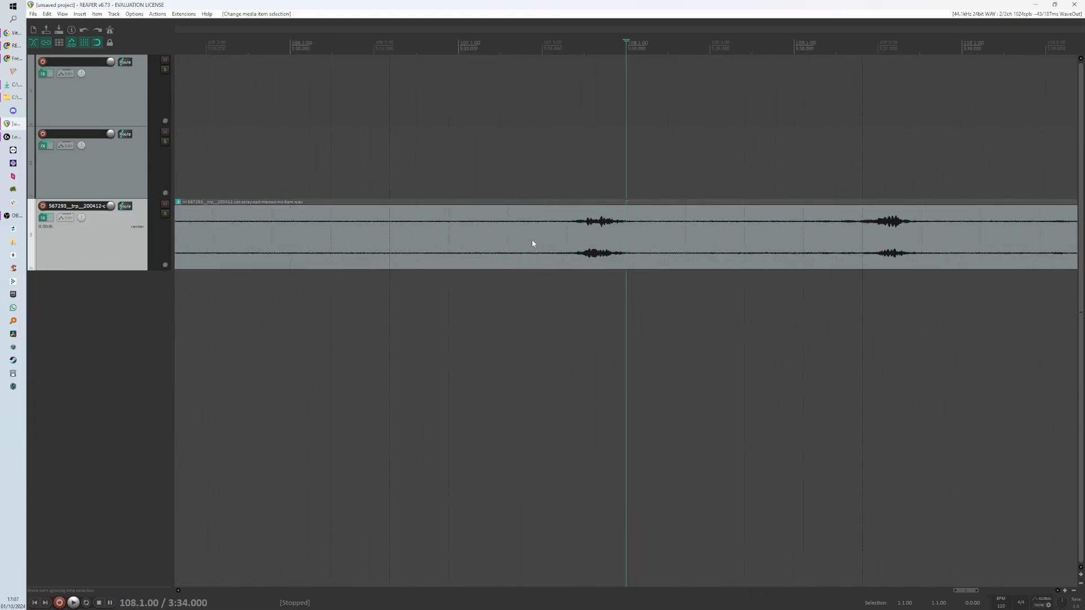
pyautogui.scroll(-7, 532, 243)
pyautogui.scroll(6, 552, 240)
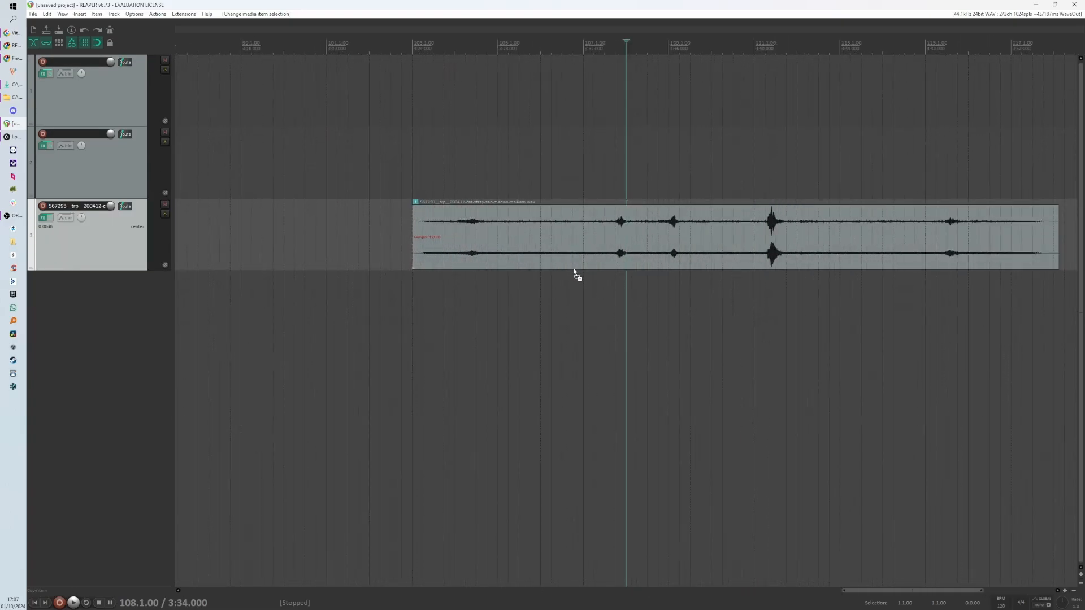
pyautogui.scroll(3, 573, 272)
pyautogui.scroll(2, 645, 290)
pyautogui.scroll(3, 635, 363)
pyautogui.scroll(-2, 570, 407)
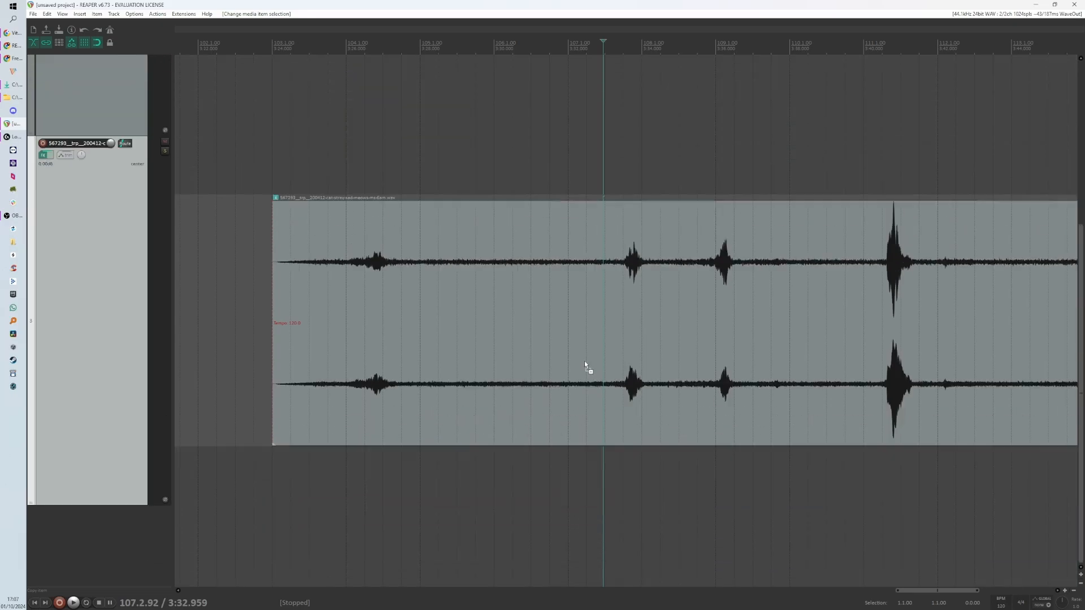
pyautogui.scroll(-3, 584, 364)
pyautogui.scroll(-3, 523, 333)
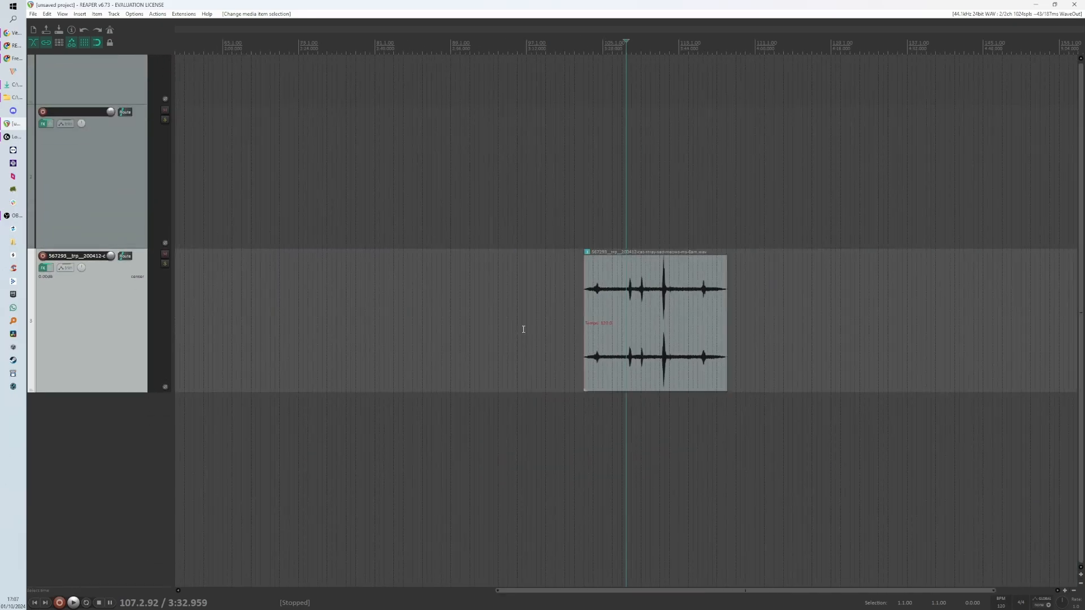
pyautogui.scroll(-2, 534, 334)
pyautogui.scroll(7, 582, 339)
pyautogui.scroll(-3, 608, 336)
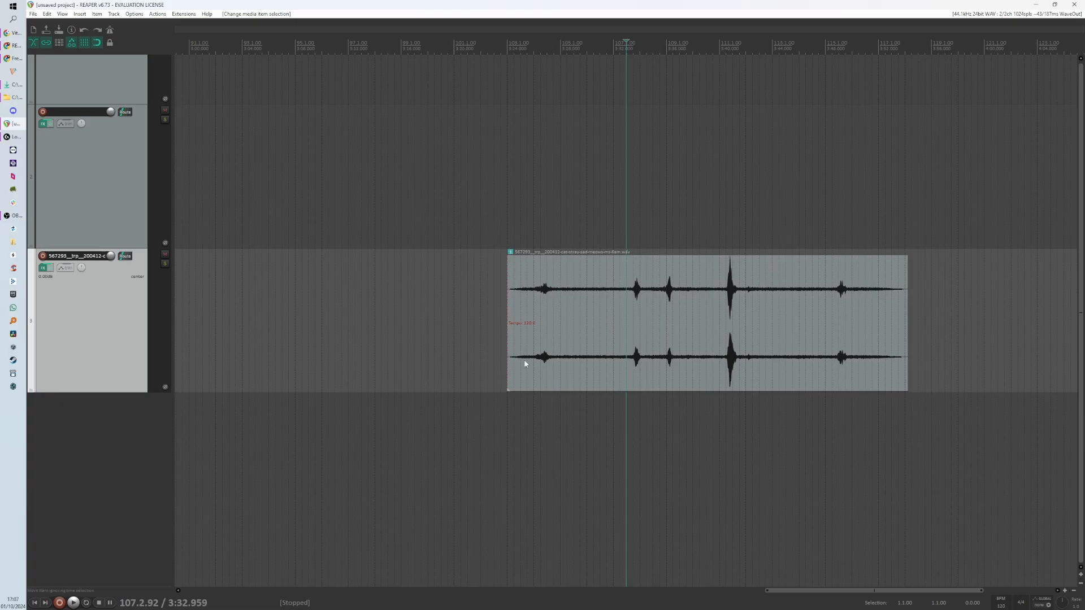
pyautogui.hotkey('alt', 'Tab')
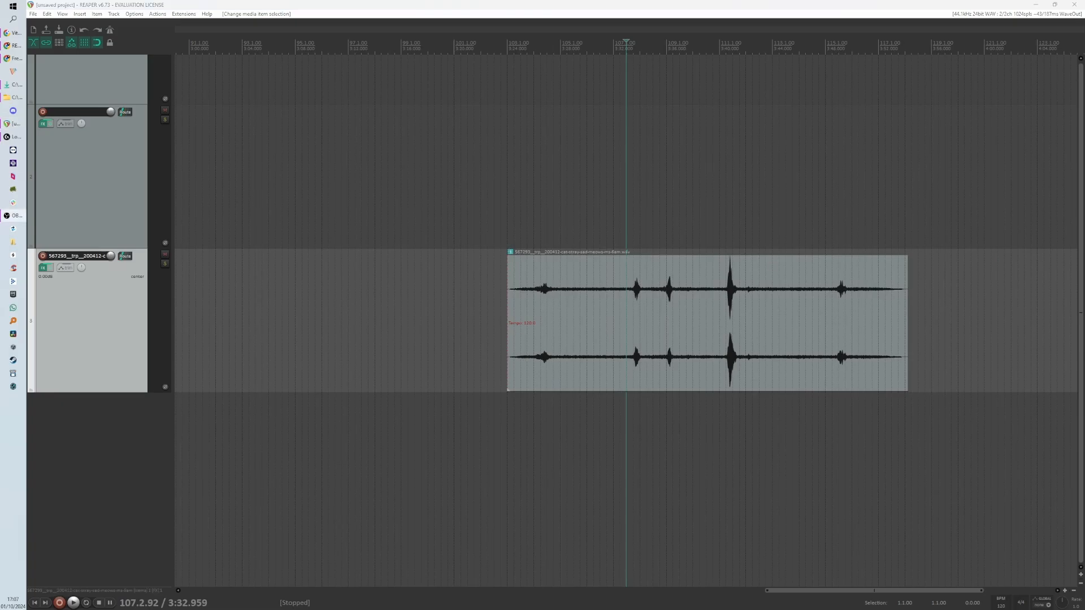
pyautogui.hotkey('alt', 'Tab')
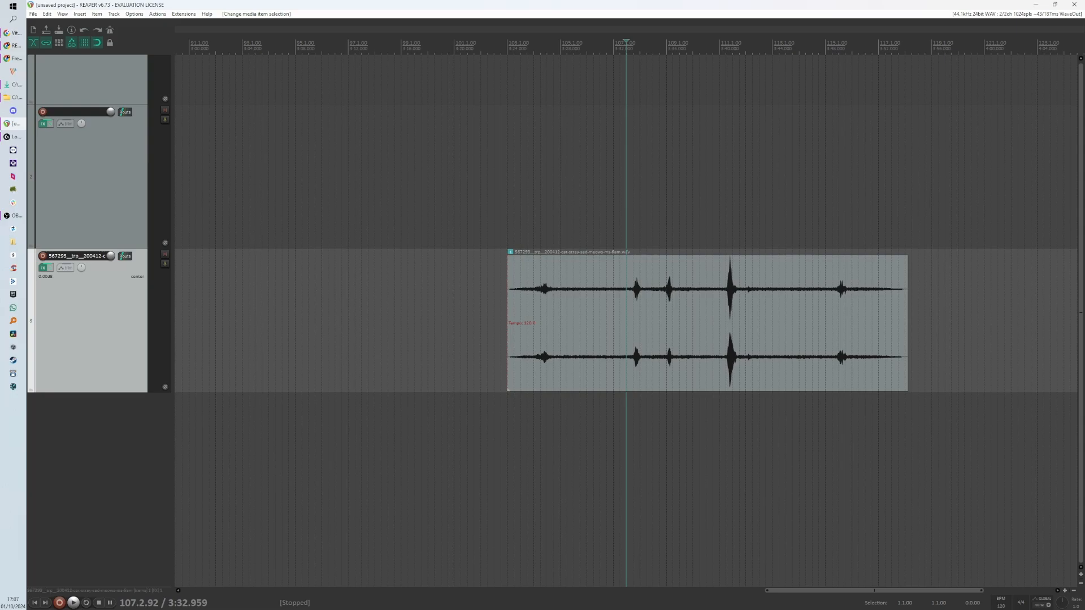
pyautogui.hotkey('alt', 'Tab')
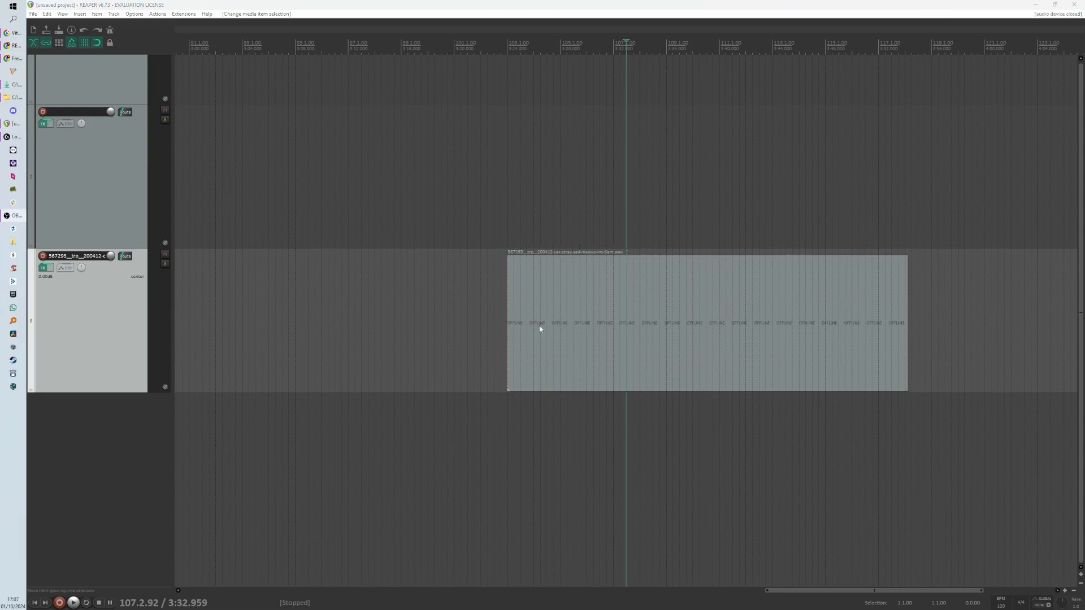
# - Place the edit cursor at various points across the cat item to examine its peaks
pyautogui.moveTo(395, 271); pyautogui.dragTo(450, 339)
pyautogui.click(407, 291)
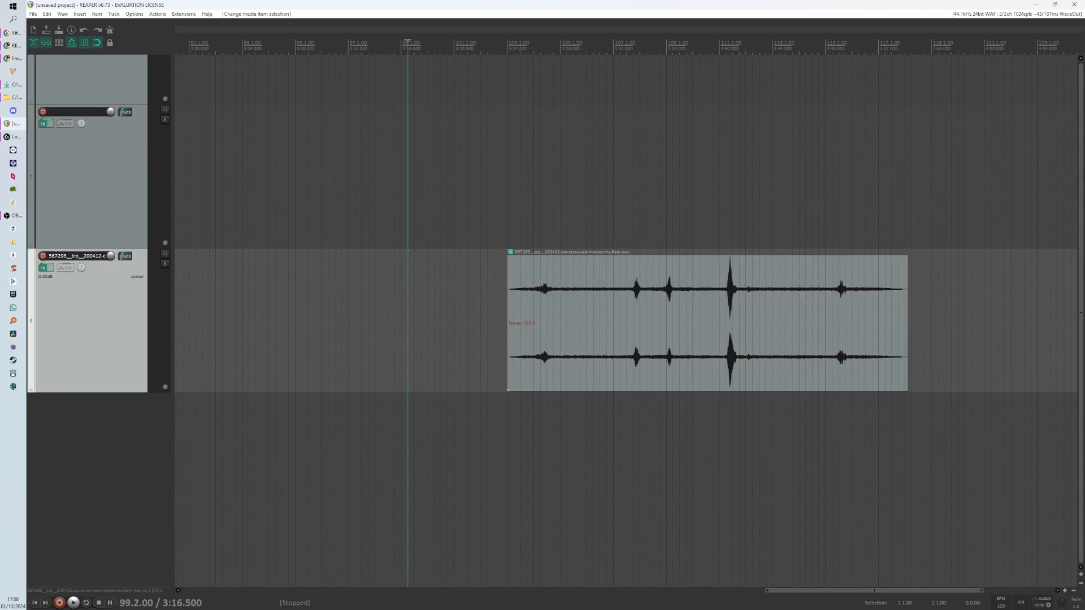
pyautogui.click(375, 308)
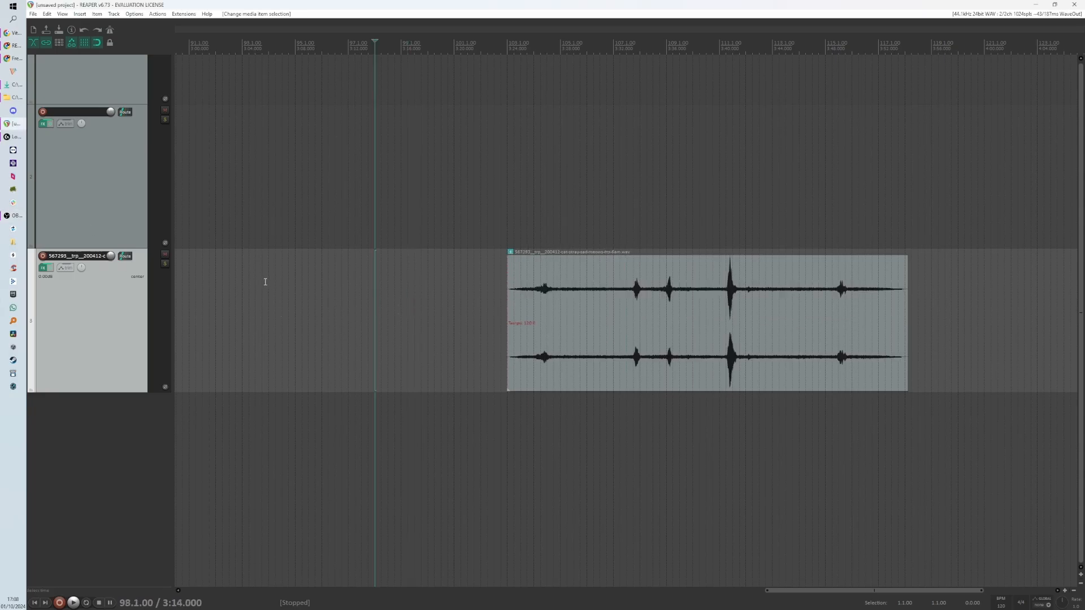
pyautogui.click(614, 323)
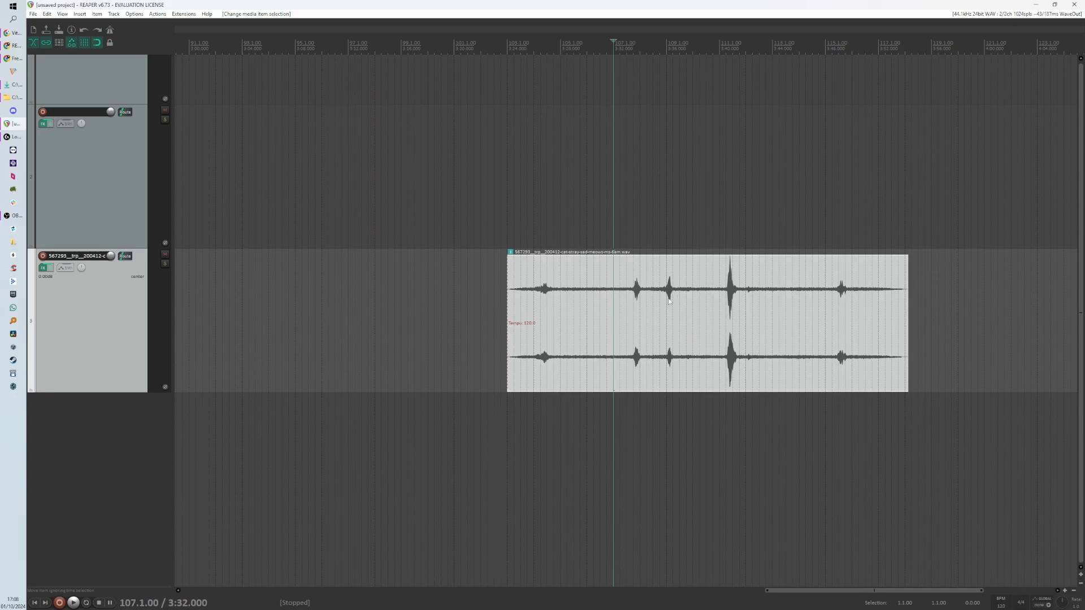
pyautogui.click(694, 270)
pyautogui.click(753, 277)
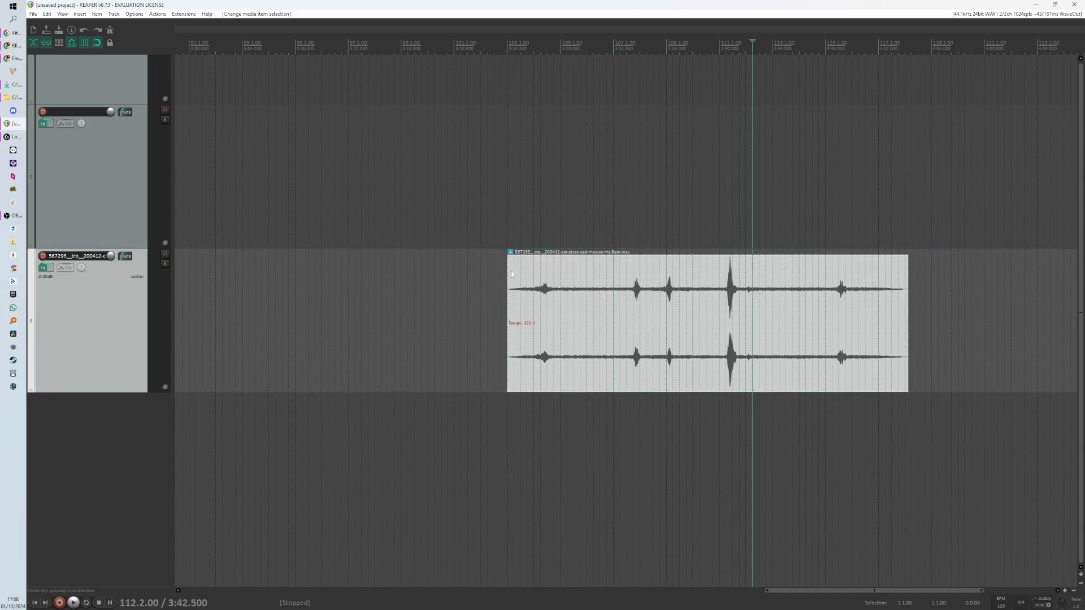
pyautogui.click(447, 276)
pyautogui.click(336, 277)
pyautogui.click(565, 269)
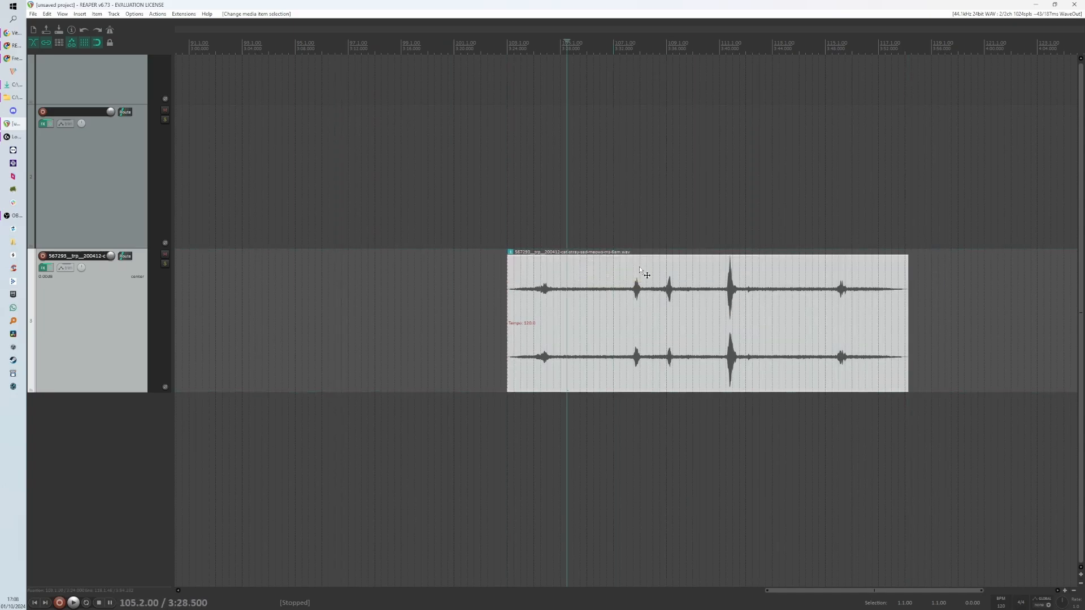
pyautogui.click(639, 267)
pyautogui.click(779, 286)
pyautogui.click(810, 292)
pyautogui.click(690, 321)
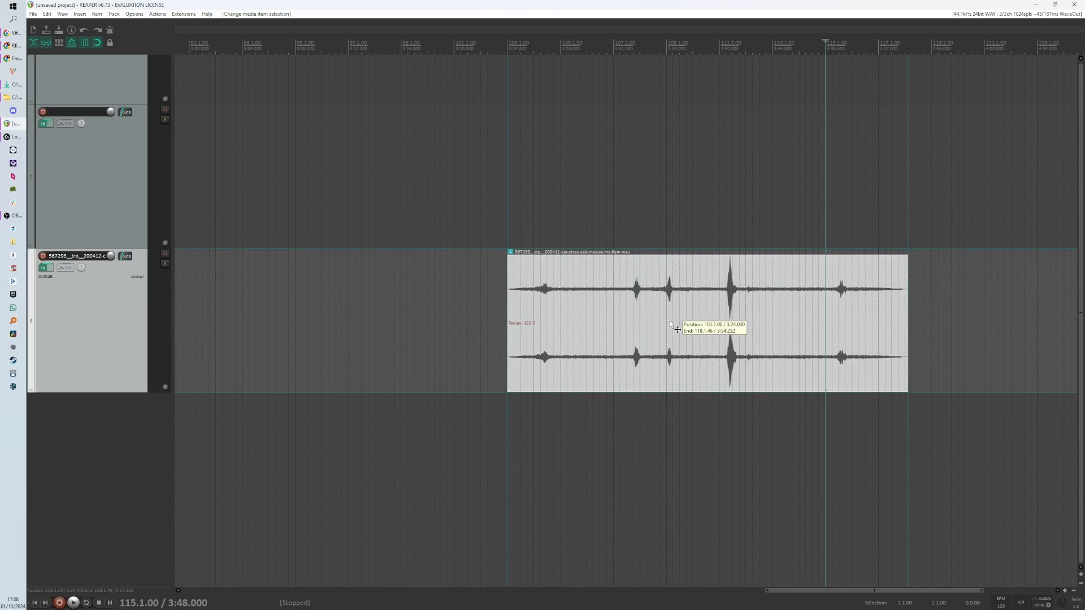
pyautogui.click(564, 326)
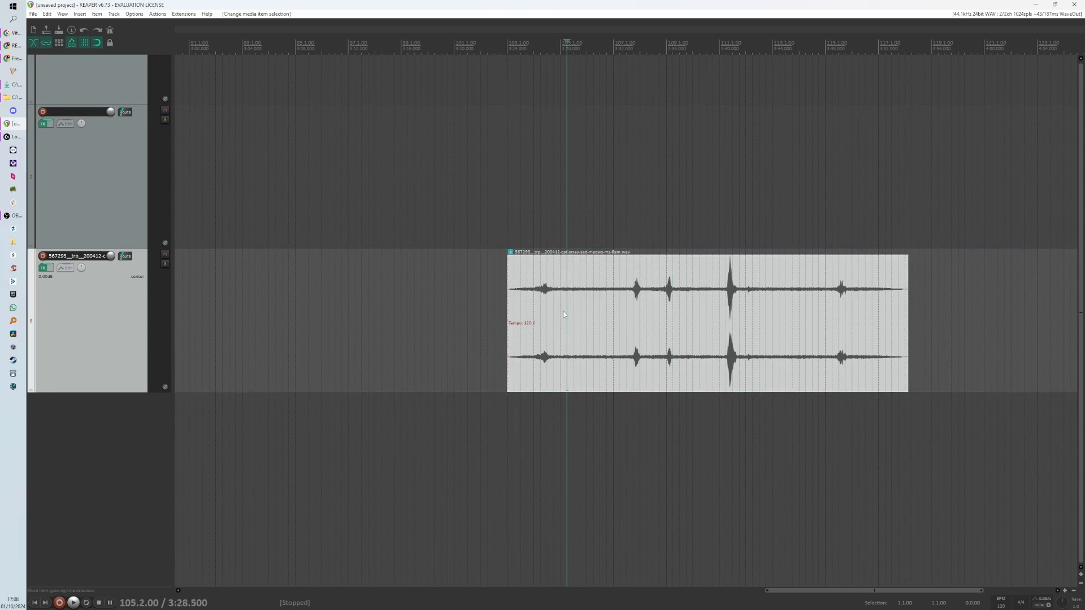
pyautogui.click(587, 309)
# - Split the cat item at three cursor positions and delete the short middle piece
pyautogui.press('s')
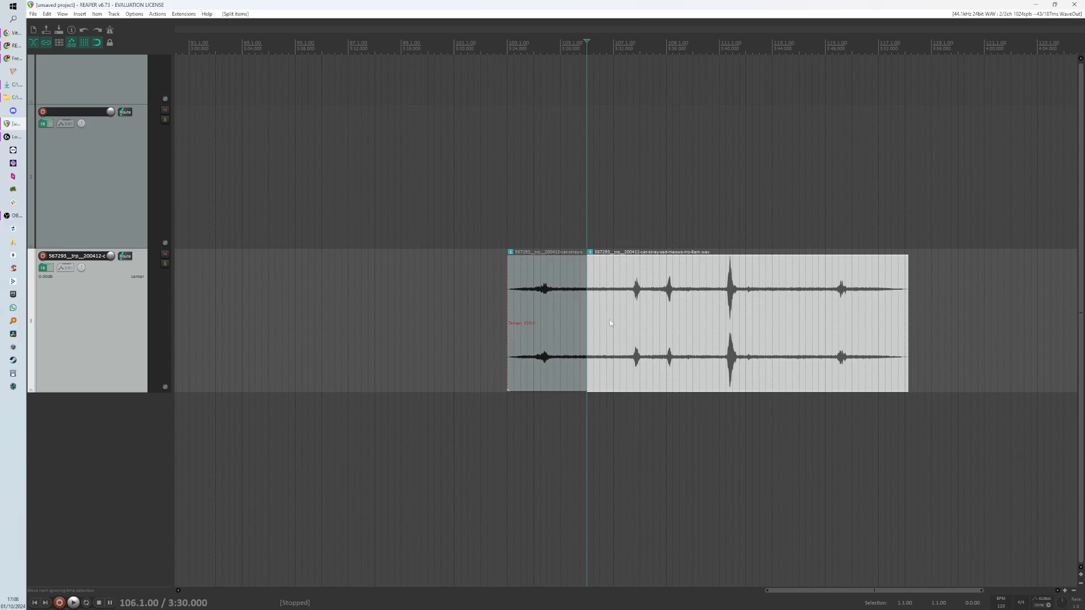
pyautogui.click(605, 320)
pyautogui.press('s')
pyautogui.click(573, 319)
pyautogui.press('s')
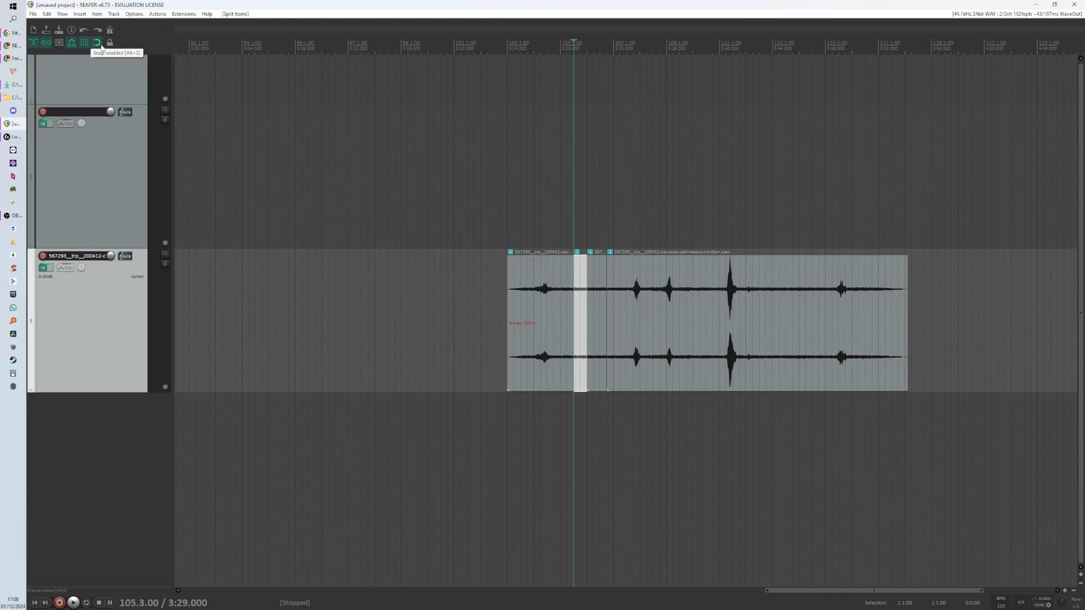
pyautogui.moveTo(592, 296)
pyautogui.mouseDown()
pyautogui.moveTo(603, 319)
pyautogui.moveTo(591, 311)
pyautogui.mouseUp()
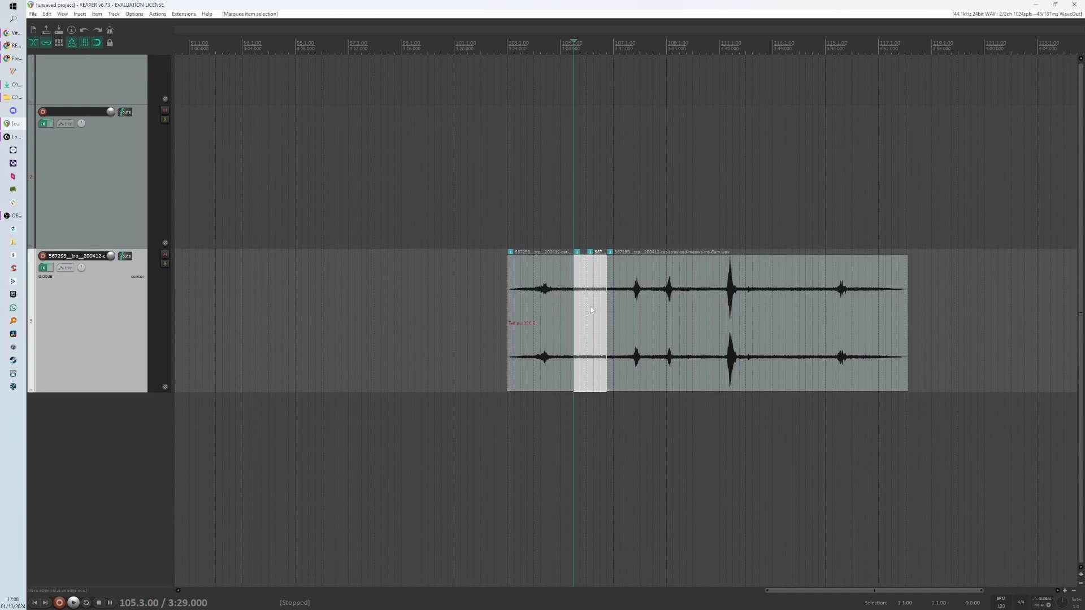
pyautogui.moveTo(343, 259); pyautogui.dragTo(375, 319)
pyautogui.moveTo(578, 286); pyautogui.dragTo(596, 319)
pyautogui.press('Delete')
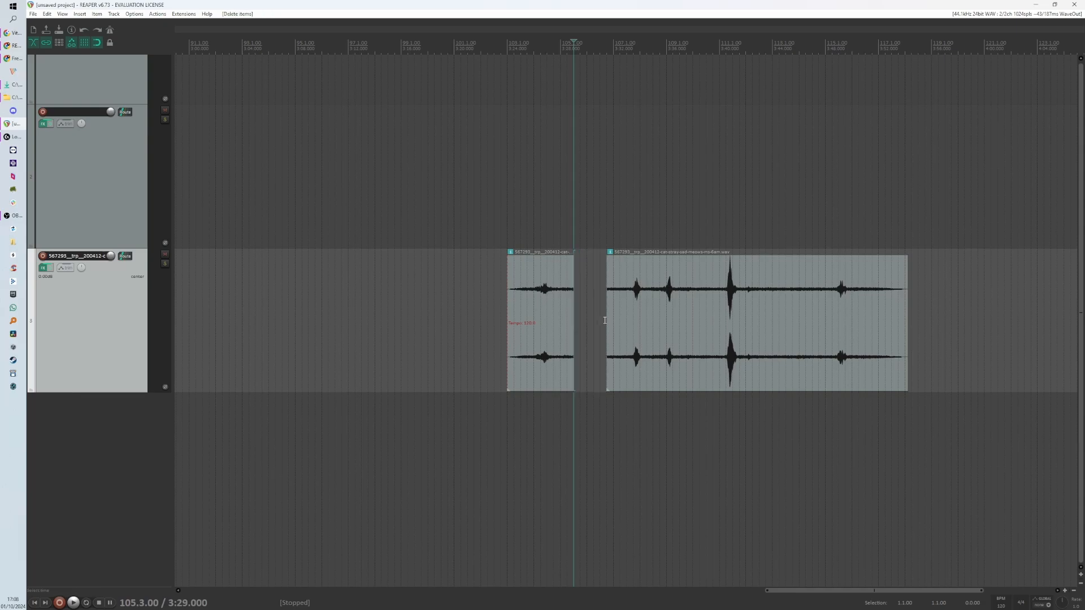
# - Undo the deletion and the splits of the cat item
pyautogui.hotkey('ctrl', 'z')
pyautogui.hotkey('ctrl', 'z')
pyautogui.hotkey('ctrl', 'z')
pyautogui.hotkey('ctrl', 'z')
pyautogui.hotkey('ctrl', 'z')
pyautogui.hotkey('ctrl', 'z')
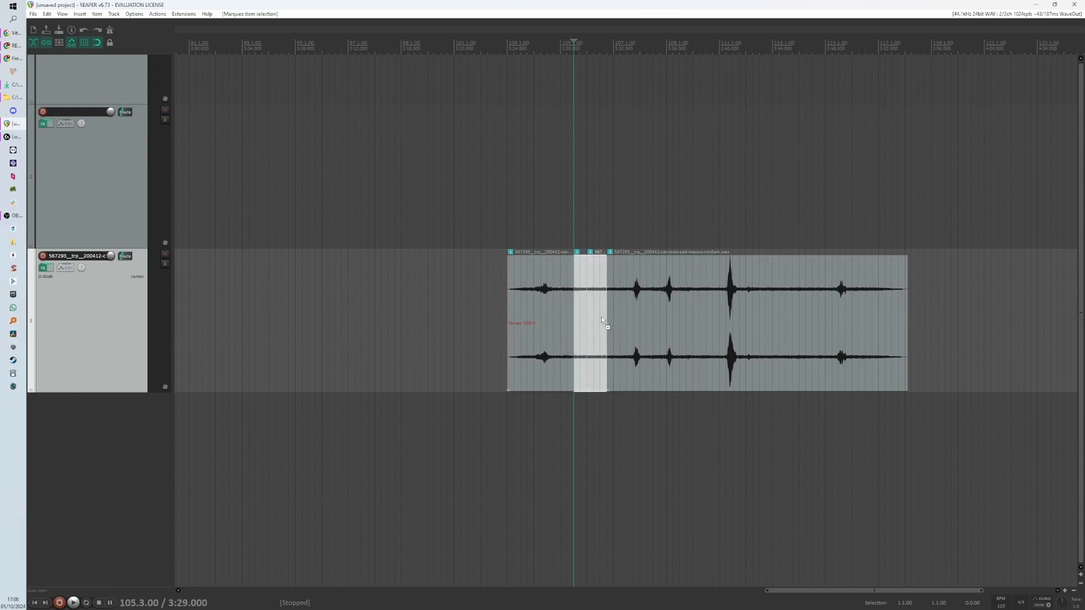
pyautogui.hotkey('ctrl', 'z')
pyautogui.hotkey('ctrl', 'z')
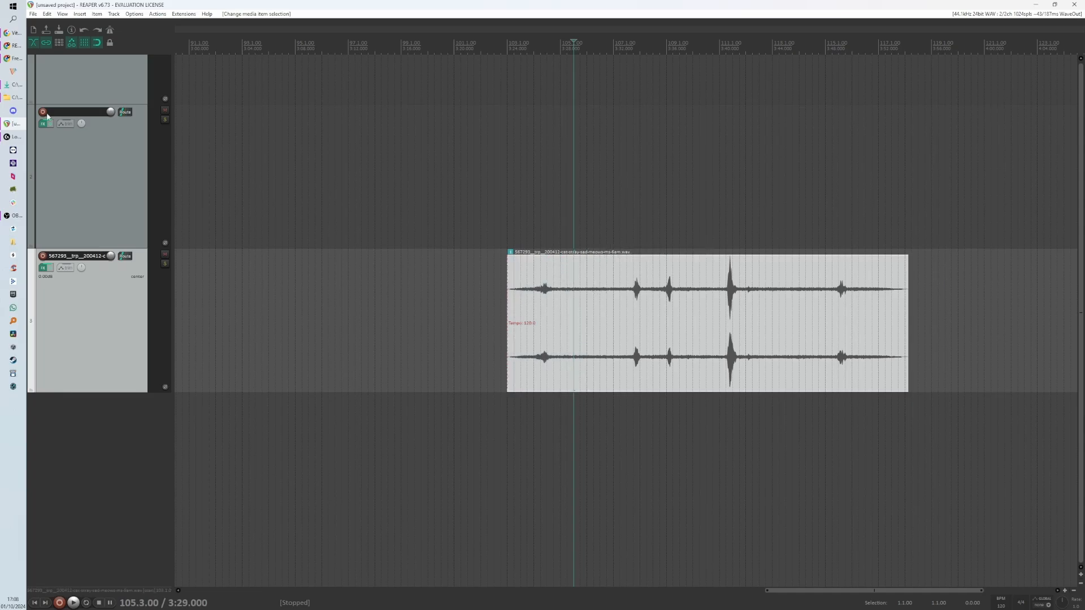
# - Split the cat item at the cursor and move the right part later to leave a gap
pyautogui.click(567, 309)
pyautogui.press('s')
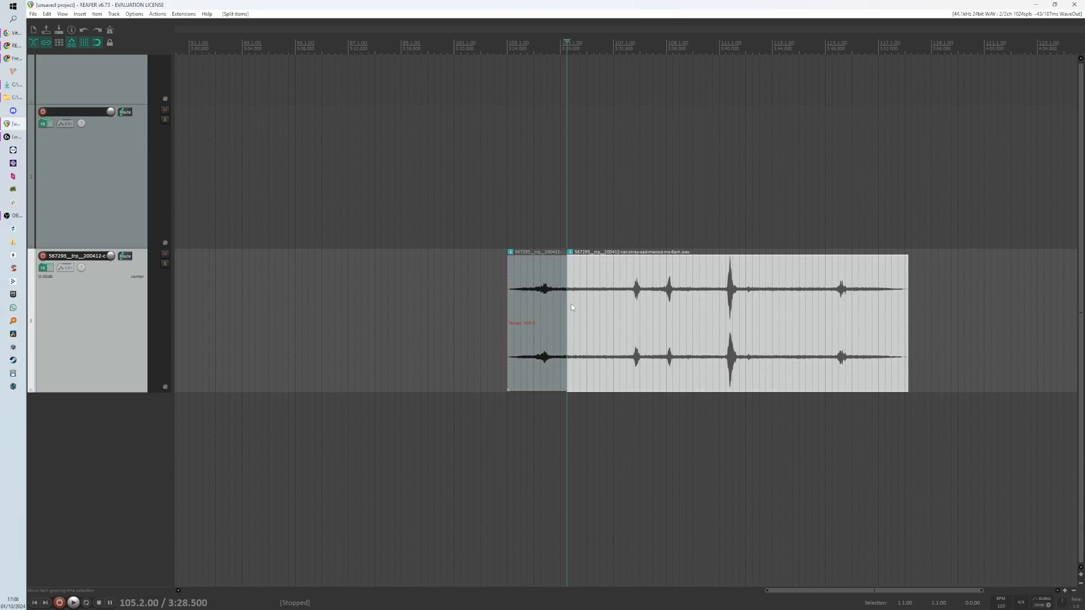
pyautogui.moveTo(571, 311); pyautogui.dragTo(606, 316)
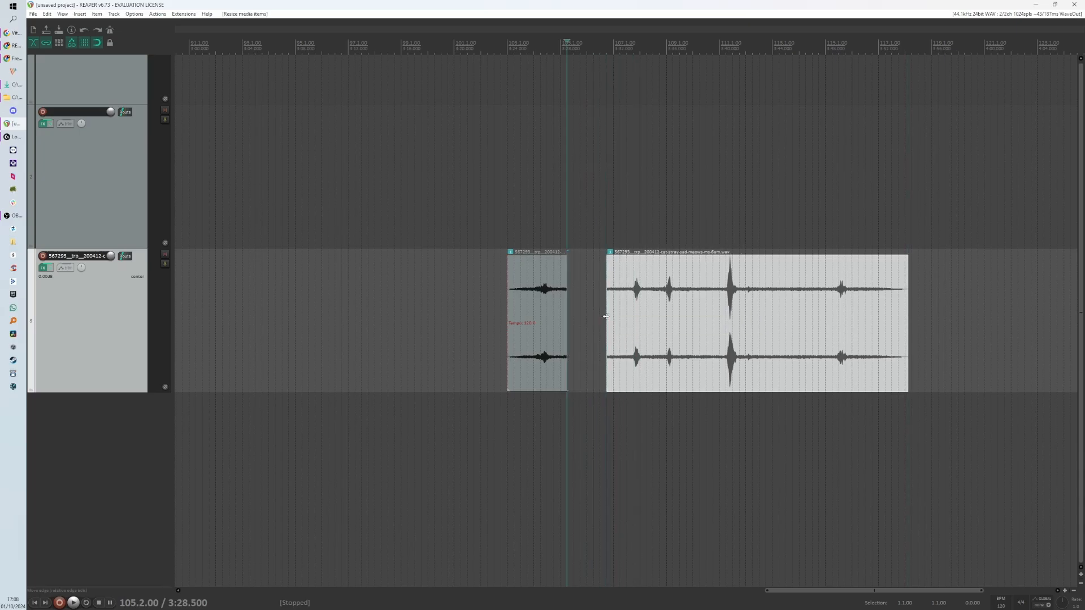
# - Undo the move and the split of the cat item
pyautogui.hotkey('ctrl', 'z')
pyautogui.hotkey('ctrl', 'z')
pyautogui.hotkey('ctrl', 'z')
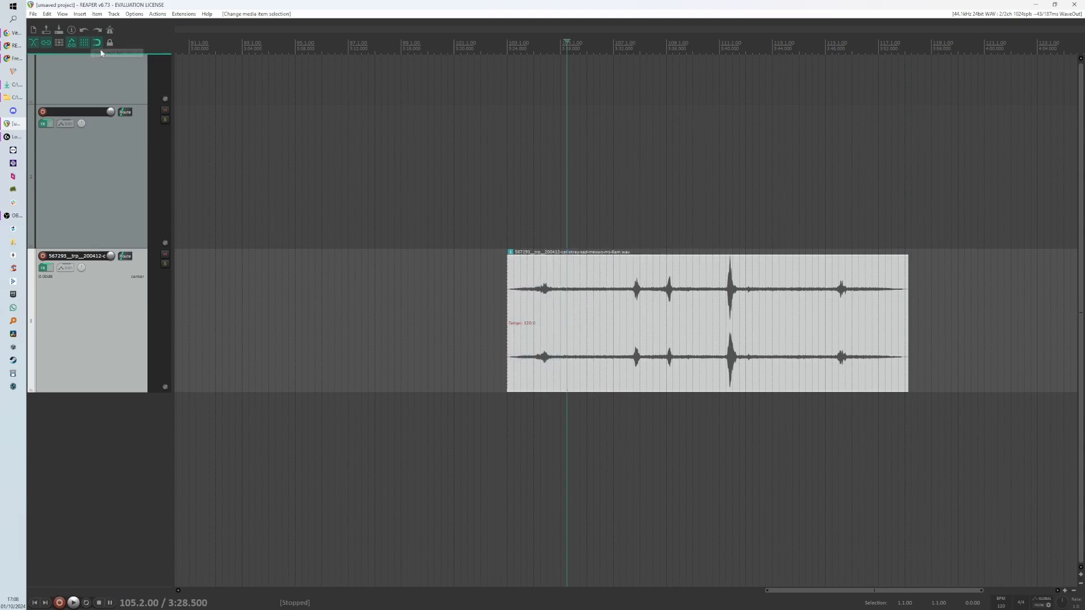
# - Move the whole cat item slightly later on the timeline
pyautogui.moveTo(592, 303); pyautogui.dragTo(603, 309)
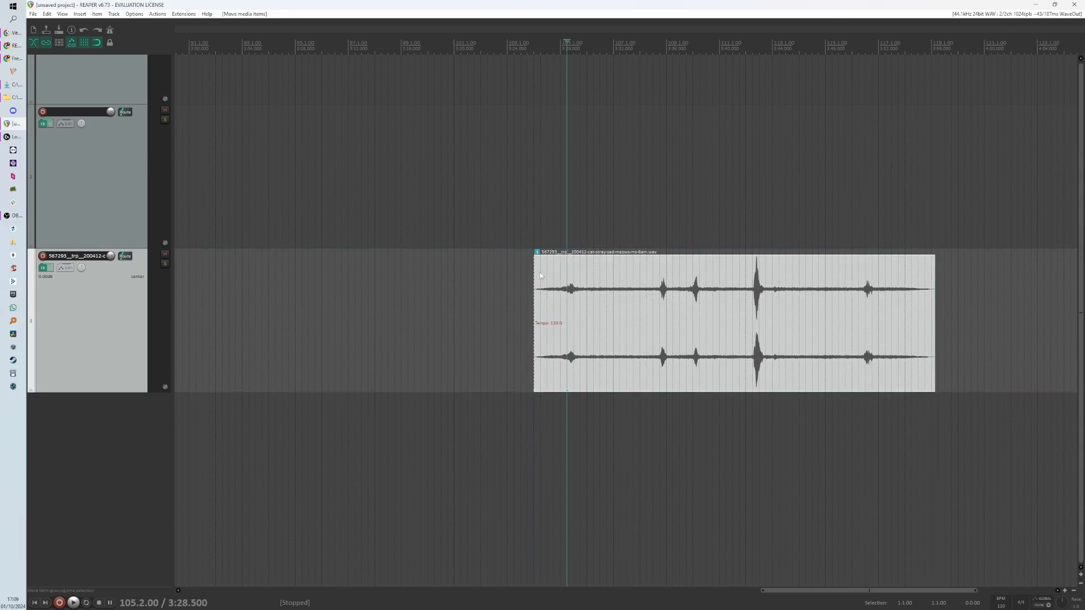
pyautogui.scroll(5, 547, 269)
pyautogui.scroll(-4, 540, 264)
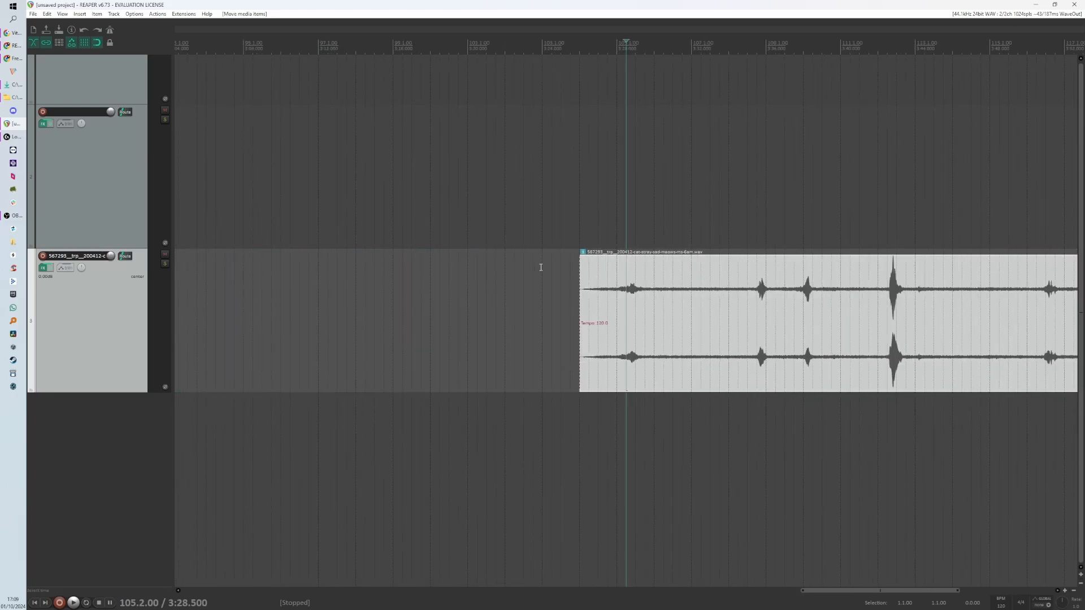
# - Switch the ruler's time unit to Hours:Minutes:Seconds:Frames
pyautogui.click(547, 300)
pyautogui.scroll(3, 552, 308)
pyautogui.scroll(-1, 575, 308)
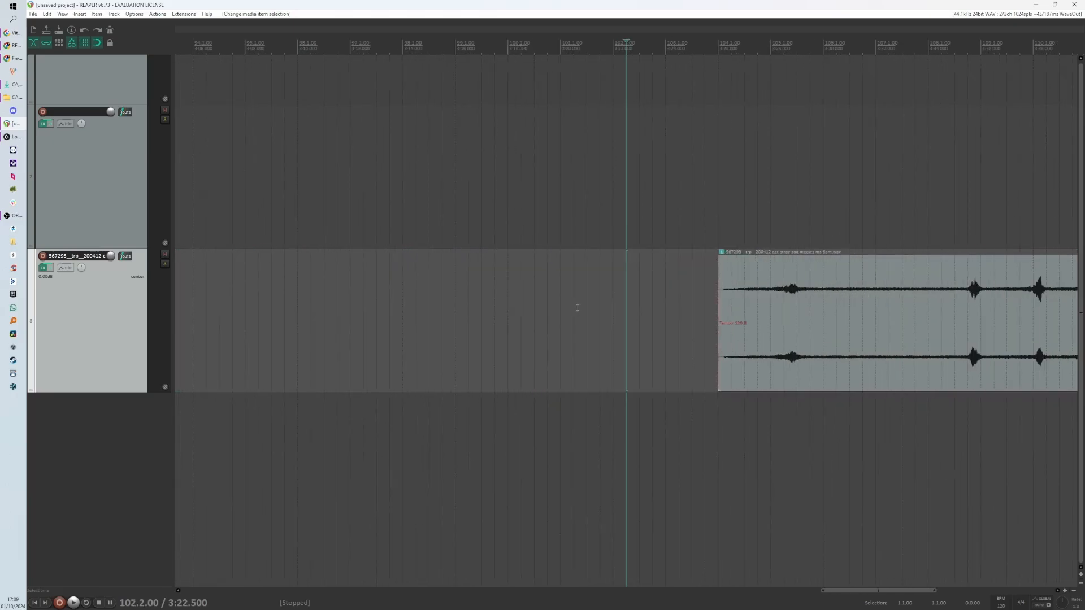
pyautogui.rightClick(527, 49)
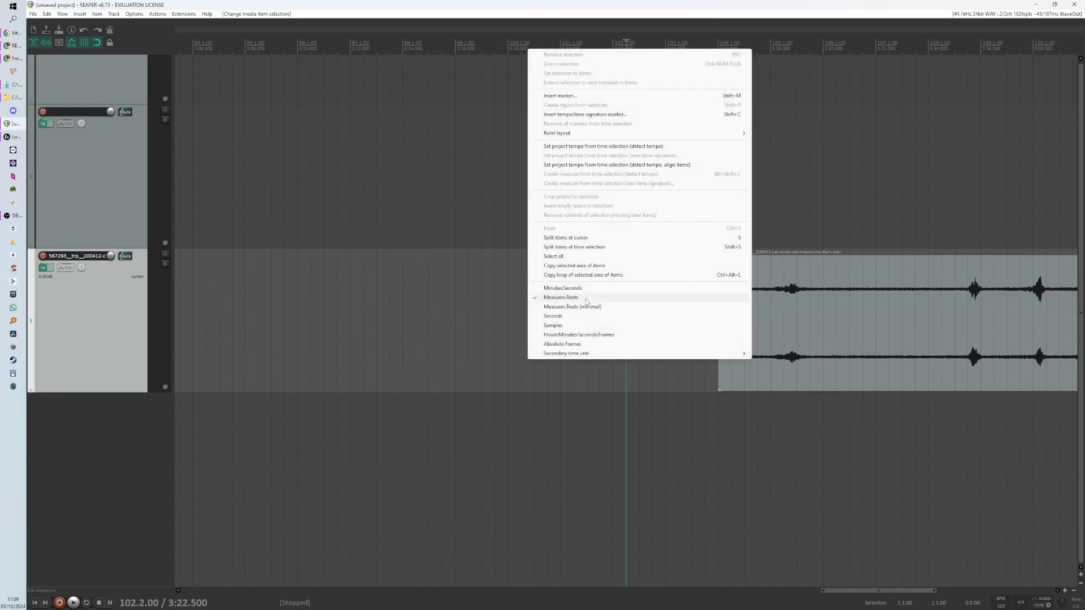
pyautogui.click(604, 334)
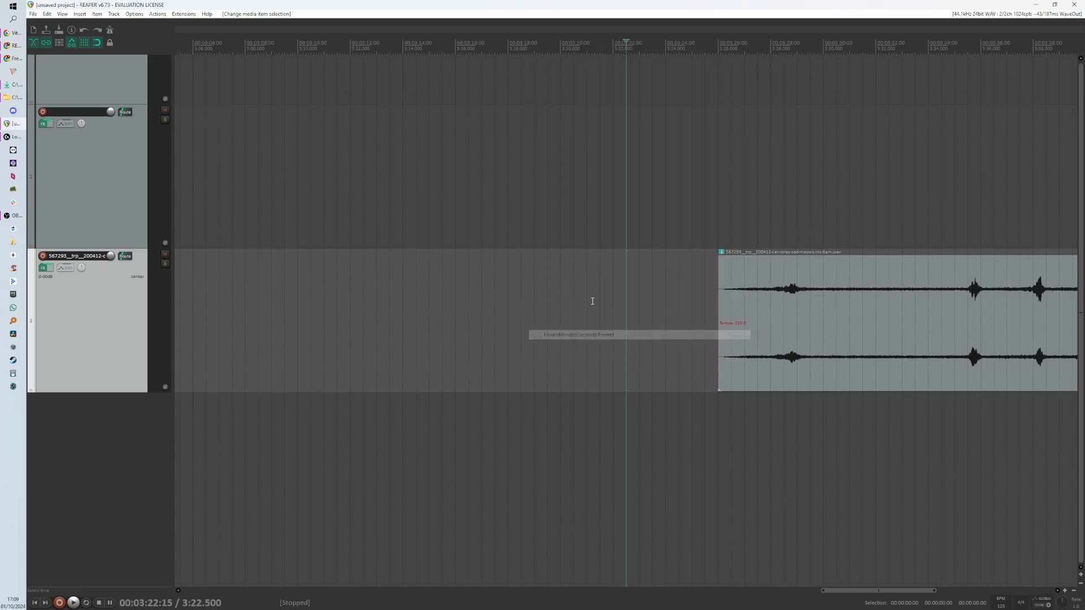
# - Set the grid line spacing to Frame in the snap and grid settings
pyautogui.scroll(5, 591, 140)
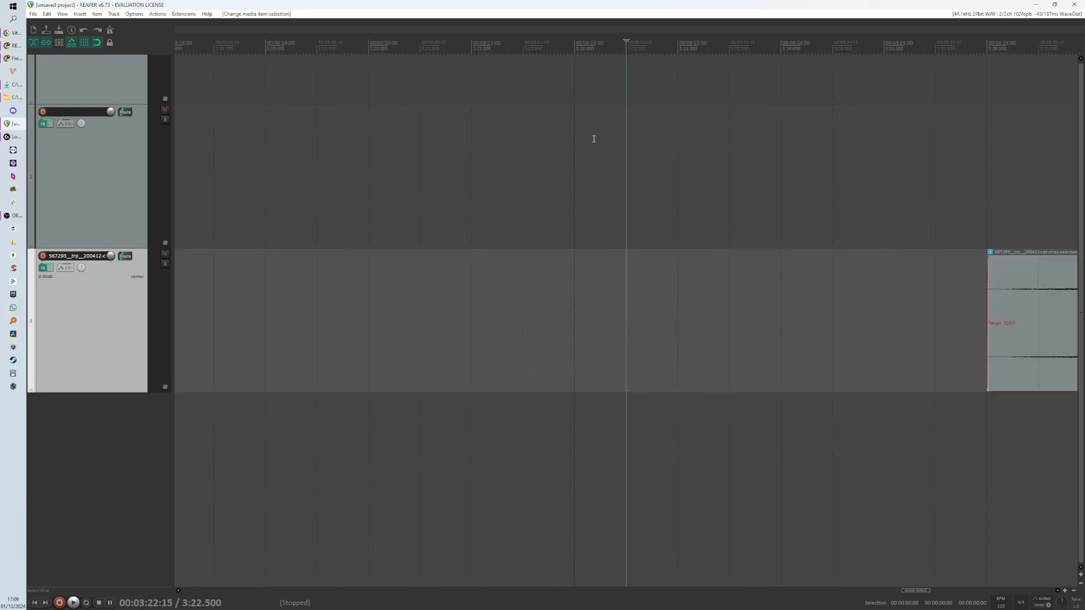
pyautogui.scroll(2, 595, 139)
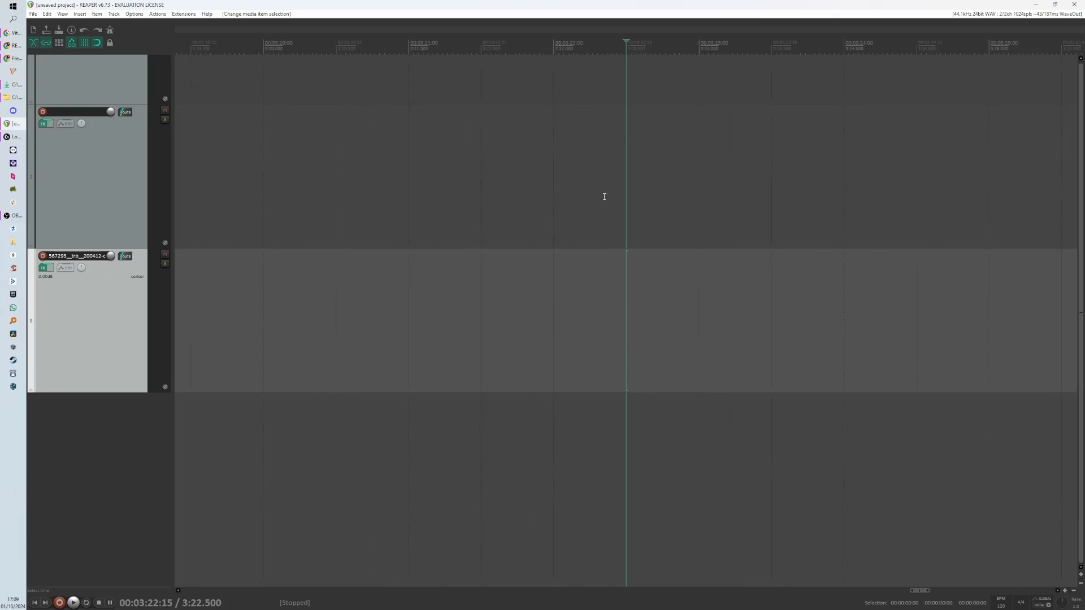
pyautogui.hotkey('alt', 'l')
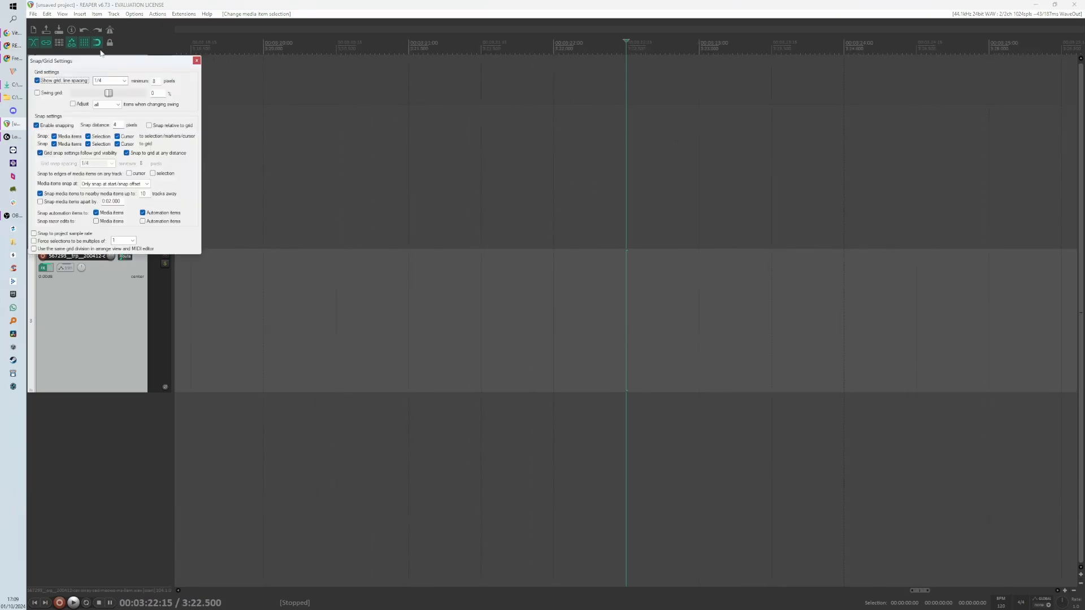
pyautogui.click(124, 81)
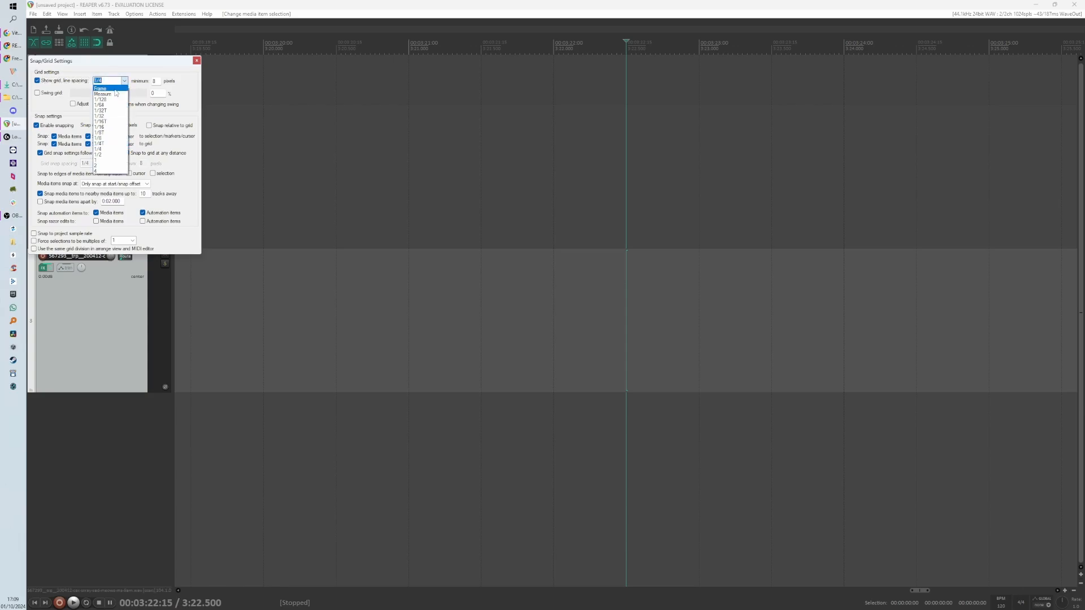
pyautogui.click(107, 89)
pyautogui.click(196, 61)
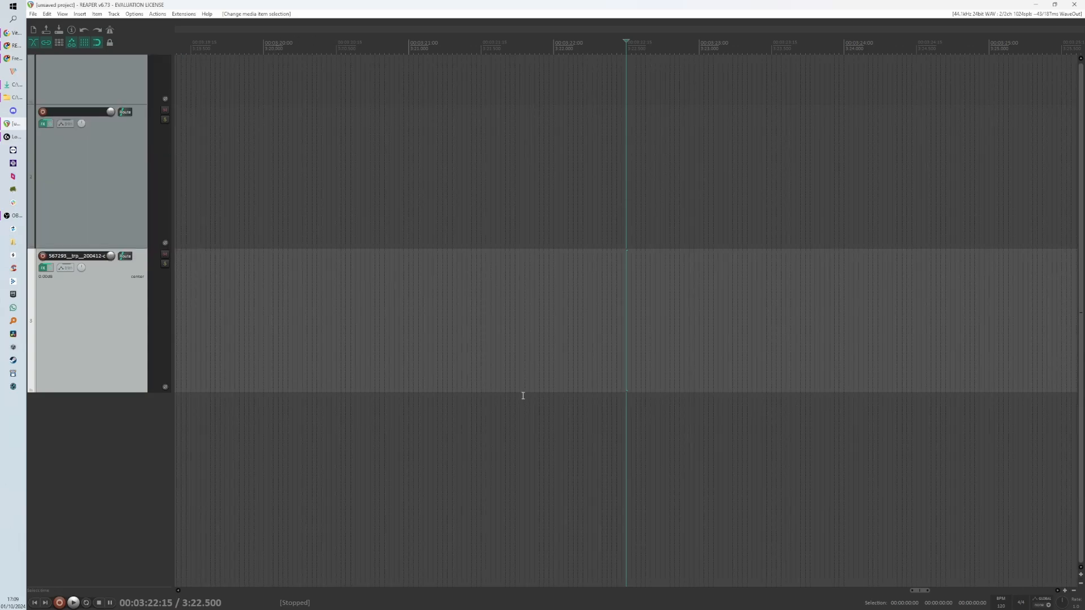
# - Move the cat item earlier on the timeline so it starts before the edit cursor
pyautogui.scroll(8, 586, 363)
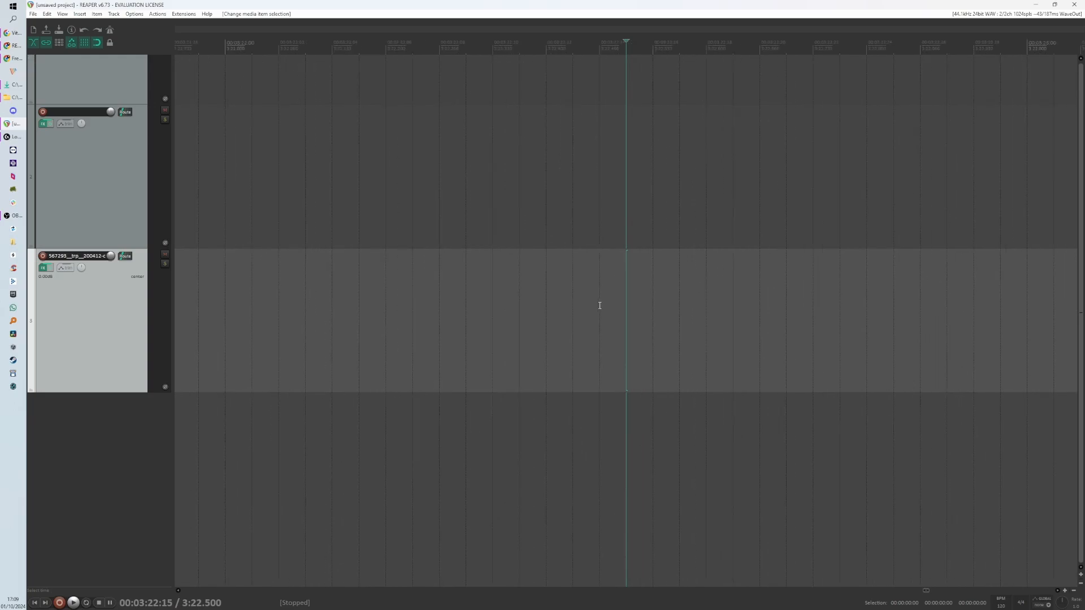
pyautogui.scroll(-14, 599, 305)
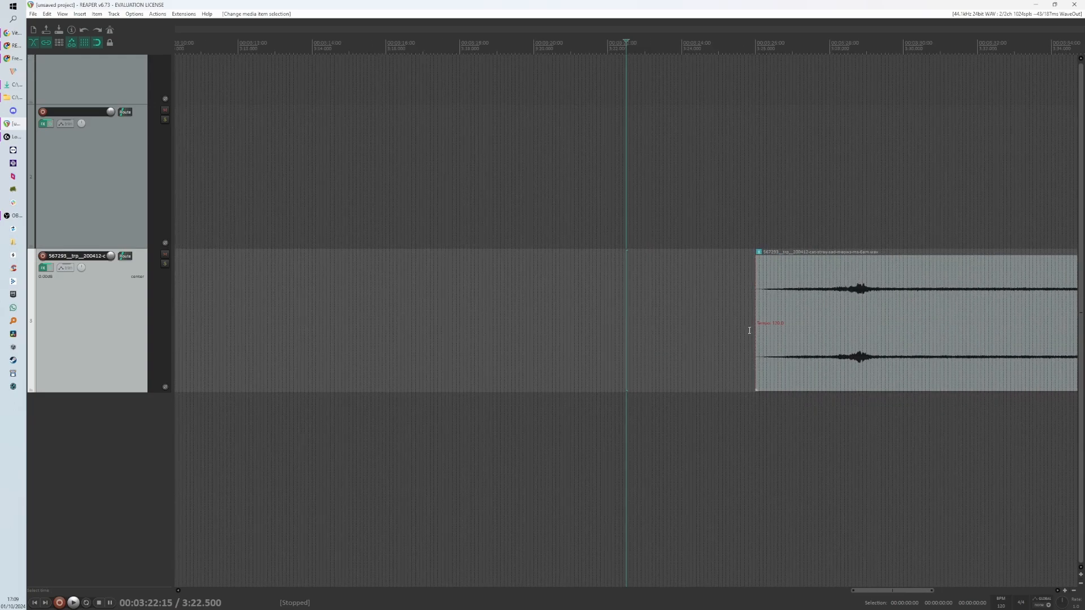
pyautogui.scroll(6, 735, 326)
pyautogui.click(713, 322)
pyautogui.moveTo(748, 328); pyautogui.dragTo(462, 308)
pyautogui.scroll(-3, 639, 354)
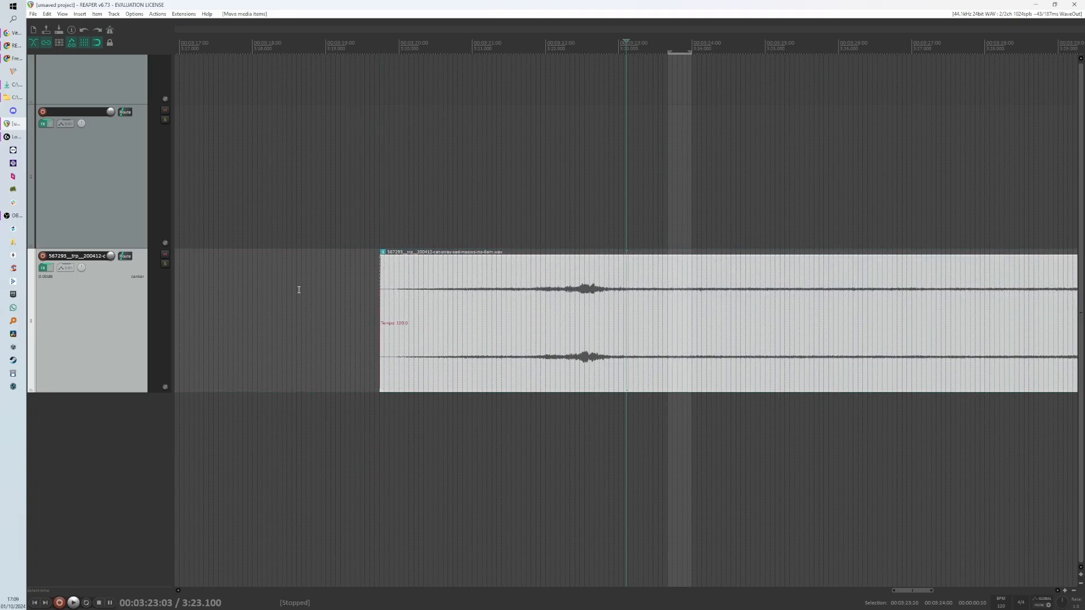
# - Set the grid line spacing to Measure and switch the ruler back to Measures.Beats
pyautogui.hotkey('alt', 'l')
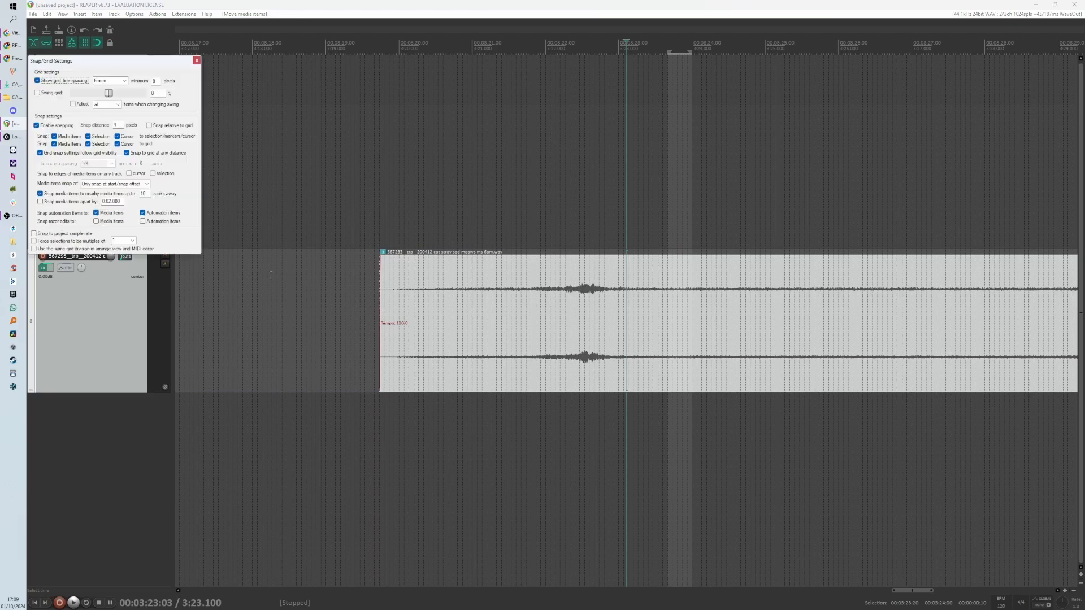
pyautogui.click(120, 83)
pyautogui.click(124, 83)
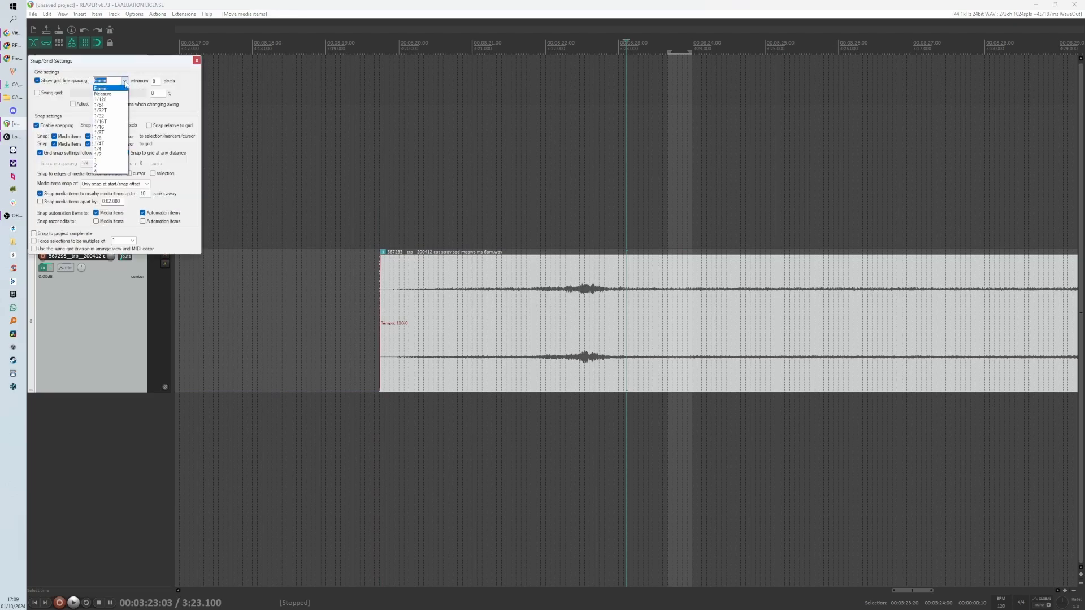
pyautogui.click(122, 94)
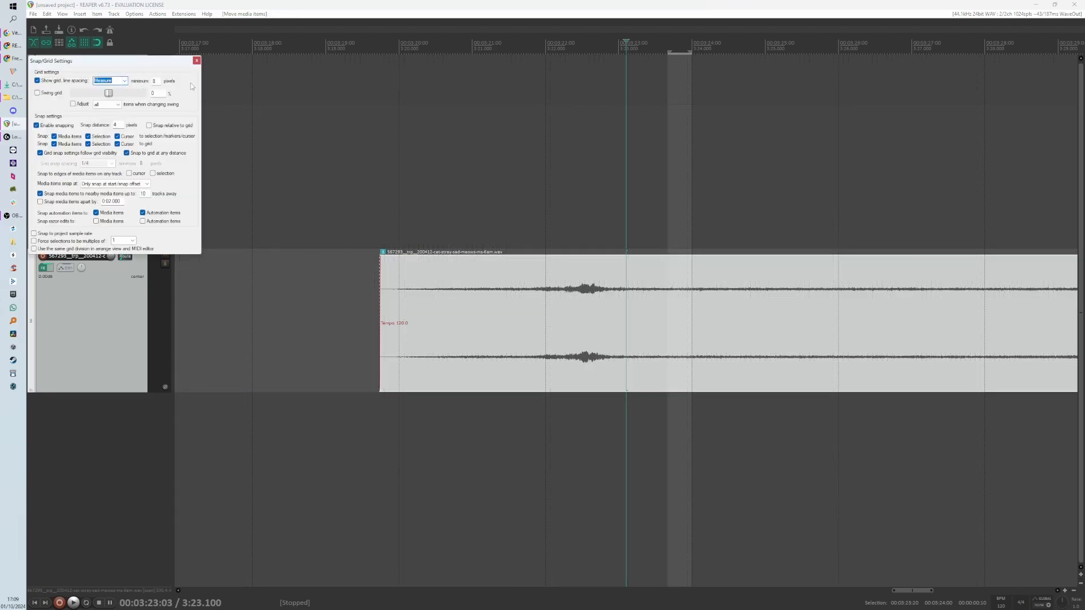
pyautogui.click(196, 61)
pyautogui.rightClick(249, 49)
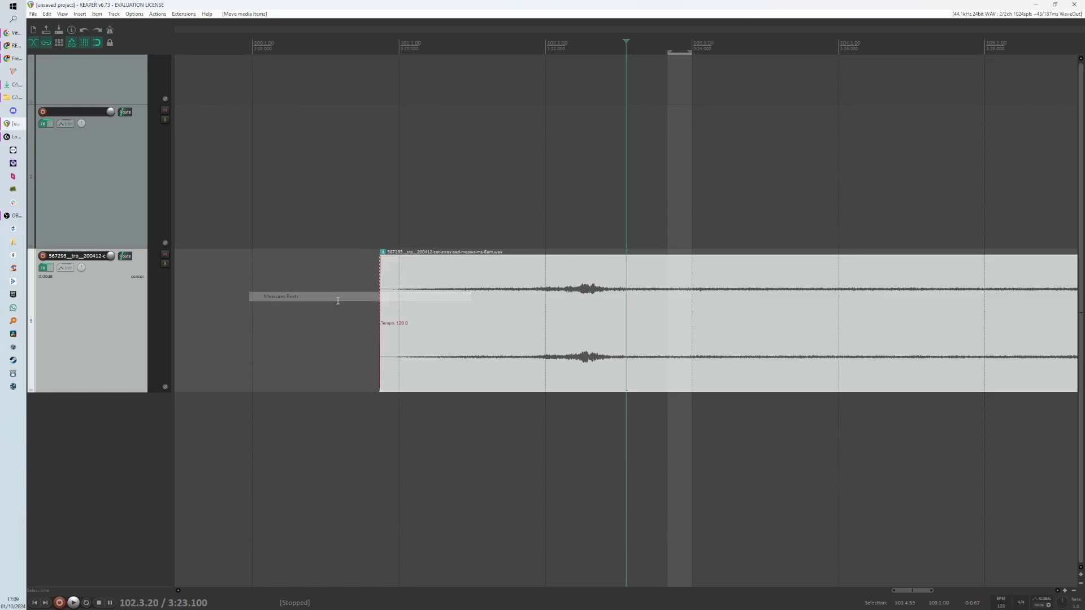
pyautogui.click(339, 297)
pyautogui.scroll(-3, 540, 336)
pyautogui.moveTo(562, 458); pyautogui.dragTo(603, 487)
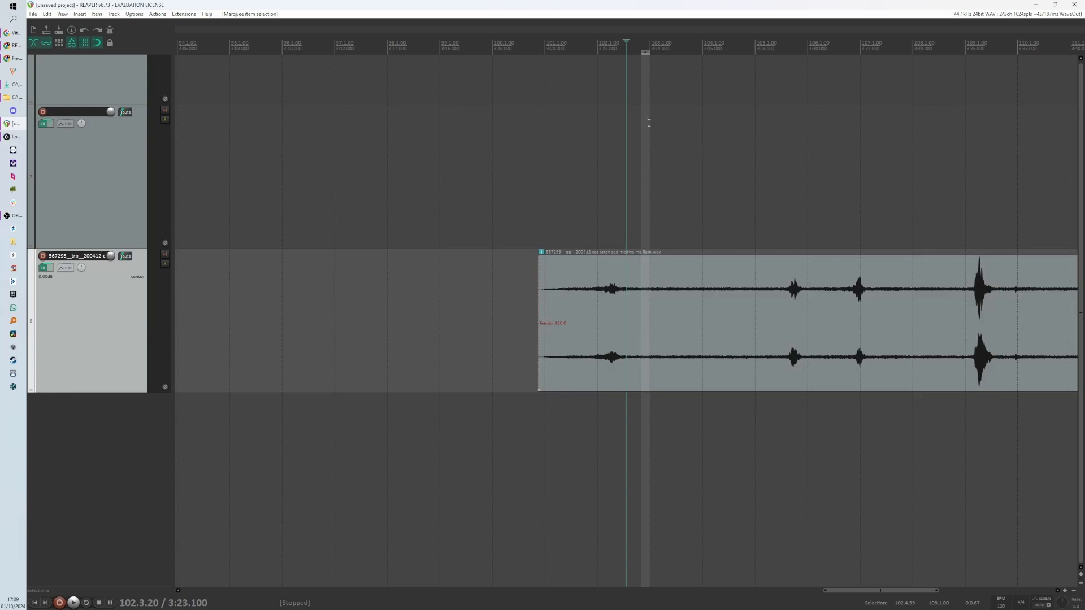
pyautogui.scroll(5, 640, 326)
pyautogui.press('Escape')
pyautogui.scroll(-4, 545, 412)
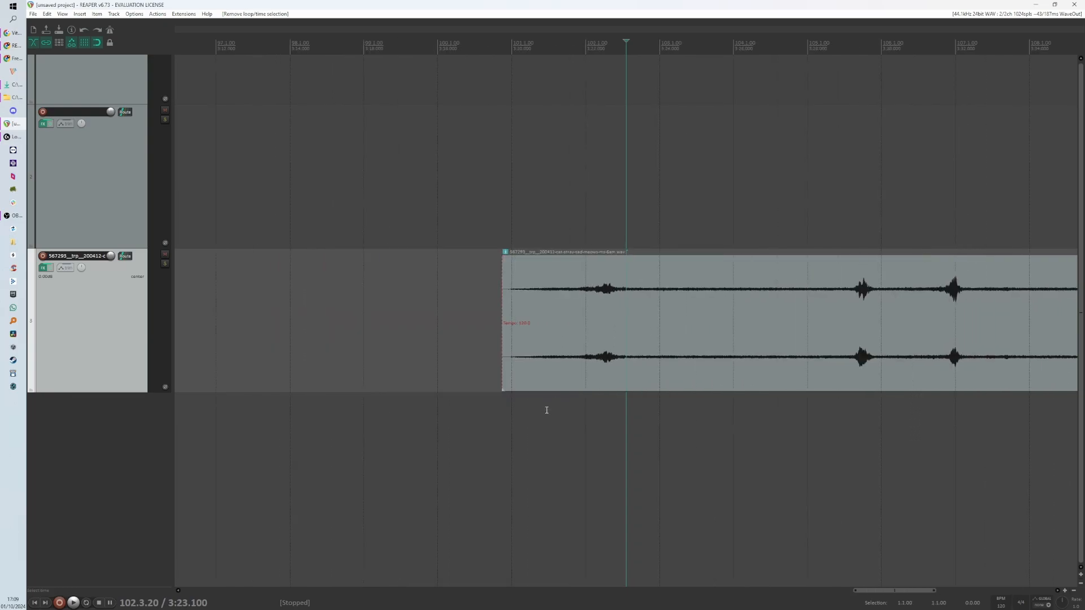
pyautogui.moveTo(587, 226); pyautogui.dragTo(802, 214)
pyautogui.press('Escape')
# - Move the cat item later so it starts just before the edit cursor
pyautogui.scroll(1, 634, 378)
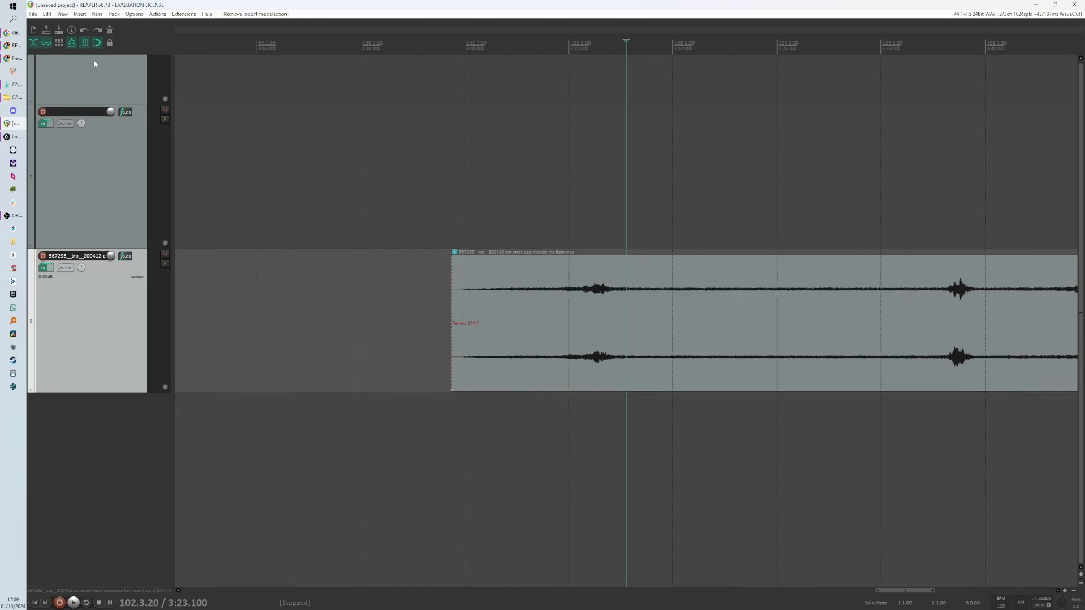
pyautogui.moveTo(547, 364); pyautogui.dragTo(661, 363)
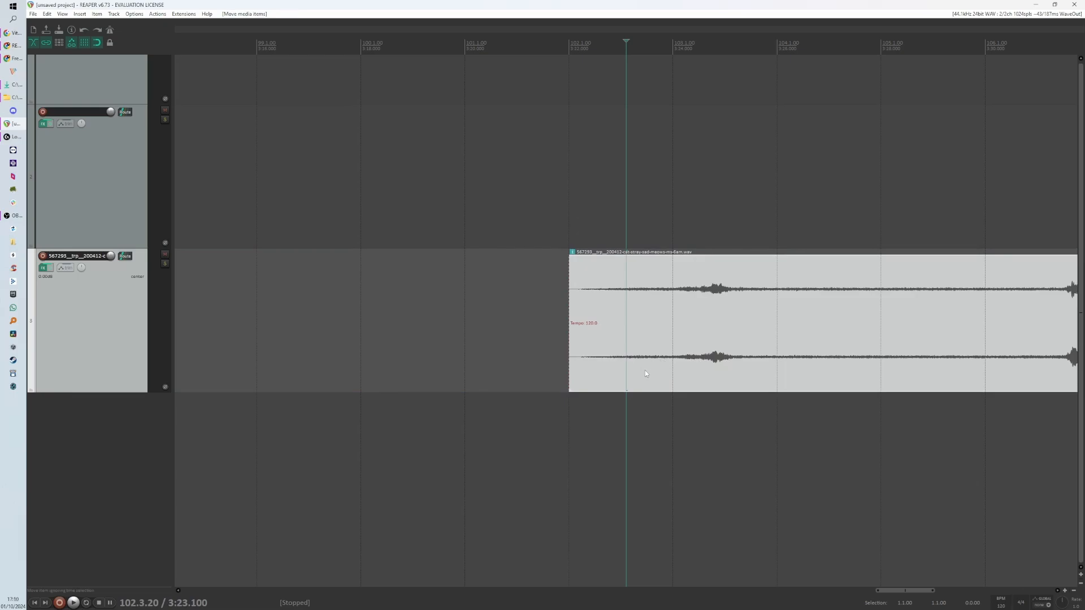
# - Split the cat item at two points and delete the middle section
pyautogui.click(788, 371)
pyautogui.press('s')
pyautogui.click(896, 327)
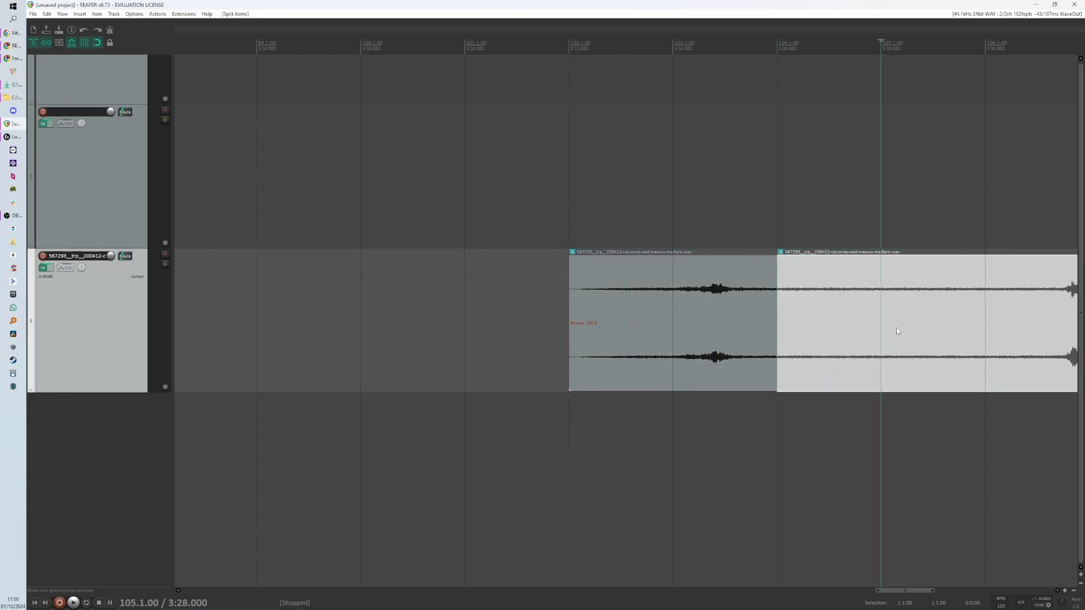
pyautogui.press('s')
pyautogui.click(859, 367)
pyautogui.press('Delete')
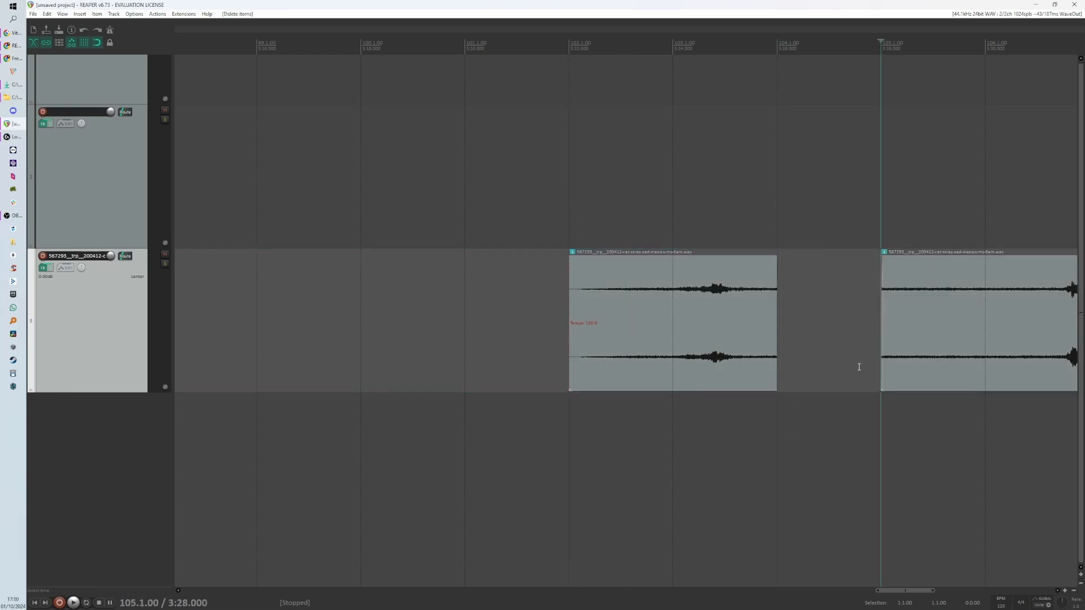
# - Undo the deletion and both splits of the cat item
pyautogui.hotkey('ctrl', 'z')
pyautogui.hotkey('ctrl', 'z')
pyautogui.hotkey('ctrl', 'z')
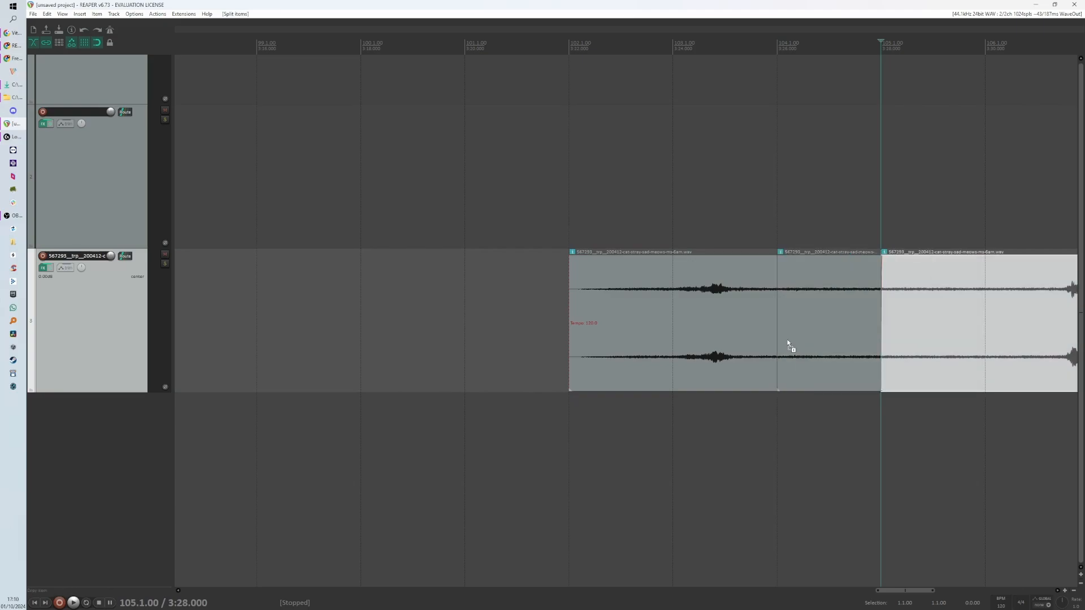
# - Reposition the whole cat item so it starts shortly before the edit cursor
pyautogui.moveTo(677, 334); pyautogui.dragTo(649, 318)
pyautogui.scroll(-5, 649, 318)
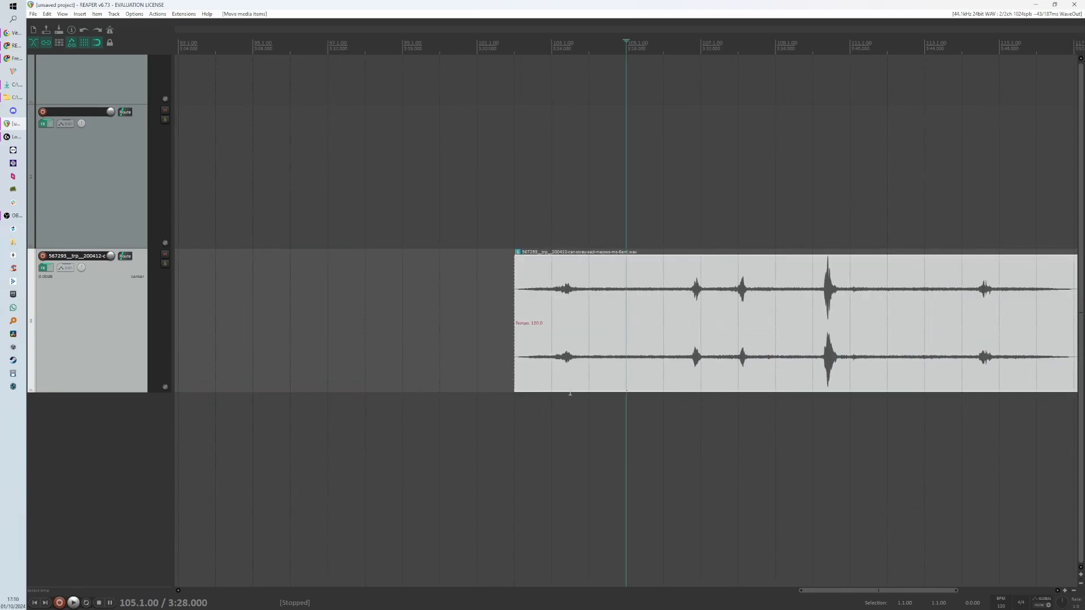
pyautogui.moveTo(556, 305); pyautogui.dragTo(628, 306)
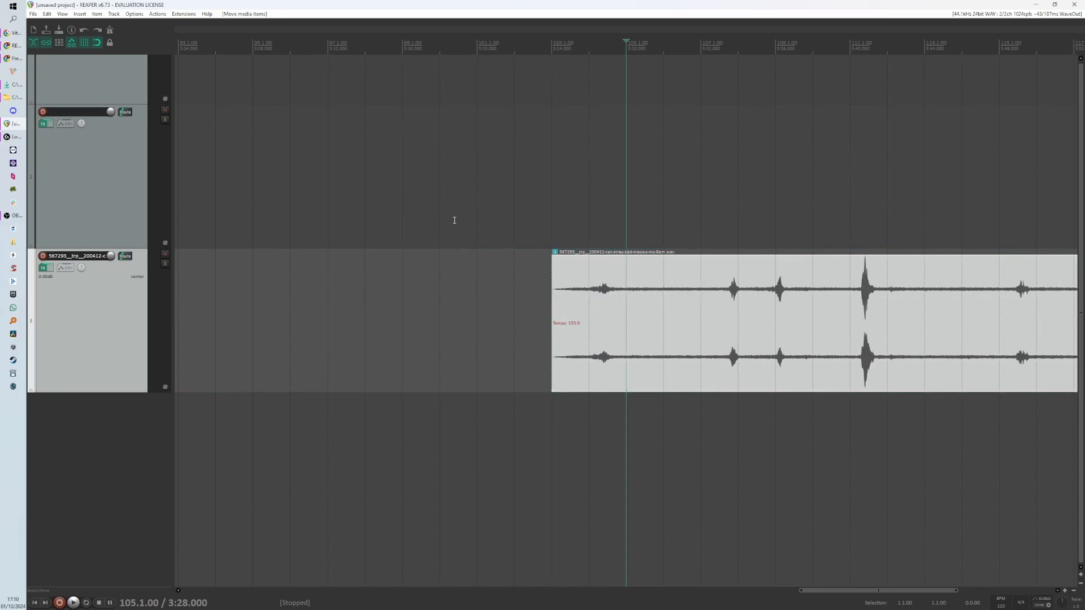
# - Make a time selection from 105.1.00 to 110.1.00
pyautogui.moveTo(480, 220); pyautogui.dragTo(812, 221)
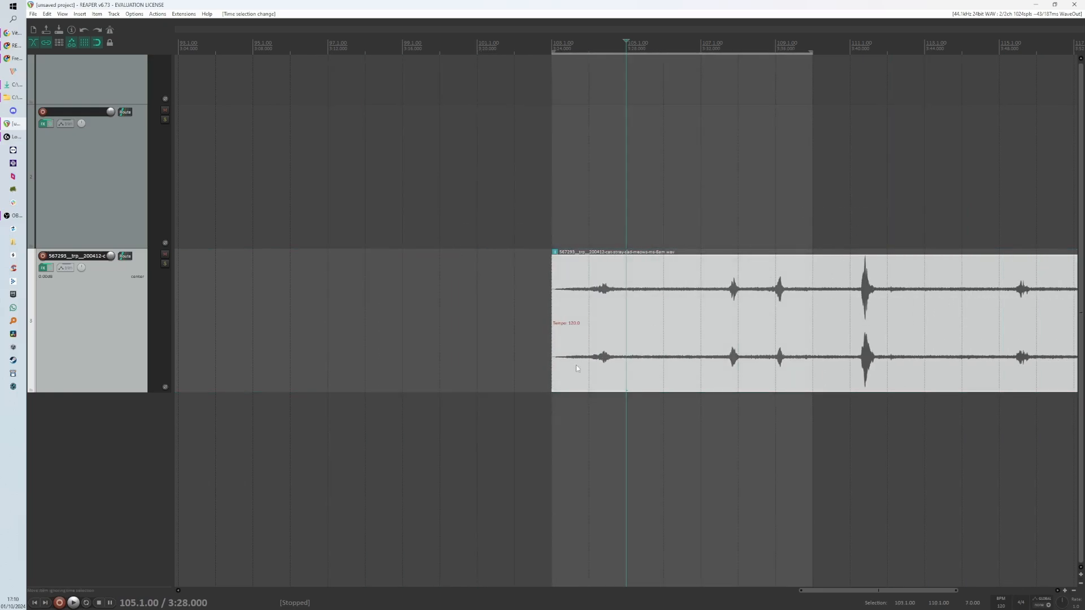
pyautogui.scroll(-3, 566, 281)
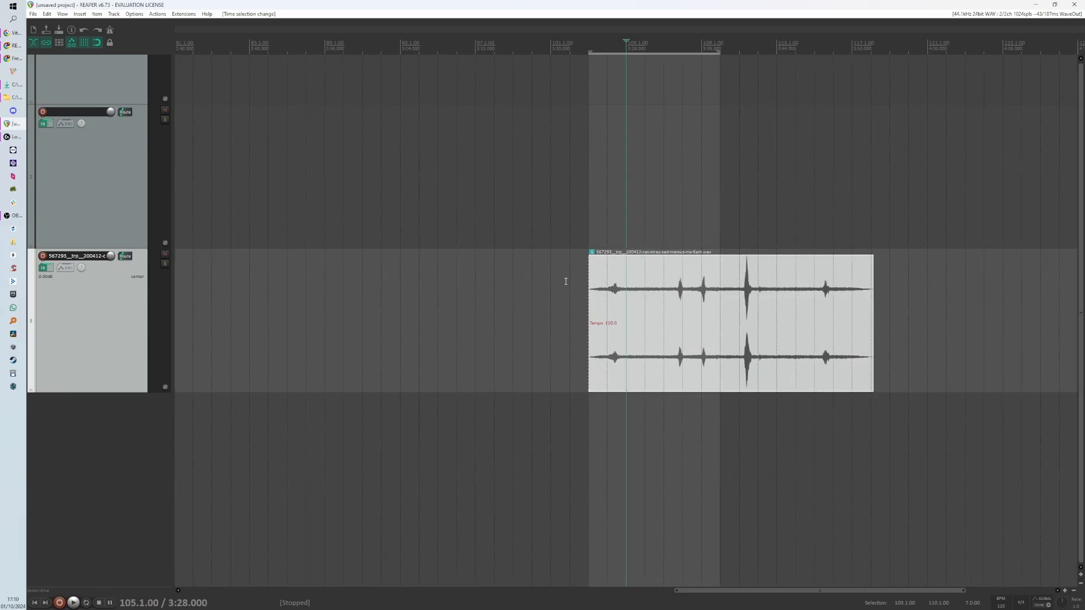
# - Move the cat item earlier on the timeline and trim a little off its start
pyautogui.moveTo(779, 332); pyautogui.dragTo(591, 333)
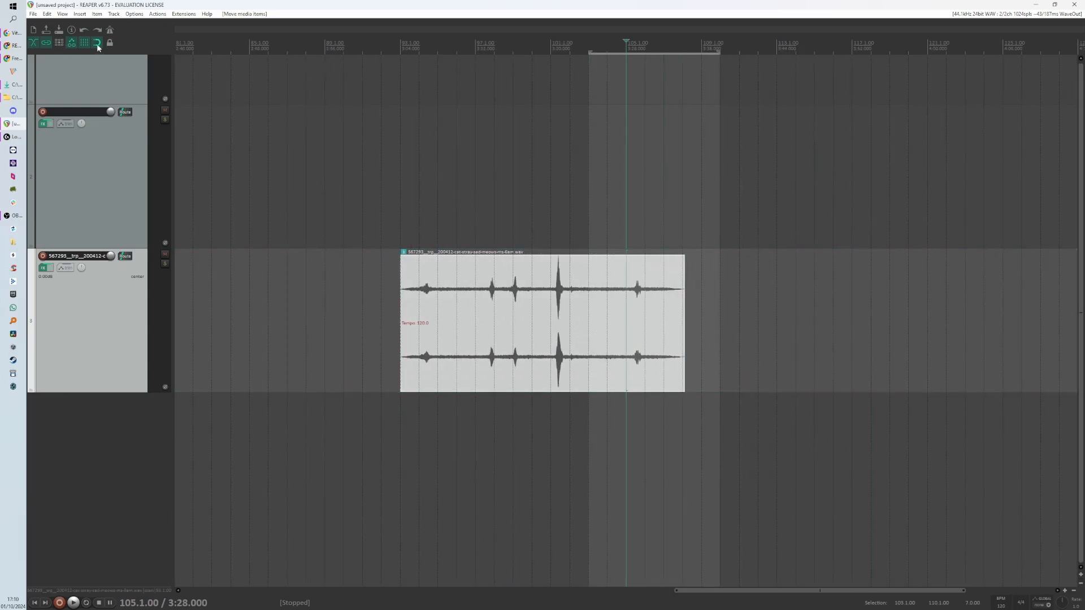
pyautogui.moveTo(457, 198); pyautogui.dragTo(509, 324)
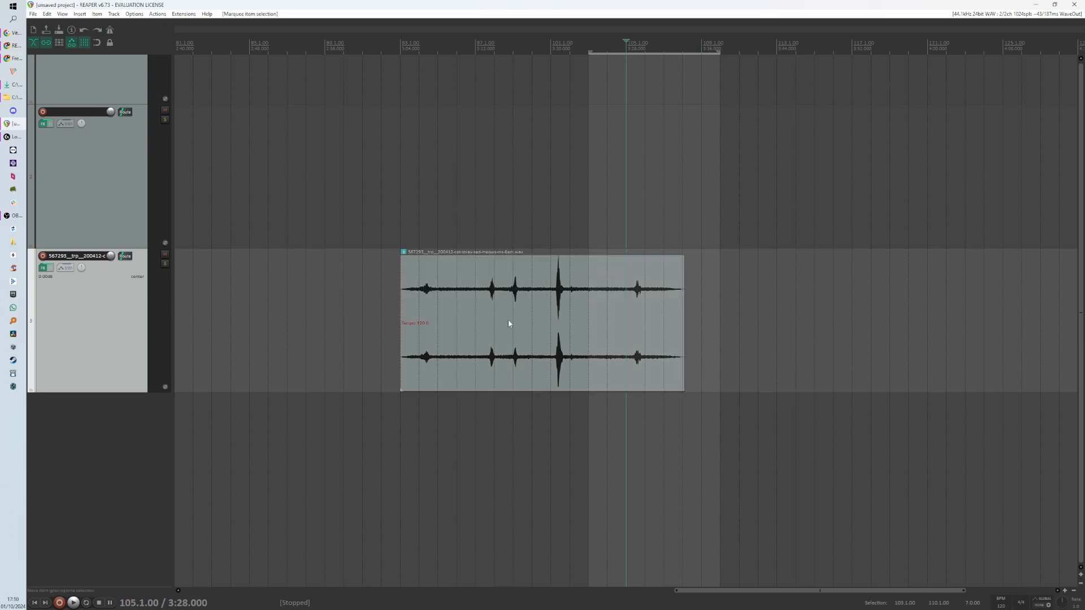
pyautogui.moveTo(406, 369); pyautogui.dragTo(424, 370)
# - Play back the cat item from just before its start
pyautogui.click(411, 367)
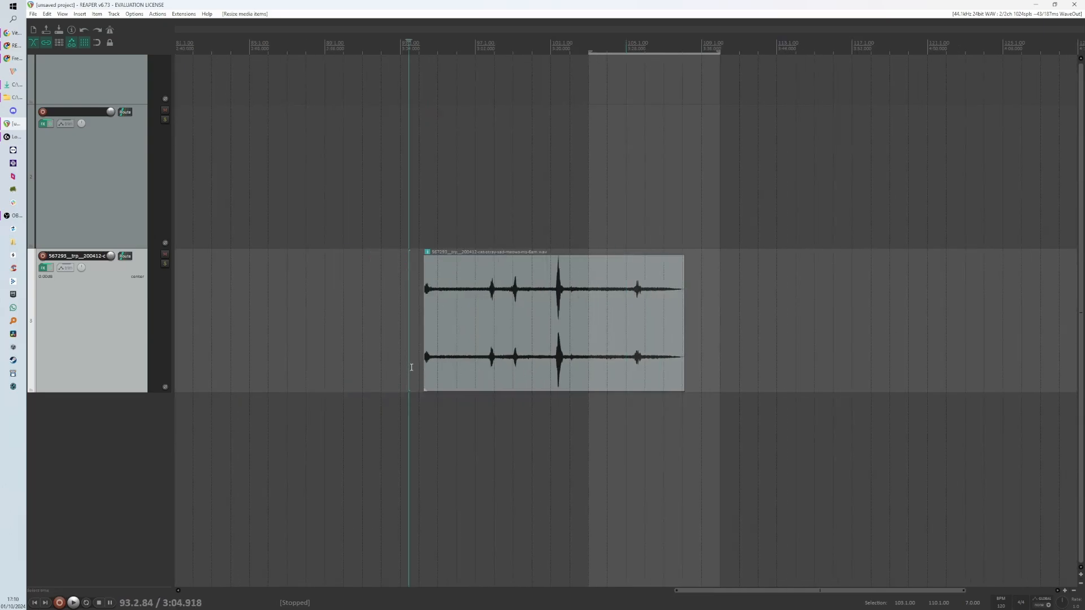
pyautogui.press('space')
pyautogui.scroll(3, 432, 366)
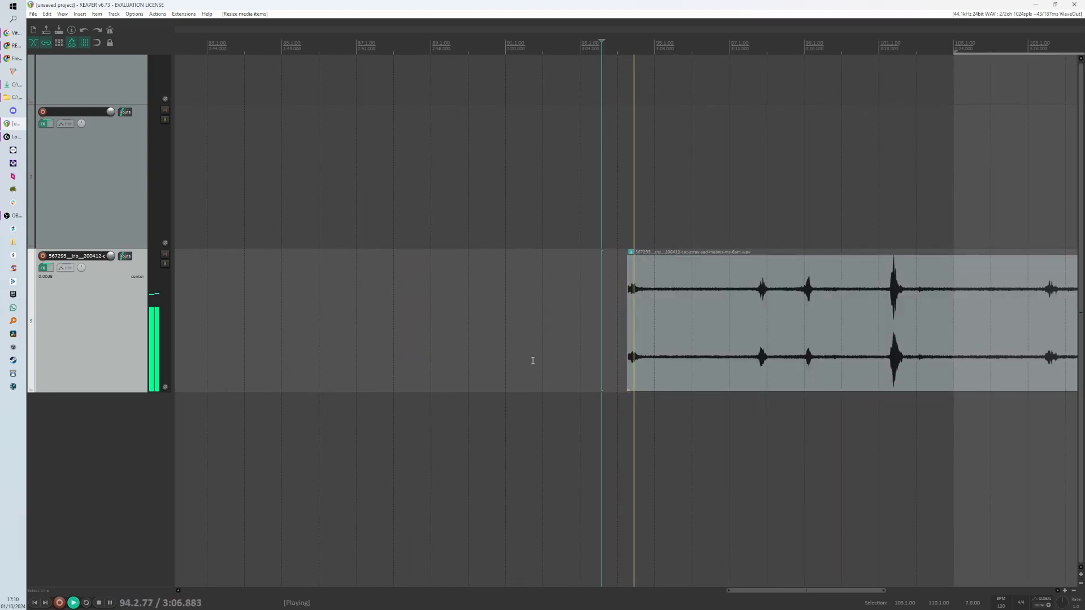
pyautogui.press('space')
# - Split the cat item after its first meow and trim the start of the remaining part later
pyautogui.click(642, 365)
pyautogui.press('s')
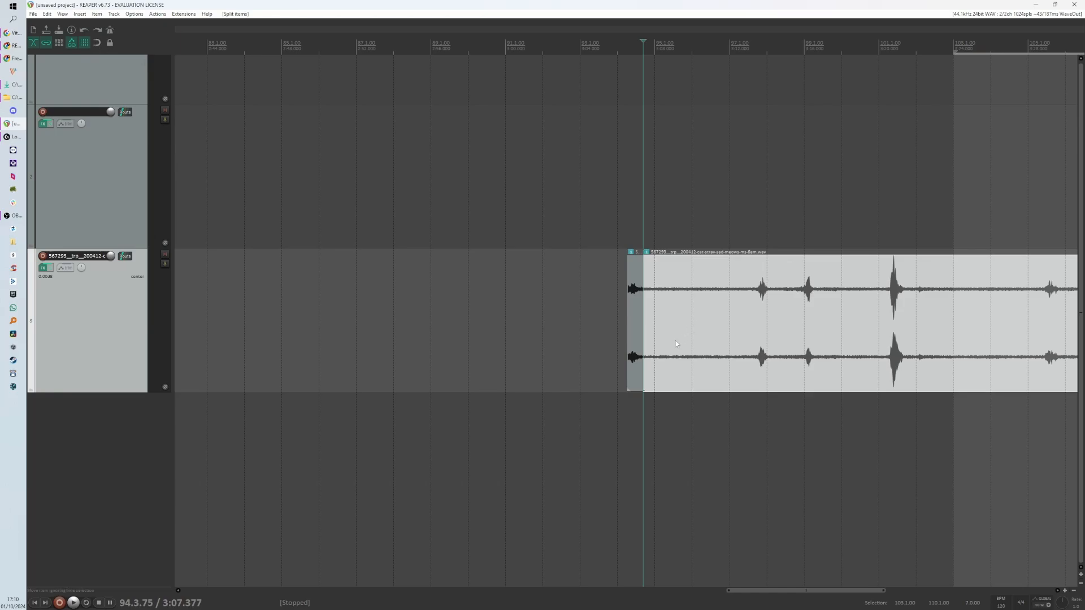
pyautogui.scroll(2, 684, 361)
pyautogui.moveTo(626, 371); pyautogui.dragTo(788, 377)
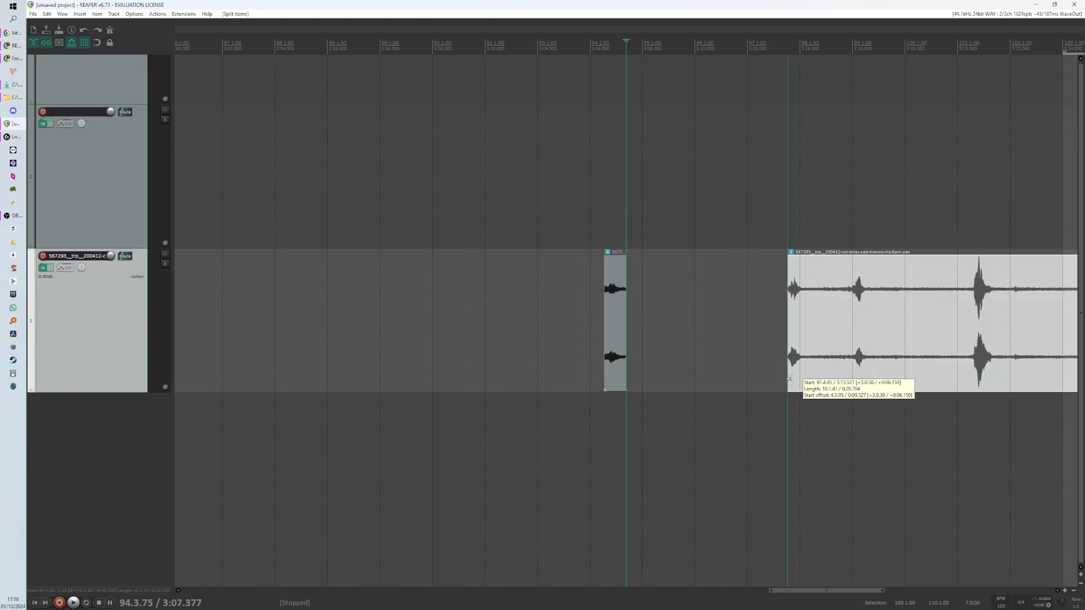
# - Shorten the end of the first meow piece and give it a fade-out and a fade-in
pyautogui.scroll(2, 616, 371)
pyautogui.scroll(6, 616, 370)
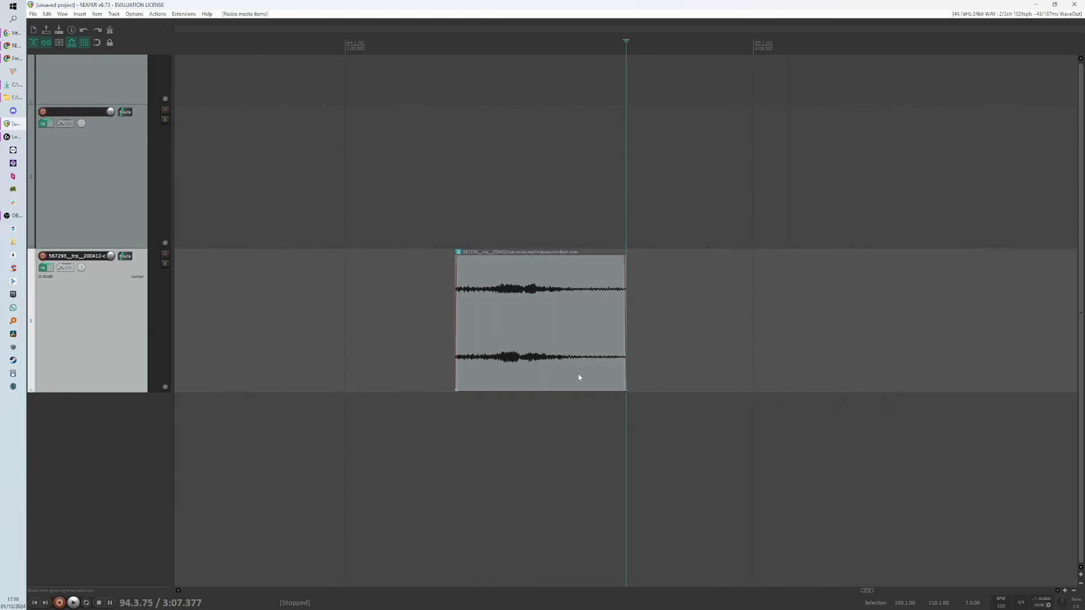
pyautogui.moveTo(623, 327); pyautogui.dragTo(544, 335)
pyautogui.moveTo(542, 257); pyautogui.dragTo(504, 262)
pyautogui.moveTo(389, 262); pyautogui.dragTo(416, 262)
# - Preview the first meow piece and trim a little off its start
pyautogui.click(354, 294)
pyautogui.press('space')
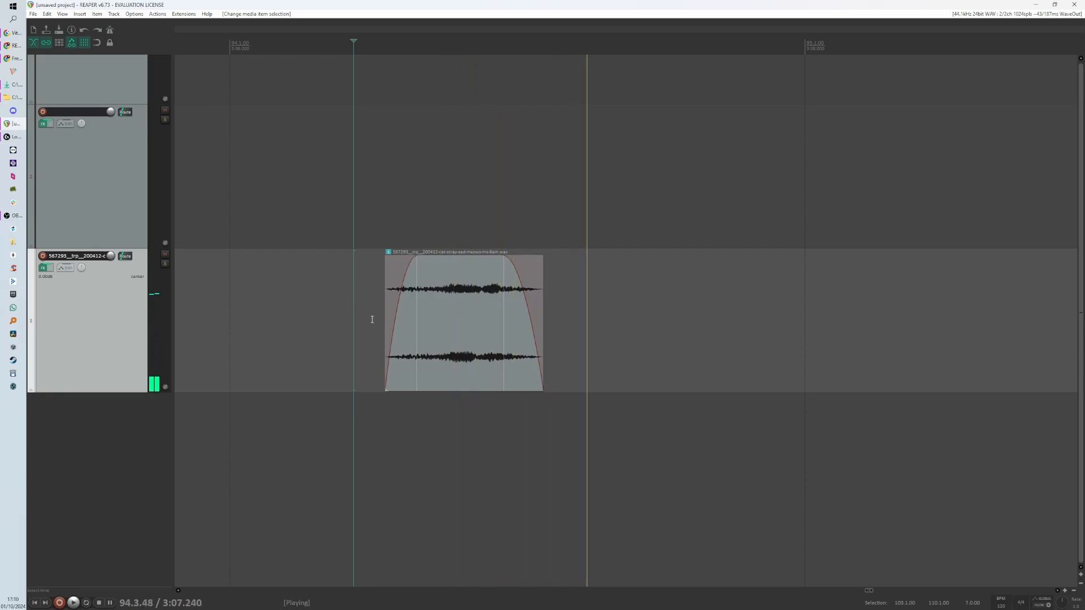
pyautogui.press('space')
pyautogui.moveTo(389, 327); pyautogui.dragTo(404, 325)
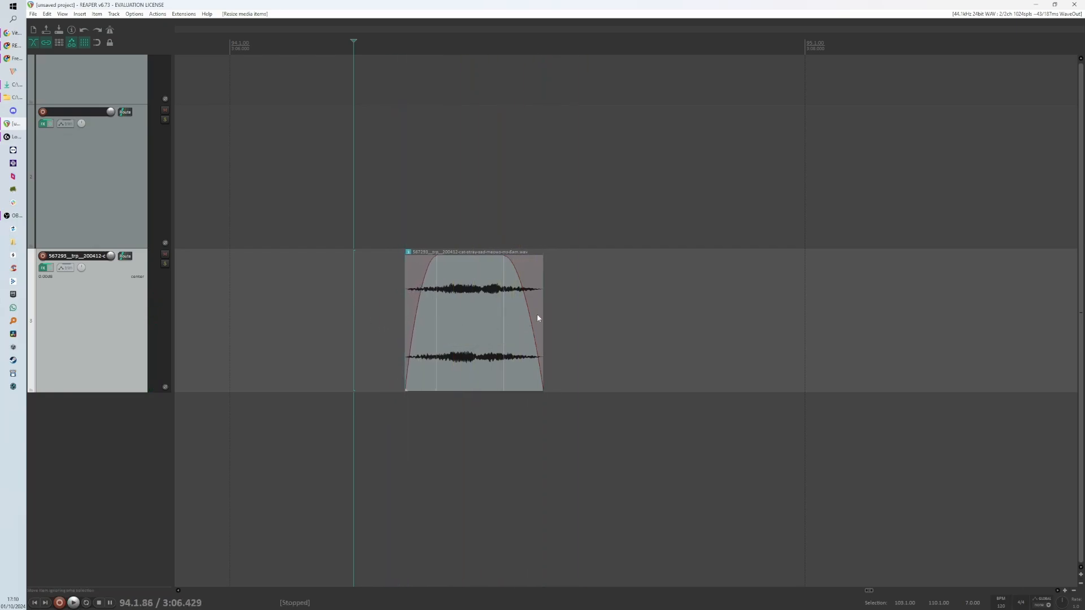
# - Shorten the end of the first meow piece twice and trim a little off its start, previewing between edits
pyautogui.moveTo(542, 313); pyautogui.dragTo(536, 312)
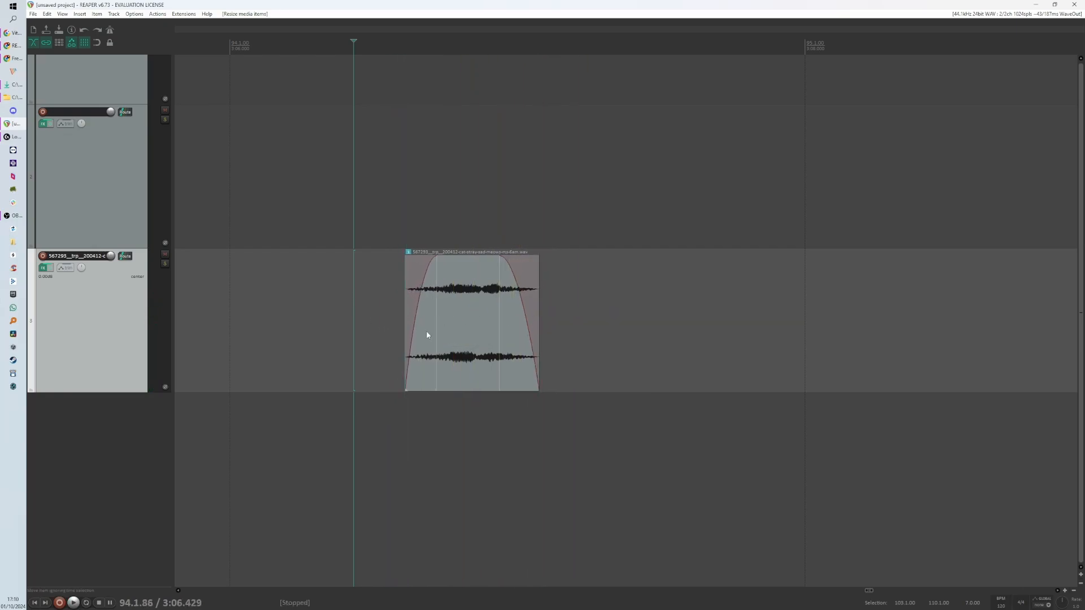
pyautogui.press('space')
pyautogui.press('space')
pyautogui.moveTo(537, 315); pyautogui.dragTo(529, 316)
# - Play back the first meow piece several times from just before its start
pyautogui.press('space')
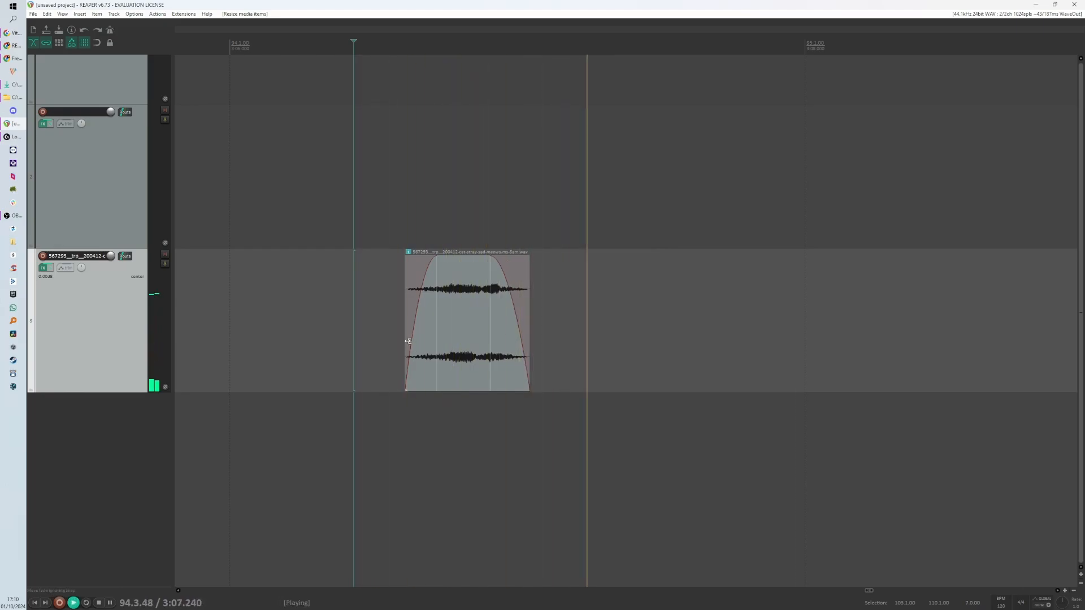
pyautogui.moveTo(407, 342); pyautogui.dragTo(414, 341)
pyautogui.press('space')
pyautogui.press('space')
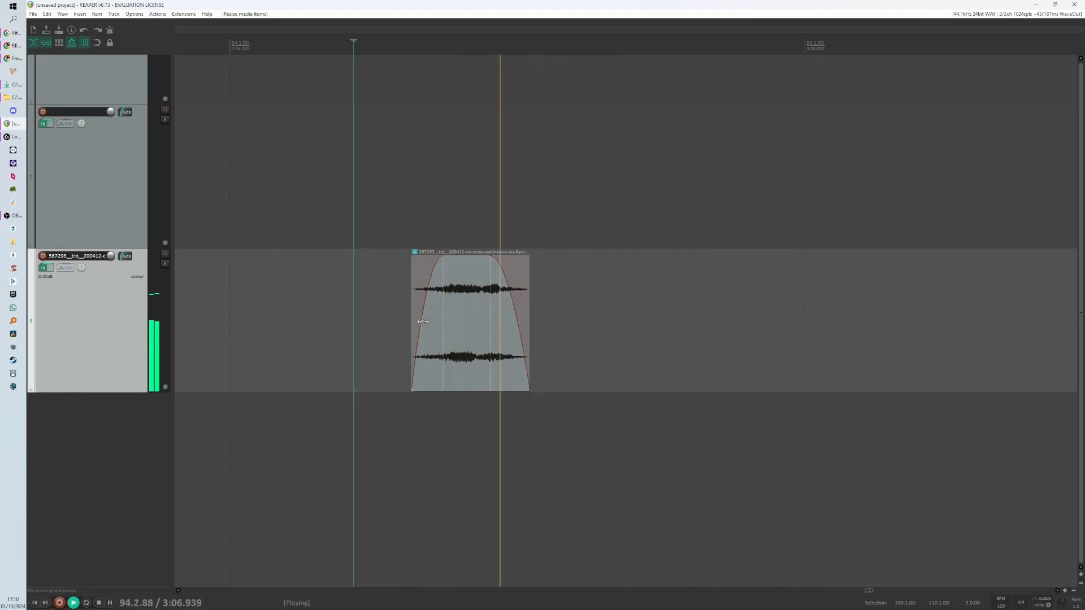
pyautogui.press('space')
pyautogui.press('space')
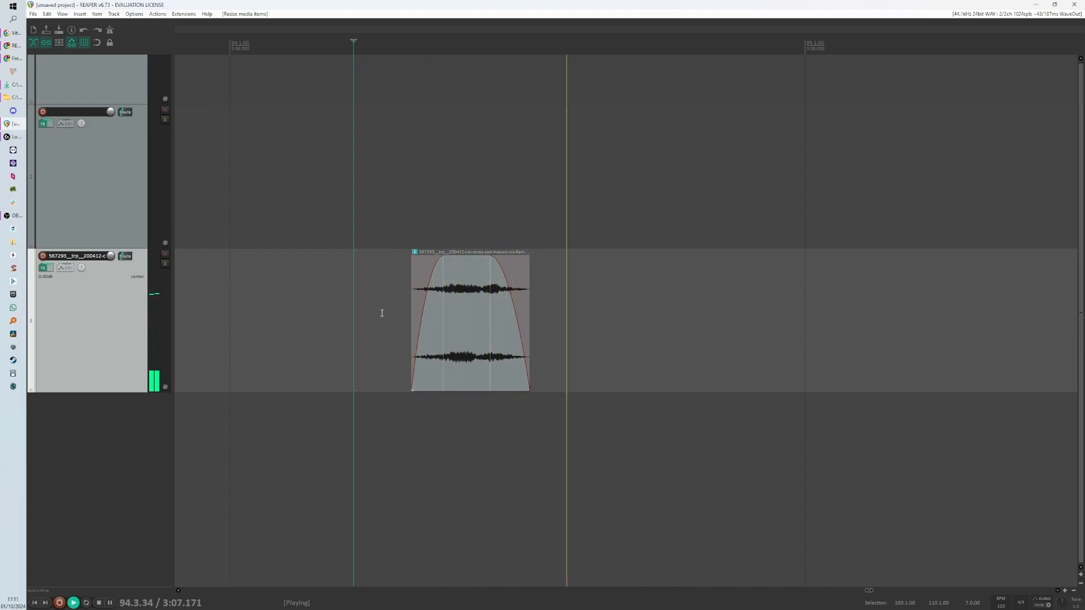
pyautogui.press('space')
pyautogui.press('space')
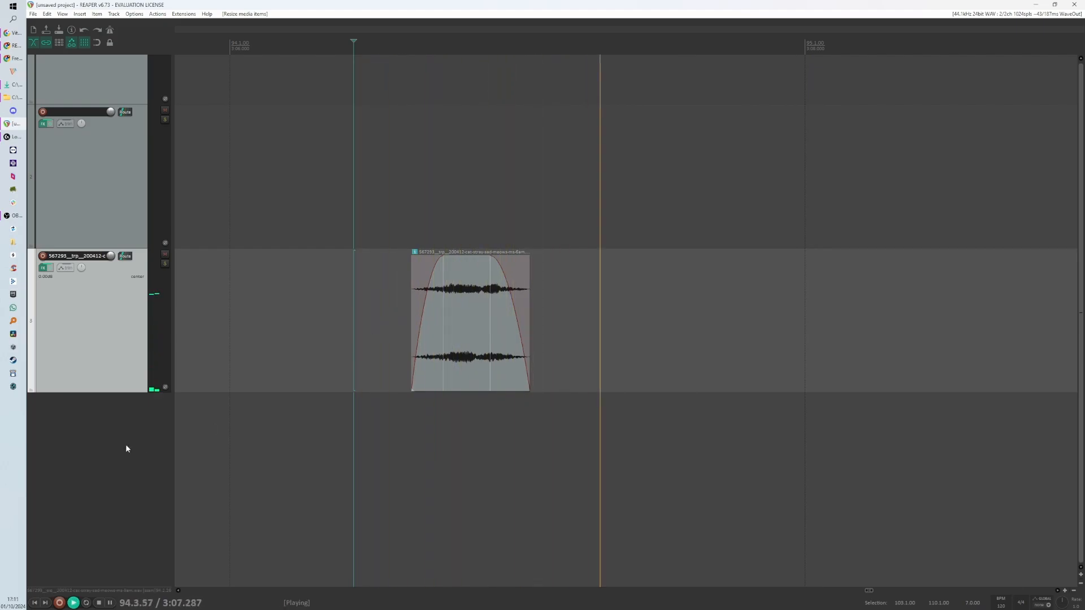
pyautogui.press('space')
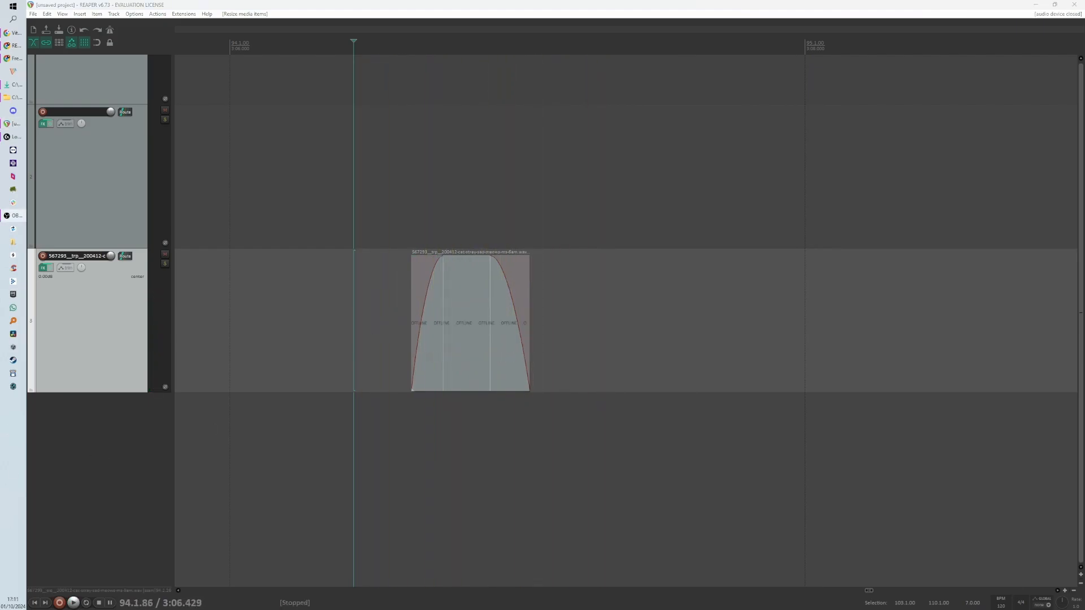
pyautogui.click(379, 338)
pyautogui.press('space')
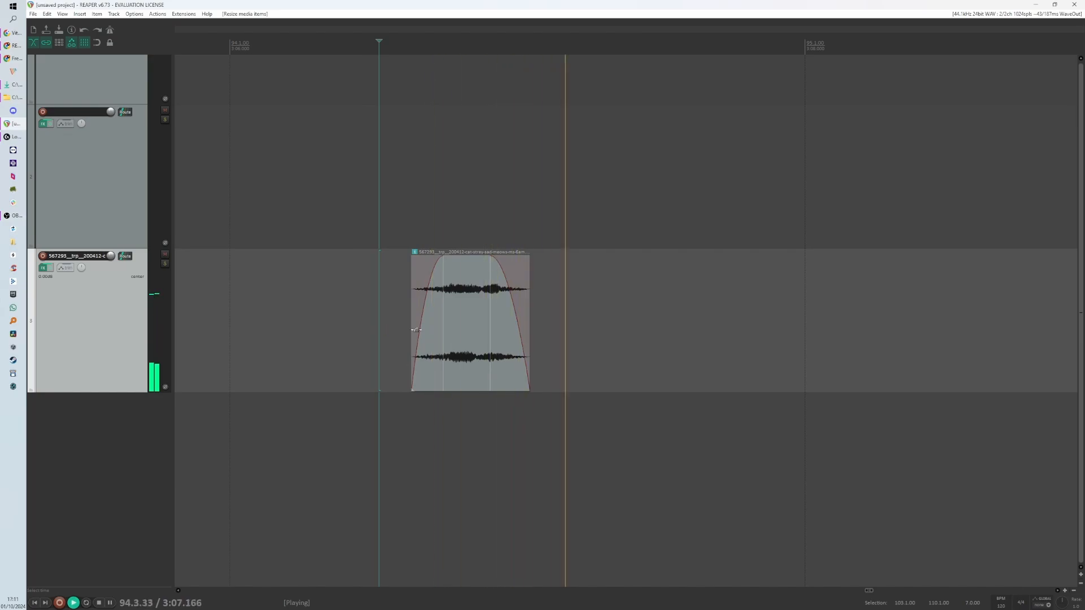
pyautogui.press('space')
# - Trim the start of the remaining cat item slightly and split it right after its next meow
pyautogui.scroll(-5, 508, 324)
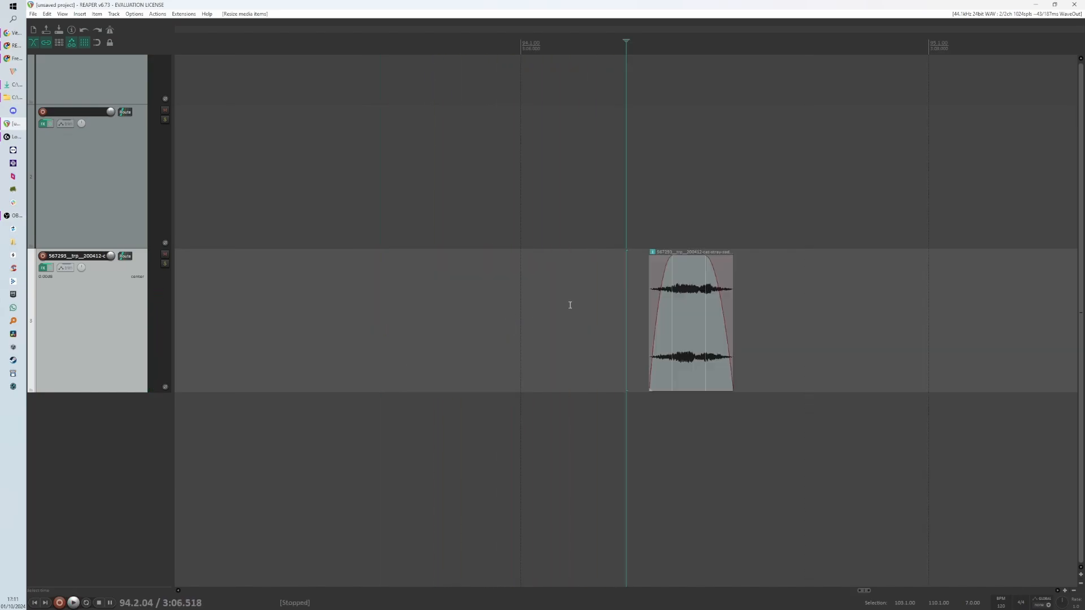
pyautogui.scroll(4, 659, 324)
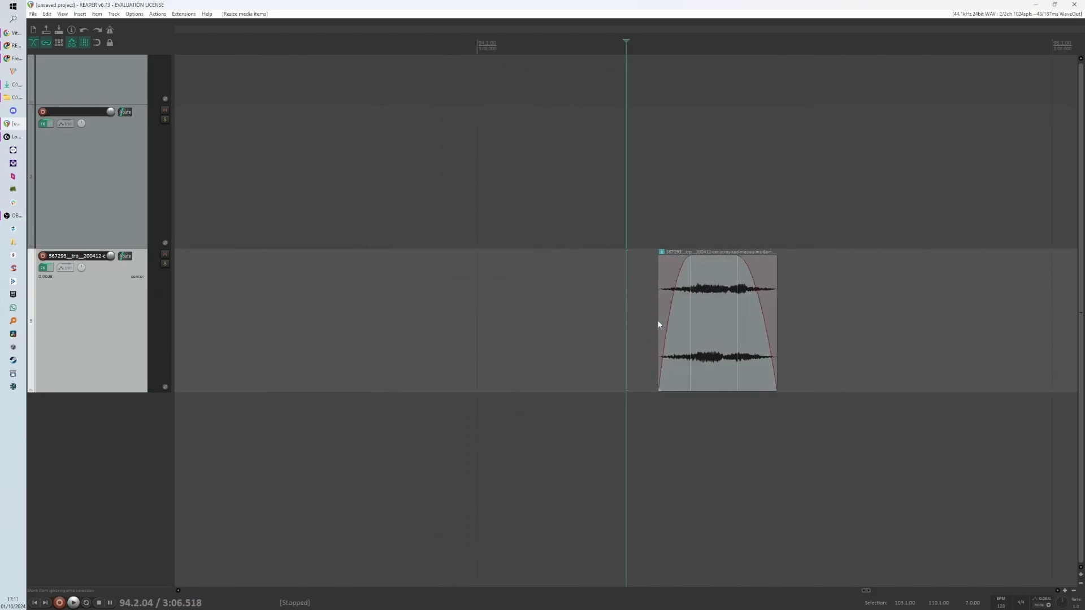
pyautogui.scroll(-8, 500, 332)
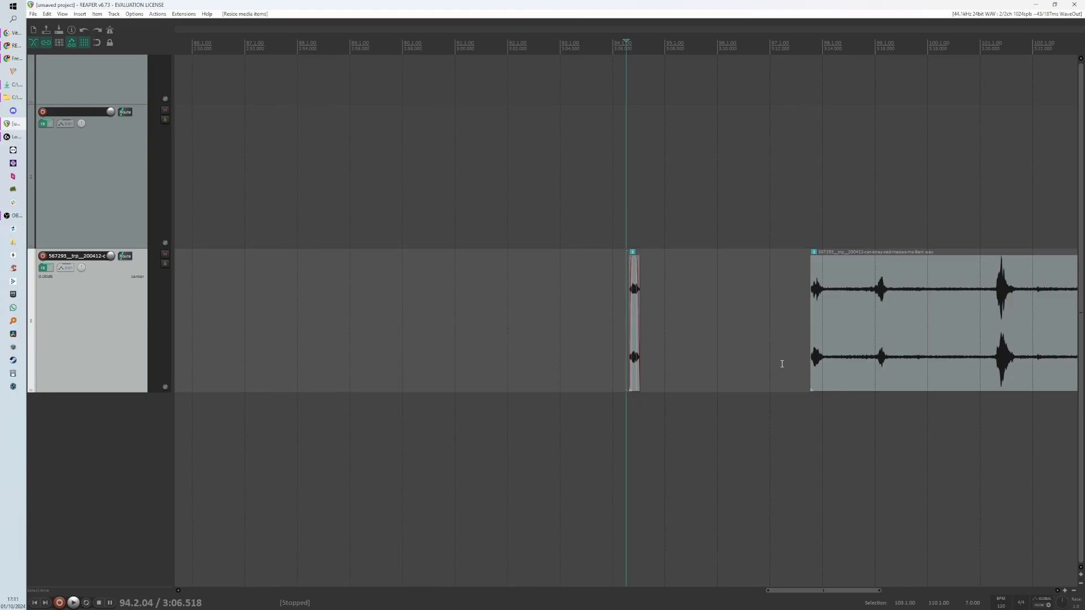
pyautogui.moveTo(811, 356); pyautogui.dragTo(813, 358)
pyautogui.click(825, 358)
pyautogui.scroll(3, 826, 363)
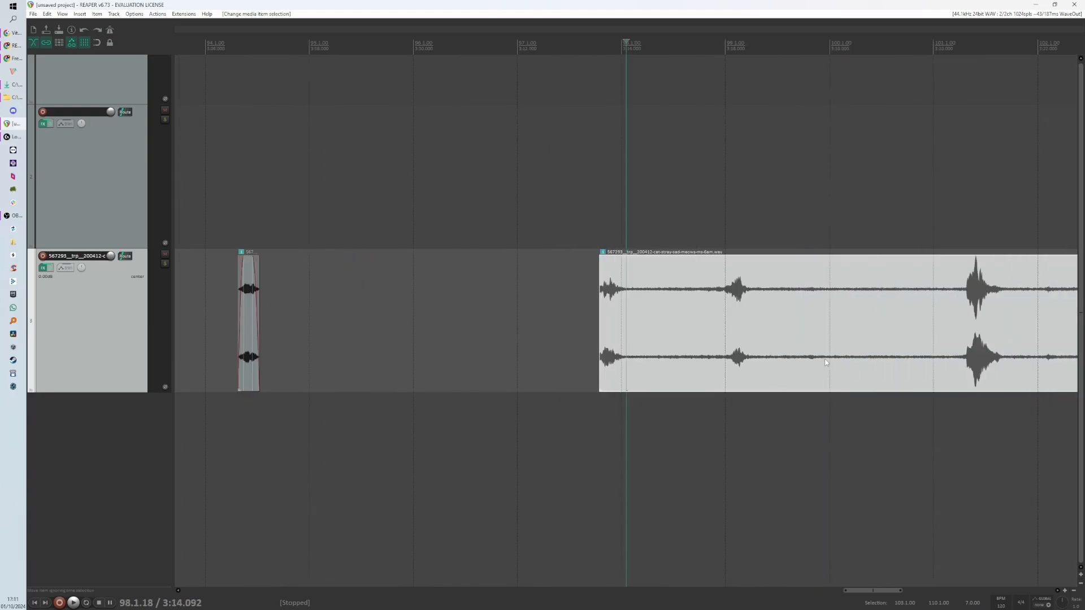
pyautogui.click(619, 368)
pyautogui.press('s')
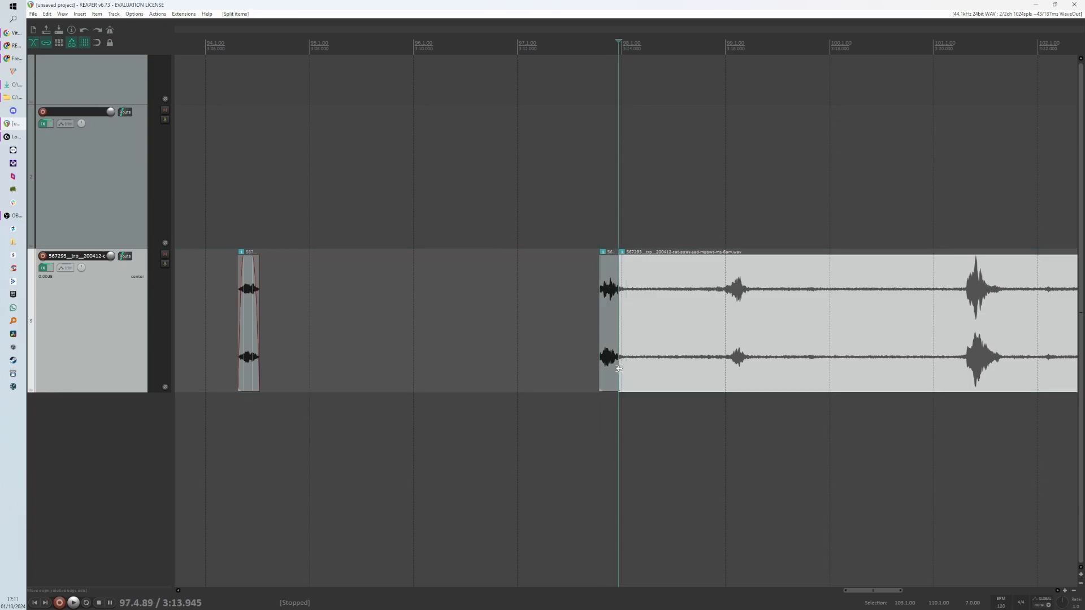
# - Move the split-off meow piece onto the empty track above, lined up with the first meow
pyautogui.scroll(-2, 663, 364)
pyautogui.moveTo(620, 343); pyautogui.dragTo(361, 191)
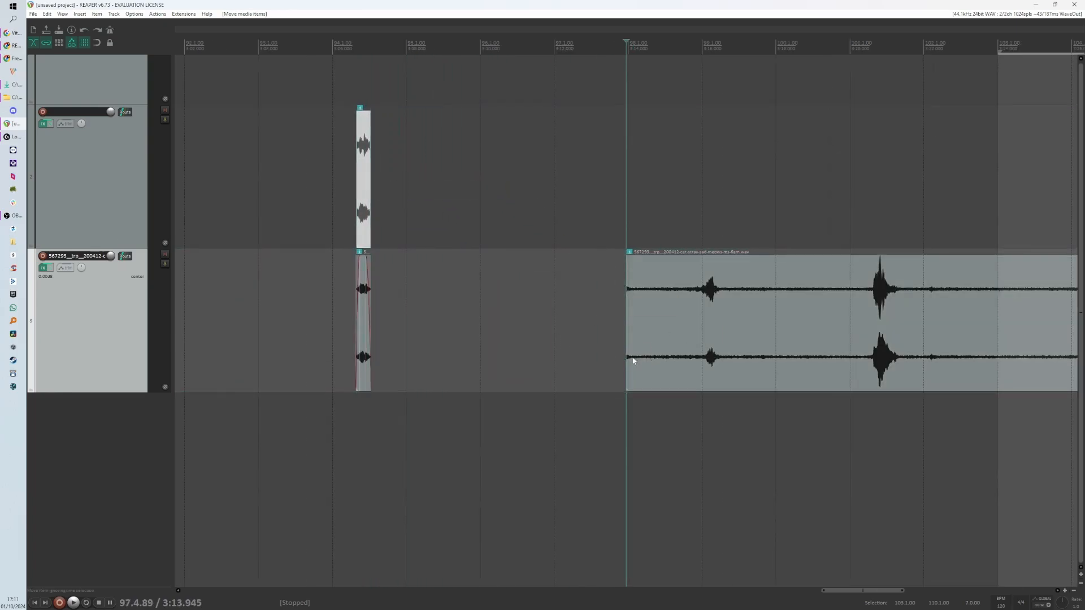
# - Move the remaining long cat item left, close to the first meow, and split off its opening meow
pyautogui.moveTo(628, 362); pyautogui.dragTo(396, 334)
pyautogui.scroll(2, 354, 329)
pyautogui.click(319, 318)
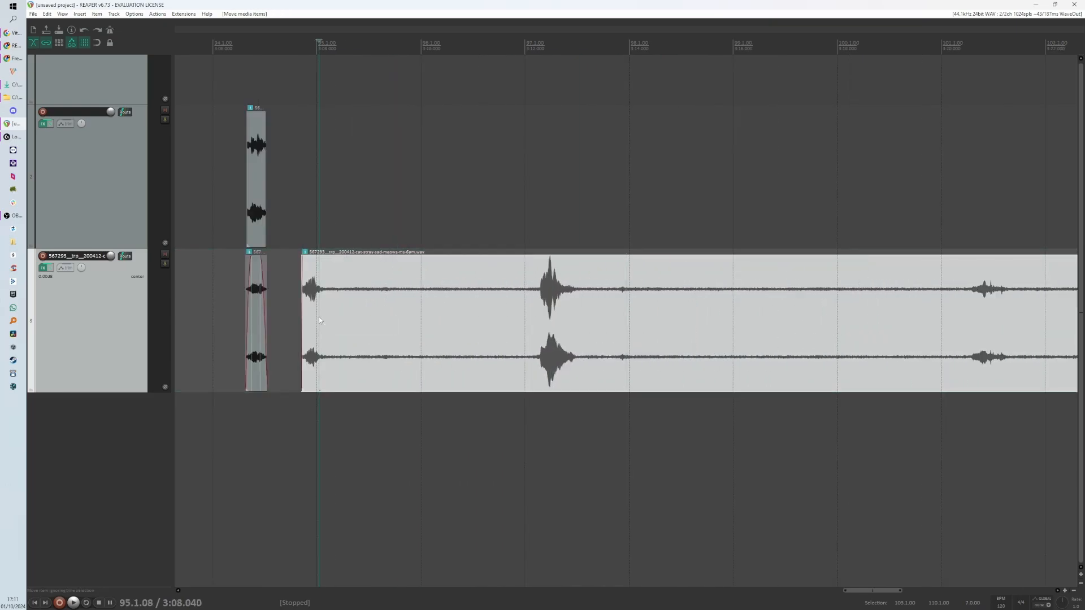
pyautogui.press('s')
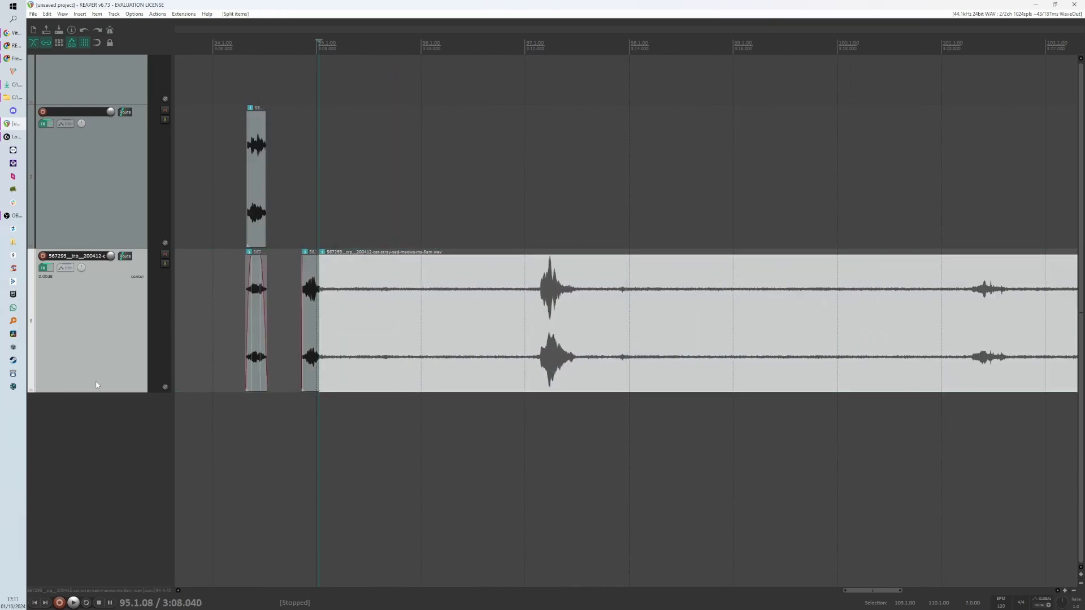
# - Shrink the track heights and add six new empty tracks below the cat track
pyautogui.scroll(3, 130, 337)
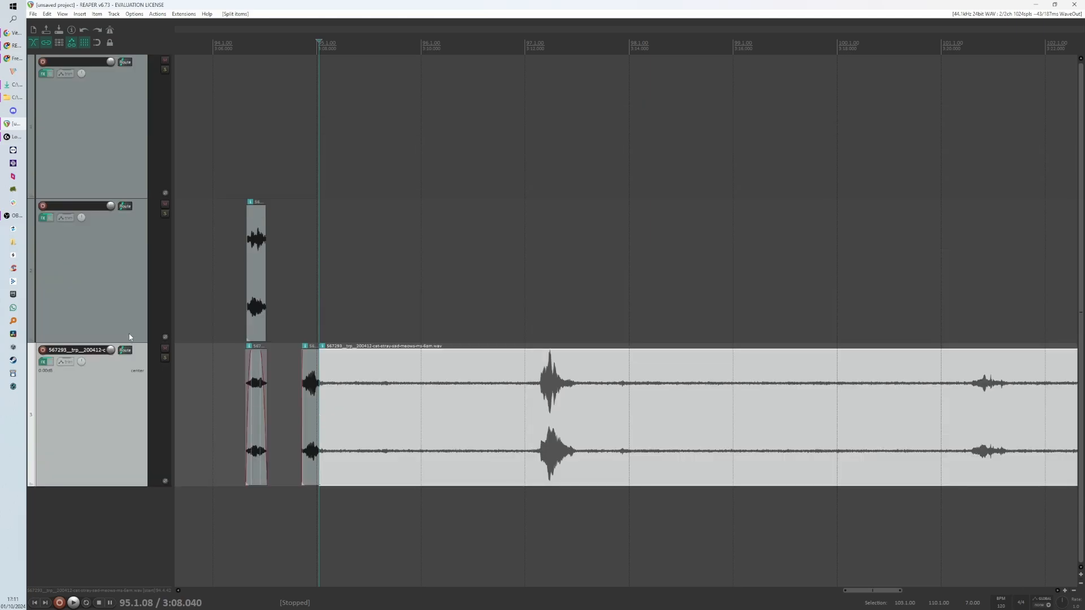
pyautogui.scroll(-3, 405, 385)
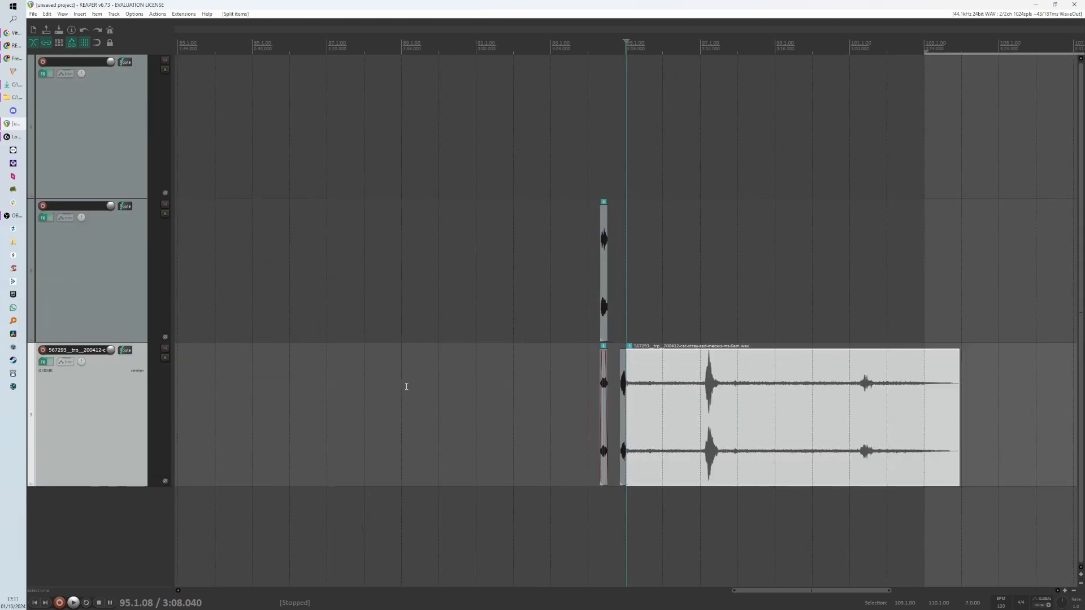
pyautogui.scroll(3, 689, 387)
pyautogui.scroll(5, 689, 387)
pyautogui.scroll(-4, 696, 394)
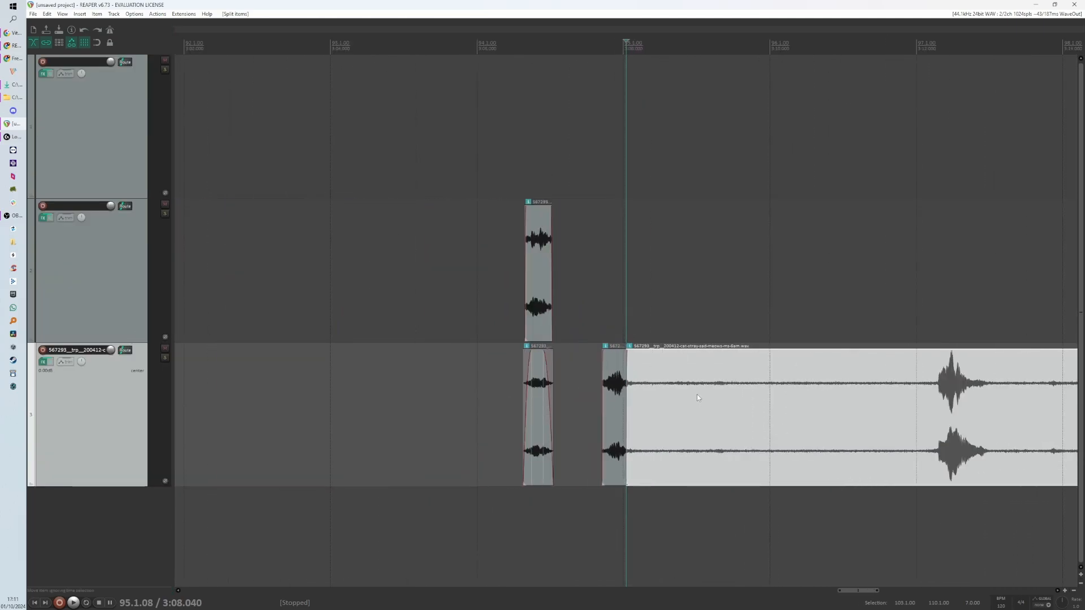
pyautogui.scroll(2, 697, 395)
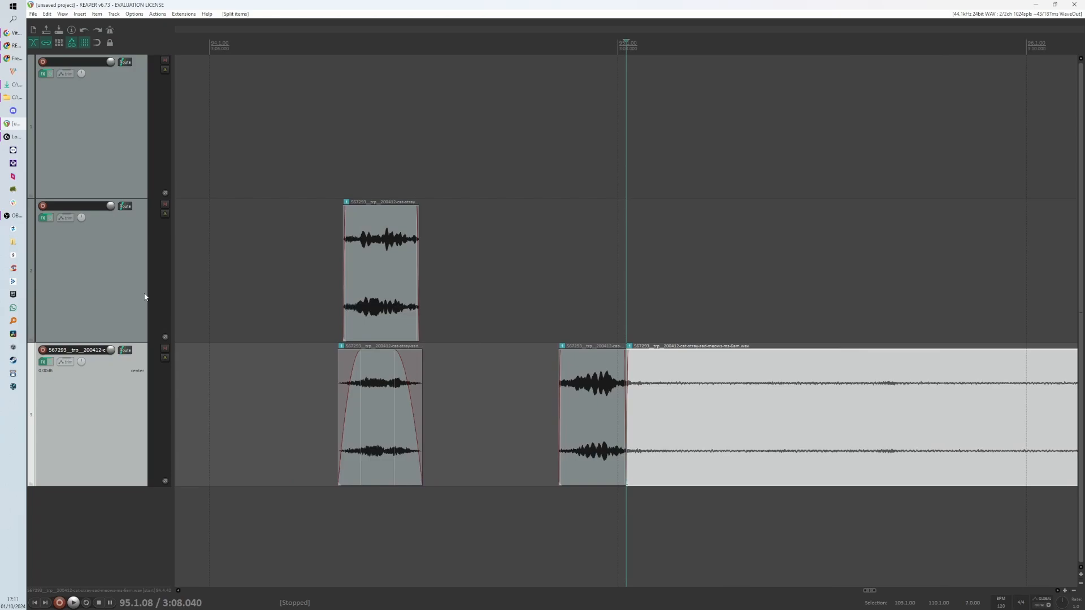
pyautogui.scroll(-3, 143, 318)
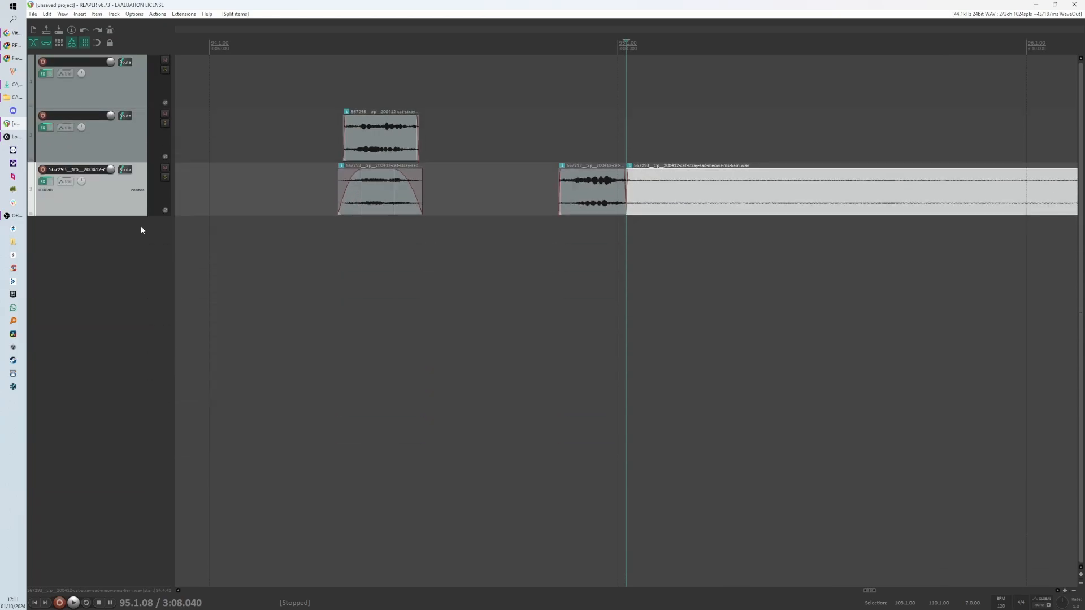
pyautogui.doubleClick(120, 396)
pyautogui.doubleClick(108, 438)
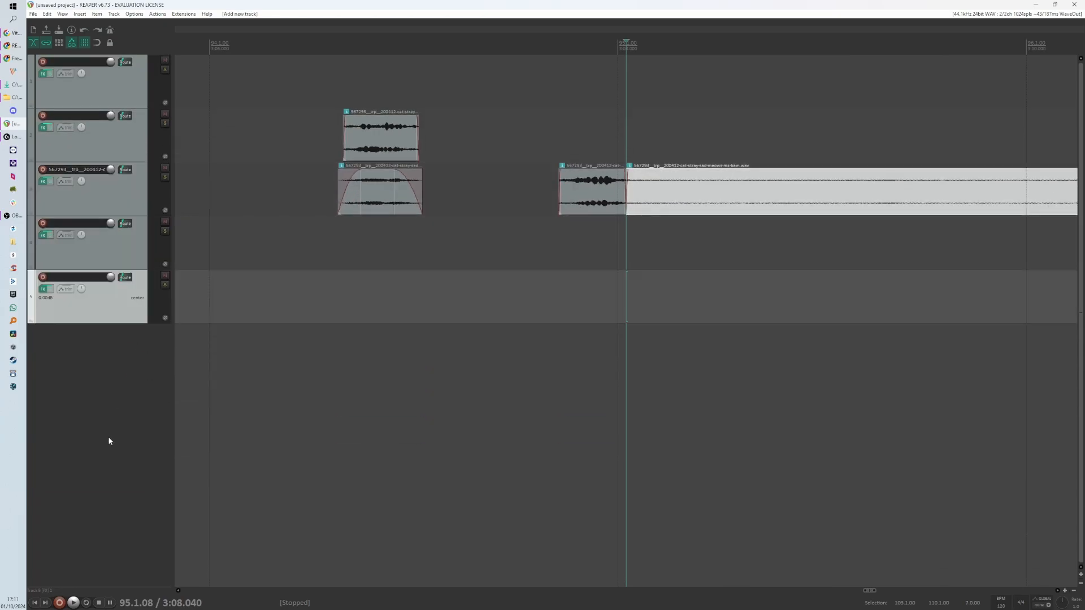
pyautogui.doubleClick(108, 437)
pyautogui.doubleClick(107, 437)
pyautogui.doubleClick(129, 488)
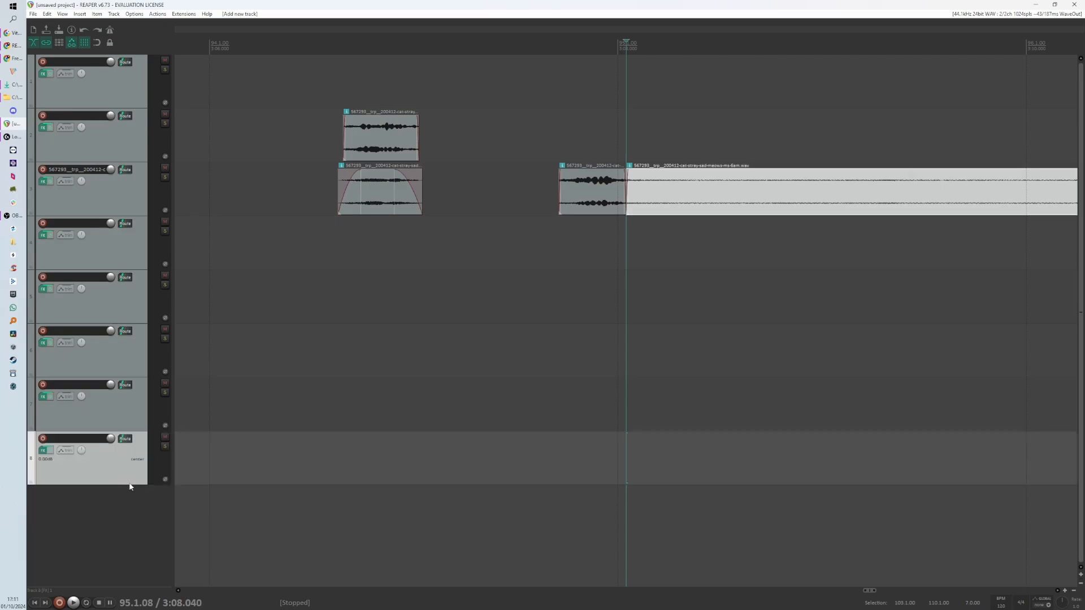
pyautogui.doubleClick(141, 521)
pyautogui.scroll(4, 136, 388)
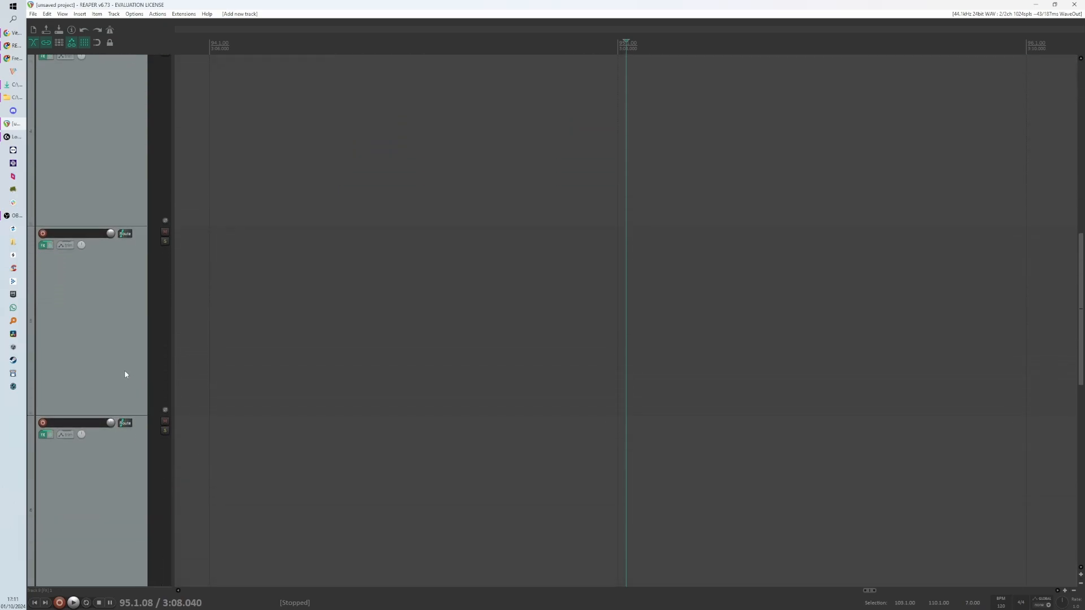
pyautogui.scroll(5, 142, 343)
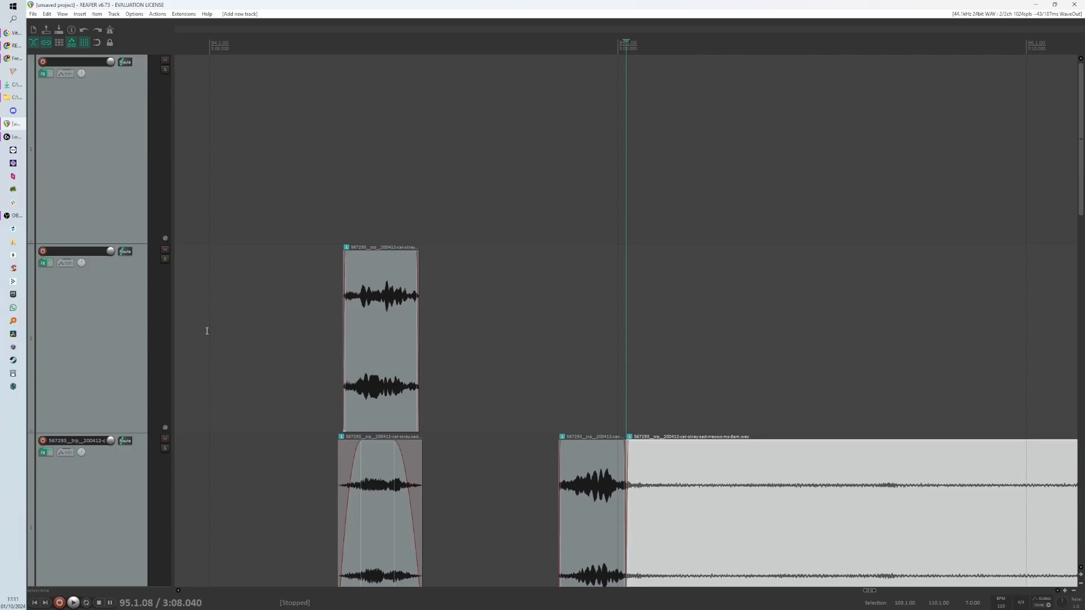
pyautogui.scroll(-6, 142, 330)
pyautogui.scroll(5, 144, 326)
pyautogui.scroll(-3, 148, 322)
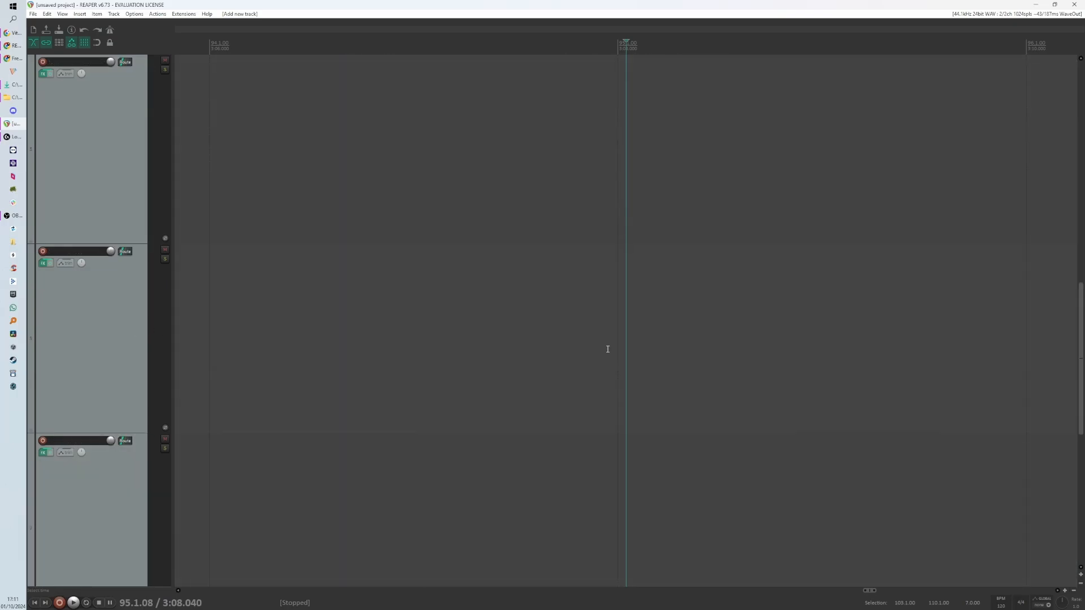
pyautogui.scroll(2, 531, 354)
pyautogui.scroll(-3, 534, 359)
pyautogui.scroll(1, 620, 342)
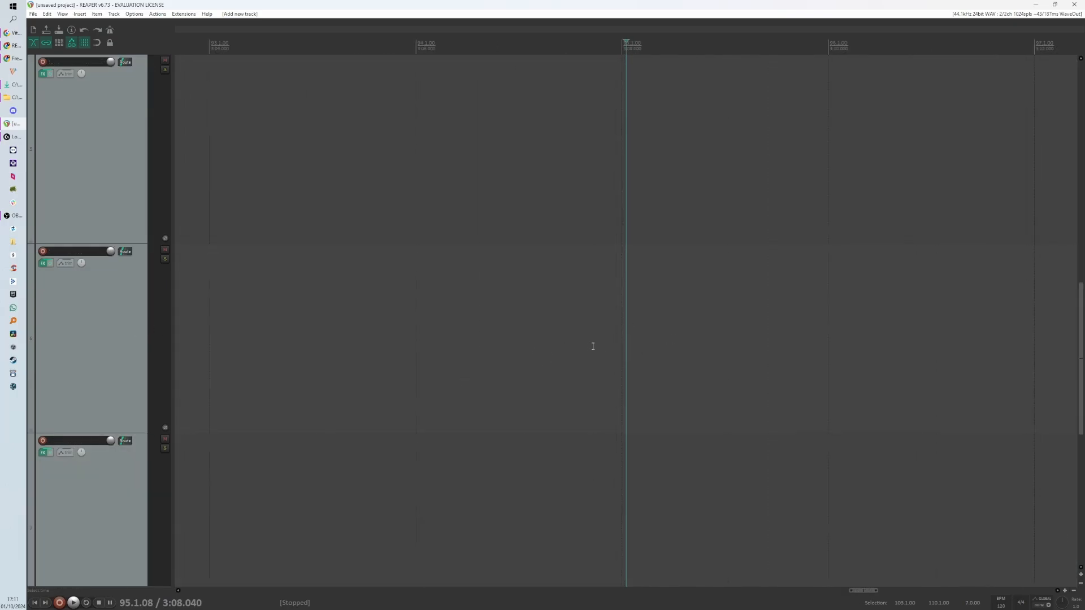
pyautogui.scroll(-2, 593, 339)
pyautogui.scroll(-4, 617, 337)
pyautogui.scroll(-5, 456, 297)
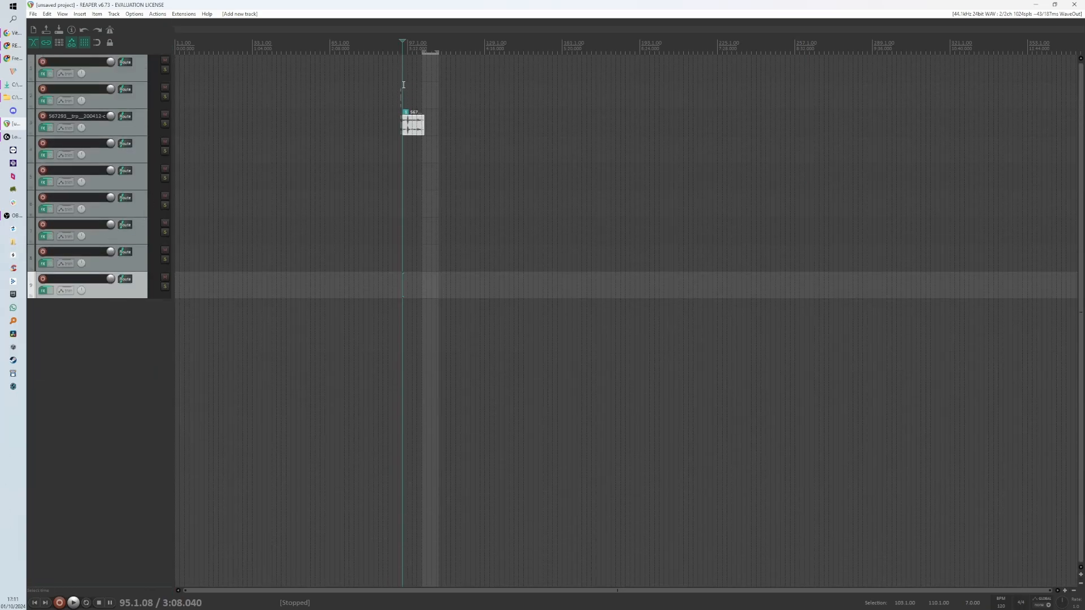
pyautogui.scroll(10, 419, 90)
pyautogui.scroll(3, 355, 181)
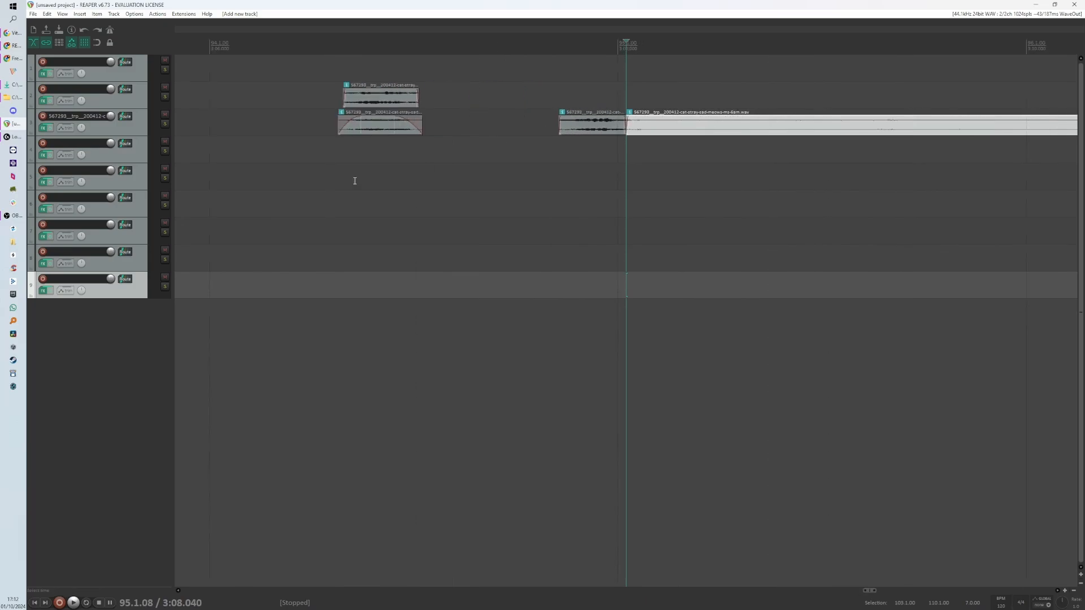
pyautogui.scroll(5, 278, 223)
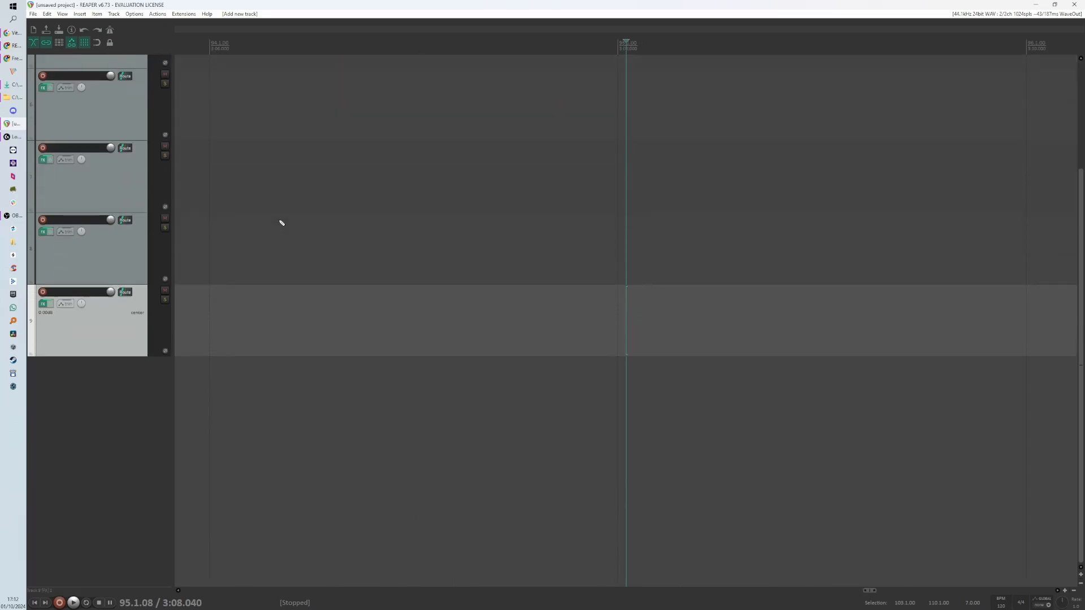
pyautogui.scroll(8, 147, 340)
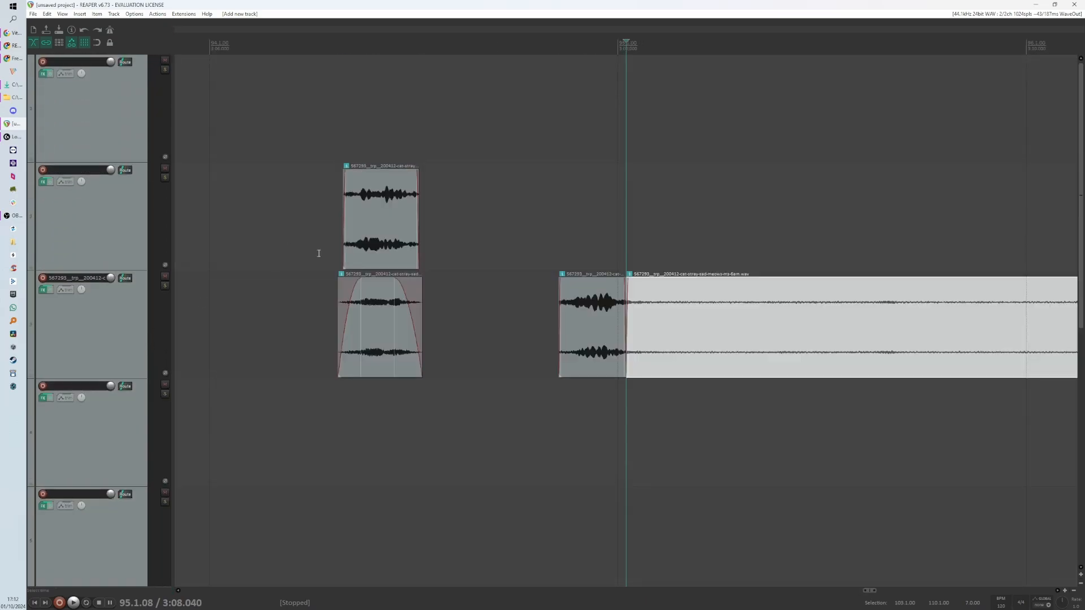
# - Move the third meow piece down onto the track below the cat track, under the first meow
pyautogui.moveTo(588, 339); pyautogui.dragTo(363, 444)
pyautogui.click(328, 390)
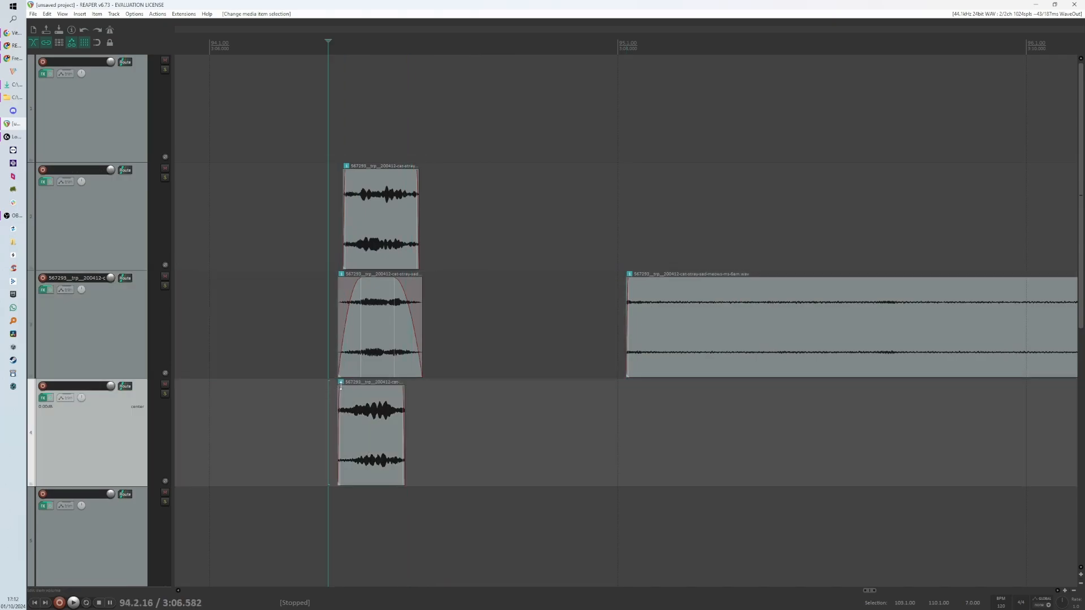
# - Adjust the lower meow piece's fade-in and shift the piece slightly to the right
pyautogui.moveTo(340, 385); pyautogui.dragTo(379, 391)
pyautogui.click(356, 394)
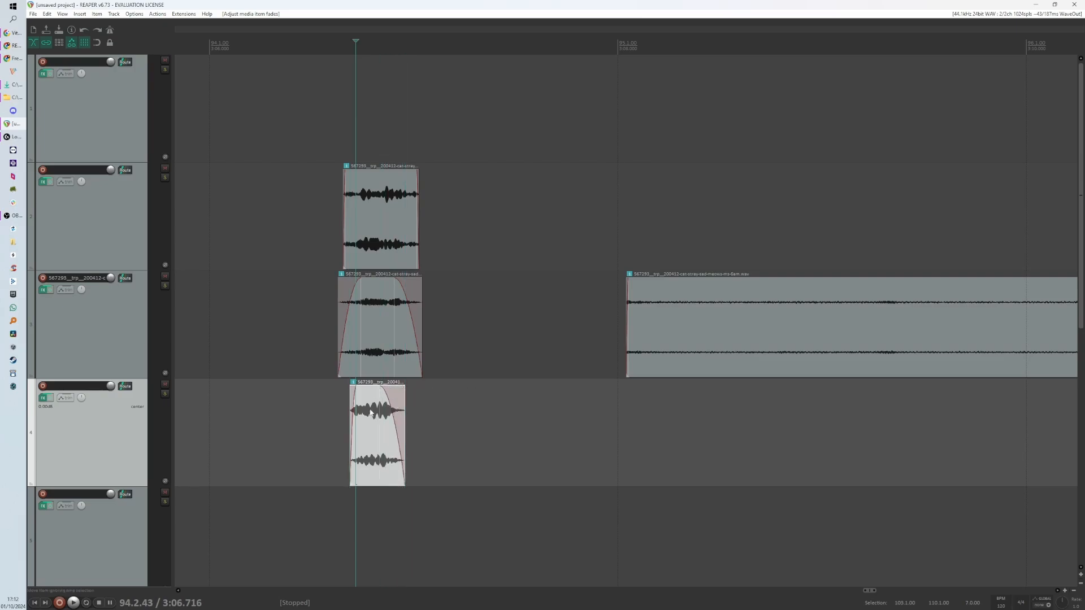
pyautogui.moveTo(364, 429); pyautogui.dragTo(384, 430)
# - Stagger the meows by moving the cat-track meow and the upper-track meow further to the right
pyautogui.moveTo(382, 357); pyautogui.dragTo(410, 357)
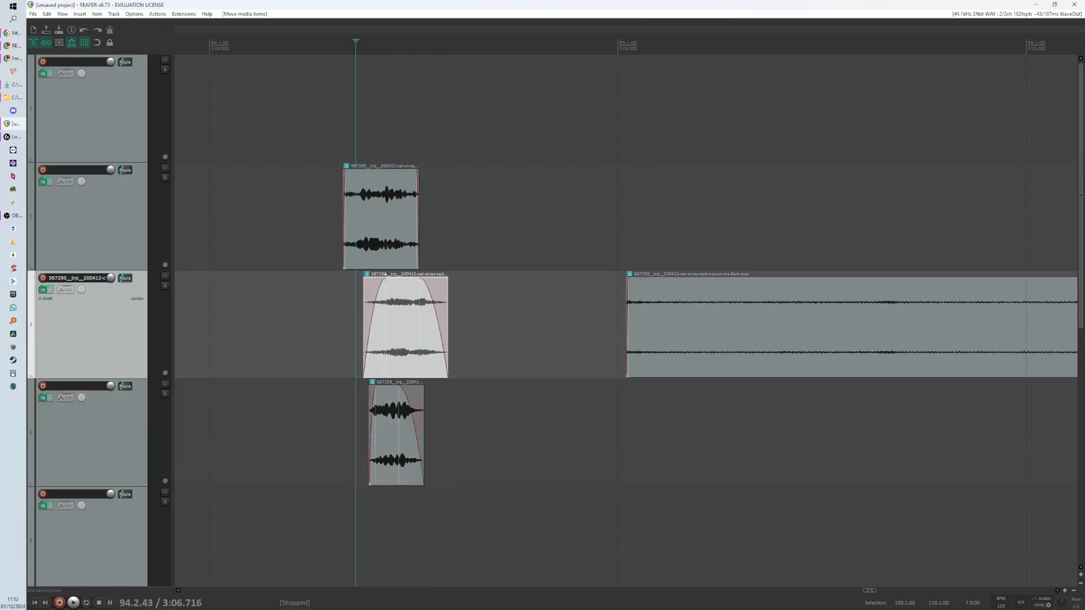
pyautogui.moveTo(390, 261); pyautogui.dragTo(452, 259)
# - Play back the layered meows from just before their start
pyautogui.click(331, 349)
pyautogui.press('space')
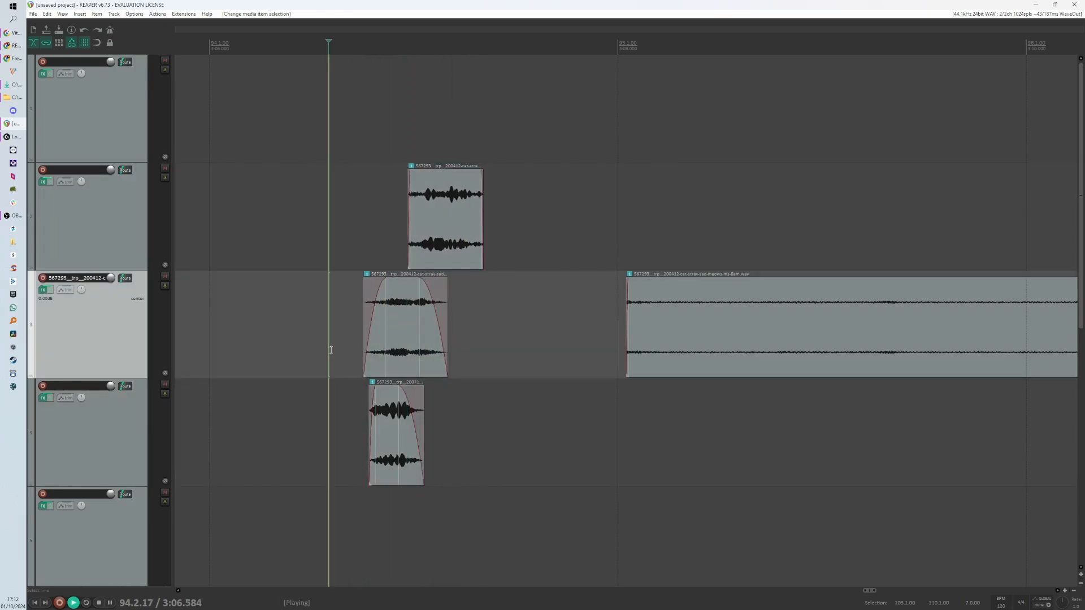
pyautogui.press('space')
pyautogui.press('space')
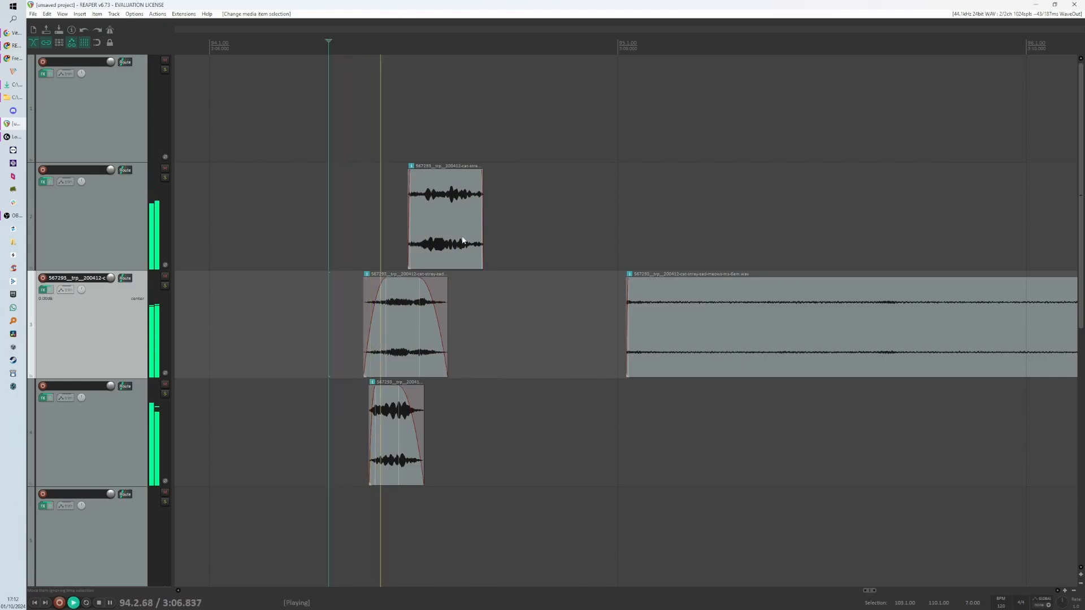
# - Stop playback and lengthen the fade-in of the meow on the upper track
pyautogui.press('space')
pyautogui.moveTo(482, 171); pyautogui.dragTo(430, 175)
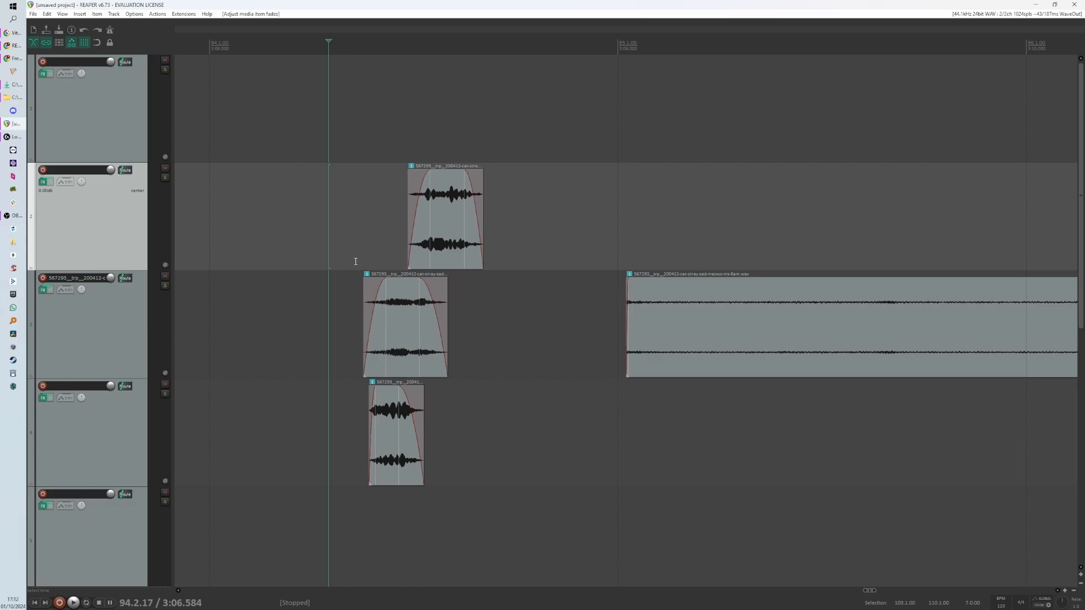
# - Select all three meow pieces and move them together to the left
pyautogui.scroll(2, 355, 260)
pyautogui.scroll(-4, 357, 261)
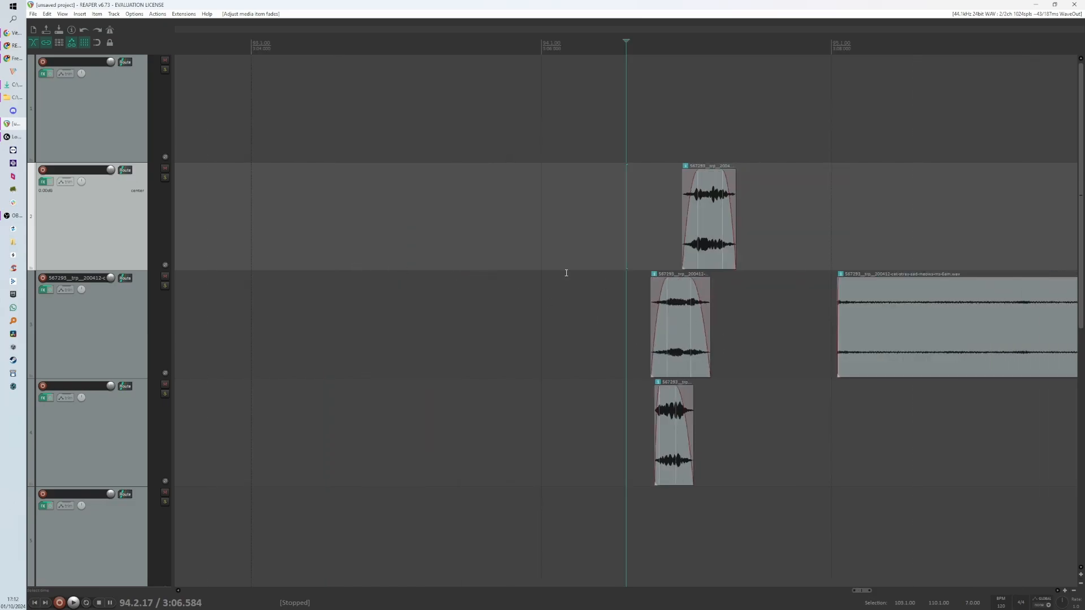
pyautogui.click(98, 43)
pyautogui.moveTo(615, 217); pyautogui.dragTo(751, 441)
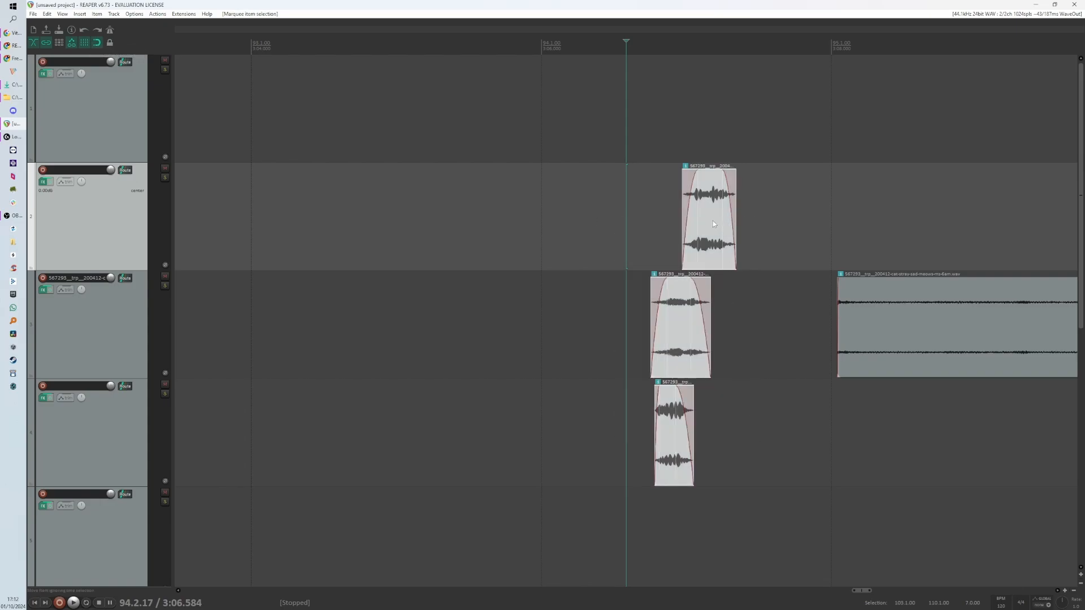
pyautogui.moveTo(706, 221); pyautogui.dragTo(464, 234)
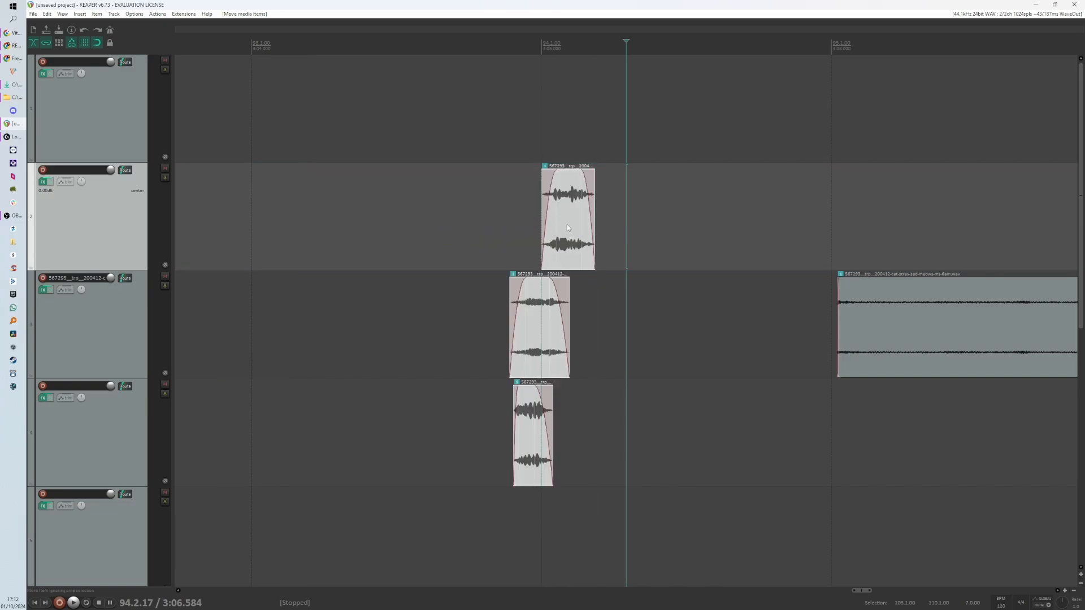
# - Move the cat track up one position, above the track holding the upper meow
pyautogui.scroll(2, 542, 192)
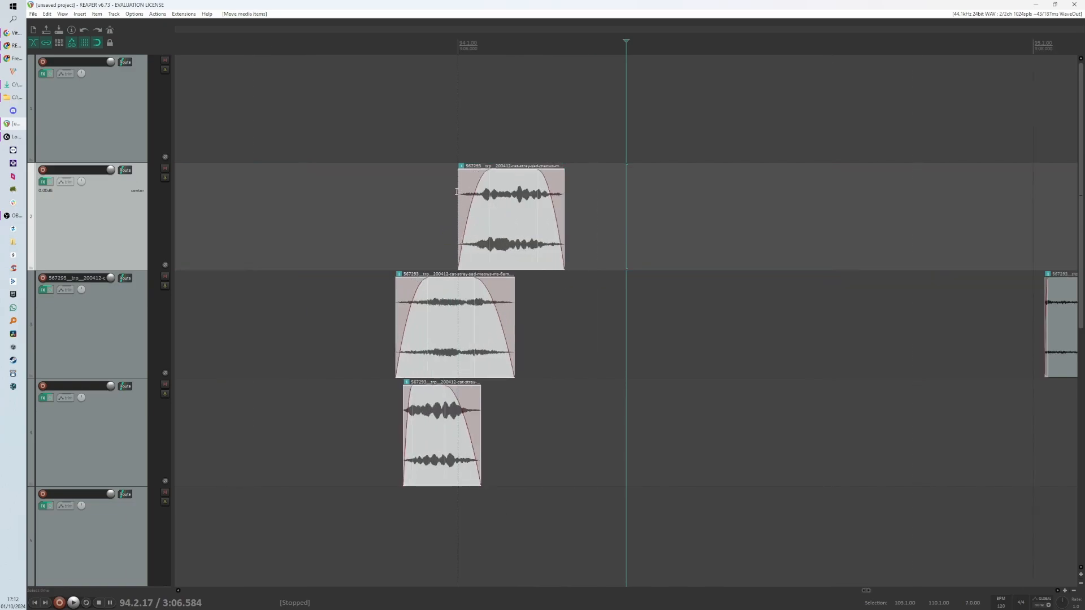
pyautogui.scroll(-2, 458, 194)
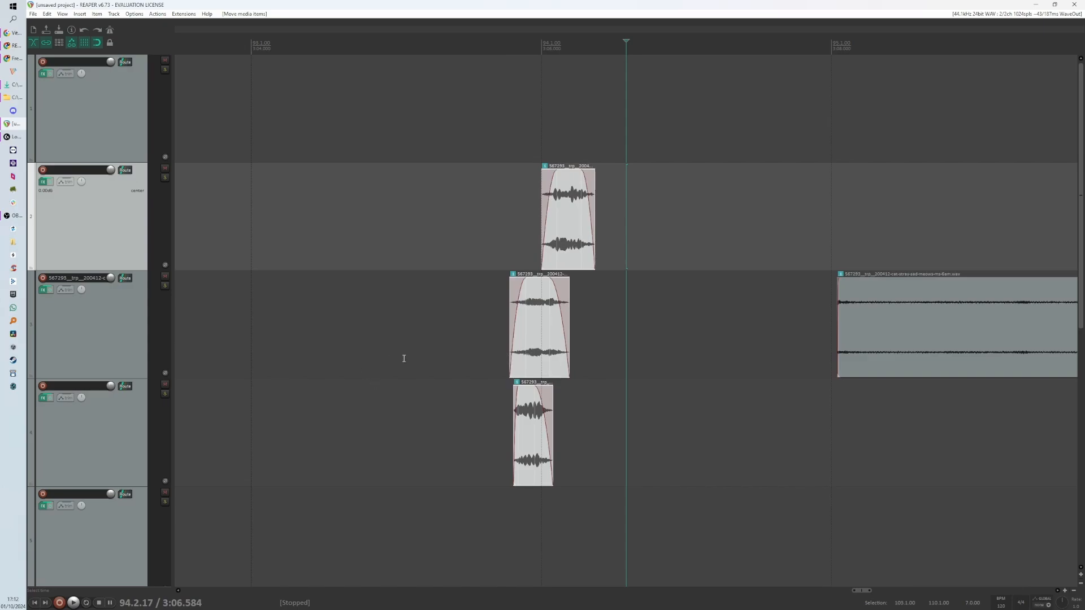
pyautogui.scroll(-2, 349, 346)
pyautogui.moveTo(131, 237); pyautogui.dragTo(136, 352)
# - Select the meow pieces and shift them along the timeline to restagger them across the tracks
pyautogui.moveTo(512, 217); pyautogui.dragTo(620, 429)
pyautogui.moveTo(554, 232)
pyautogui.mouseDown()
pyautogui.moveTo(371, 240)
pyautogui.moveTo(511, 249)
pyautogui.moveTo(545, 235)
pyautogui.moveTo(588, 238)
pyautogui.moveTo(405, 235)
pyautogui.moveTo(555, 237)
pyautogui.moveTo(418, 238)
pyautogui.mouseUp()
pyautogui.moveTo(331, 198); pyautogui.dragTo(468, 429)
pyautogui.moveTo(382, 230); pyautogui.dragTo(504, 240)
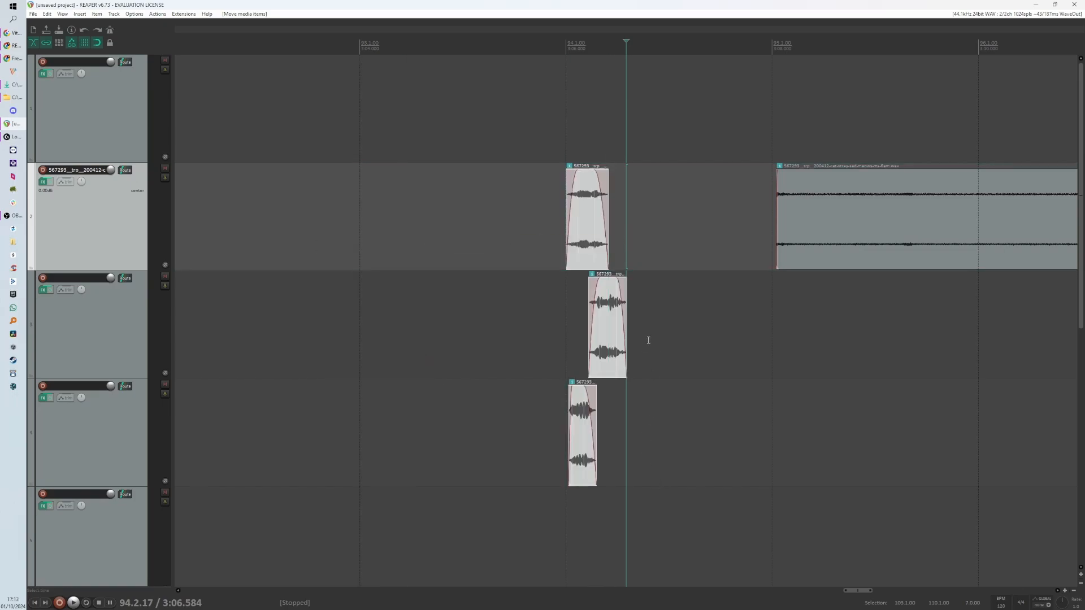
# - Move the bottom meow up onto the middle track and undo the move
pyautogui.moveTo(650, 329); pyautogui.dragTo(594, 455)
pyautogui.moveTo(600, 351); pyautogui.dragTo(577, 325)
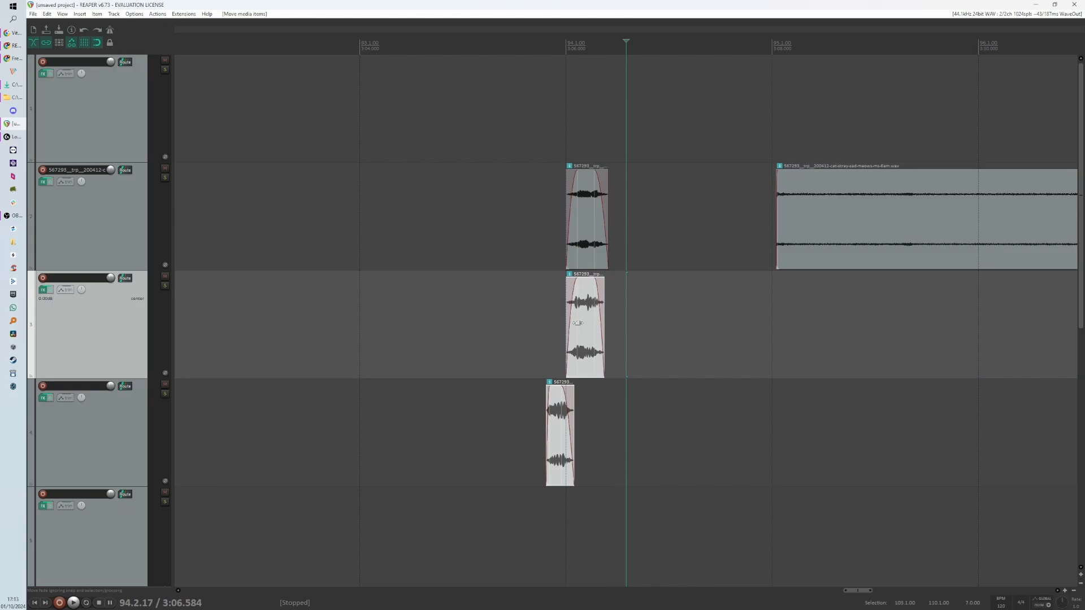
pyautogui.hotkey('ctrl', 'z')
pyautogui.click(605, 152)
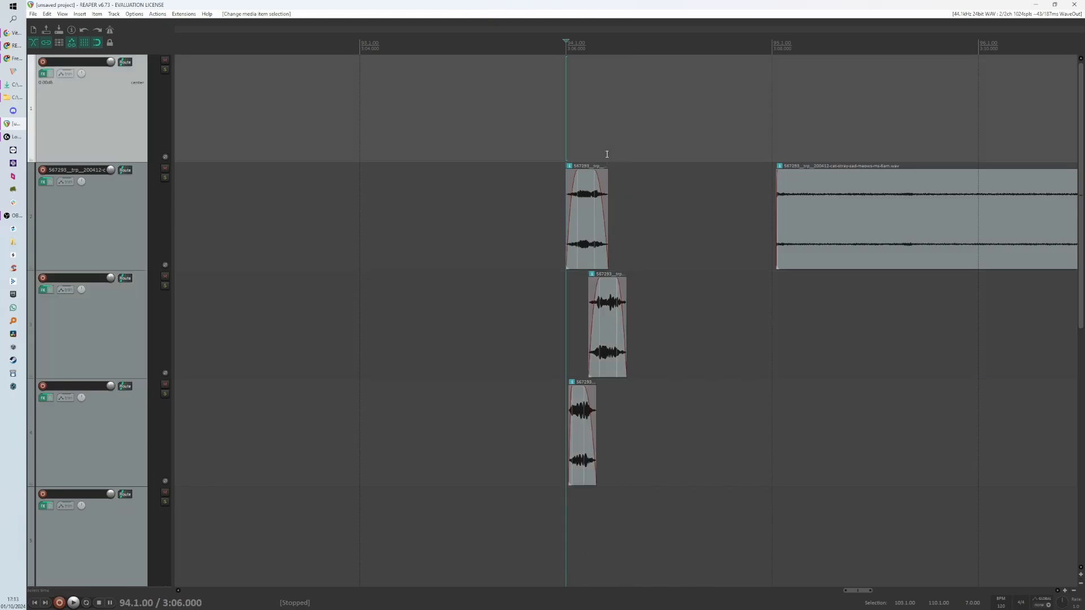
# - Move the bottom track above the middle track and shift all three meows left to about bar 93
pyautogui.moveTo(502, 210); pyautogui.dragTo(645, 458)
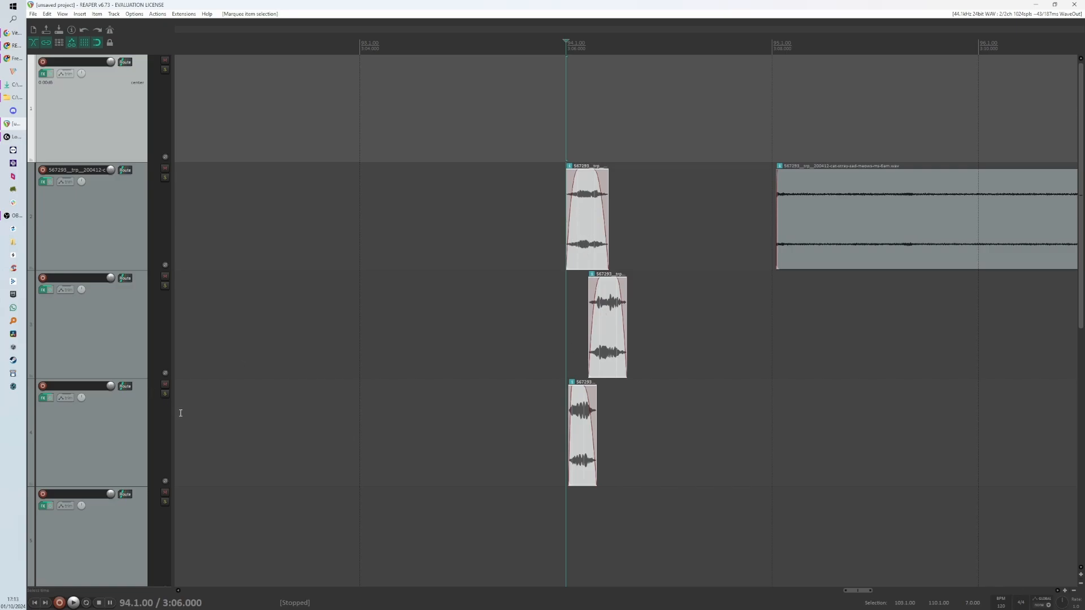
pyautogui.moveTo(141, 418); pyautogui.dragTo(135, 274)
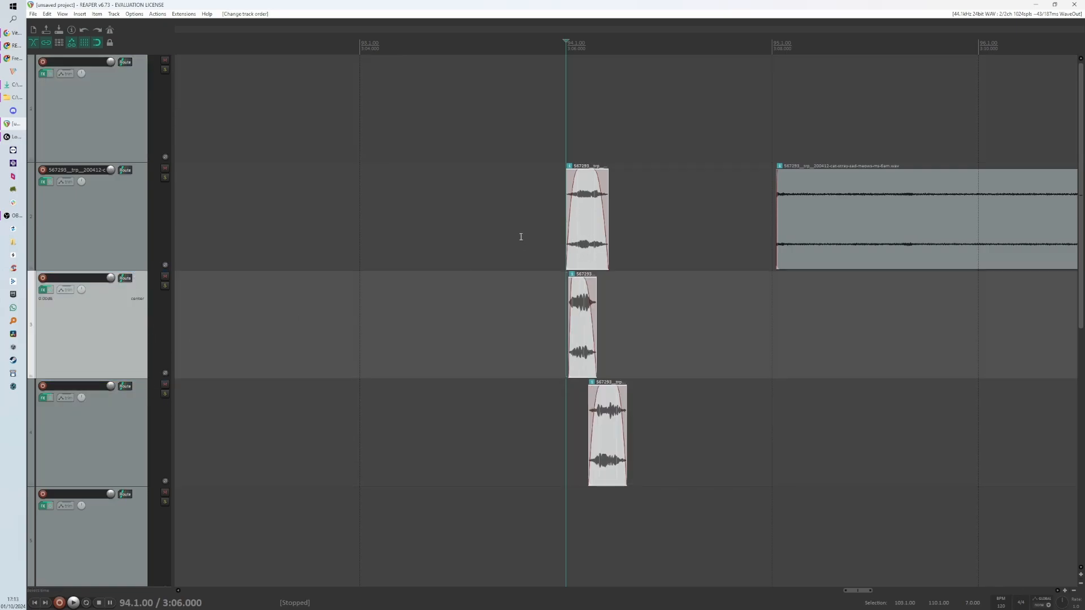
pyautogui.moveTo(580, 222); pyautogui.dragTo(460, 224)
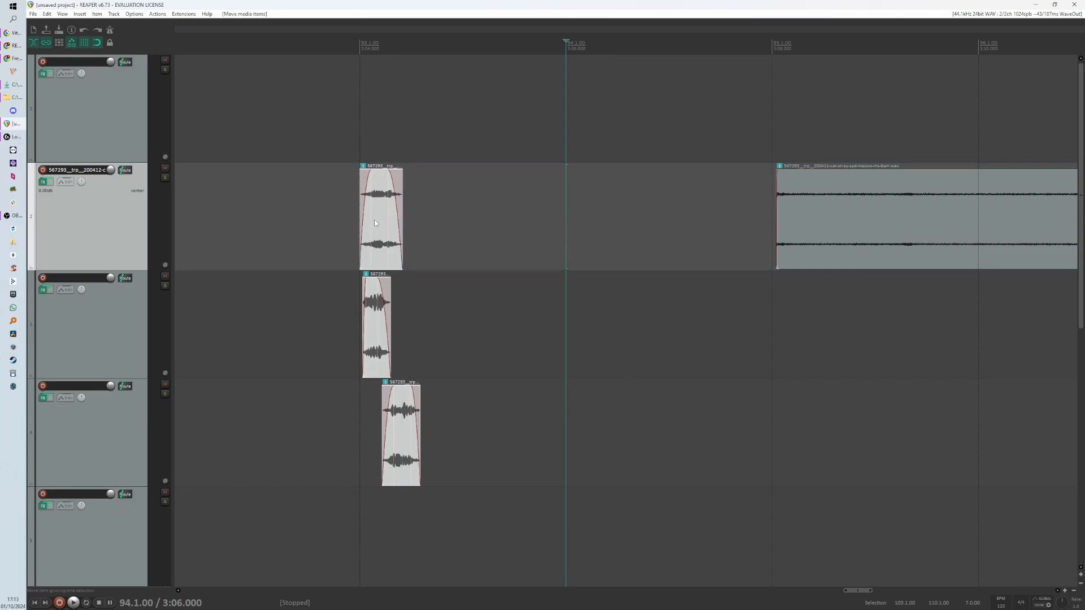
# - Set a time selection over the meows and try rendering it with Time selection bounds and file name M, cancelling the dialog
pyautogui.moveTo(360, 146); pyautogui.dragTo(557, 167)
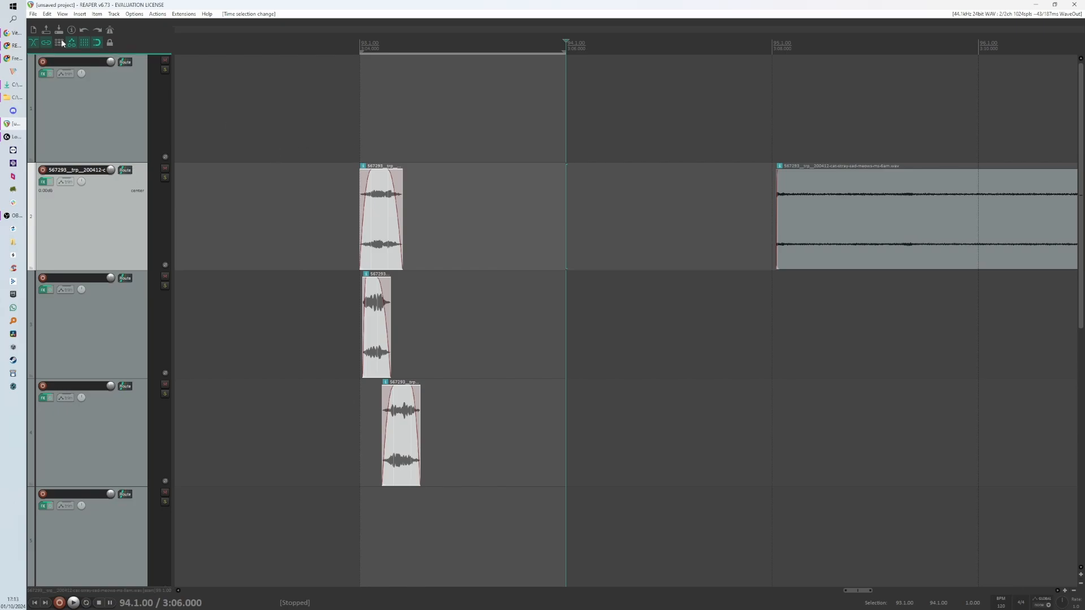
pyautogui.click(33, 14)
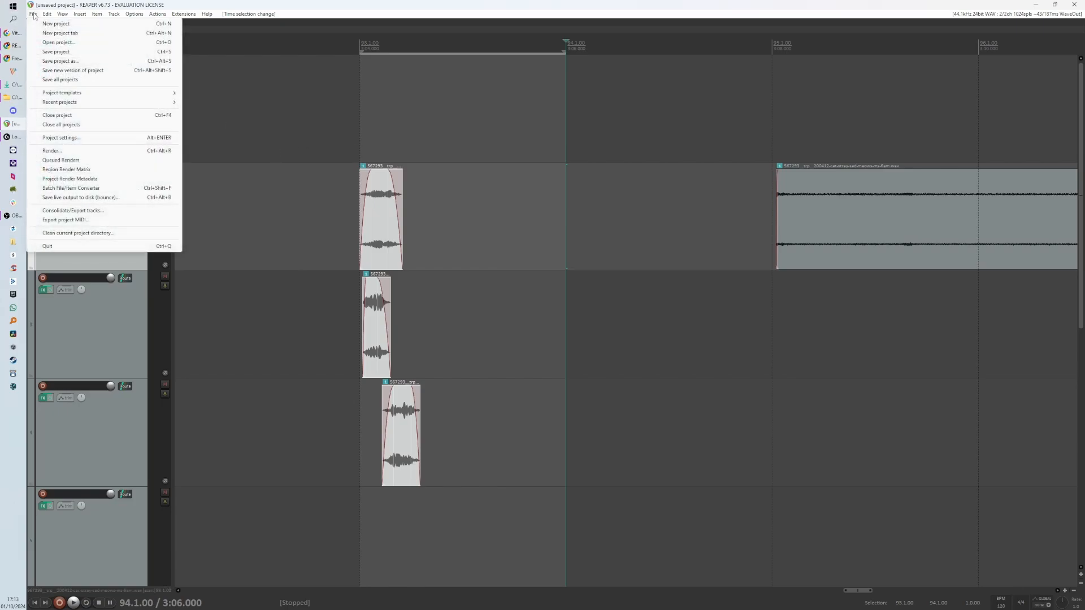
pyautogui.click(71, 151)
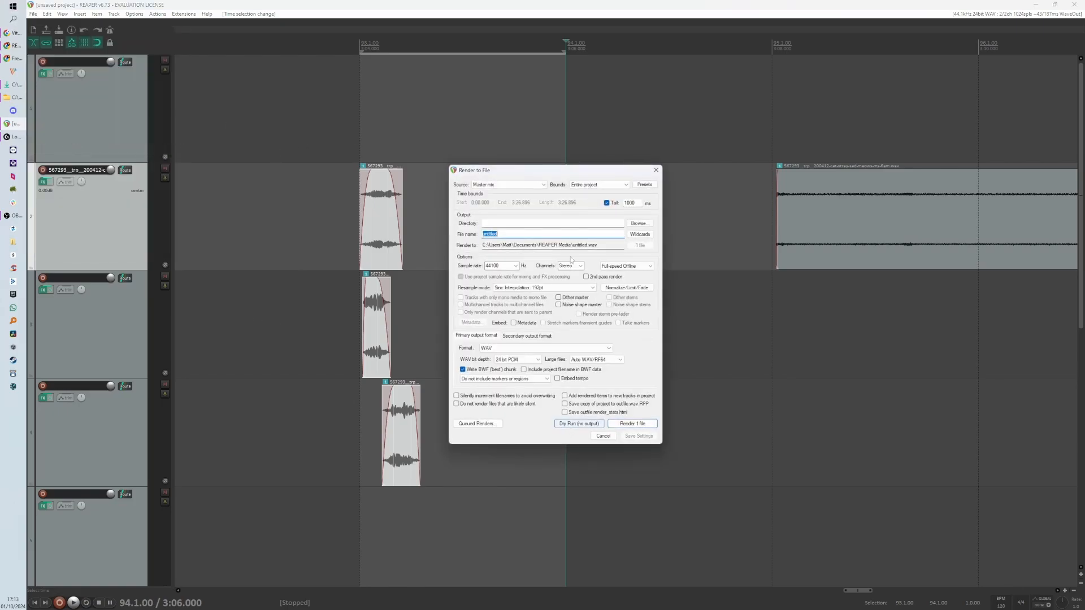
pyautogui.click(613, 185)
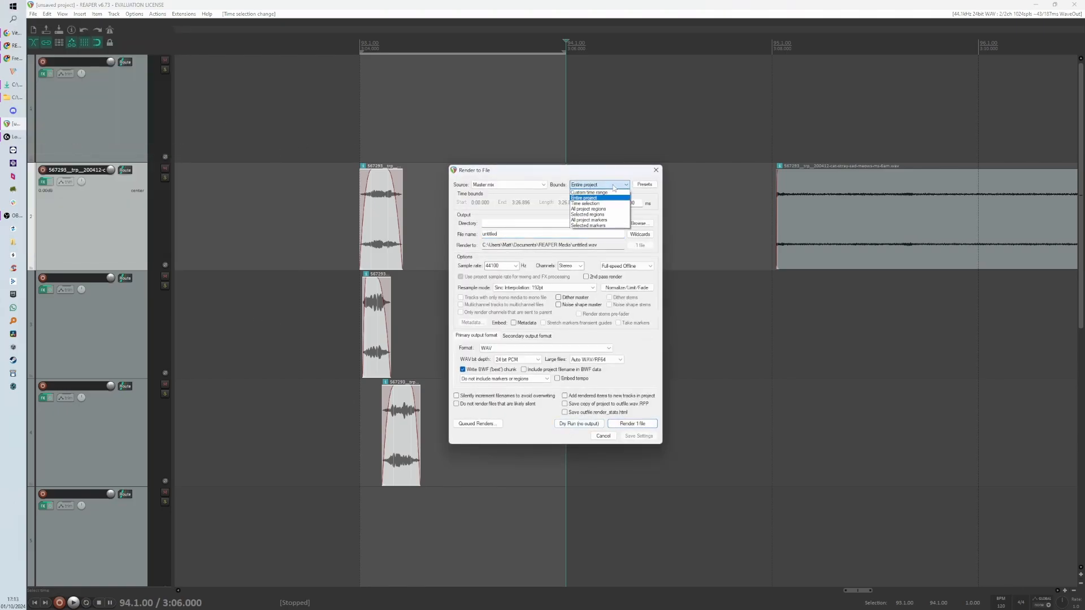
pyautogui.click(605, 203)
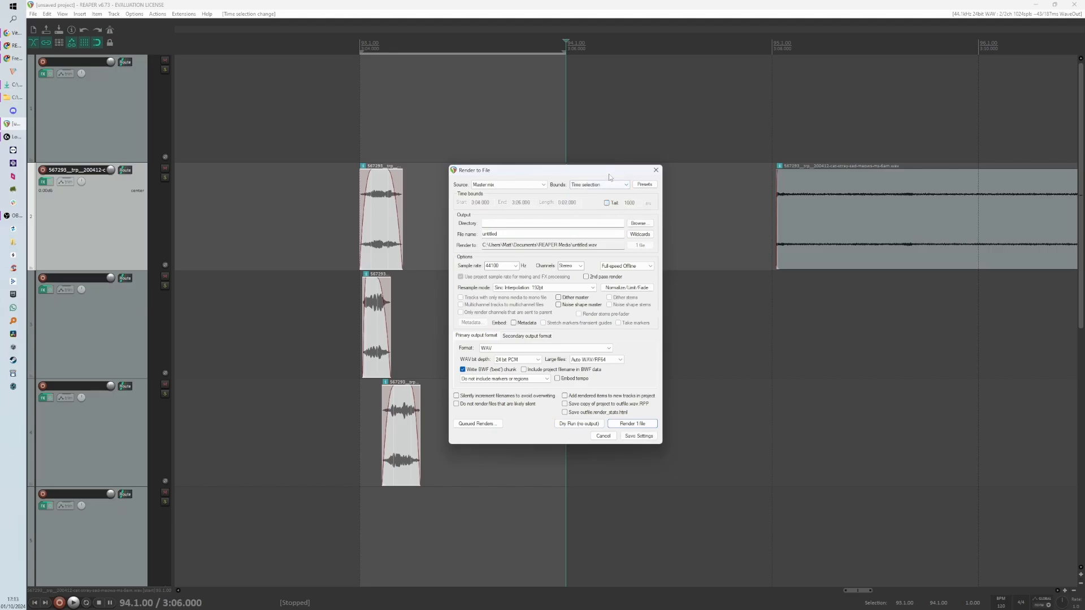
pyautogui.moveTo(608, 174); pyautogui.dragTo(731, 230)
pyautogui.click(726, 243)
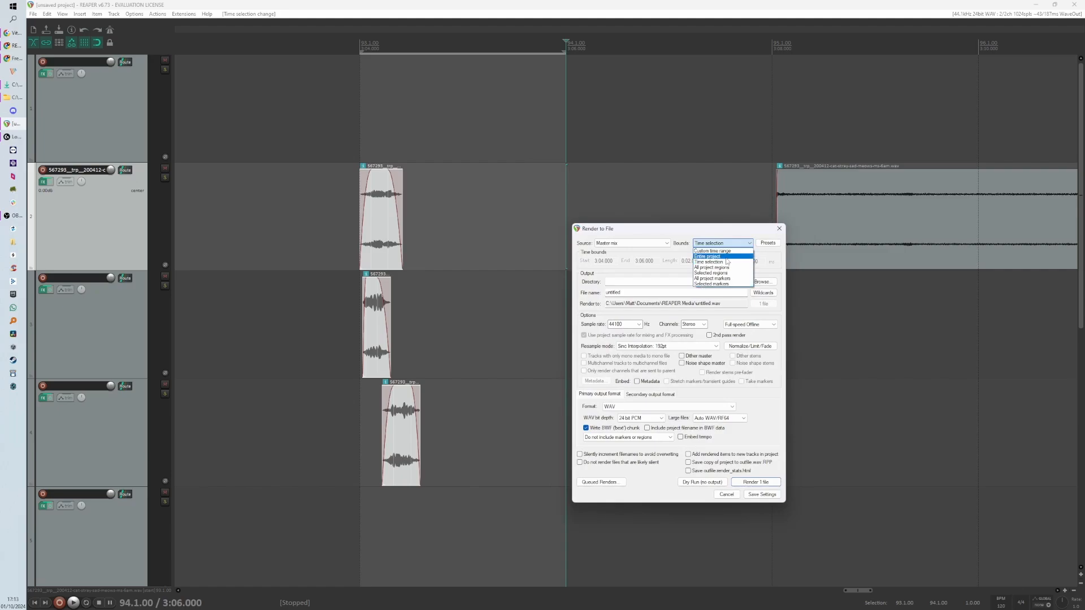
pyautogui.click(728, 261)
pyautogui.moveTo(723, 230); pyautogui.dragTo(720, 191)
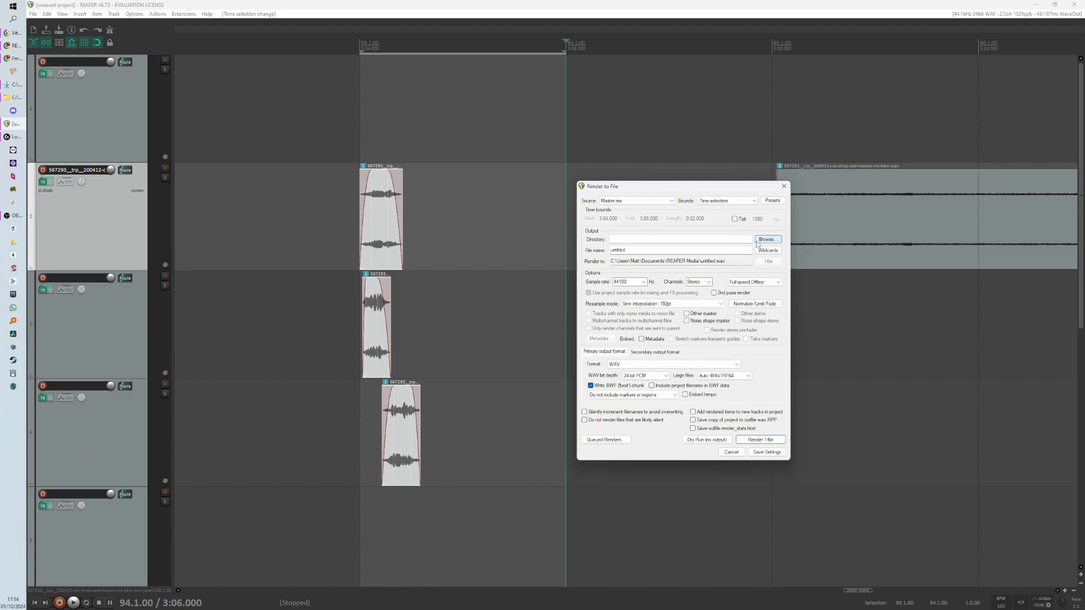
pyautogui.doubleClick(633, 250)
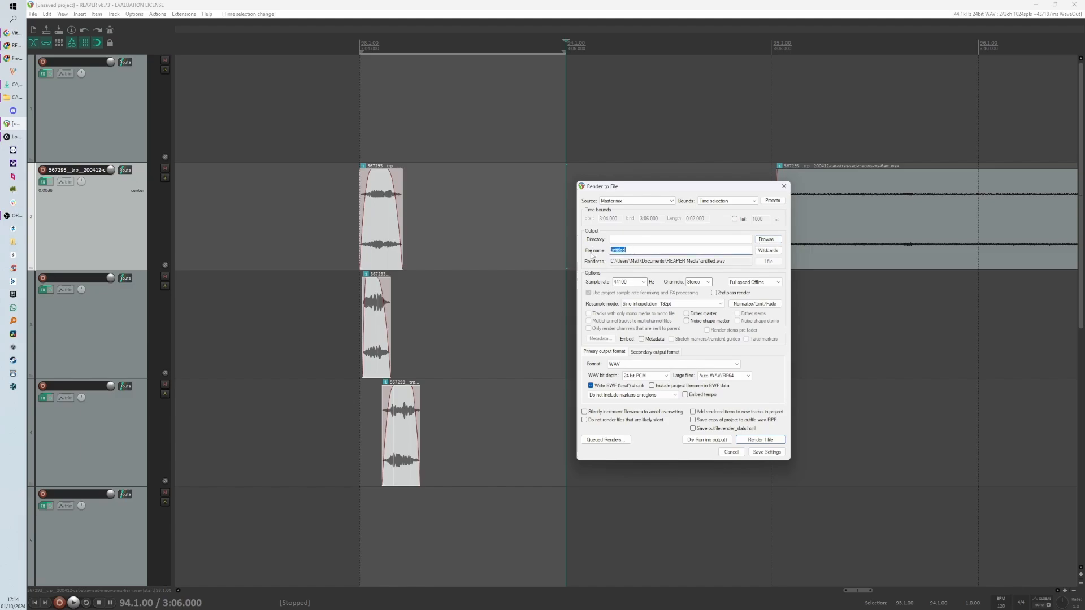
pyautogui.write('Meow test')
pyautogui.click(731, 452)
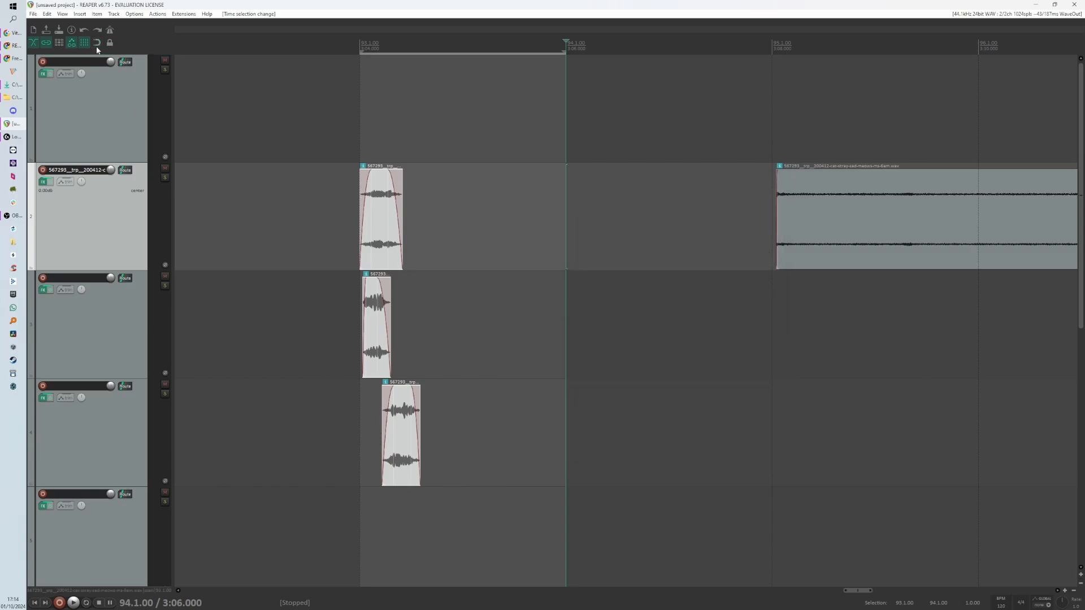
# - Select the three meows, move them together slightly to the right, and clear the selection
pyautogui.moveTo(564, 51); pyautogui.dragTo(456, 59)
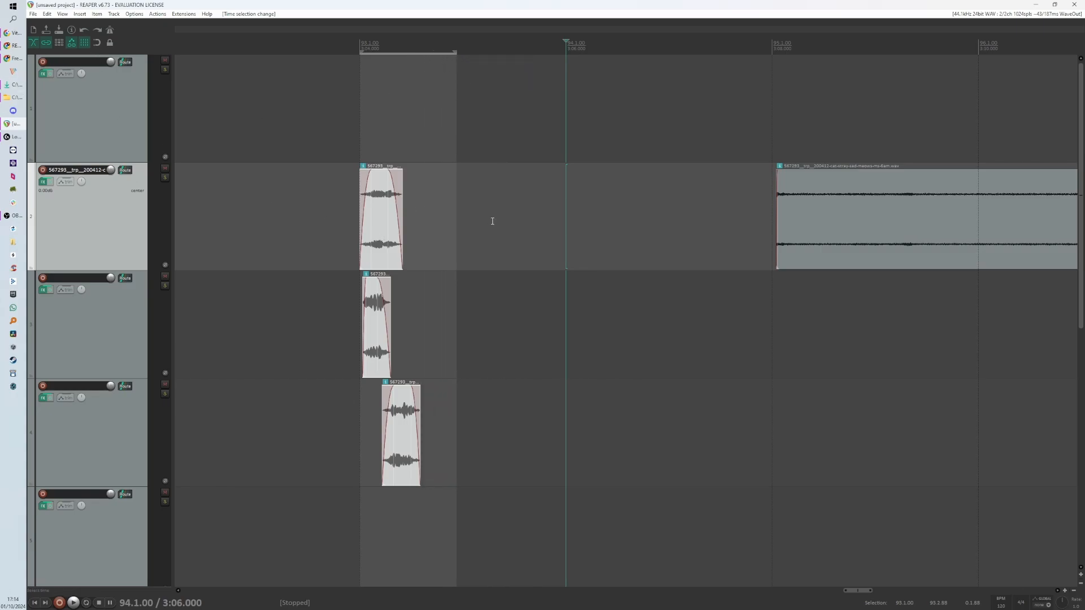
pyautogui.moveTo(508, 224); pyautogui.dragTo(575, 242)
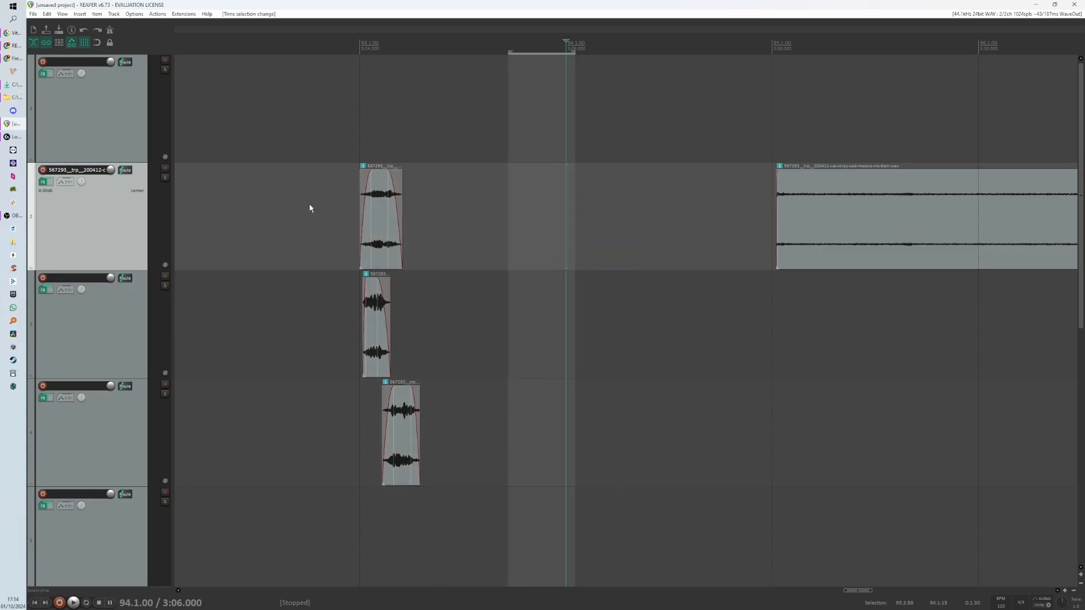
pyautogui.moveTo(309, 204); pyautogui.dragTo(475, 450)
pyautogui.moveTo(381, 232); pyautogui.dragTo(433, 223)
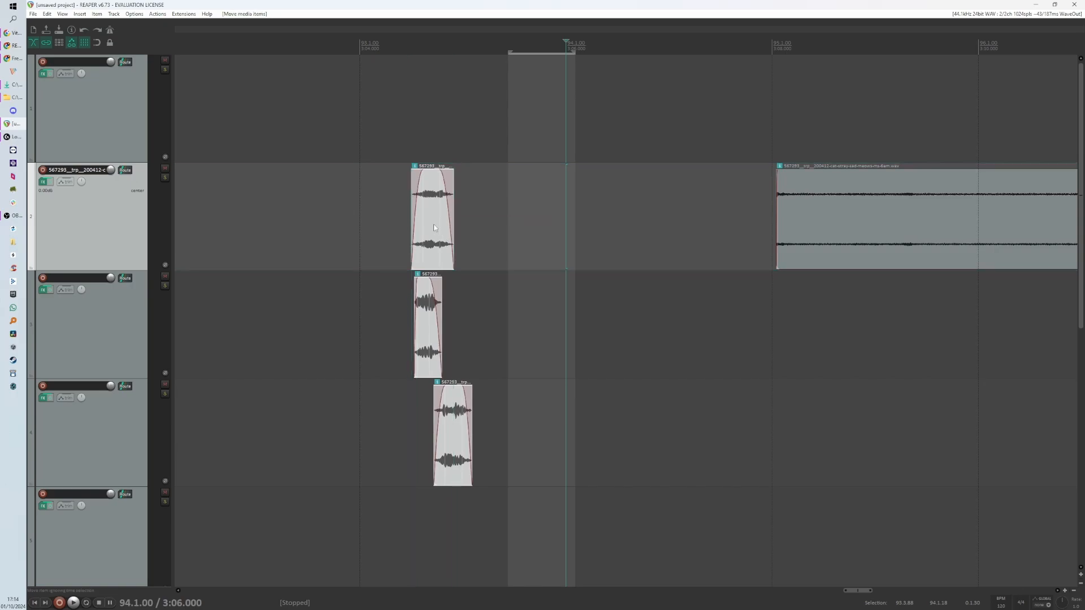
pyautogui.click(381, 261)
pyautogui.click(393, 247)
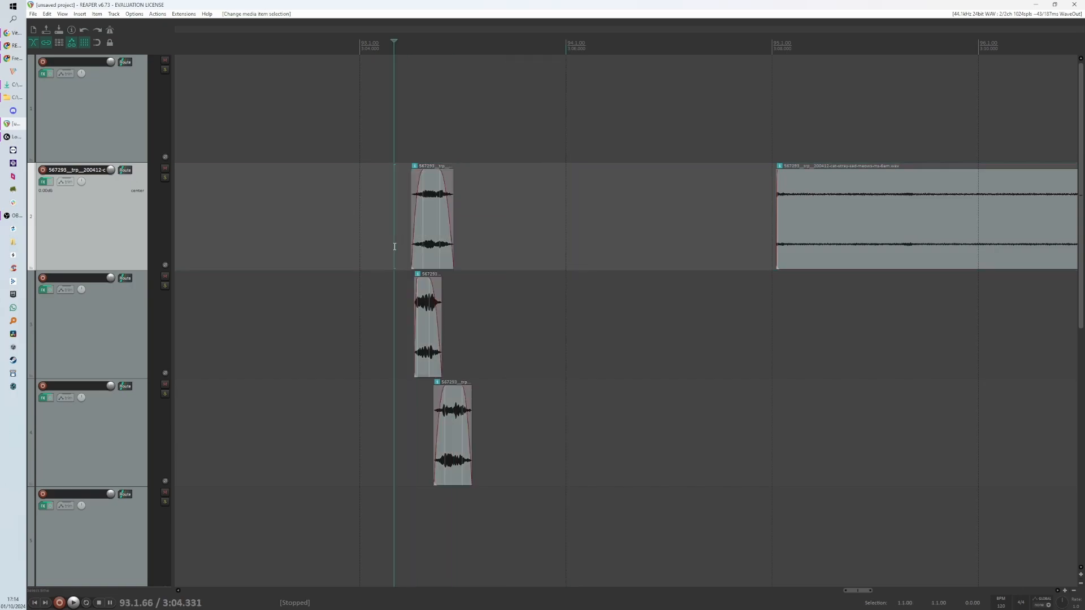
# - Try to save the project, cancelling the Save Project dialog
pyautogui.scroll(1, 398, 251)
pyautogui.scroll(2, 396, 249)
pyautogui.scroll(1, 537, 298)
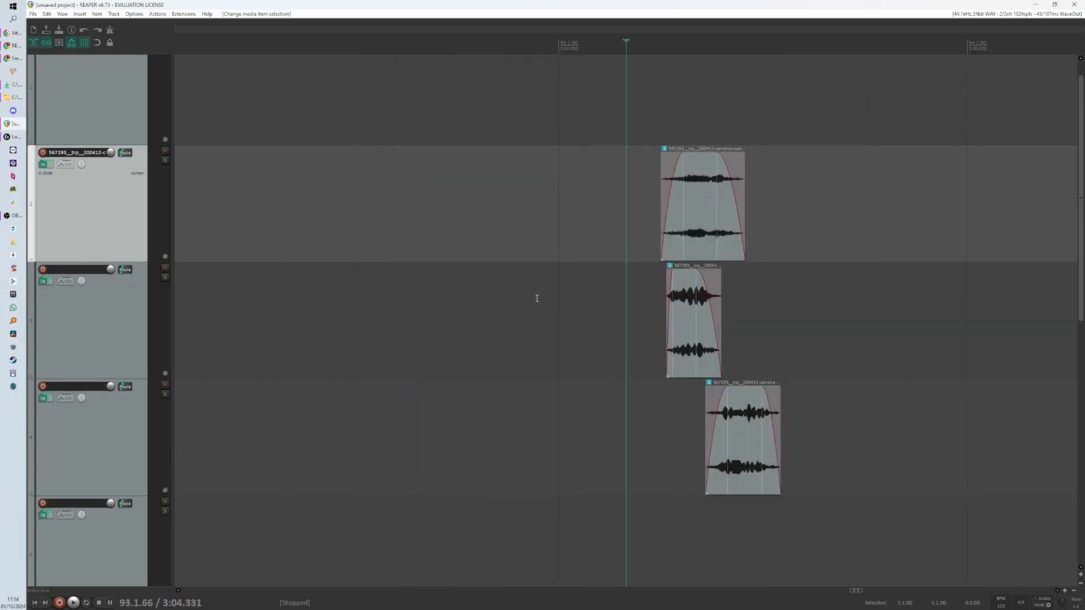
pyautogui.scroll(-1, 557, 250)
pyautogui.moveTo(566, 201); pyautogui.dragTo(876, 458)
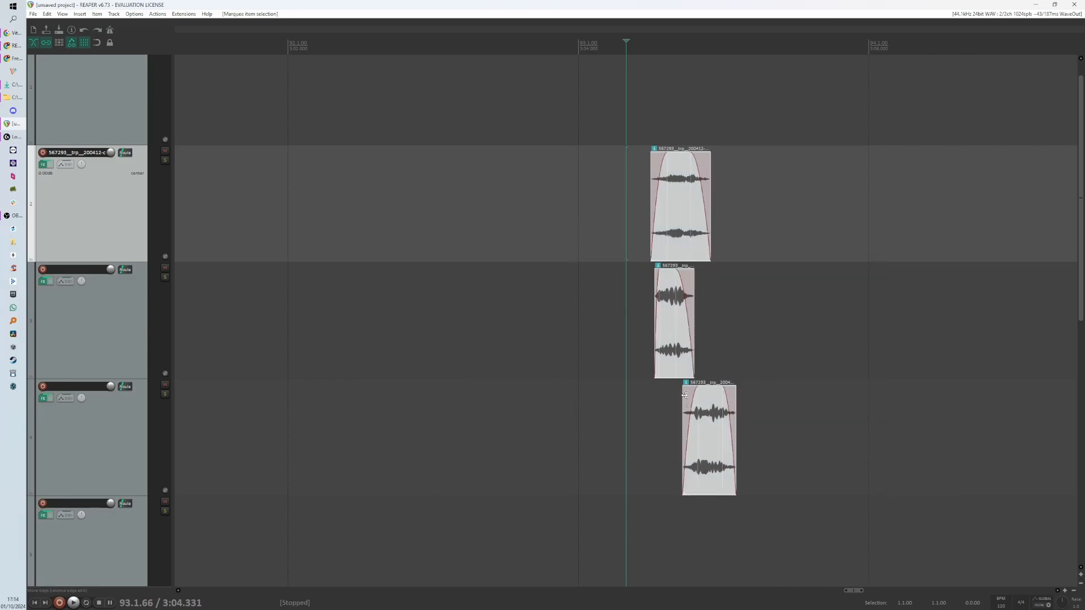
pyautogui.hotkey('ctrl', 's')
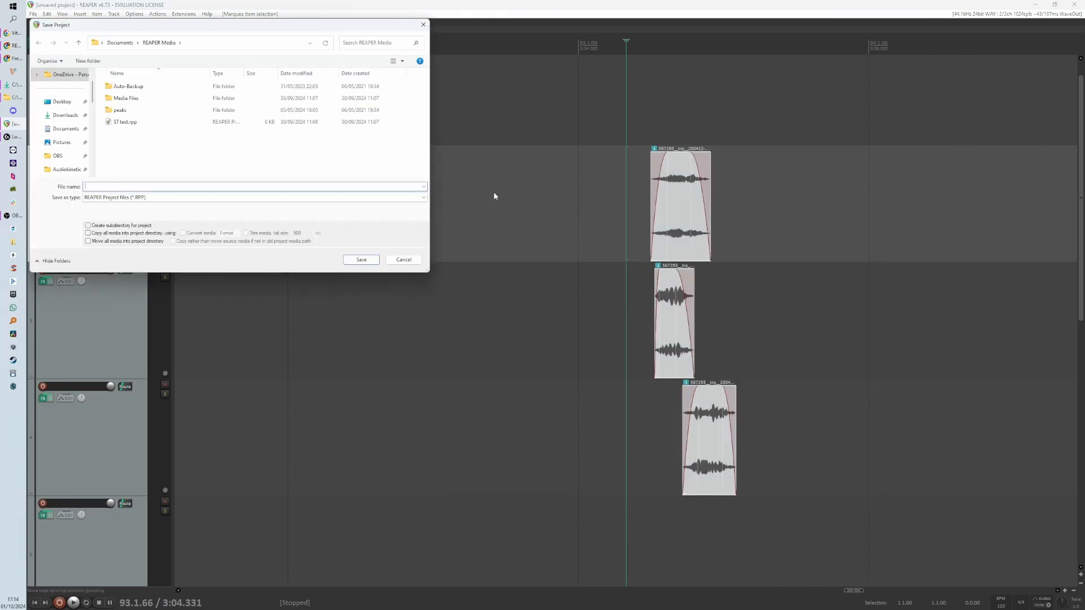
pyautogui.click(403, 260)
pyautogui.moveTo(628, 217); pyautogui.dragTo(785, 452)
pyautogui.scroll(3, 701, 272)
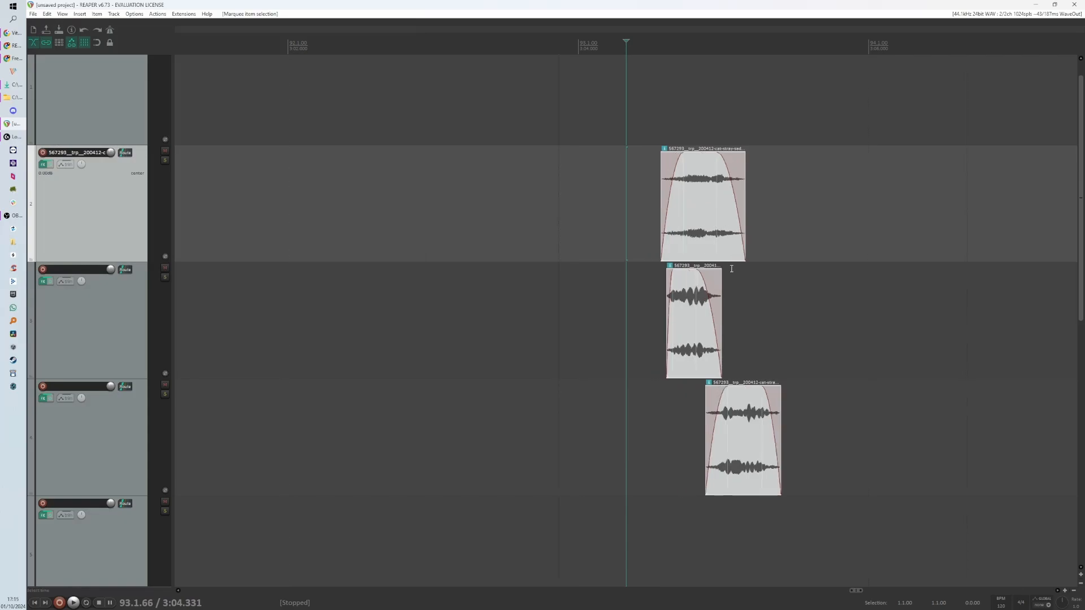
pyautogui.moveTo(692, 137); pyautogui.dragTo(938, 175)
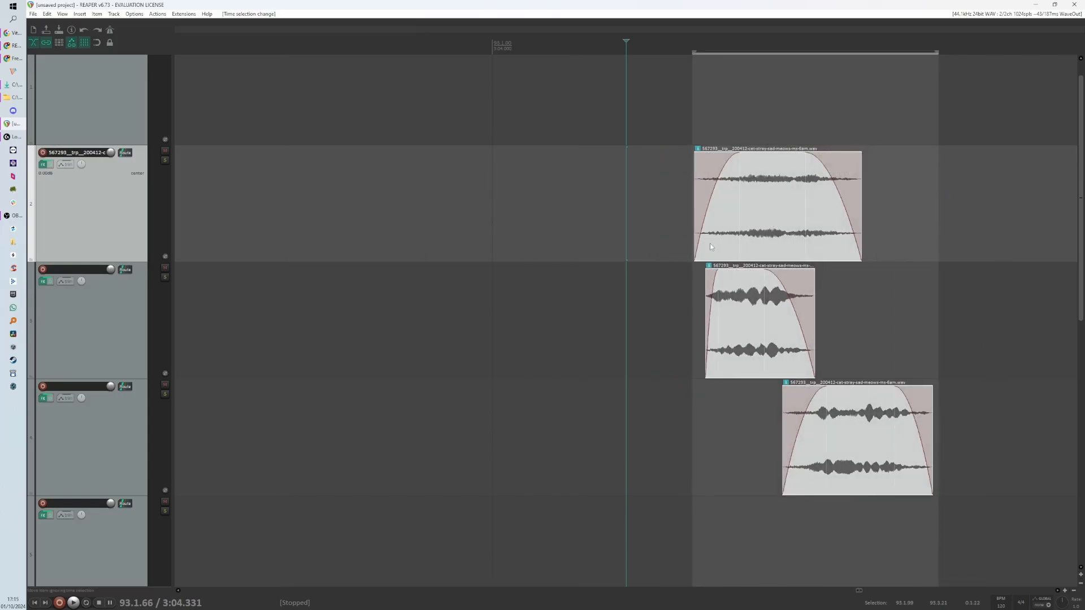
pyautogui.hotkey('ctrl', 'z')
pyautogui.scroll(-2, 565, 249)
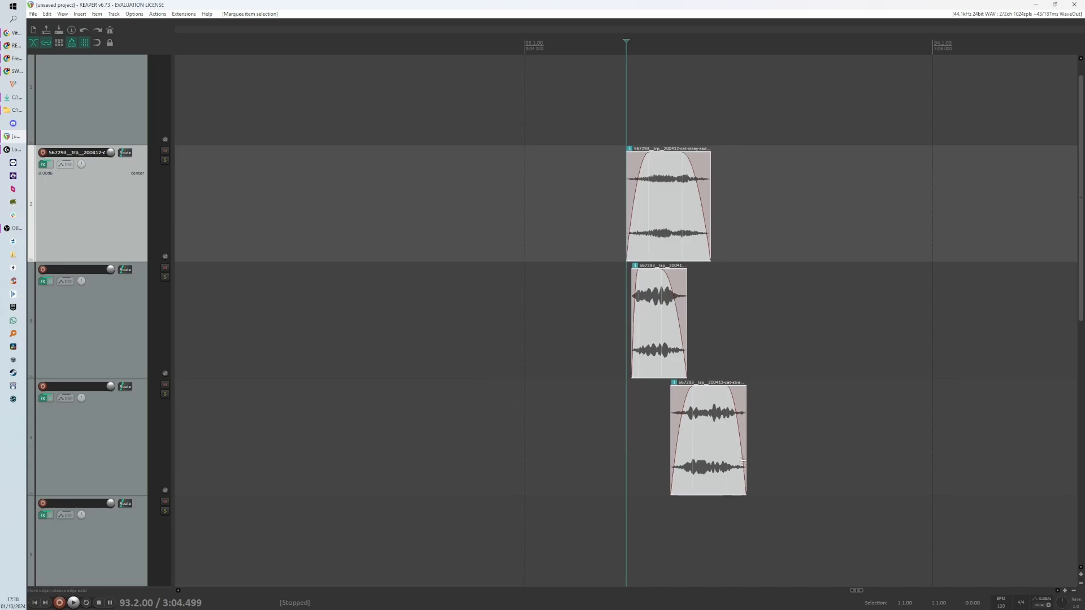
# - Select the three meows and nudge them slightly to the right, then deselect them
pyautogui.moveTo(582, 219); pyautogui.dragTo(734, 488)
pyautogui.moveTo(654, 222); pyautogui.dragTo(681, 243)
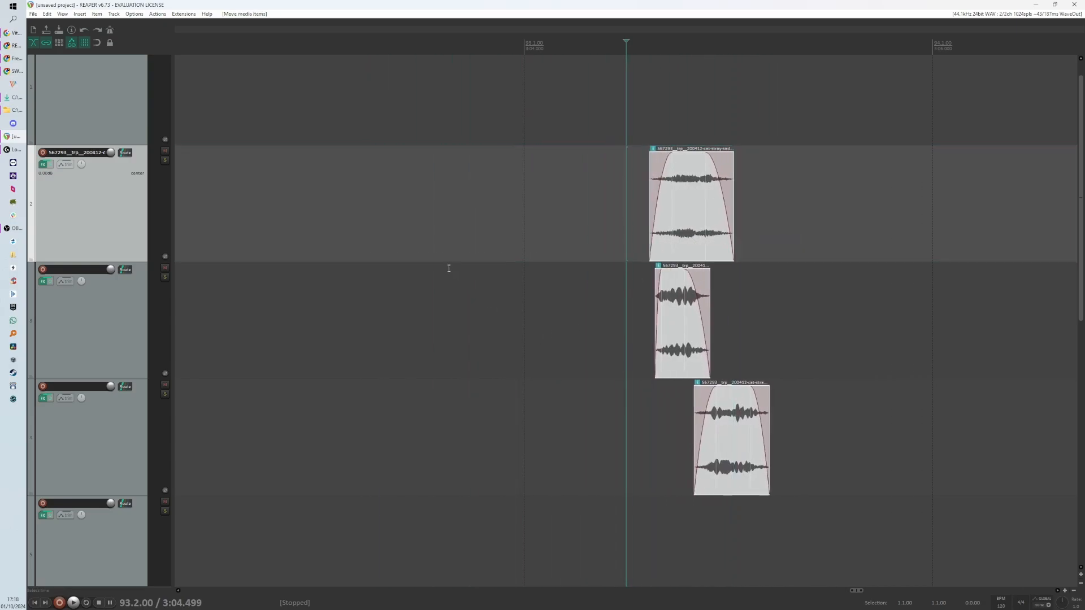
pyautogui.click(464, 273)
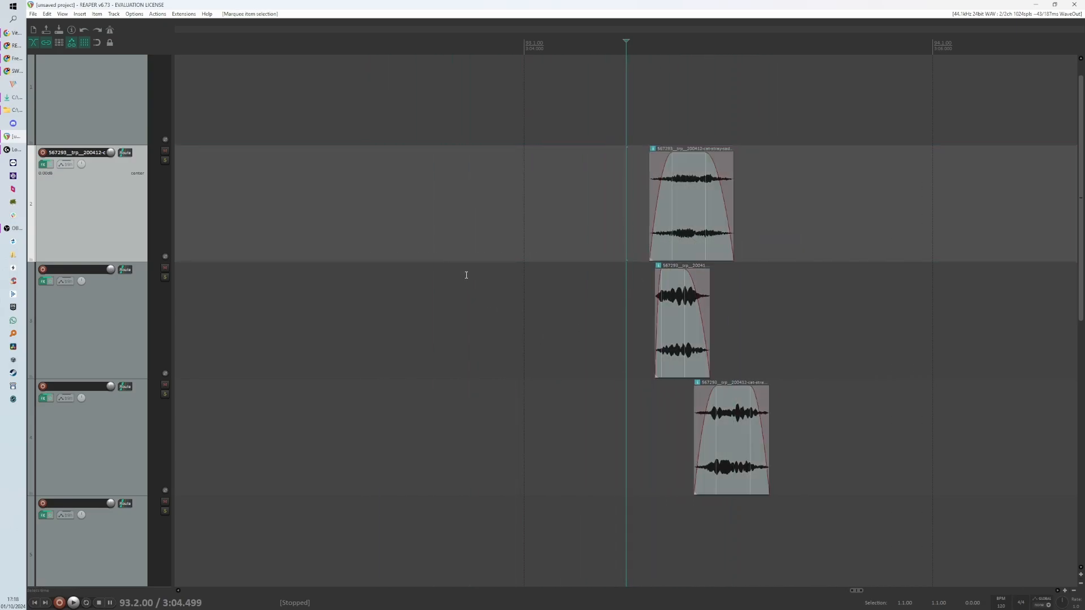
# - Open the Actions list and move the dialog to a convenient spot
pyautogui.press('?')
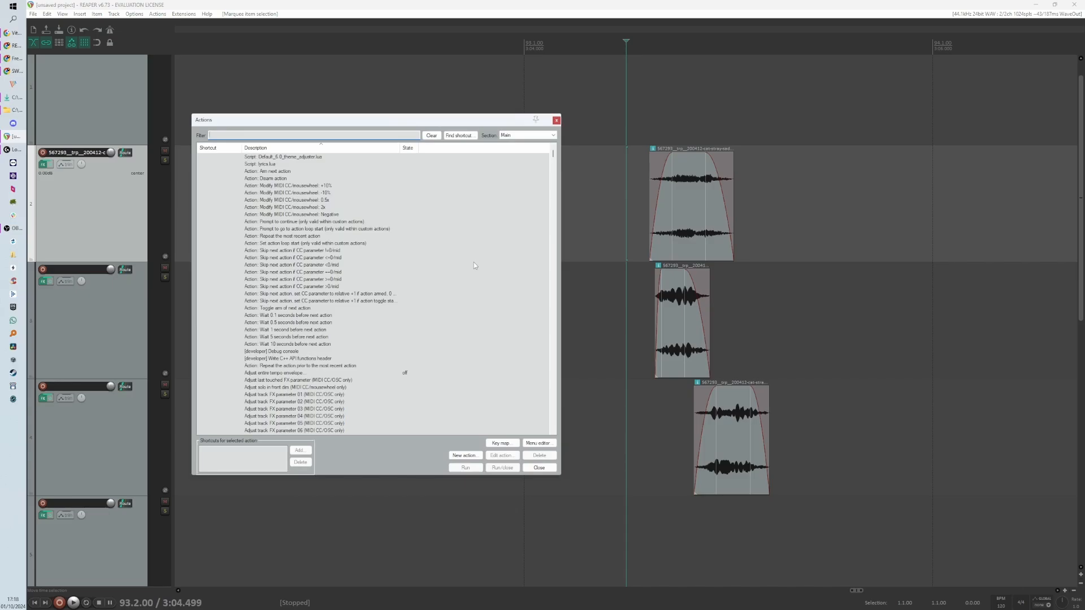
pyautogui.moveTo(365, 121); pyautogui.dragTo(397, 167)
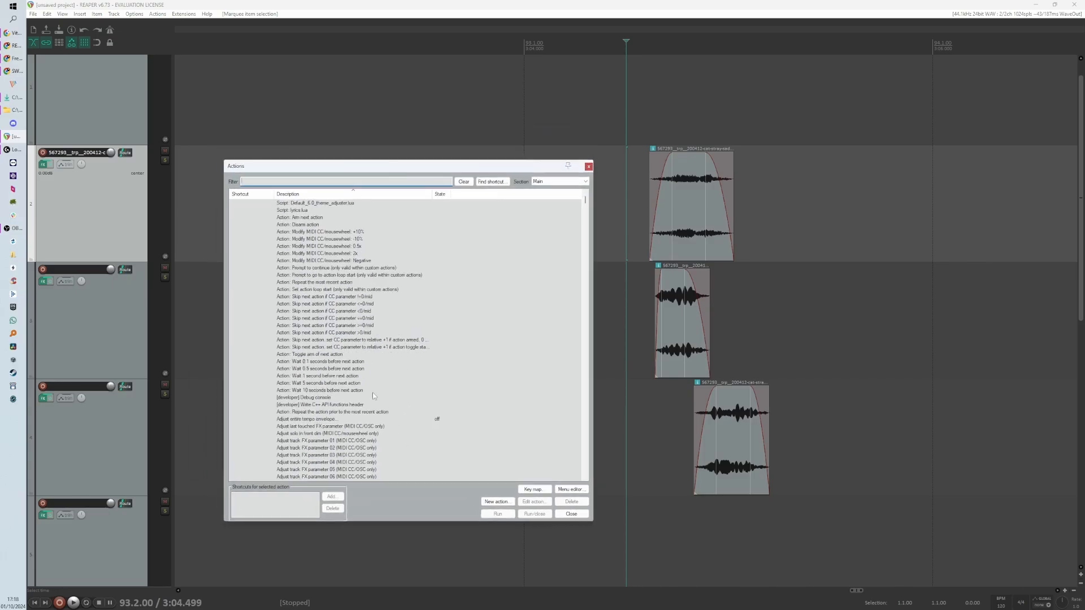
pyautogui.scroll(-5, 372, 392)
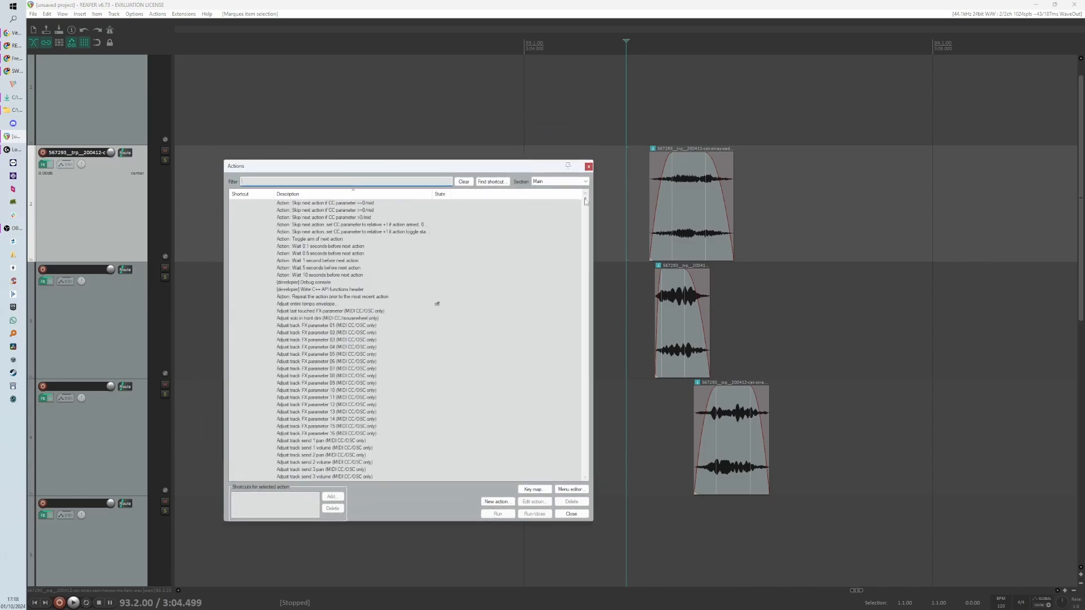
pyautogui.moveTo(585, 201)
pyautogui.mouseDown()
pyautogui.moveTo(577, 493)
pyautogui.moveTo(584, 194)
pyautogui.mouseUp()
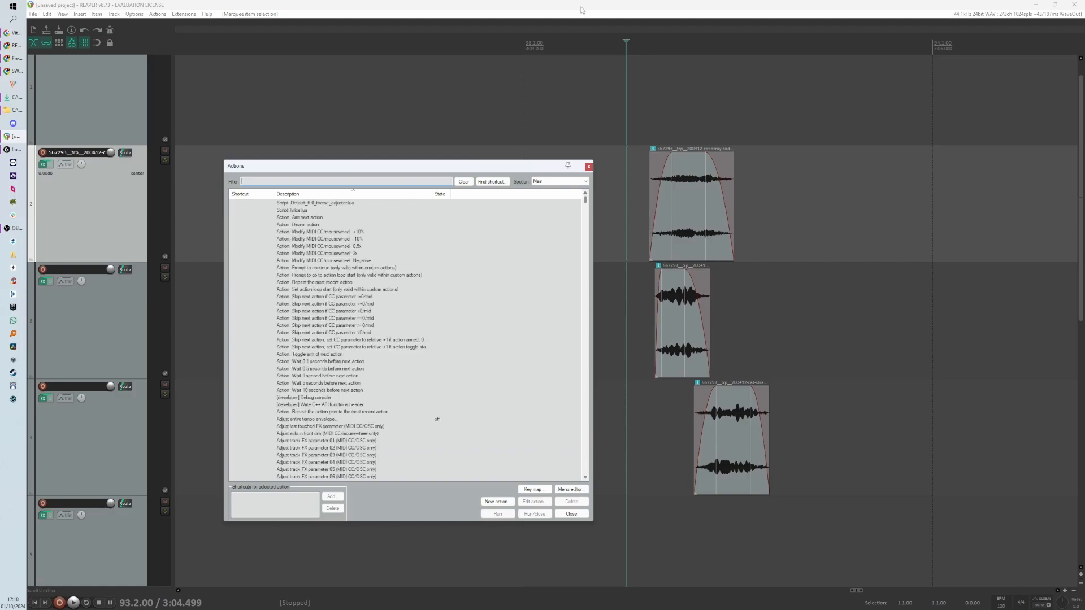
pyautogui.moveTo(548, 165); pyautogui.dragTo(546, 127)
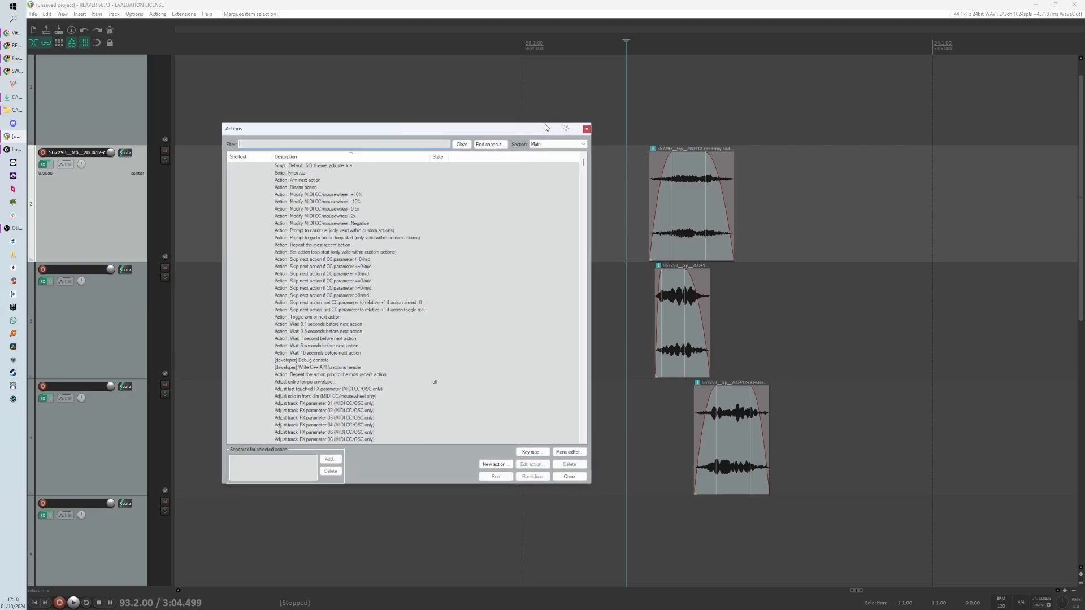
# - Zoom in on the meows and marquee-select all three, clearing the stray time selection
pyautogui.scroll(2, 641, 281)
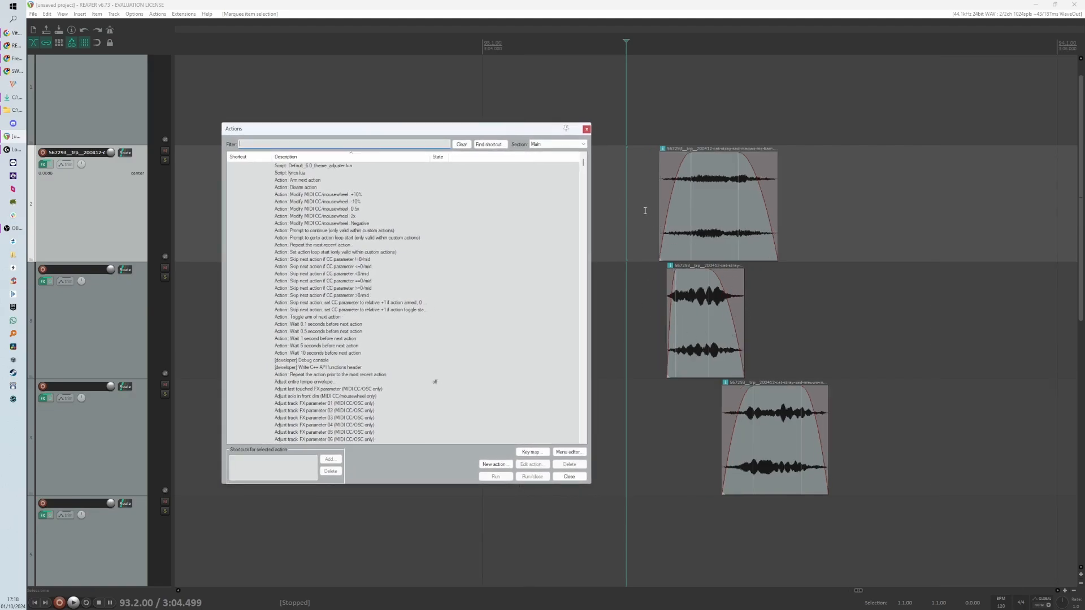
pyautogui.moveTo(639, 200); pyautogui.dragTo(816, 435)
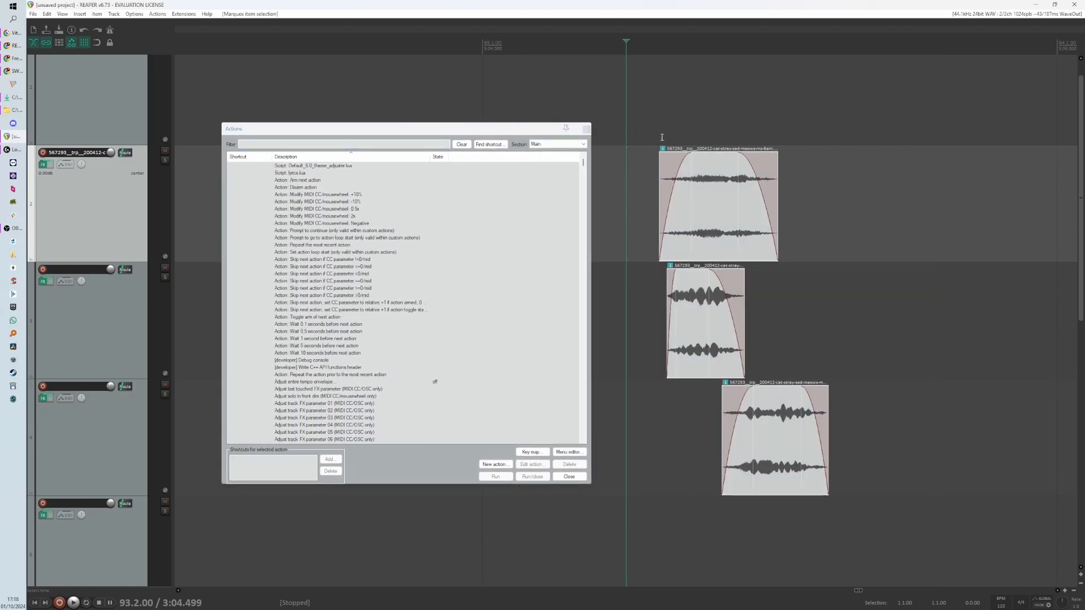
pyautogui.moveTo(661, 137); pyautogui.dragTo(832, 148)
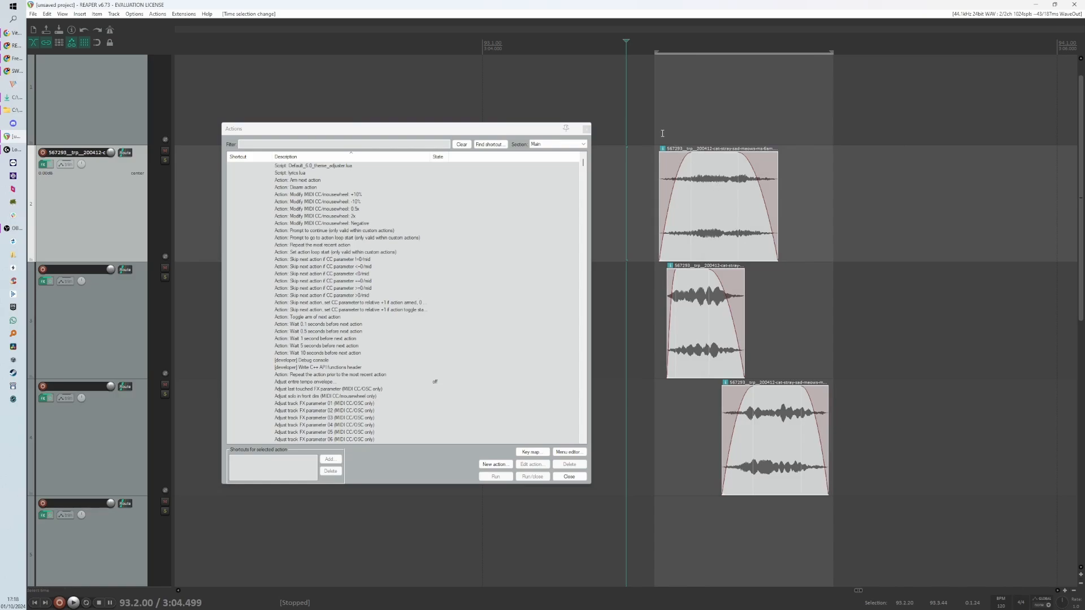
pyautogui.moveTo(659, 131); pyautogui.dragTo(831, 145)
pyautogui.press('Escape')
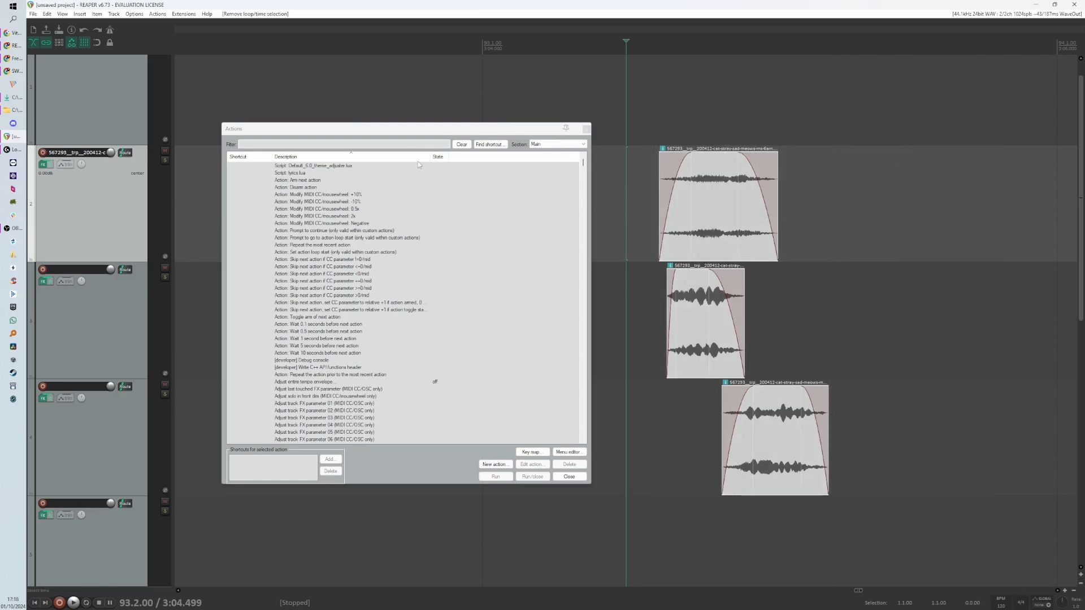
# - Filter the actions for item time selection and run Time selection: Set time selection to items
pyautogui.click(391, 144)
pyautogui.write('item time selection')
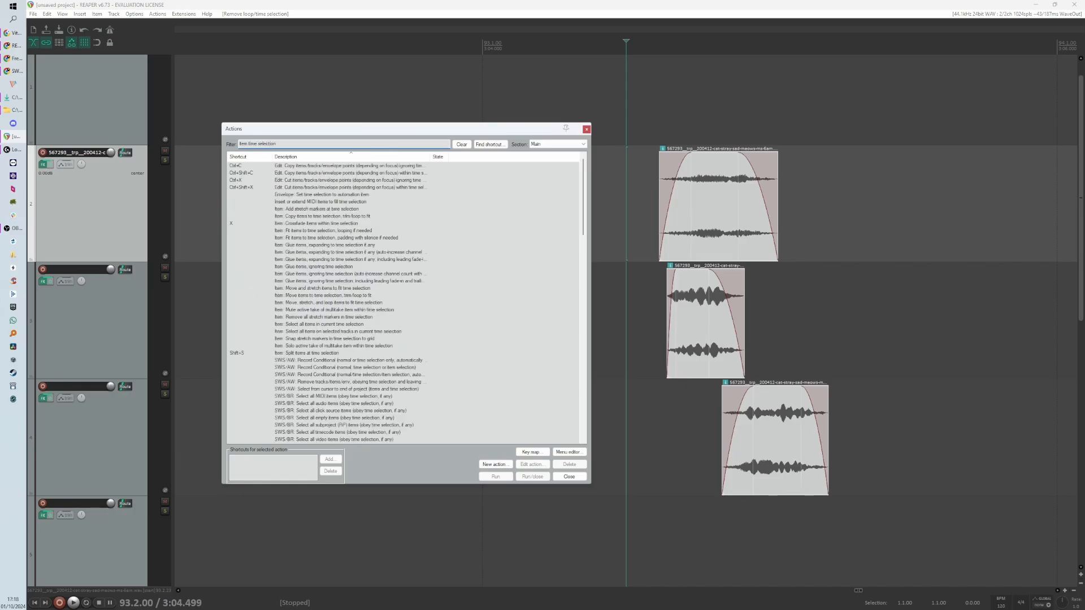
pyautogui.scroll(-10, 408, 418)
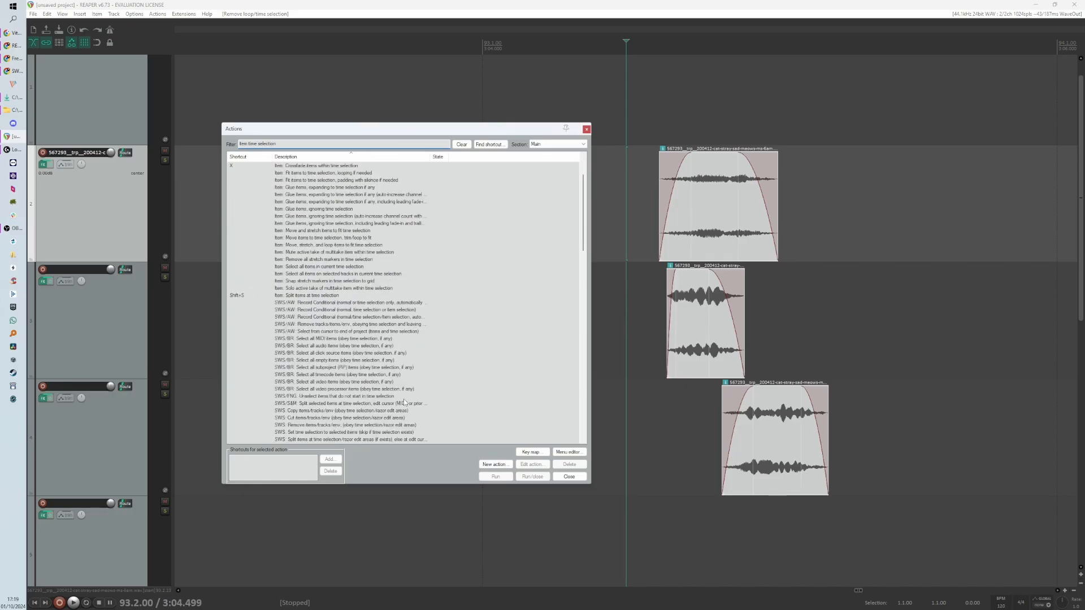
pyautogui.scroll(-12, 399, 397)
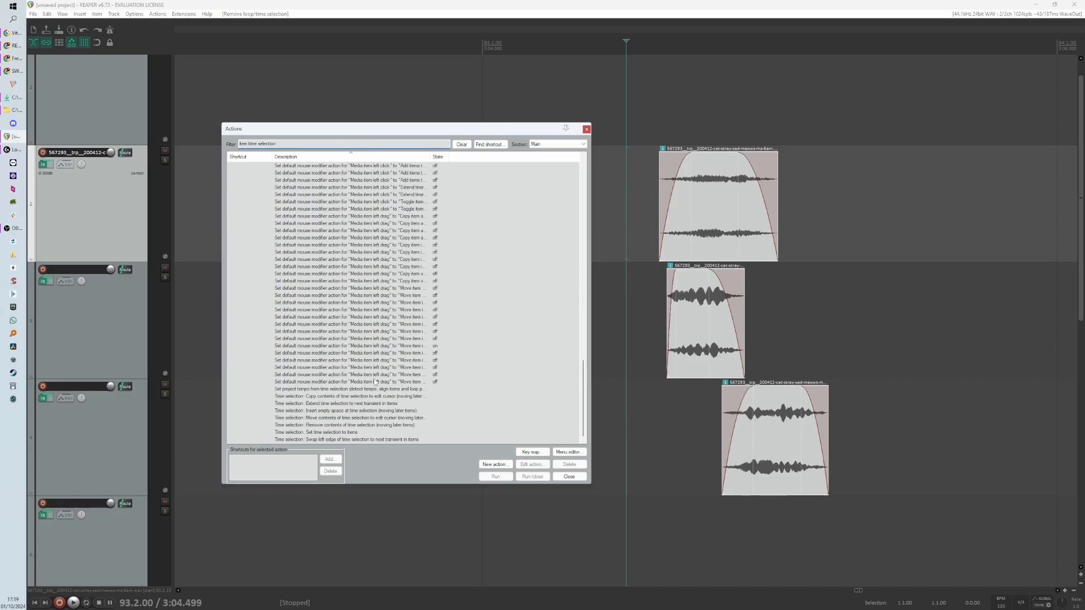
pyautogui.scroll(20, 375, 382)
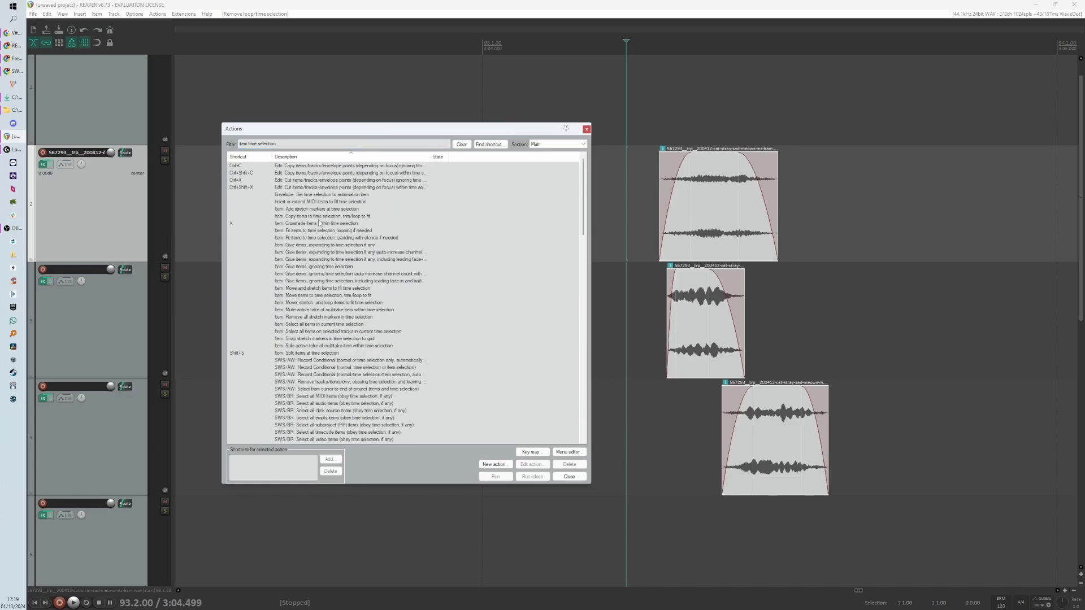
pyautogui.scroll(-10, 312, 357)
pyautogui.scroll(-15, 312, 357)
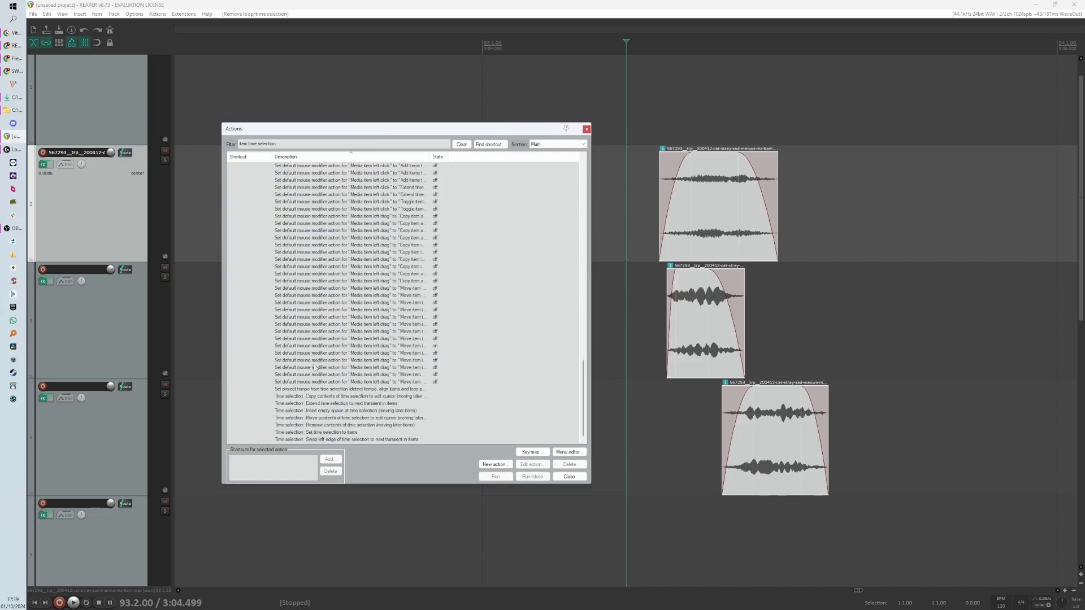
pyautogui.click(323, 433)
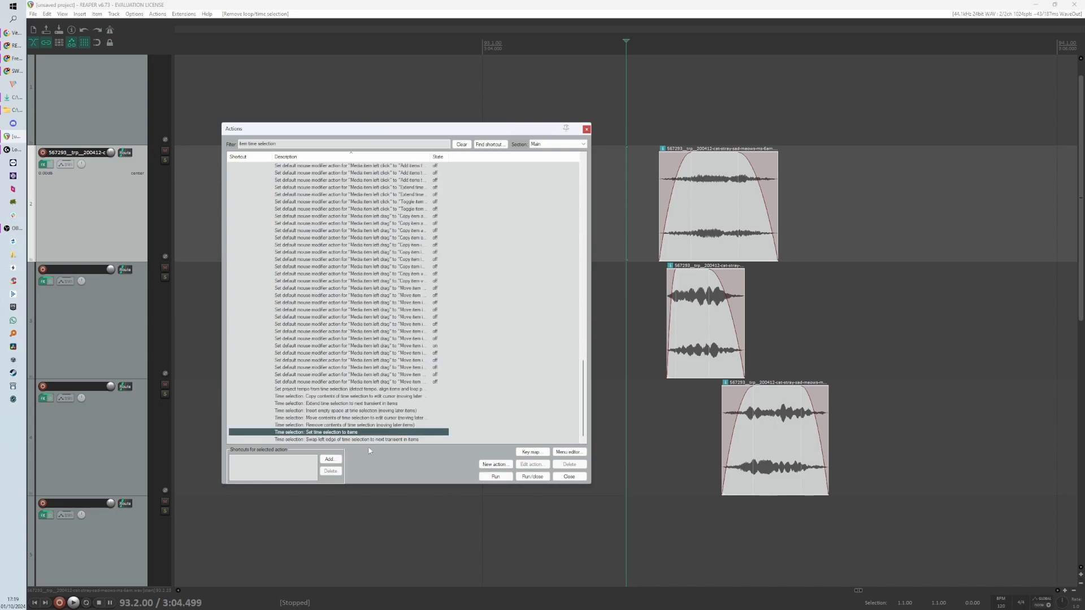
pyautogui.click(500, 479)
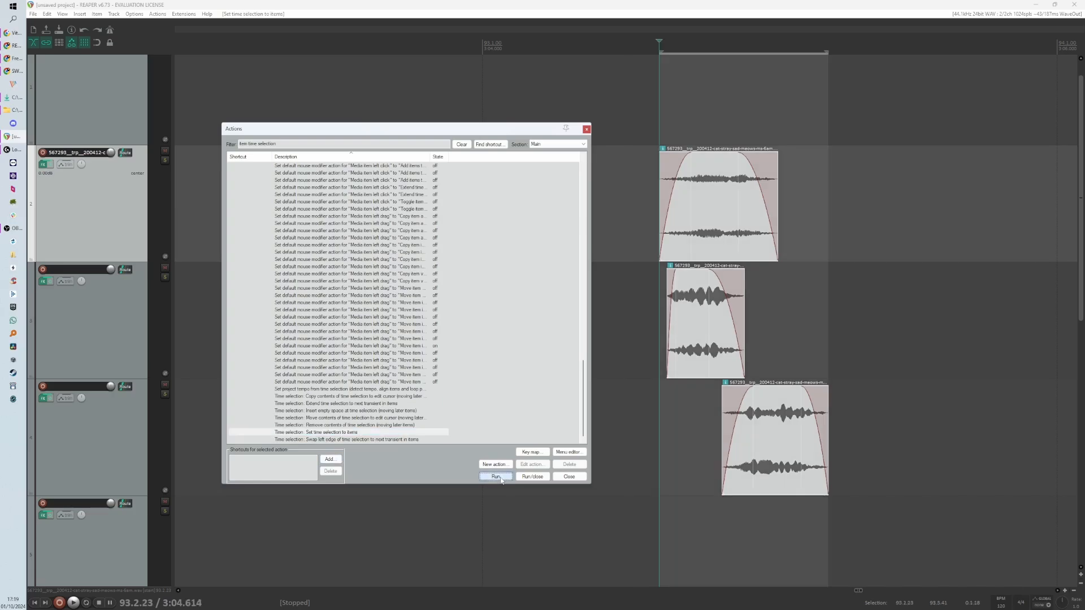
# - Try to assign Shift+S to Set time selection to items, cancelling the override
pyautogui.click(330, 460)
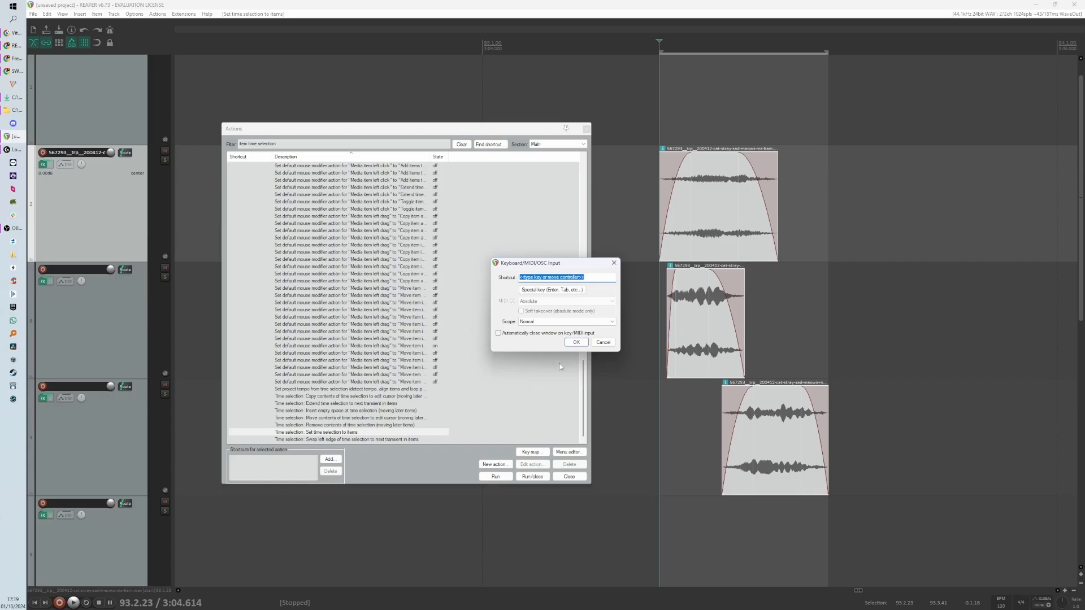
pyautogui.hotkey('shift', 's')
pyautogui.click(586, 344)
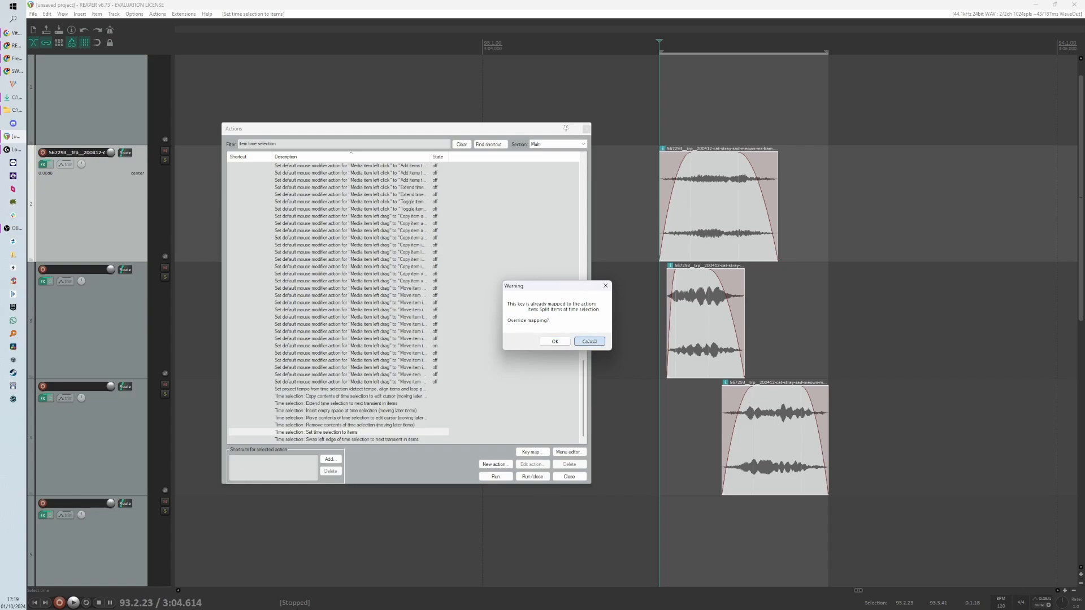
pyautogui.click(588, 342)
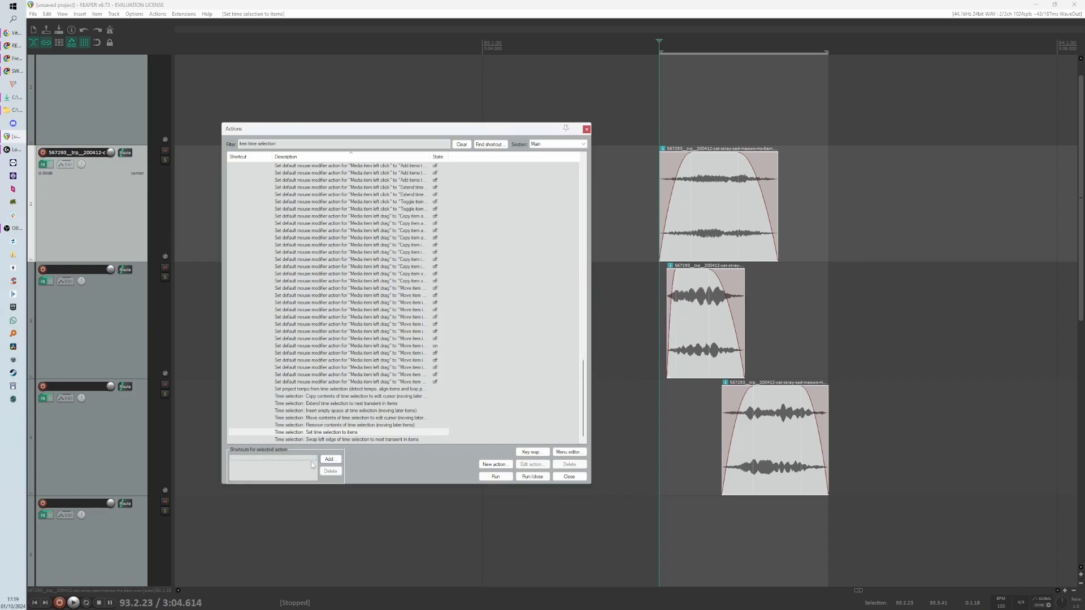
# - Assign Ctrl+S as the shortcut for Set time selection to items, overriding the existing mapping, and close the Actions list
pyautogui.click(330, 459)
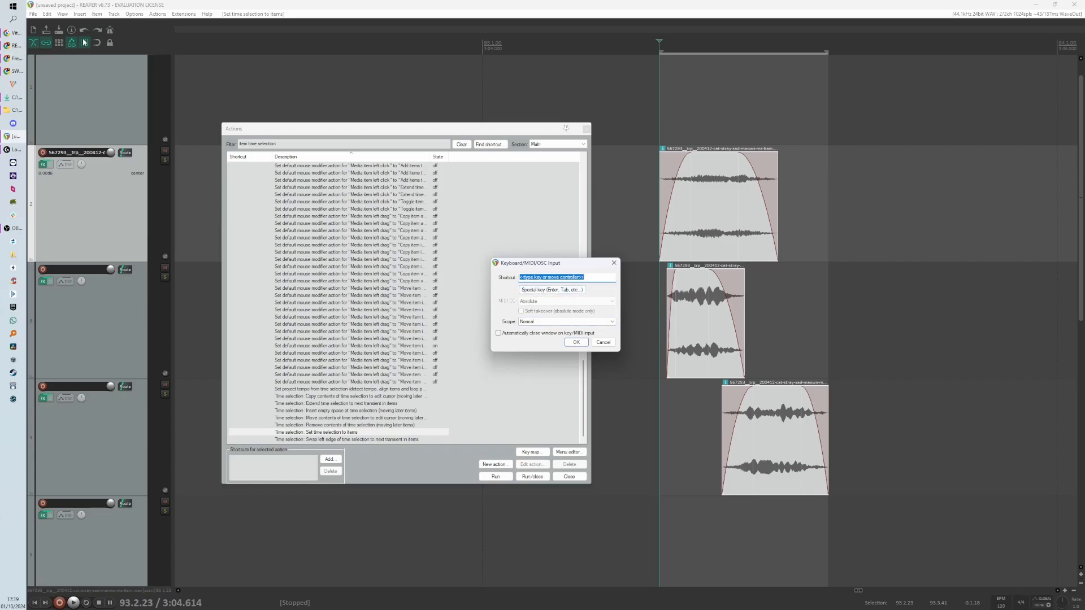
pyautogui.hotkey('ctrl', 's')
pyautogui.click(576, 342)
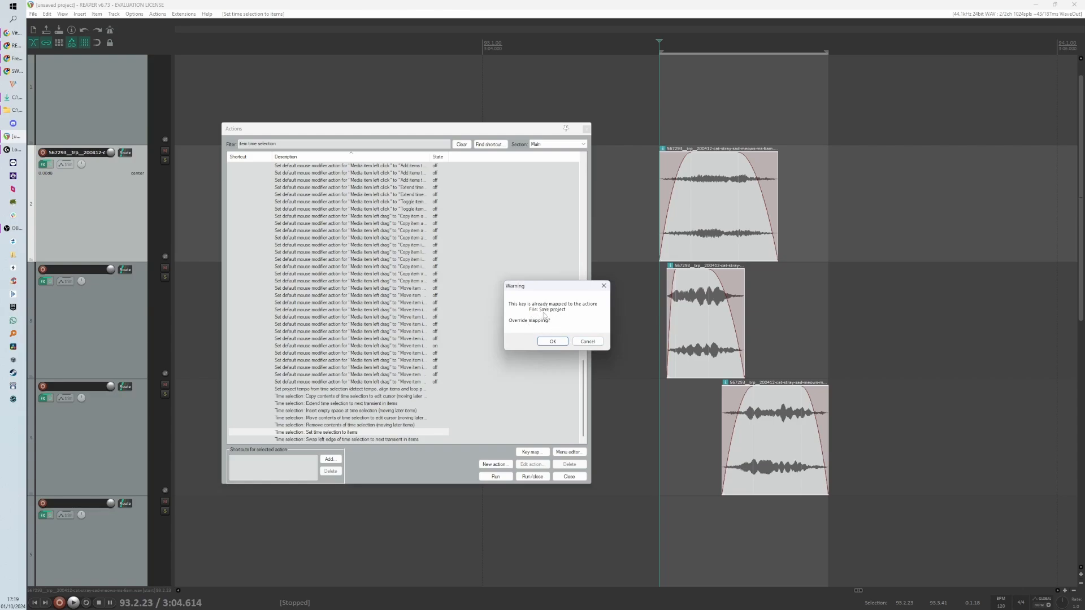
pyautogui.click(552, 344)
pyautogui.click(552, 342)
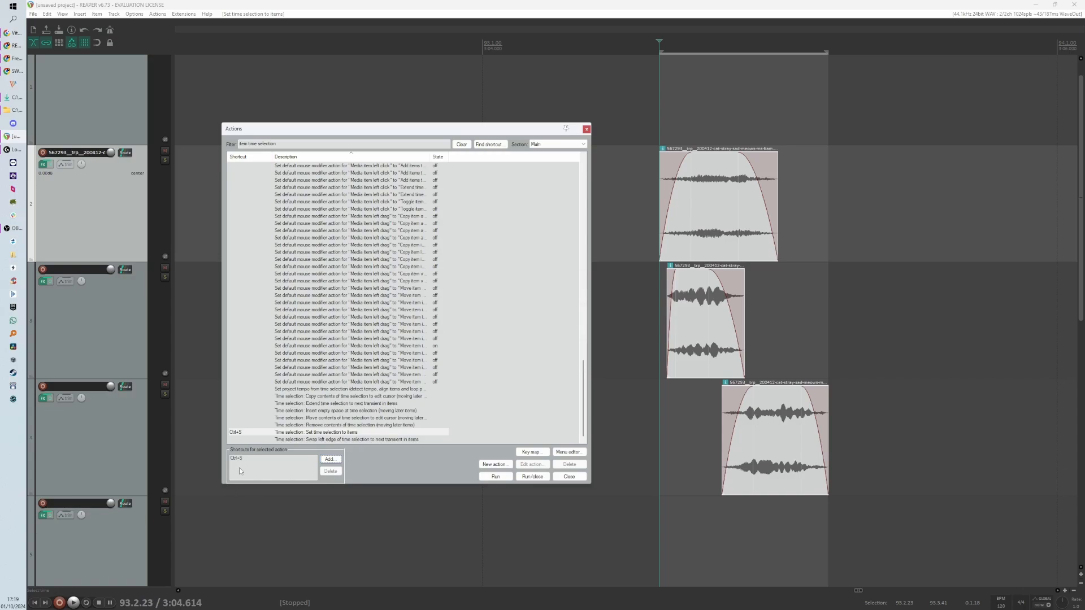
pyautogui.click(546, 478)
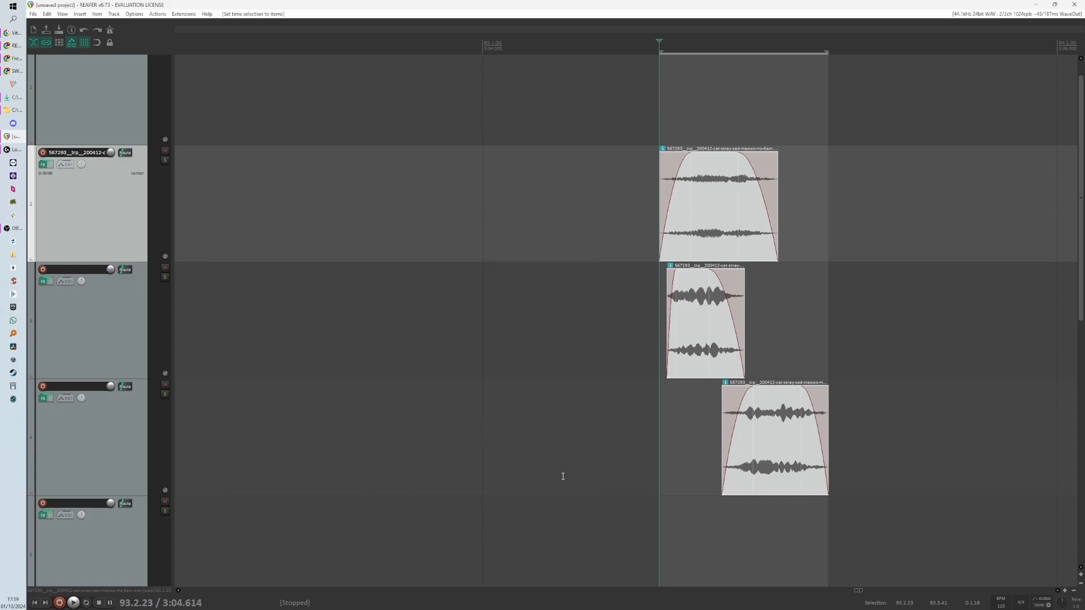
# - Test the new shortcut by setting the time selection to all three meows, then clear it
pyautogui.click(605, 335)
pyautogui.press('Escape')
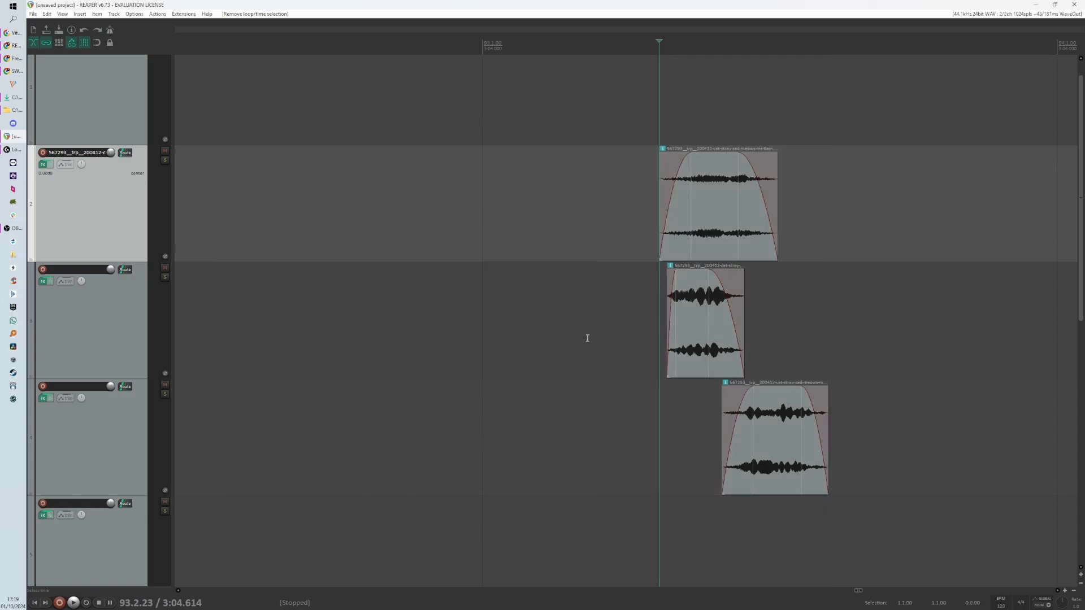
pyautogui.moveTo(630, 171)
pyautogui.mouseDown()
pyautogui.moveTo(772, 313)
pyautogui.moveTo(828, 467)
pyautogui.mouseUp()
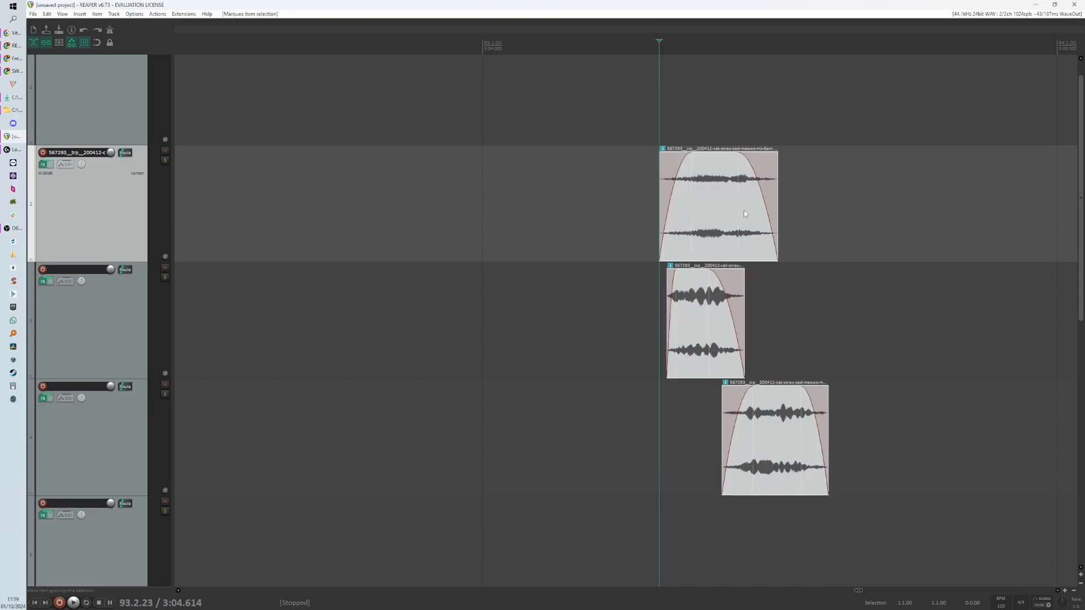
pyautogui.press('t')
pyautogui.click(901, 324)
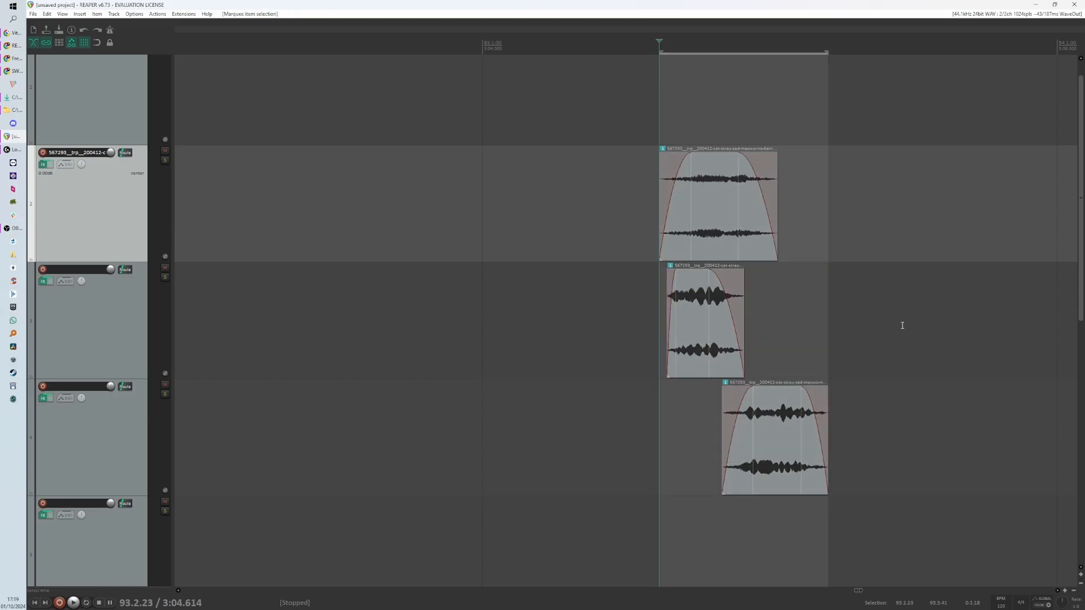
pyautogui.press('Escape')
# - Set the time selection to the top meow alone, then to the middle meow alone, clearing each
pyautogui.click(699, 231)
pyautogui.press('t')
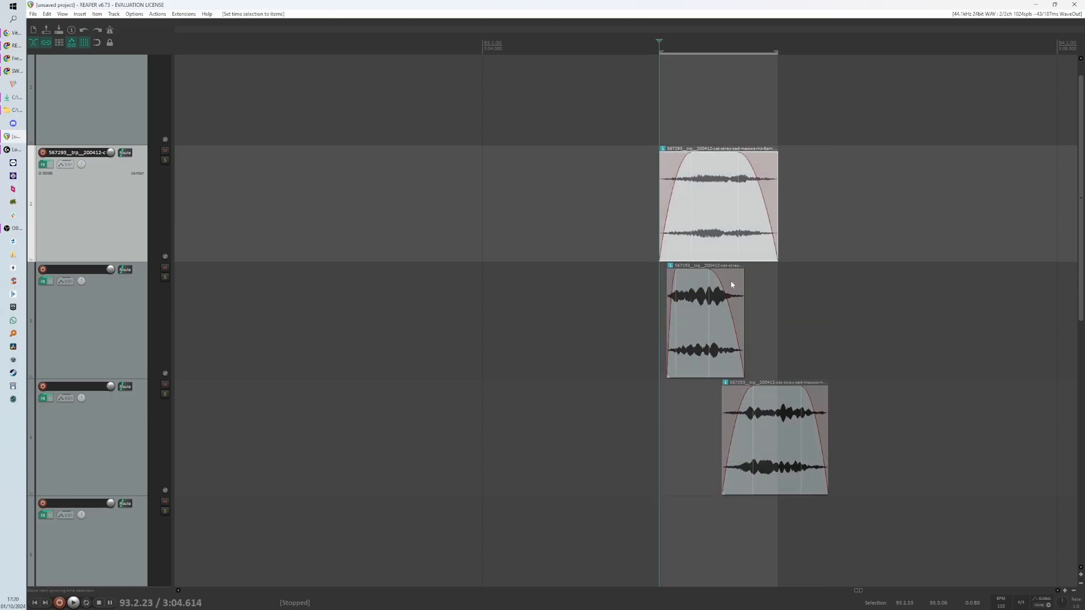
pyautogui.press('Escape')
pyautogui.click(687, 336)
pyautogui.press('t')
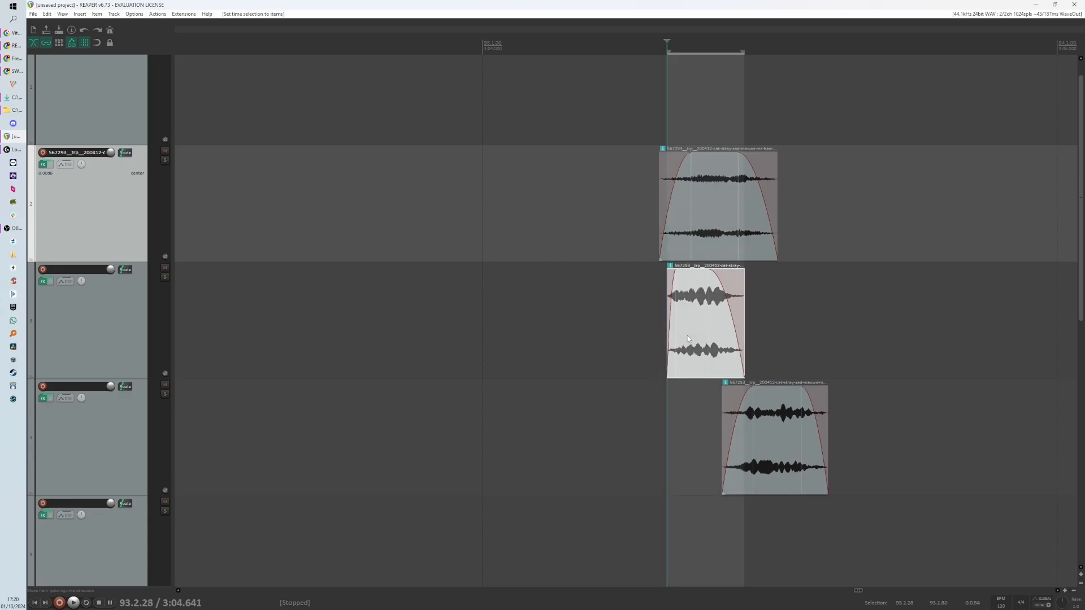
pyautogui.press('Escape')
# - Set the time selection to all three meows and add a region over it
pyautogui.moveTo(631, 208); pyautogui.dragTo(858, 456)
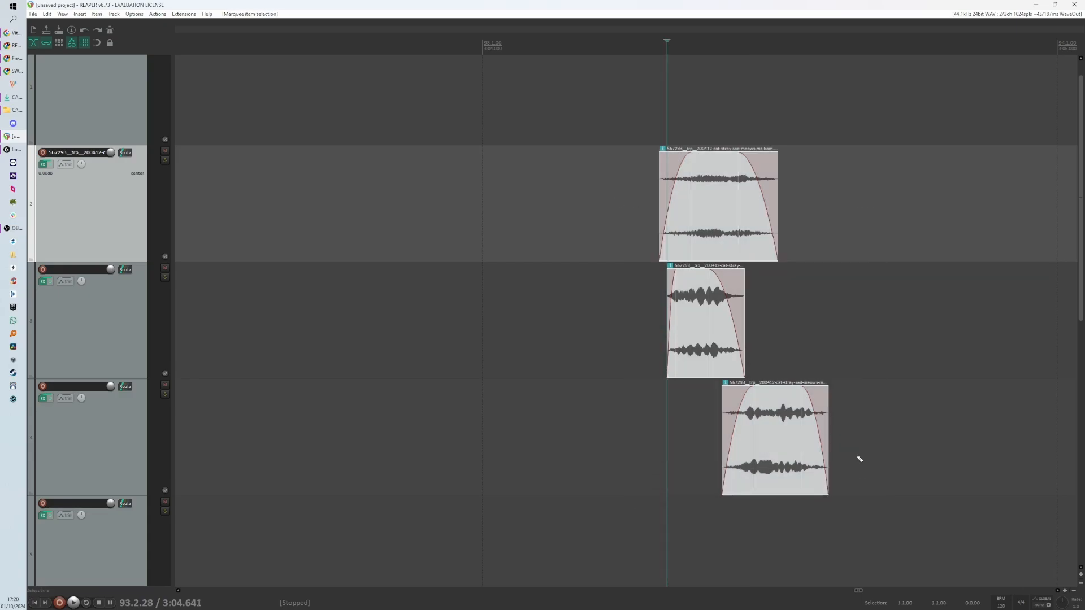
pyautogui.press('t')
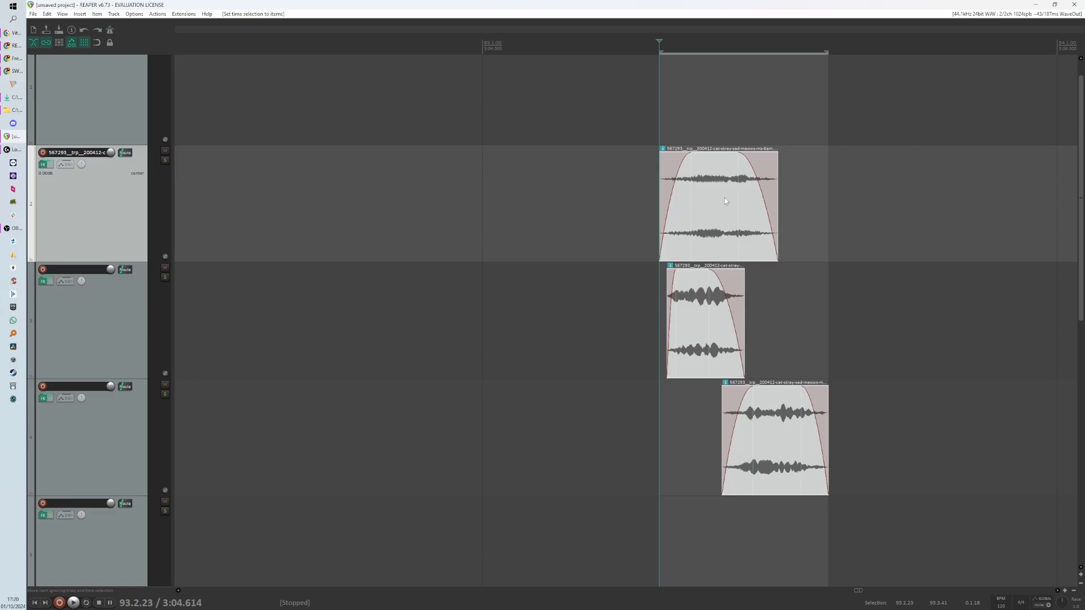
pyautogui.hotkey('shift', 'r')
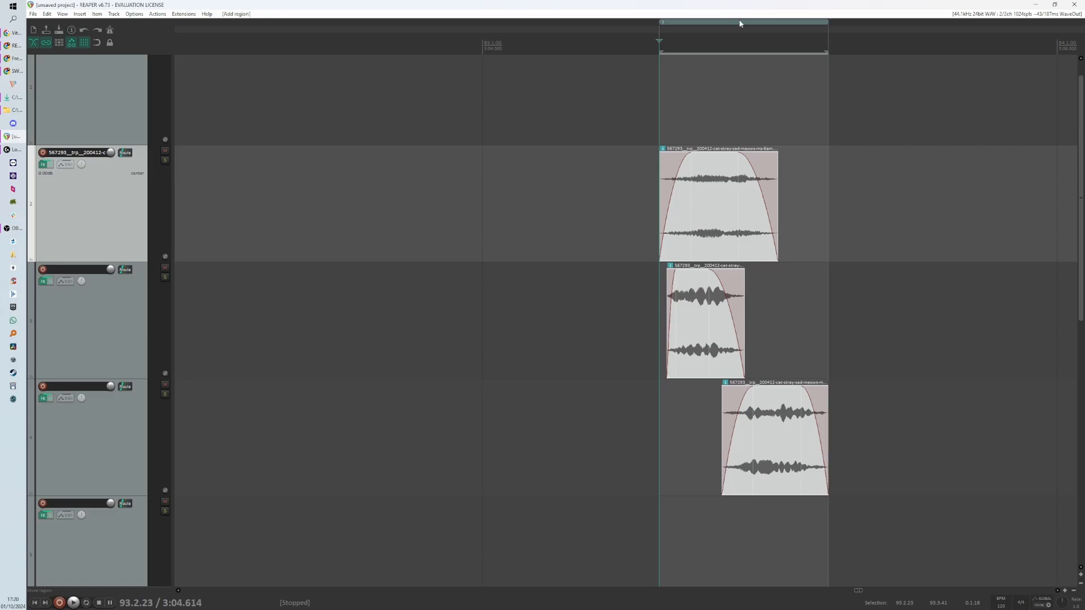
# - Open the new region's Edit Region dialog and cancel it
pyautogui.doubleClick(705, 24)
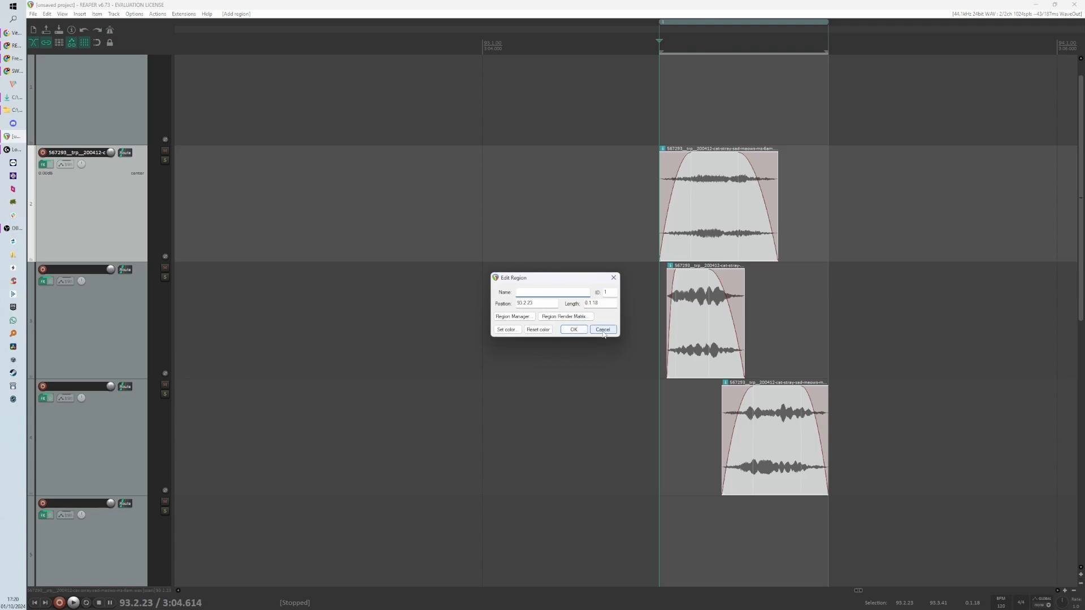
pyautogui.click(603, 329)
pyautogui.click(619, 362)
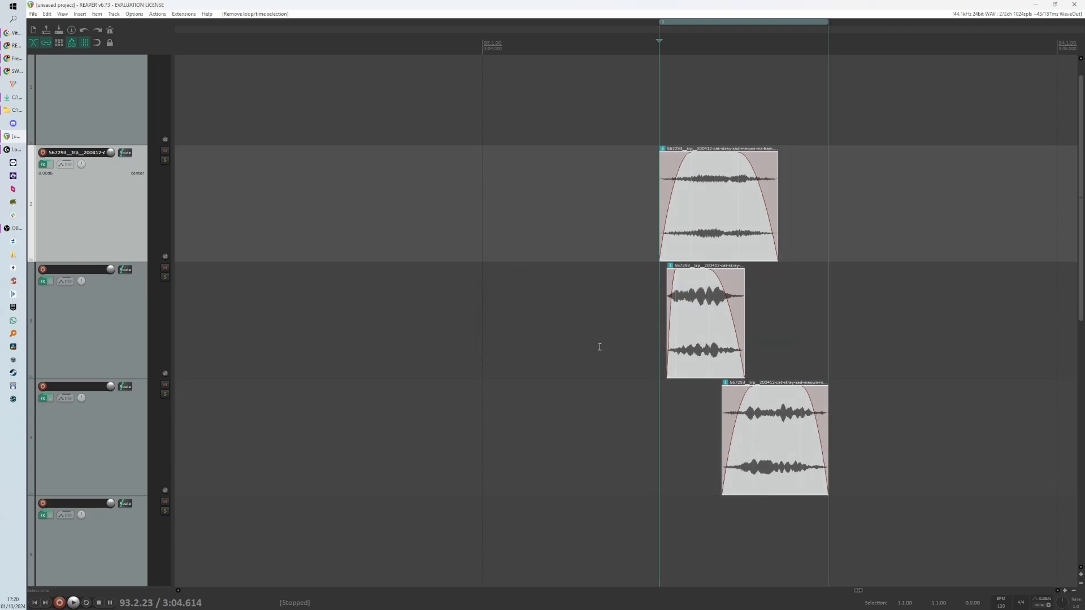
# - Zoom out, select the region's time range and place the edit cursor after the meows
pyautogui.scroll(-7, 600, 347)
pyautogui.moveTo(681, 309); pyautogui.dragTo(720, 309)
pyautogui.moveTo(767, 321); pyautogui.dragTo(836, 325)
pyautogui.moveTo(891, 329); pyautogui.dragTo(939, 332)
pyautogui.scroll(5, 660, 346)
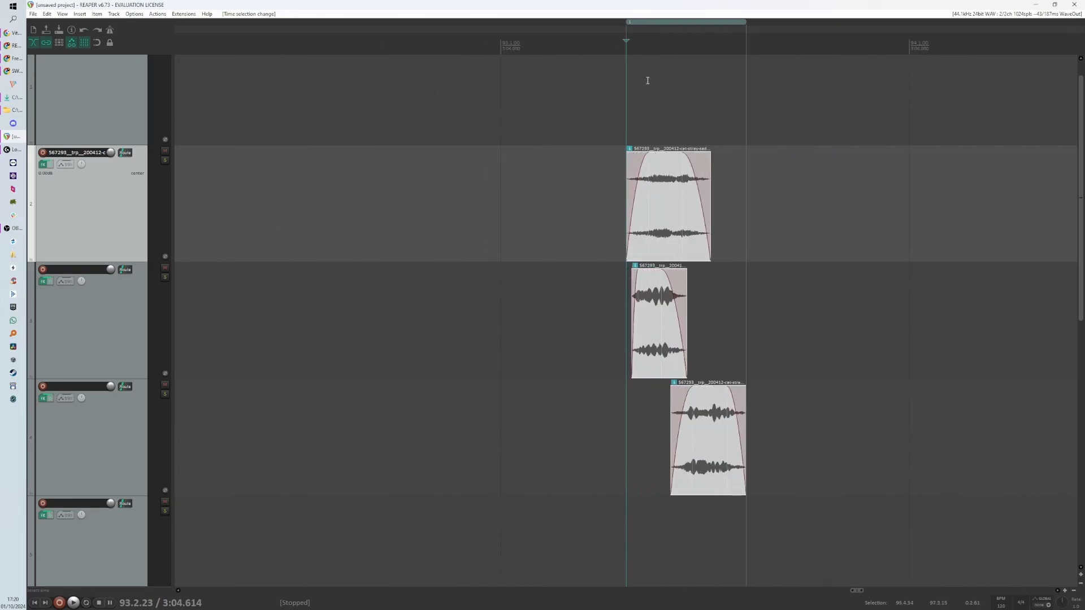
pyautogui.doubleClick(669, 40)
pyautogui.click(819, 300)
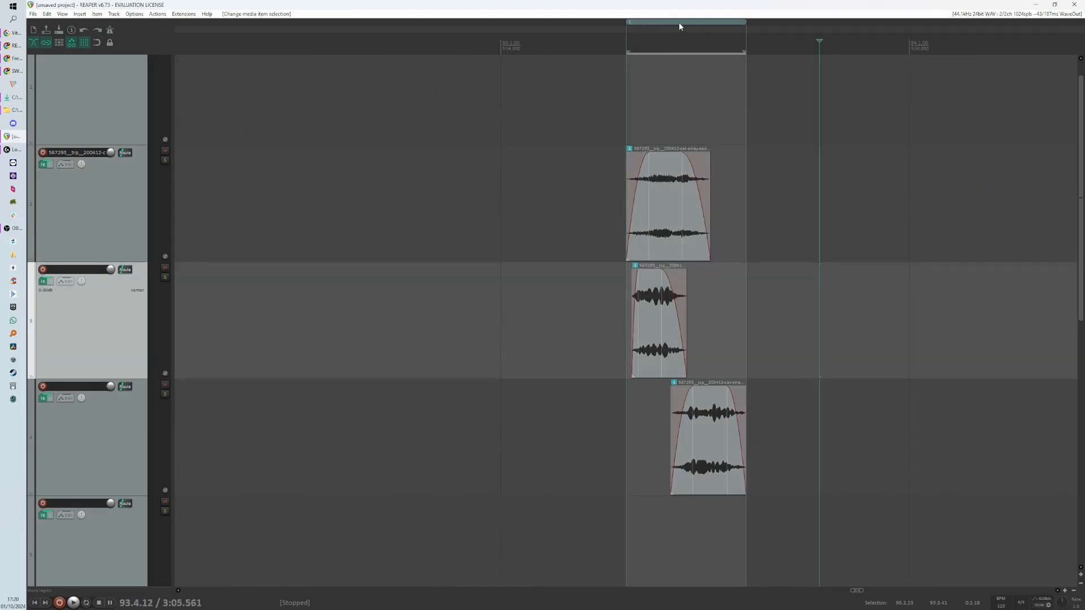
# - Select the region's time range and marquee-select all three meow items
pyautogui.click(679, 22)
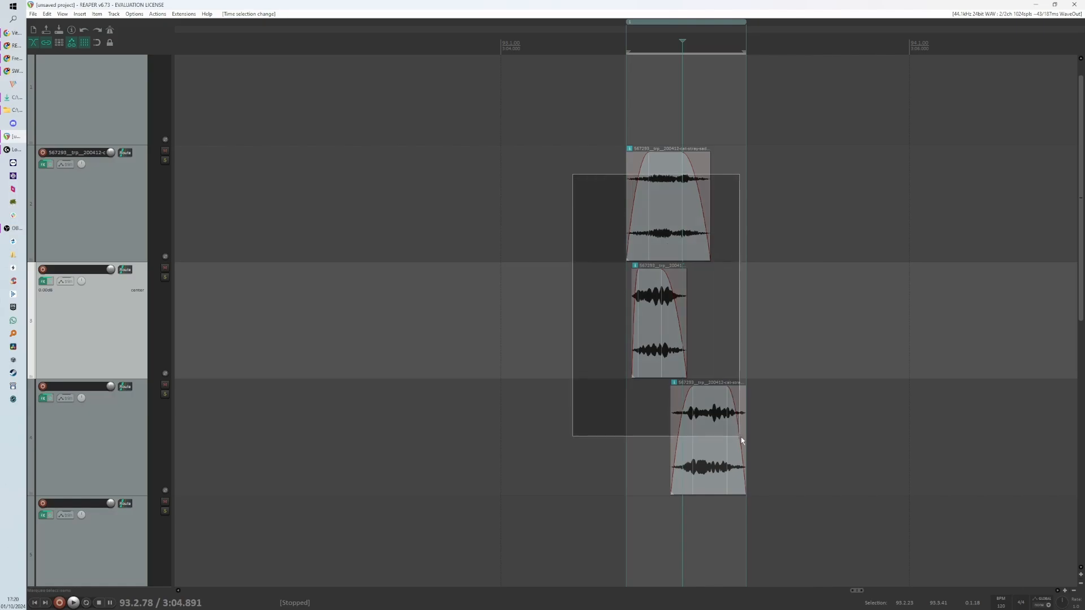
pyautogui.moveTo(571, 173); pyautogui.dragTo(741, 436)
pyautogui.scroll(-3, 543, 239)
pyautogui.scroll(4, 620, 93)
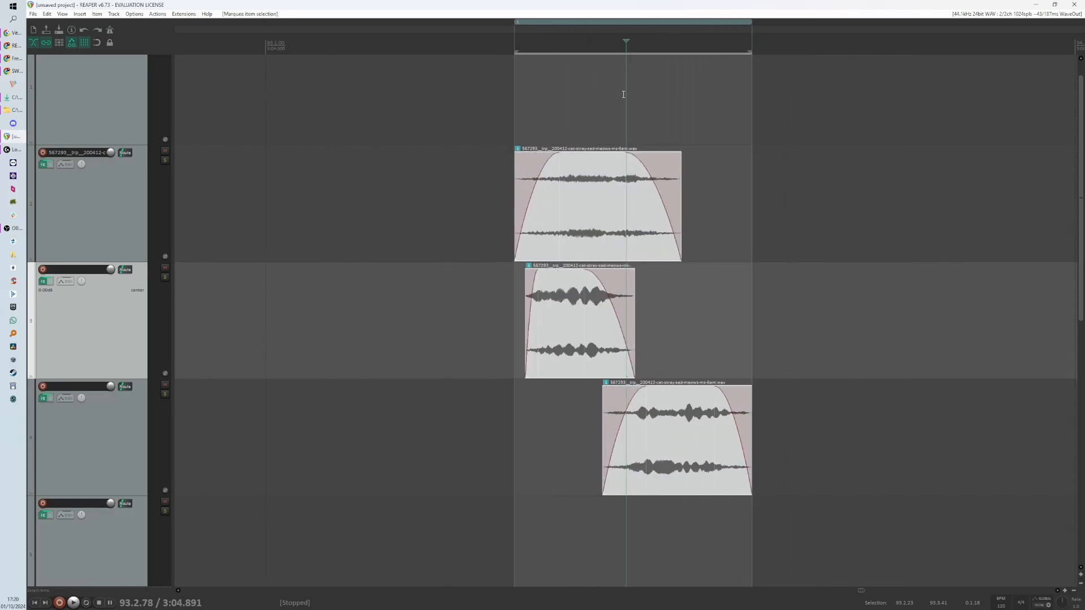
pyautogui.scroll(-2, 538, 106)
pyautogui.scroll(3, 543, 85)
pyautogui.scroll(-2, 543, 86)
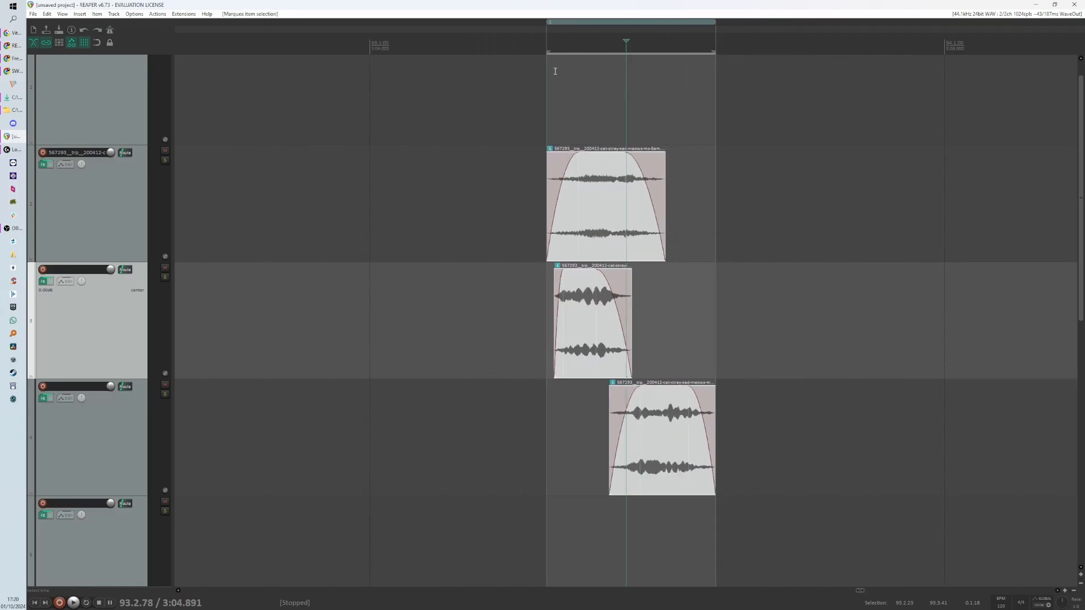
# - Name the region in its Edit Region dialog
pyautogui.doubleClick(573, 20)
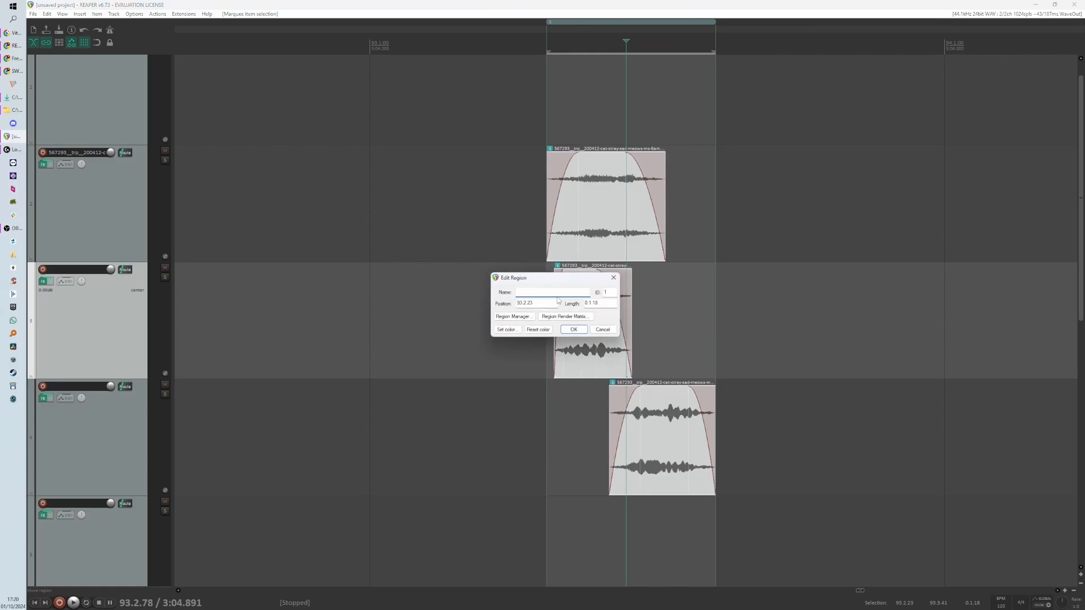
pyautogui.write('cat purr')
pyautogui.press('Return')
# - Clear the time selection, then reselect the region's time range from the ruler
pyautogui.scroll(-5, 523, 319)
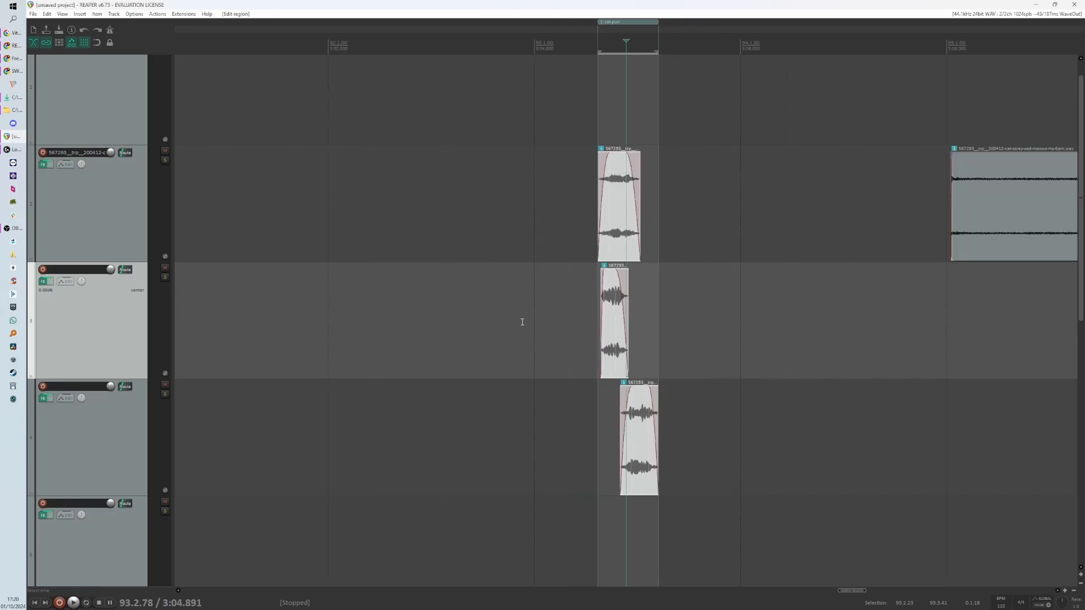
pyautogui.press('Escape')
pyautogui.scroll(-2, 568, 280)
pyautogui.scroll(-2, 560, 244)
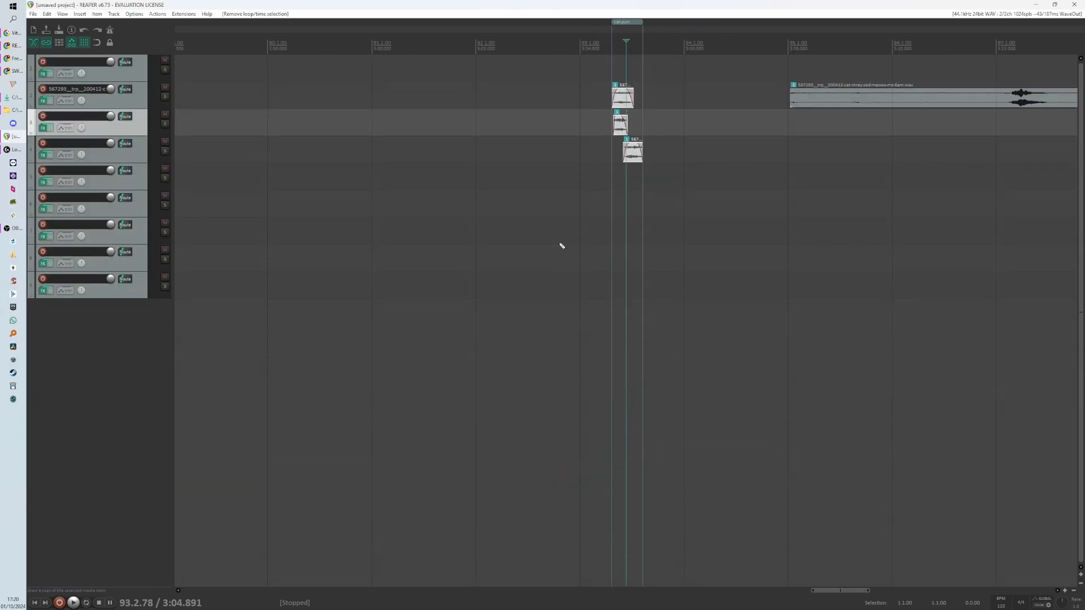
pyautogui.scroll(-4, 496, 175)
pyautogui.scroll(-3, 808, 163)
pyautogui.scroll(2, 364, 73)
pyautogui.scroll(6, 601, 109)
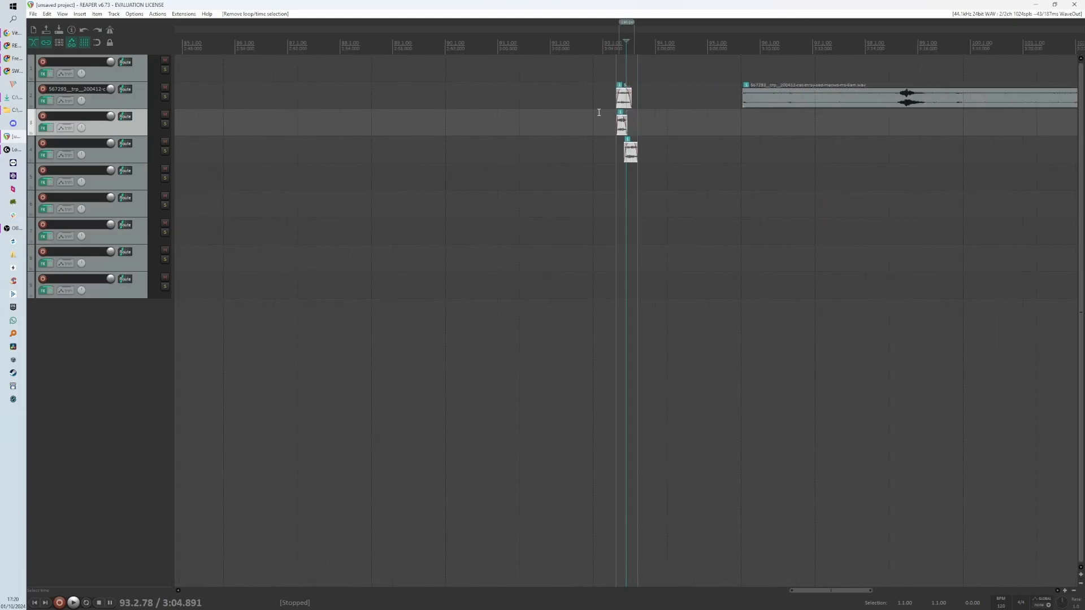
pyautogui.doubleClick(597, 40)
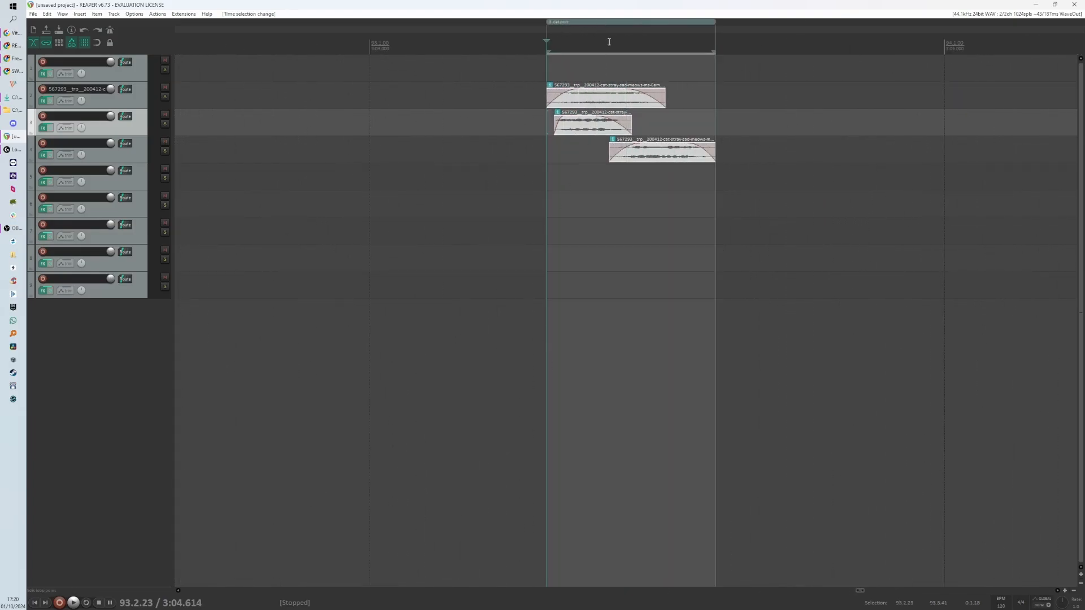
# - Open the Render to File dialog, set its bounds to Time selection, and cancel it
pyautogui.click(32, 13)
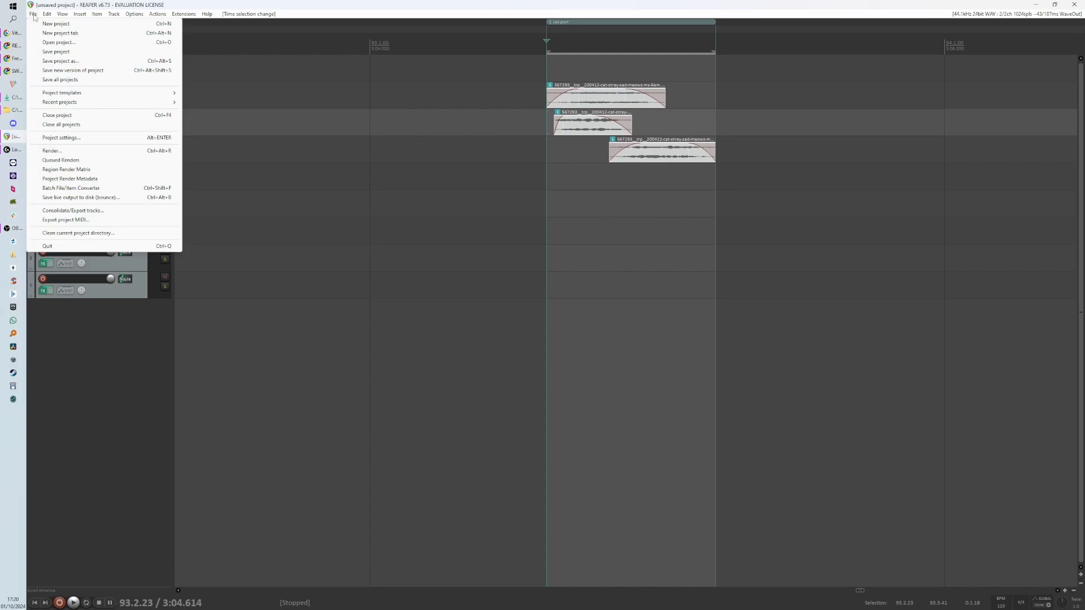
pyautogui.click(70, 150)
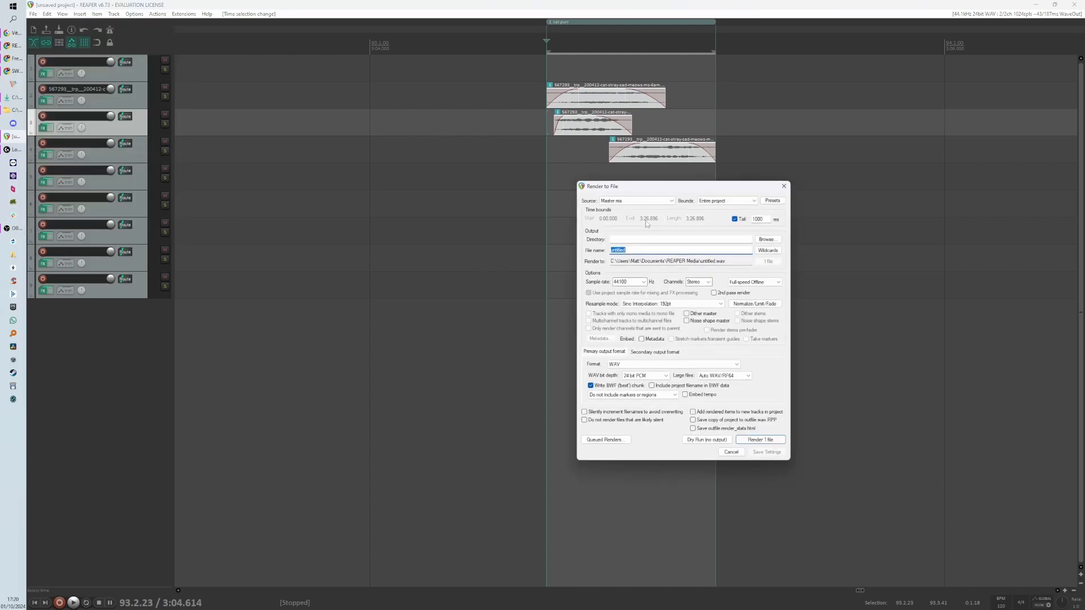
pyautogui.scroll(2, 589, 106)
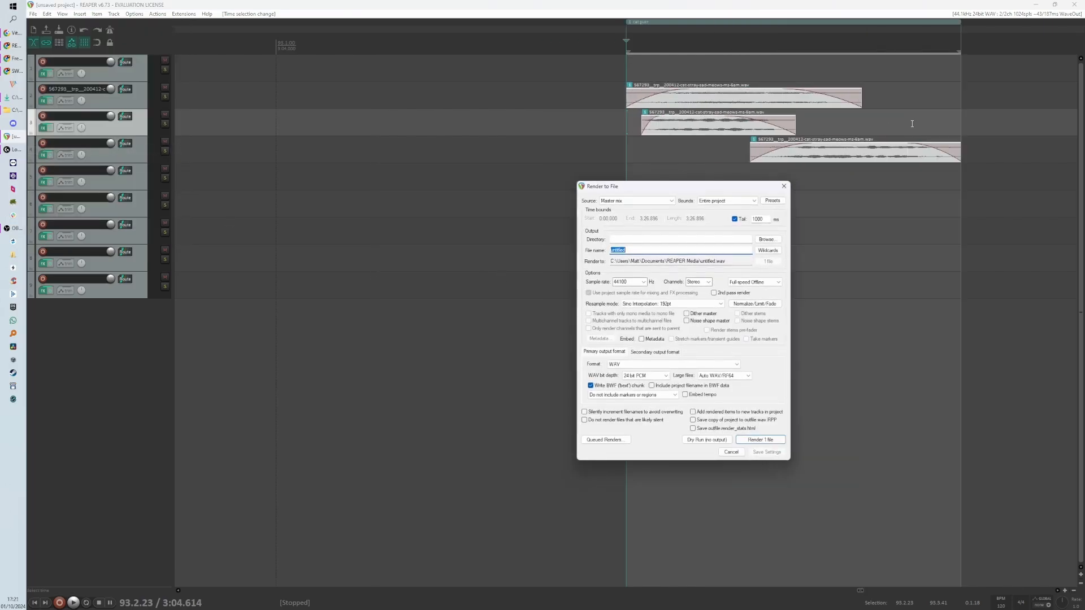
pyautogui.click(739, 201)
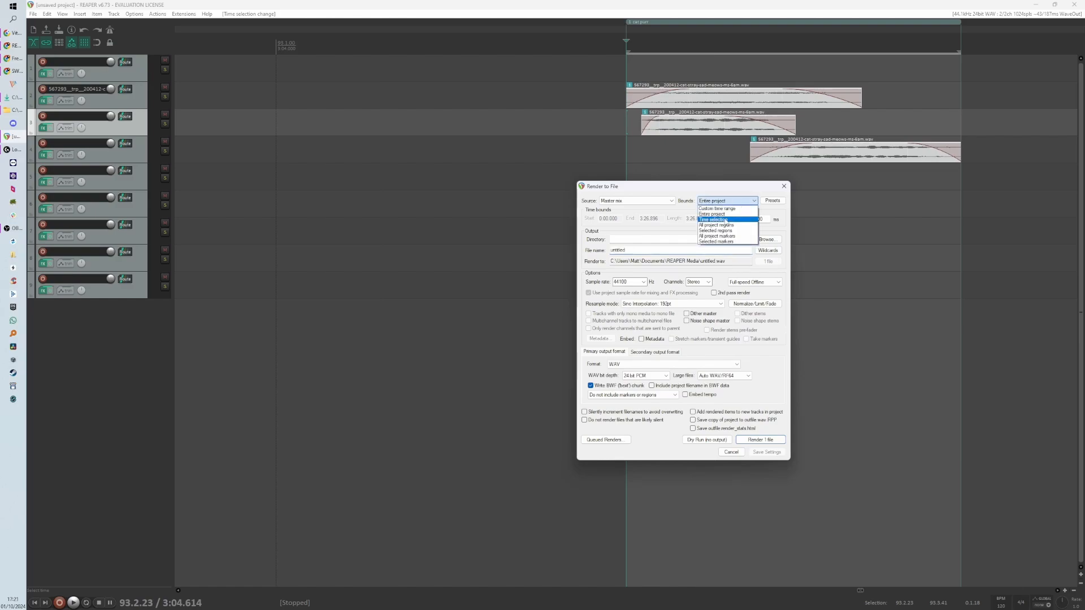
pyautogui.click(725, 221)
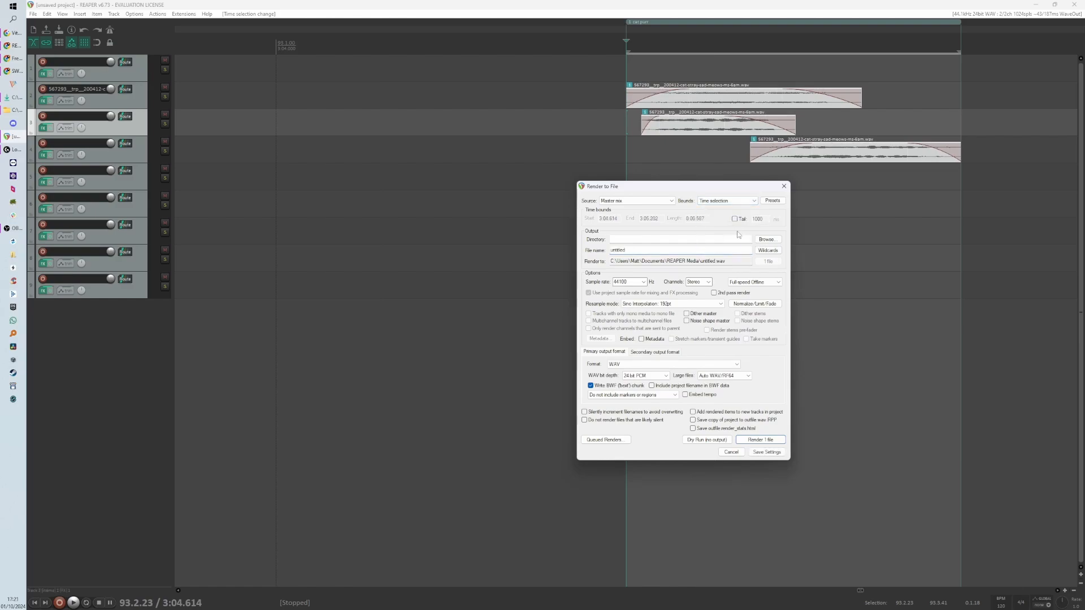
pyautogui.moveTo(724, 191); pyautogui.dragTo(544, 203)
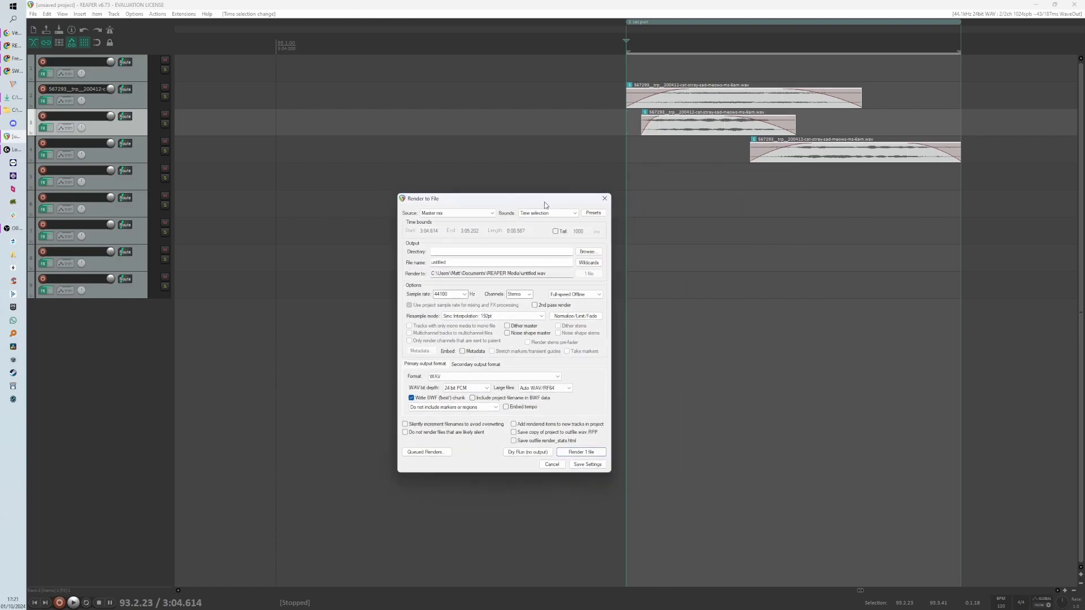
pyautogui.click(544, 465)
pyautogui.scroll(-3, 421, 329)
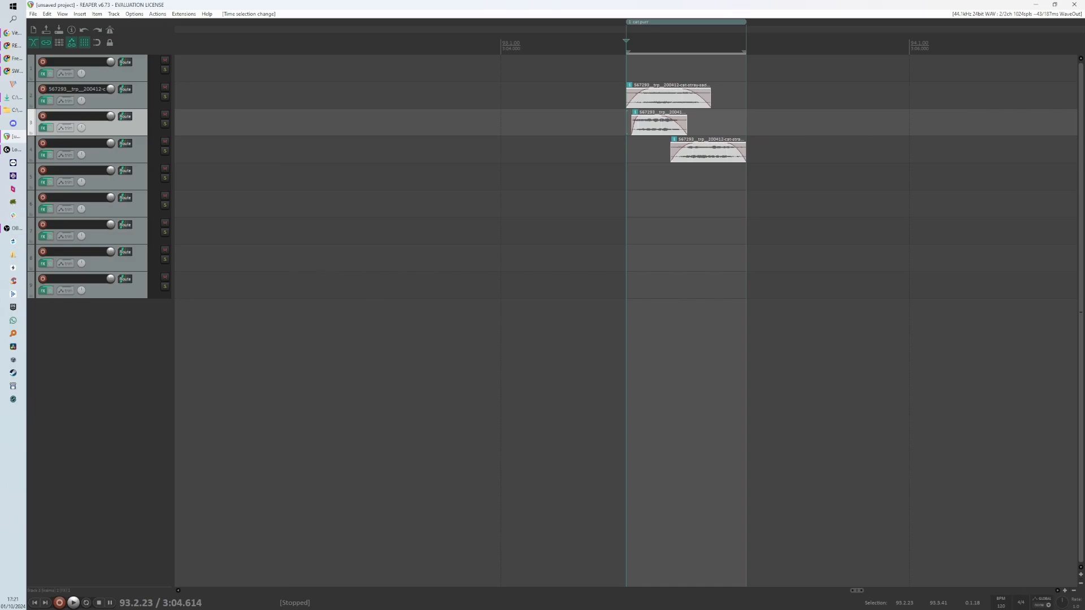
pyautogui.scroll(-5, 341, 198)
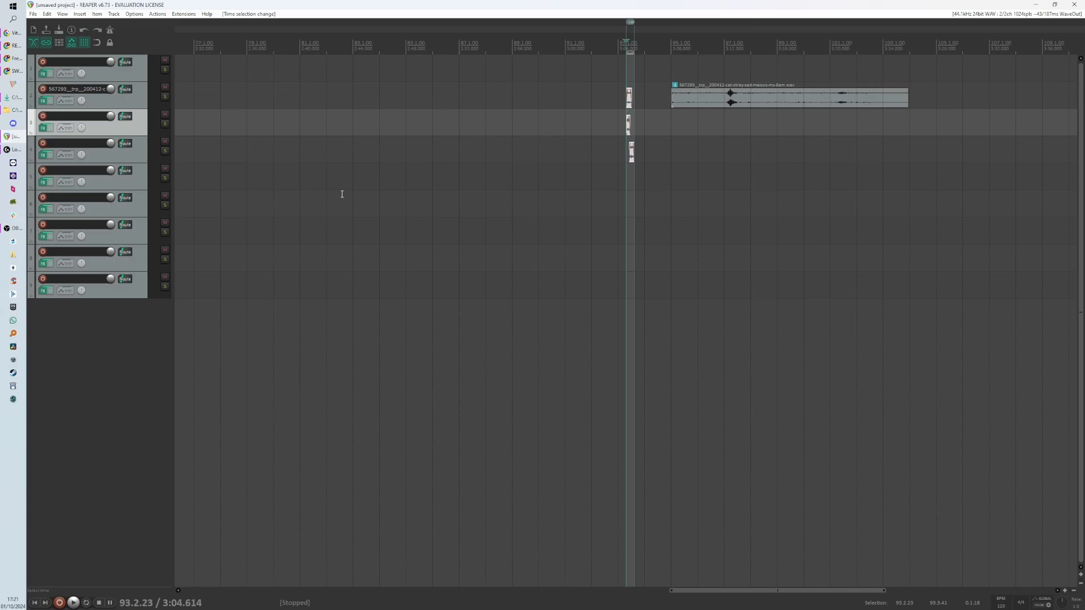
pyautogui.scroll(5, 648, 238)
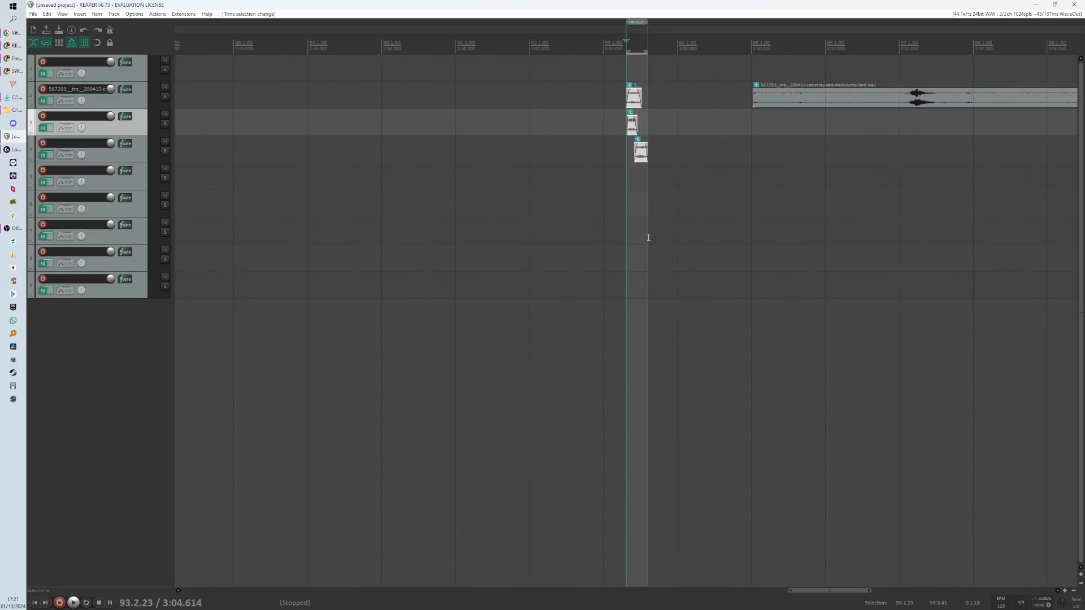
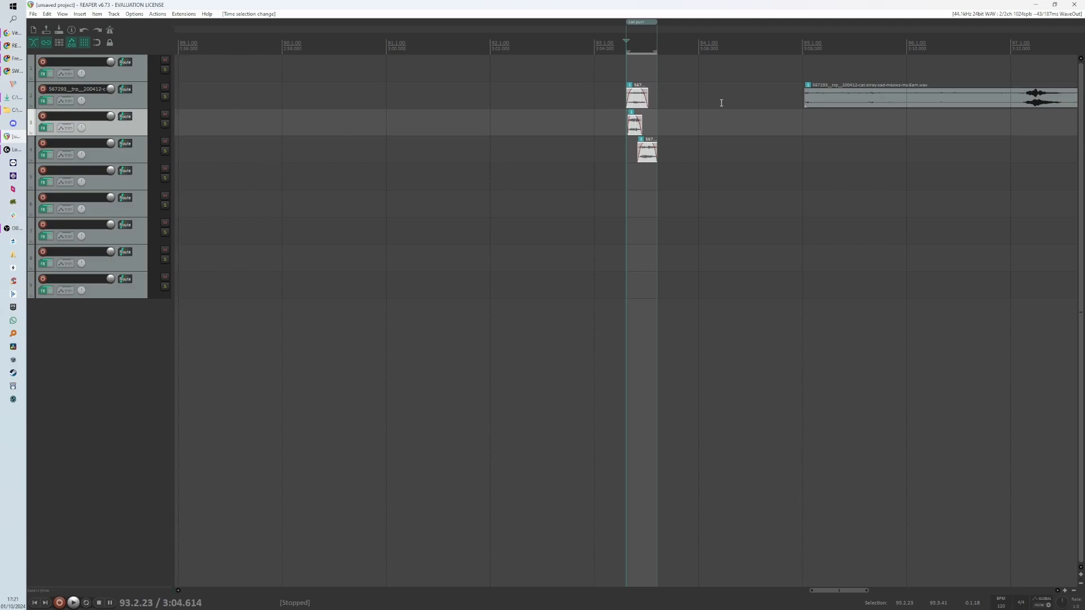
# - Move the long source meow item from track 2 down to track 5
pyautogui.scroll(-5, 462, 118)
pyautogui.moveTo(683, 108); pyautogui.dragTo(693, 188)
pyautogui.scroll(2, 706, 120)
pyautogui.scroll(8, 706, 119)
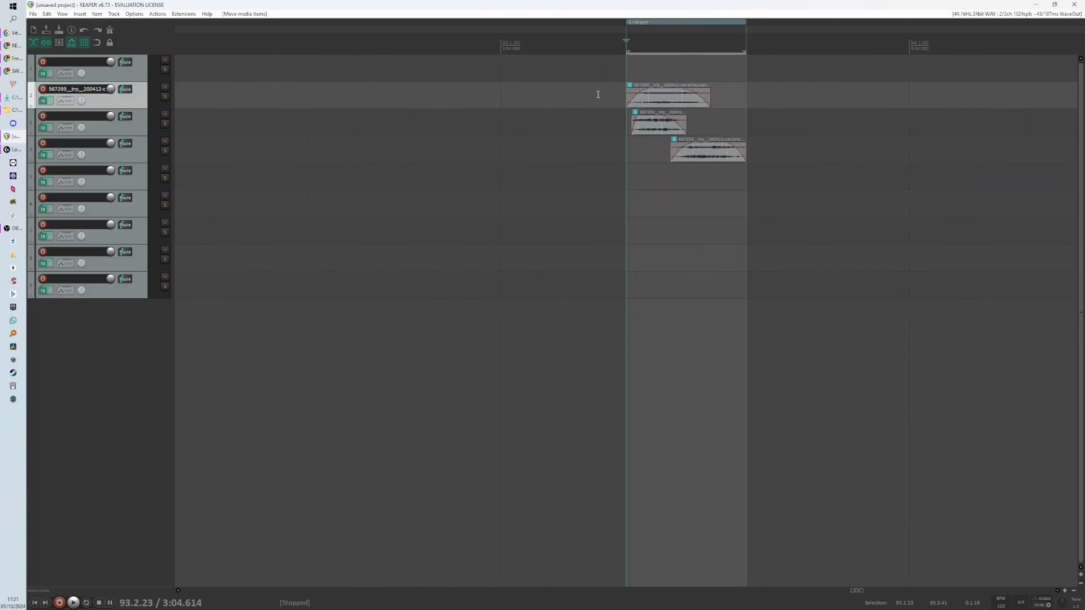
# - Marquee-select the three meow items inside the region
pyautogui.moveTo(612, 97); pyautogui.dragTo(704, 163)
pyautogui.scroll(2, 687, 137)
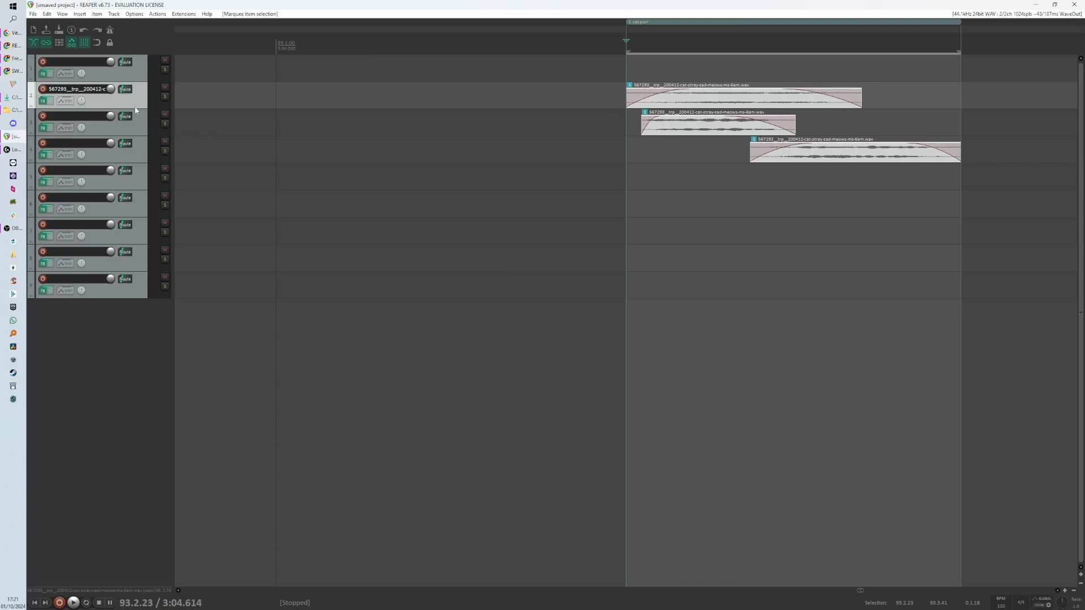
# - Clear the name of track 2
pyautogui.doubleClick(92, 90)
pyautogui.press('BackSpace')
pyautogui.press('Return')
# - Select tracks 2 to 4 and move them into a folder under track 1
pyautogui.moveTo(141, 130); pyautogui.dragTo(148, 155)
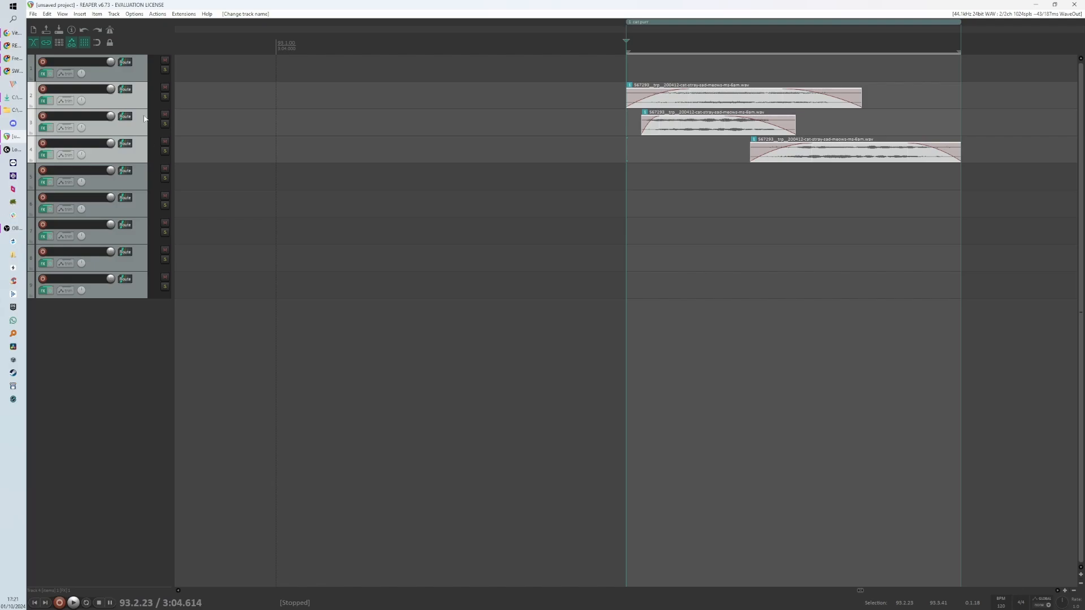
pyautogui.moveTo(141, 102); pyautogui.dragTo(138, 70)
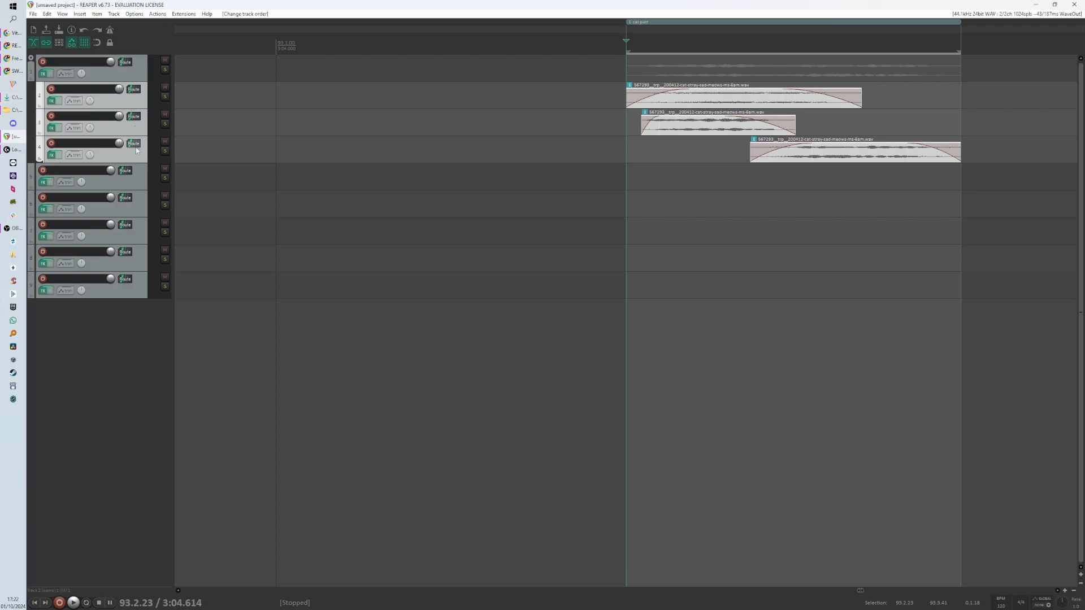
pyautogui.click(138, 78)
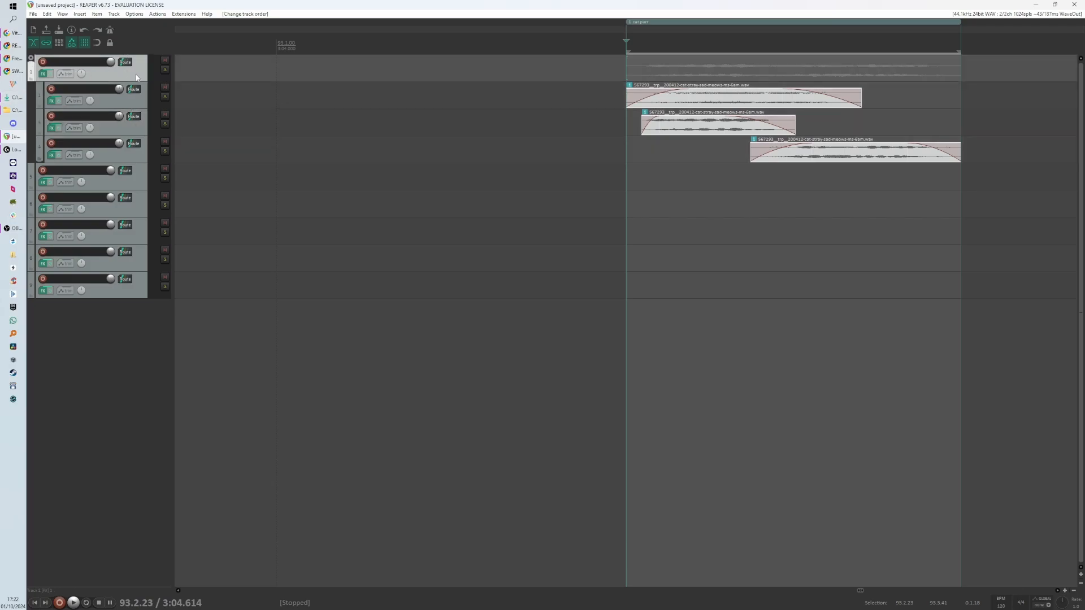
pyautogui.moveTo(110, 62); pyautogui.dragTo(110, 62)
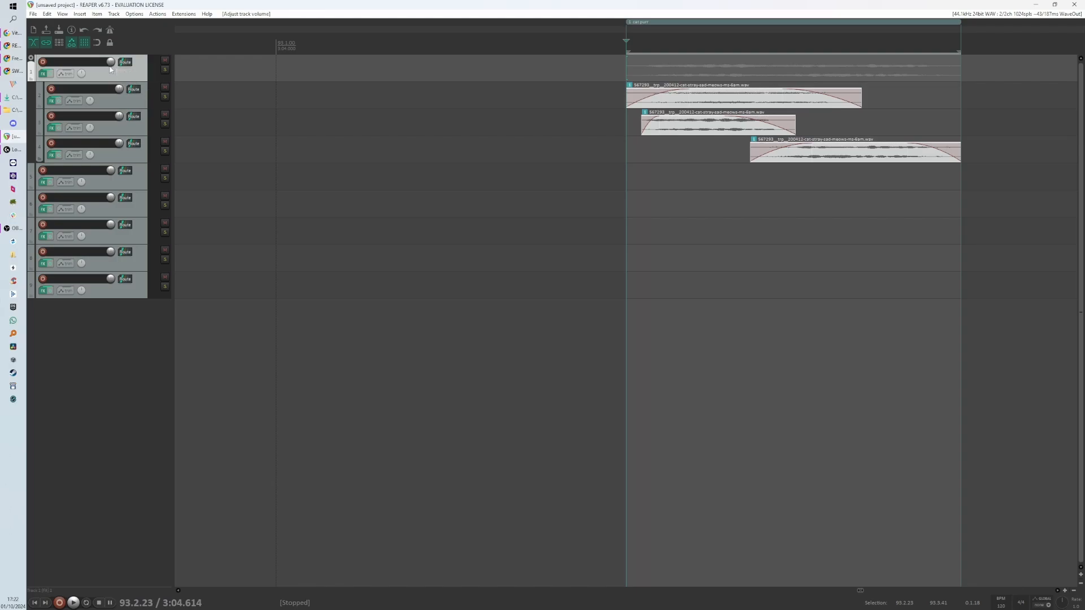
pyautogui.click(44, 74)
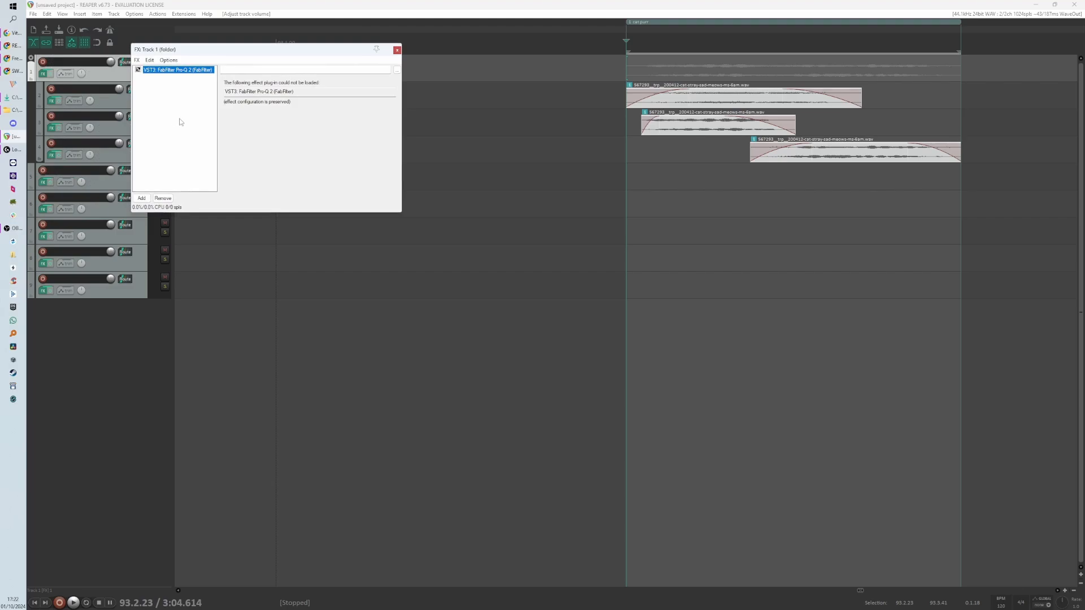
pyautogui.click(397, 50)
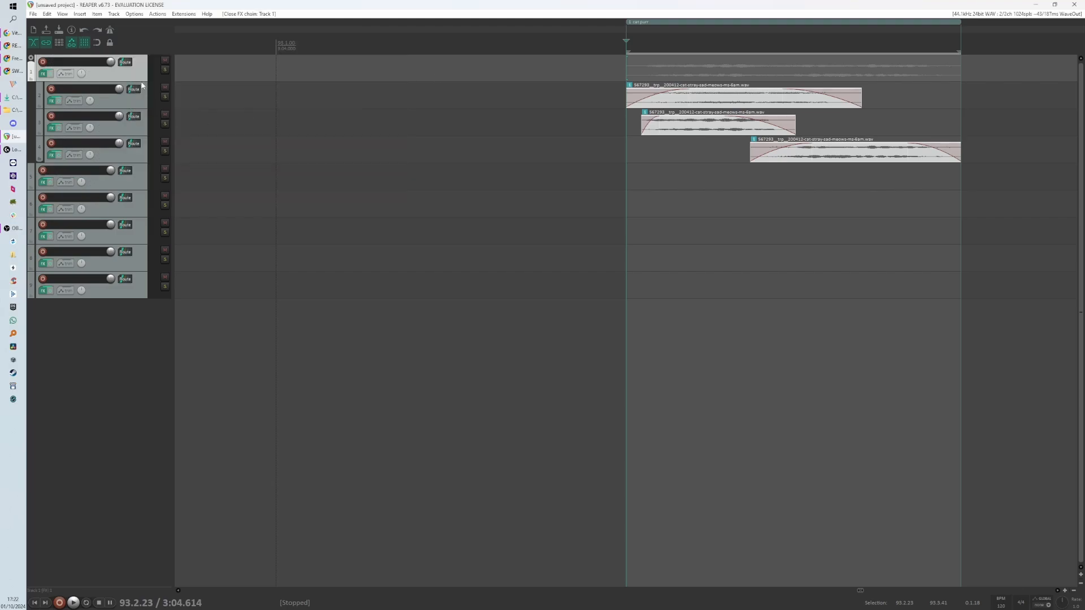
# - Select tracks 1 to 4 and set them to a custom green colour
pyautogui.click(136, 159)
pyautogui.click(142, 75)
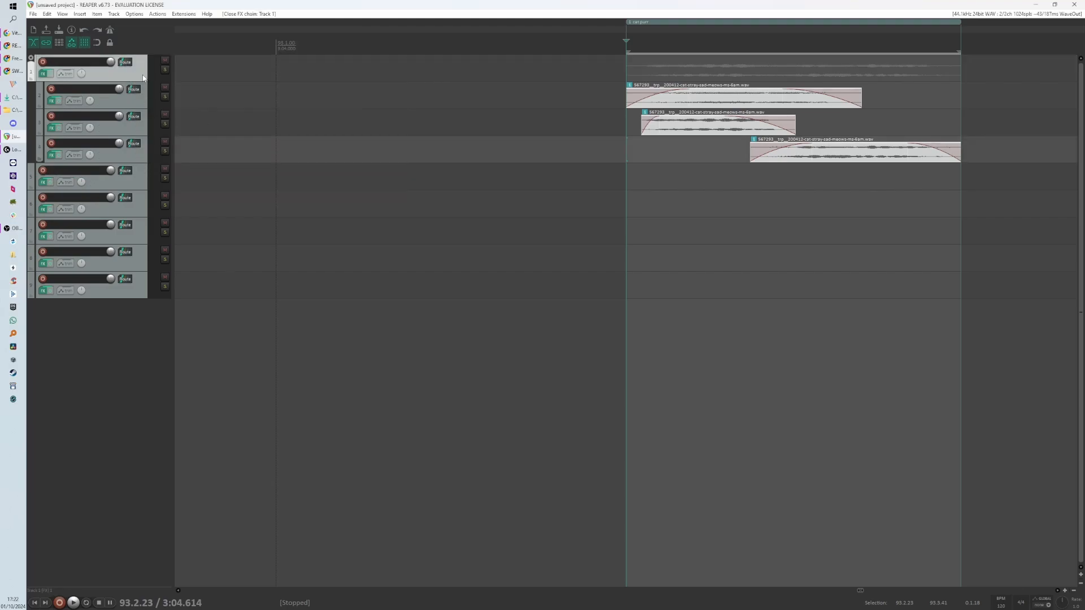
pyautogui.keyDown('shift'); pyautogui.click(137, 161); pyautogui.keyUp('shift')
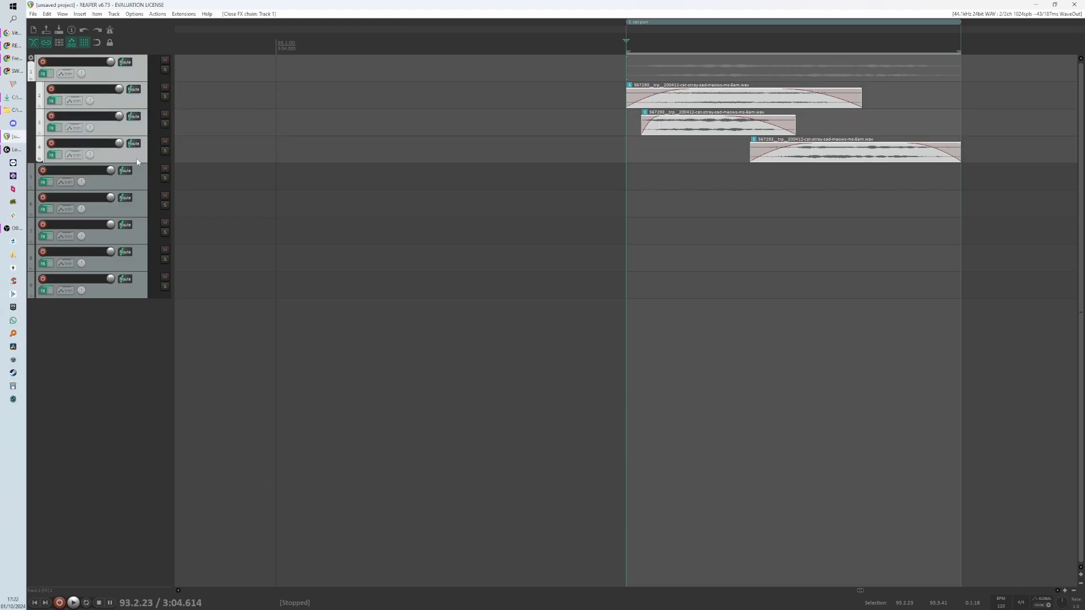
pyautogui.rightClick(137, 161)
pyautogui.moveTo(223, 345)
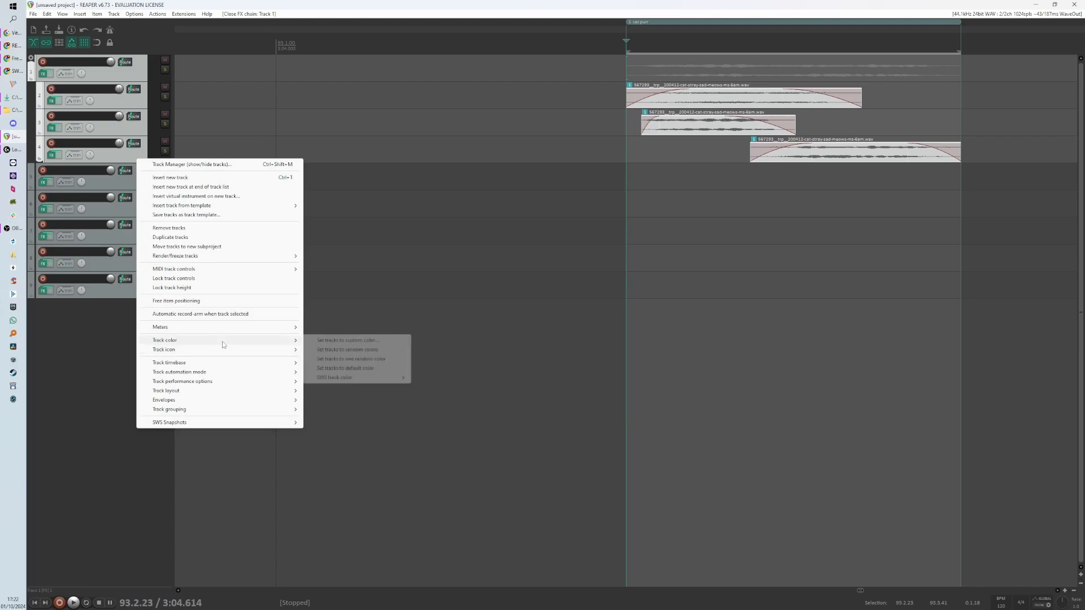
pyautogui.click(364, 342)
pyautogui.moveTo(156, 26); pyautogui.dragTo(444, 220)
pyautogui.click(338, 237)
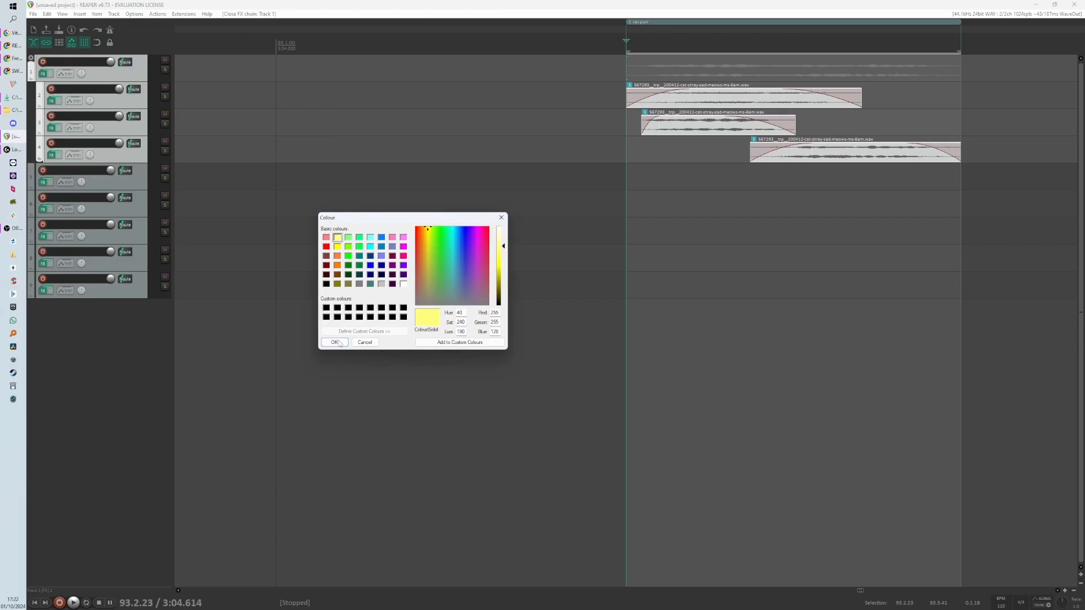
pyautogui.click(359, 268)
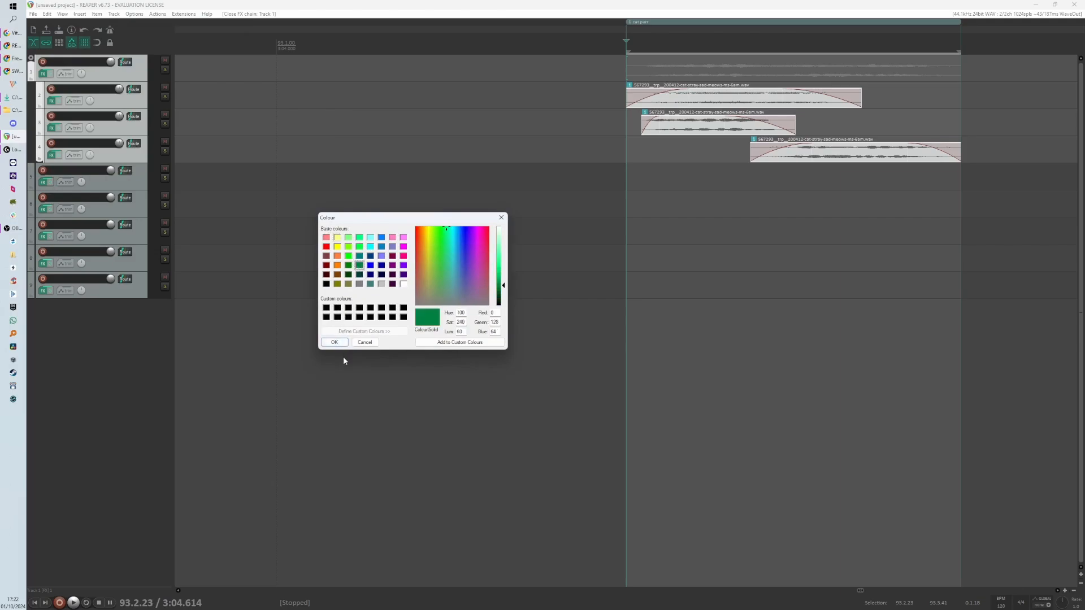
pyautogui.click(334, 342)
# - Name the folder track cat
pyautogui.scroll(-3, 319, 226)
pyautogui.scroll(-2, 319, 226)
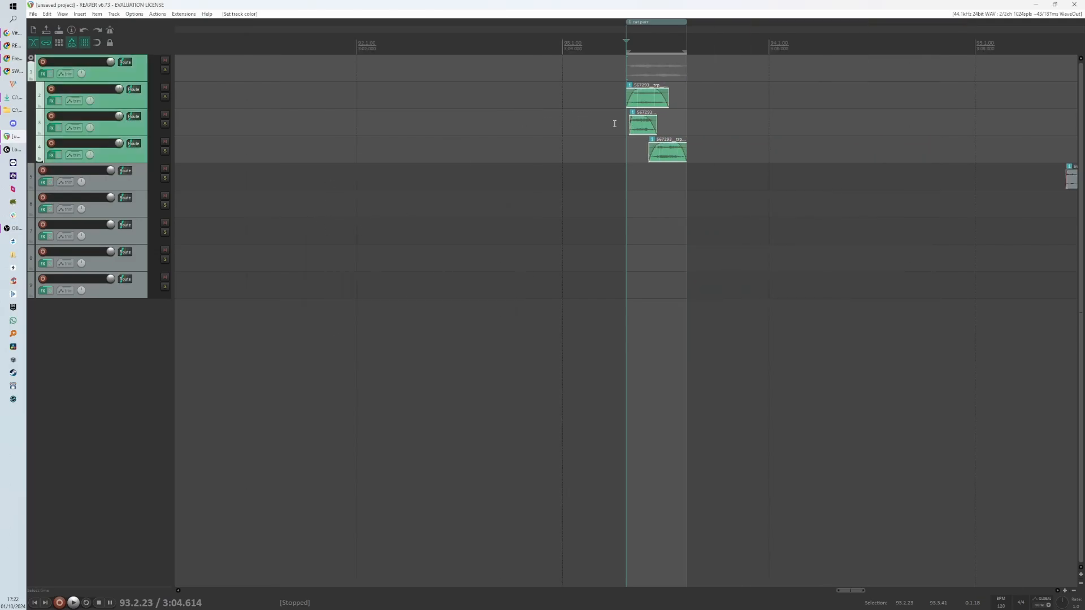
pyautogui.doubleClick(79, 63)
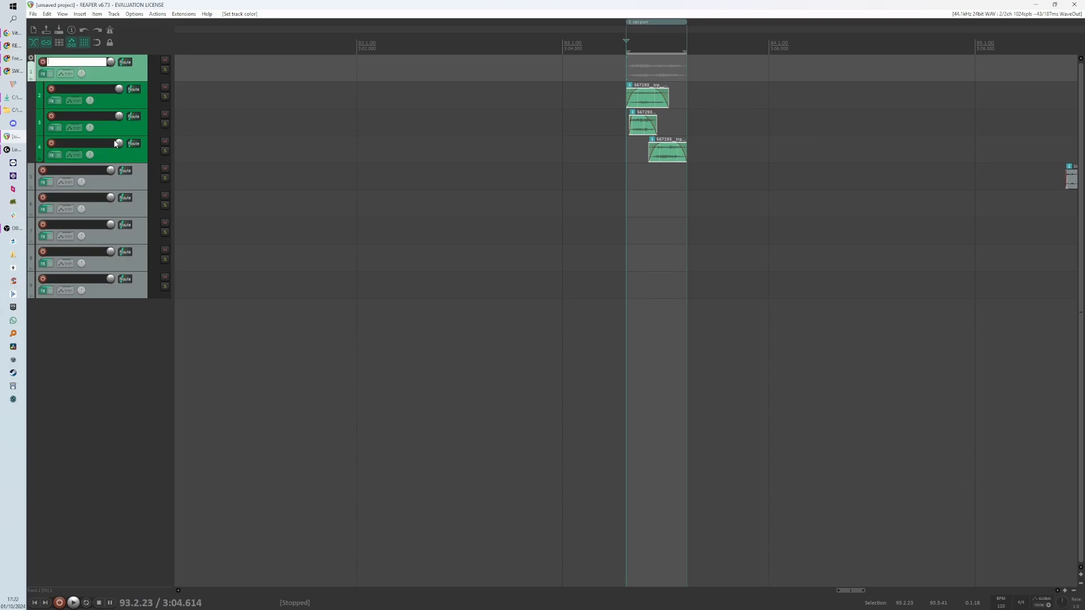
pyautogui.press('Return')
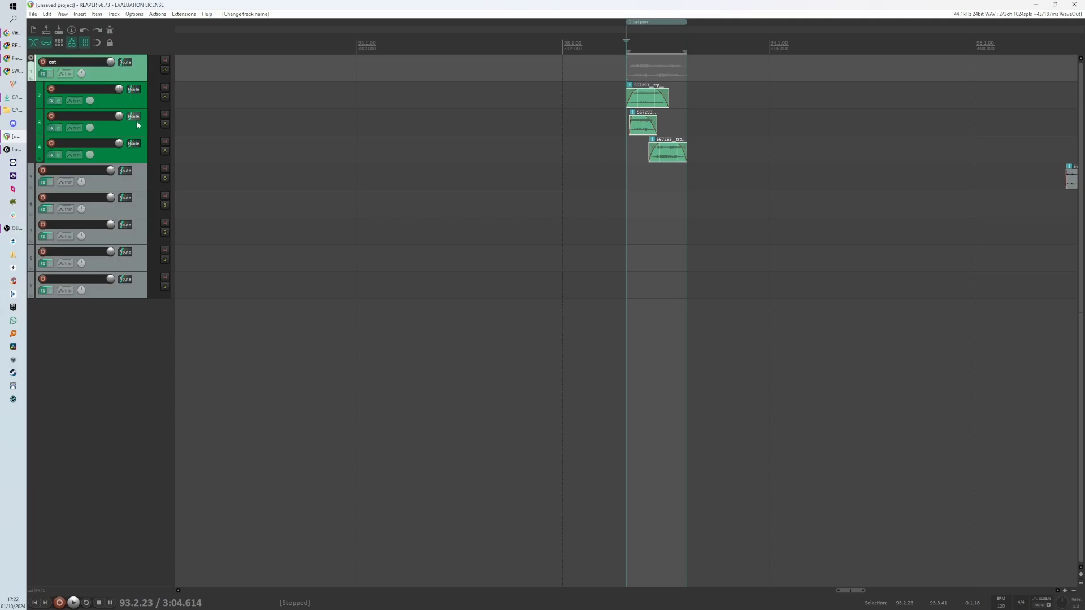
# - Zoom out and back in to review the meow items and the source item on track 5
pyautogui.click(135, 157)
pyautogui.click(134, 109)
pyautogui.click(133, 106)
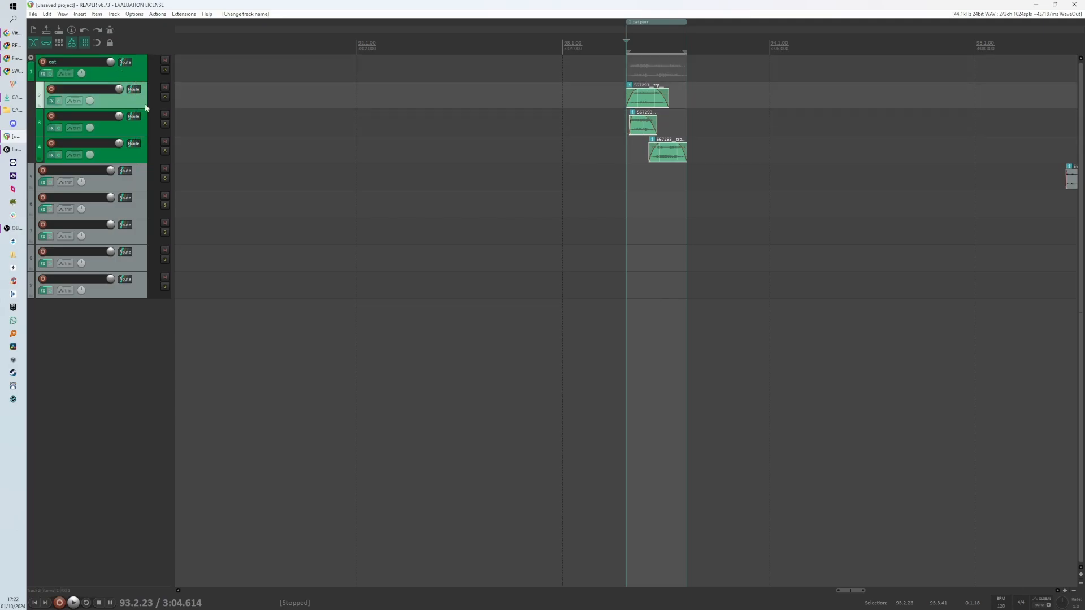
pyautogui.keyDown('ctrl'); pyautogui.click(142, 134); pyautogui.keyUp('ctrl')
pyautogui.keyDown('ctrl'); pyautogui.click(142, 152); pyautogui.keyUp('ctrl')
pyautogui.click(139, 184)
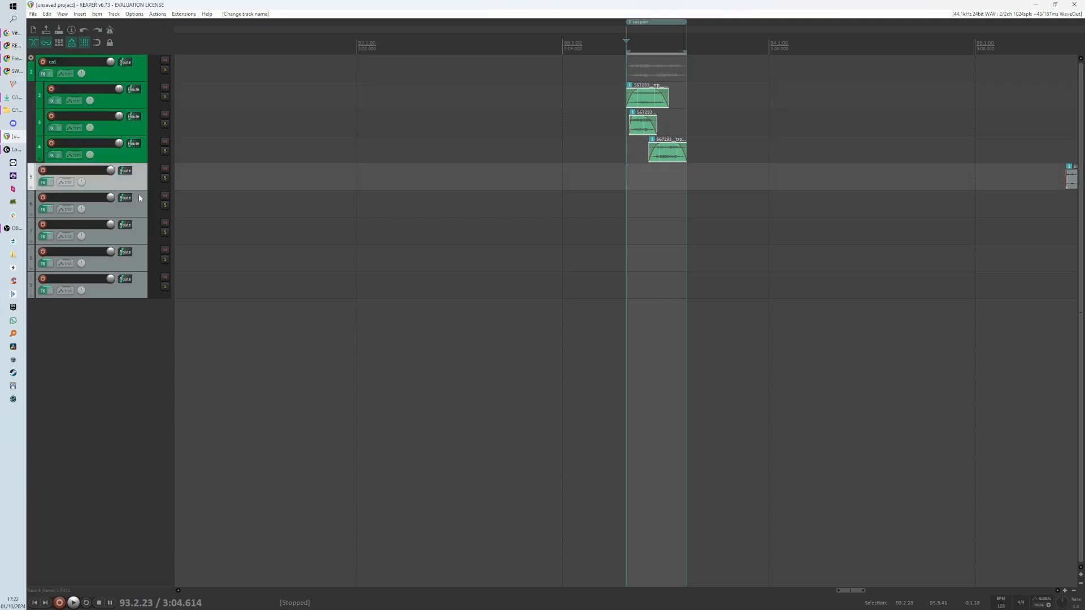
pyautogui.scroll(-3, 229, 202)
pyautogui.scroll(-2, 229, 203)
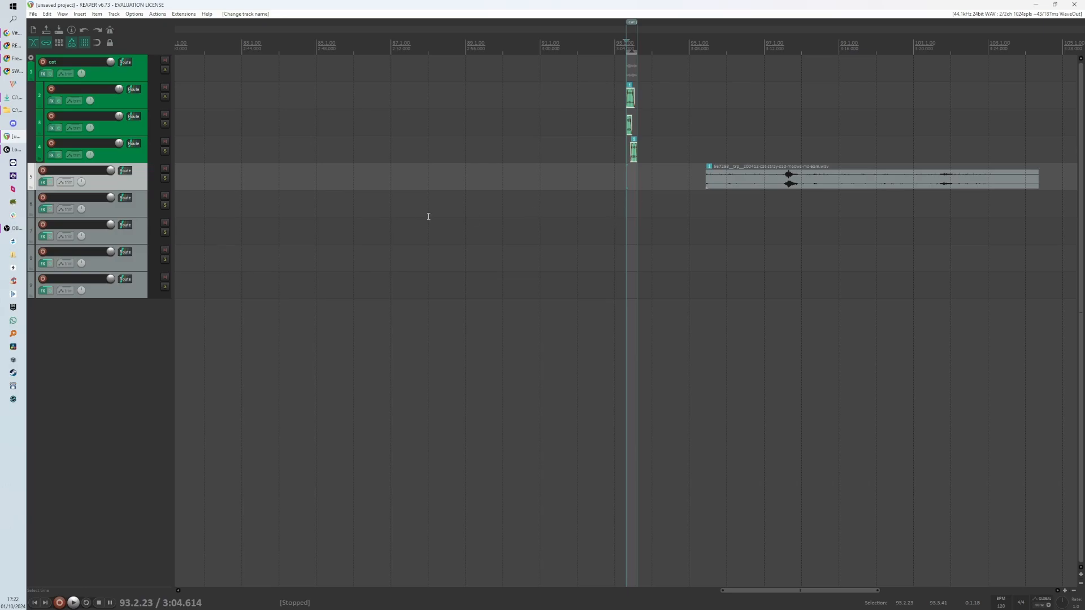
pyautogui.scroll(6, 598, 180)
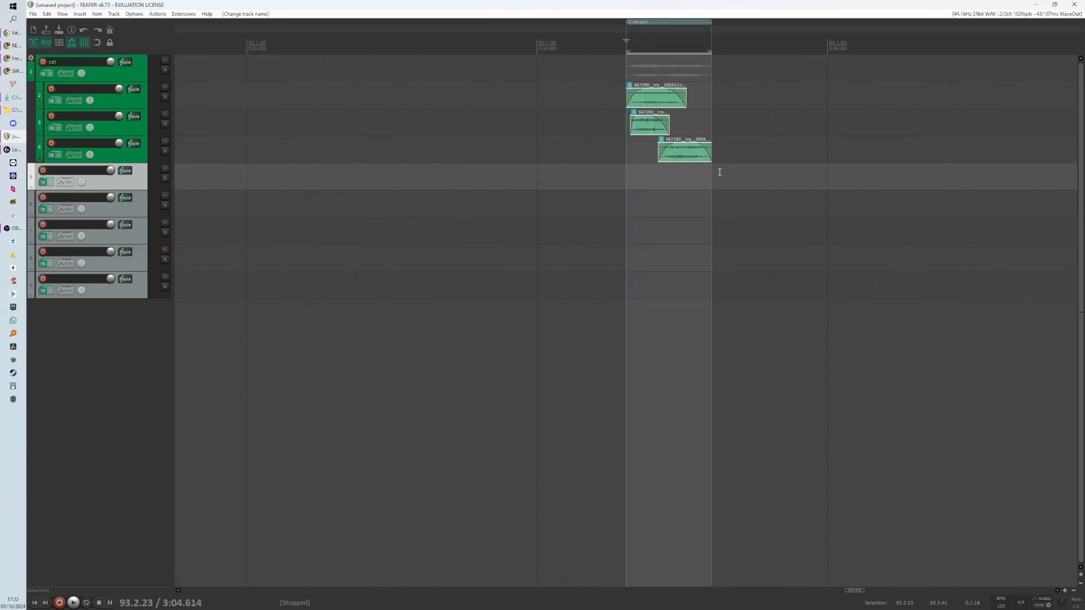
pyautogui.scroll(-6, 580, 184)
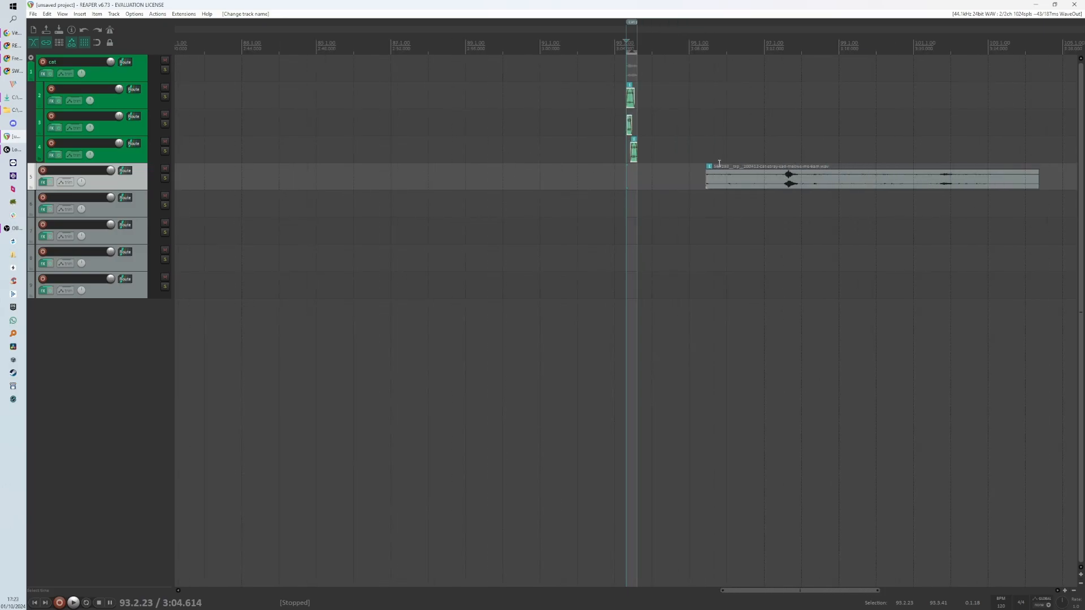
pyautogui.scroll(2, 516, 169)
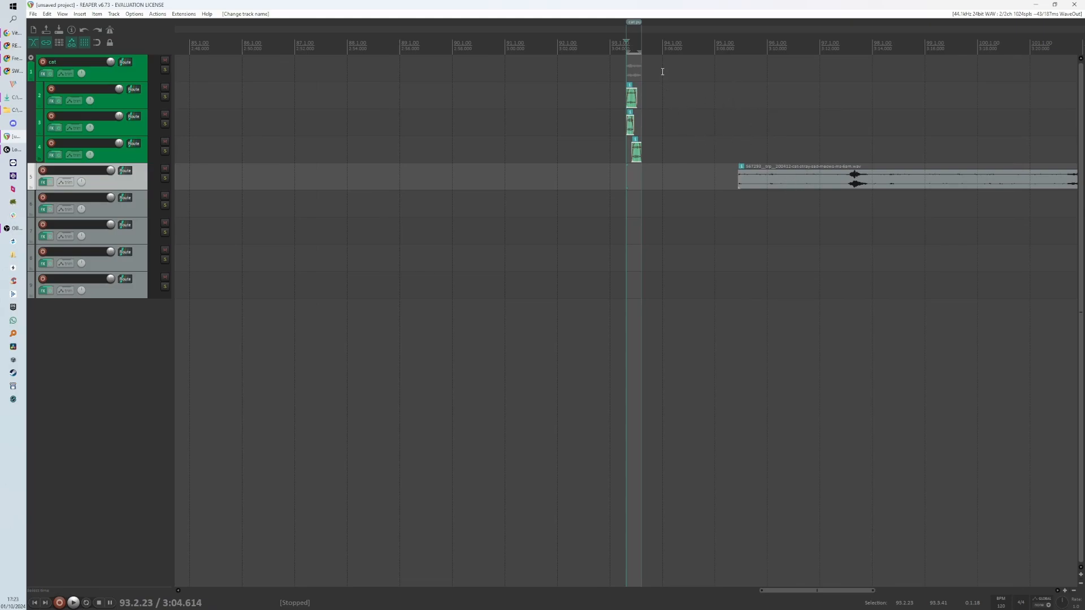
pyautogui.scroll(10, 662, 71)
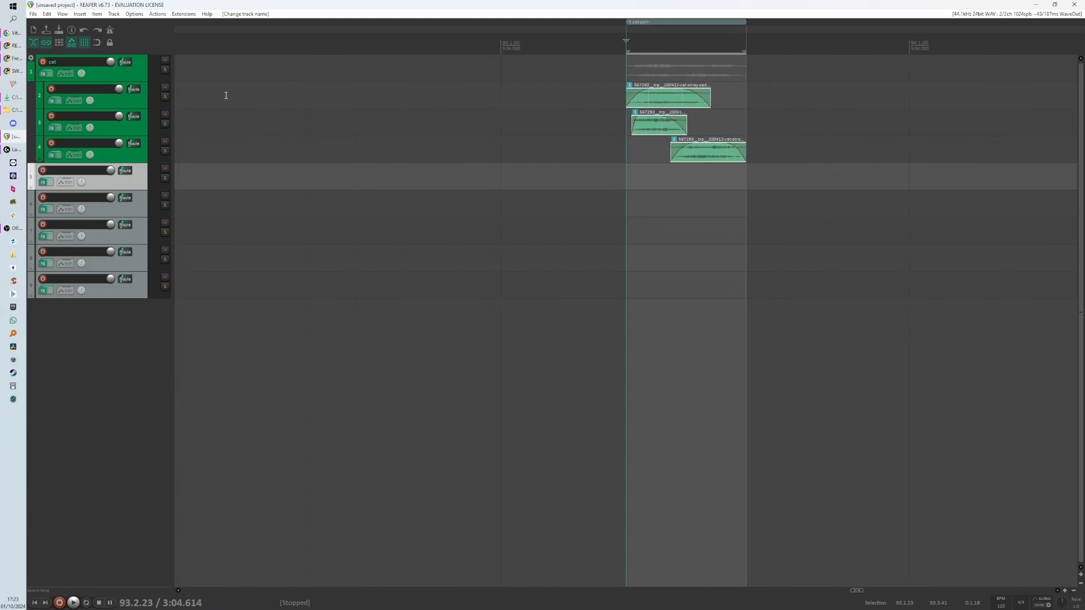
pyautogui.scroll(2, 604, 110)
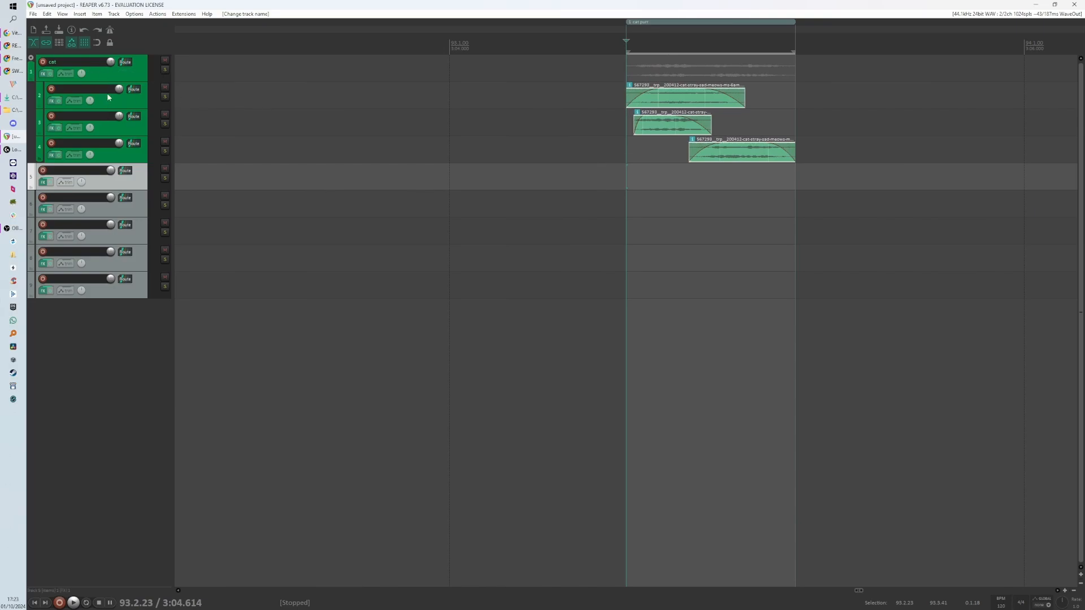
pyautogui.scroll(-12, 424, 133)
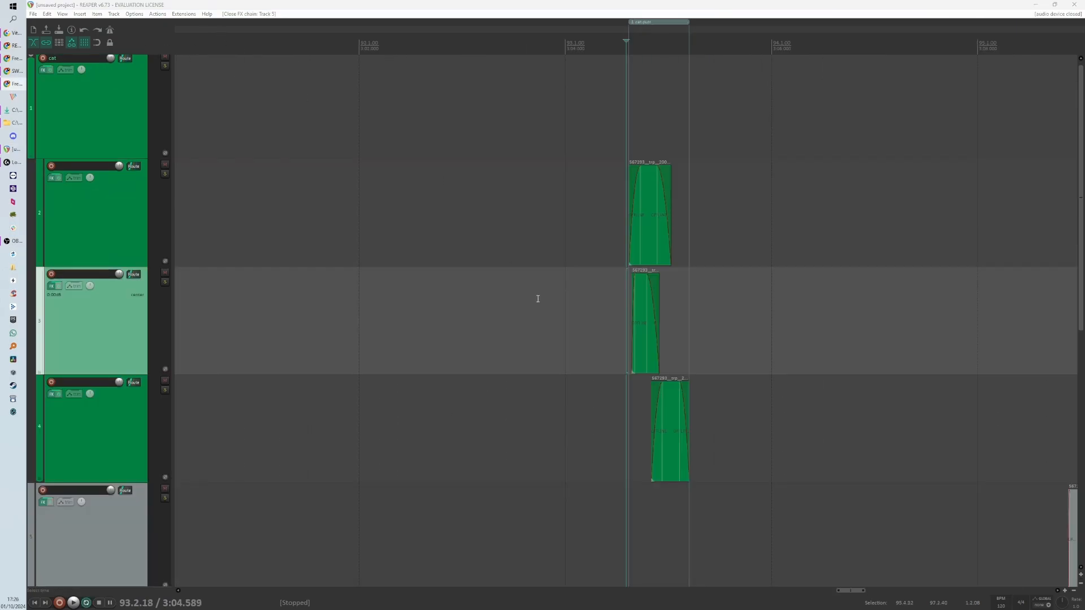
# - Reselect the cat region's time range from the ruler
pyautogui.moveTo(611, 330); pyautogui.dragTo(788, 329)
pyautogui.scroll(-1, 404, 330)
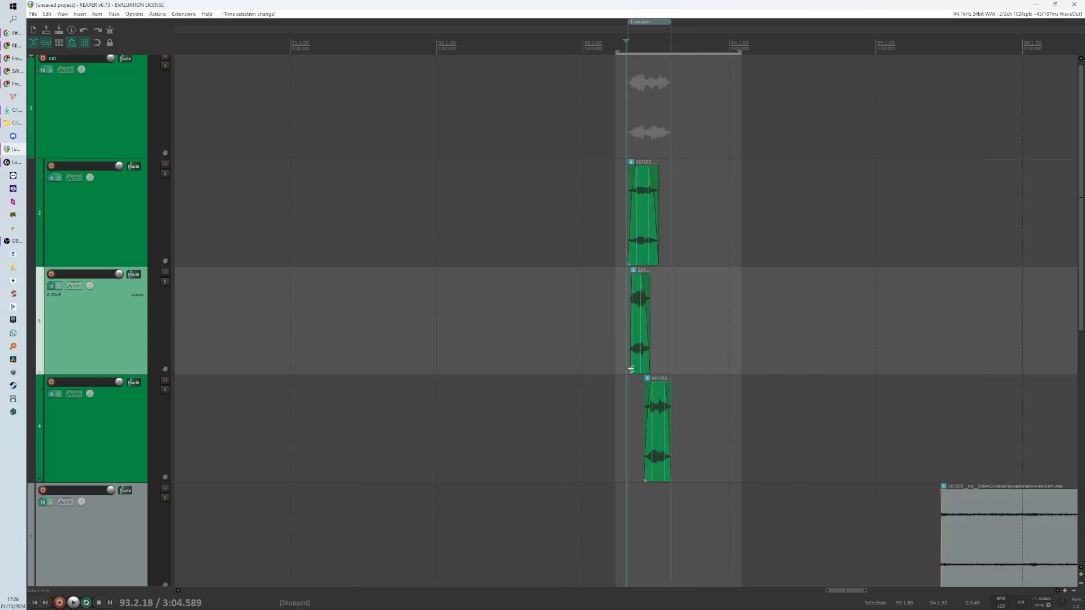
pyautogui.scroll(3, 731, 392)
pyautogui.scroll(2, 731, 392)
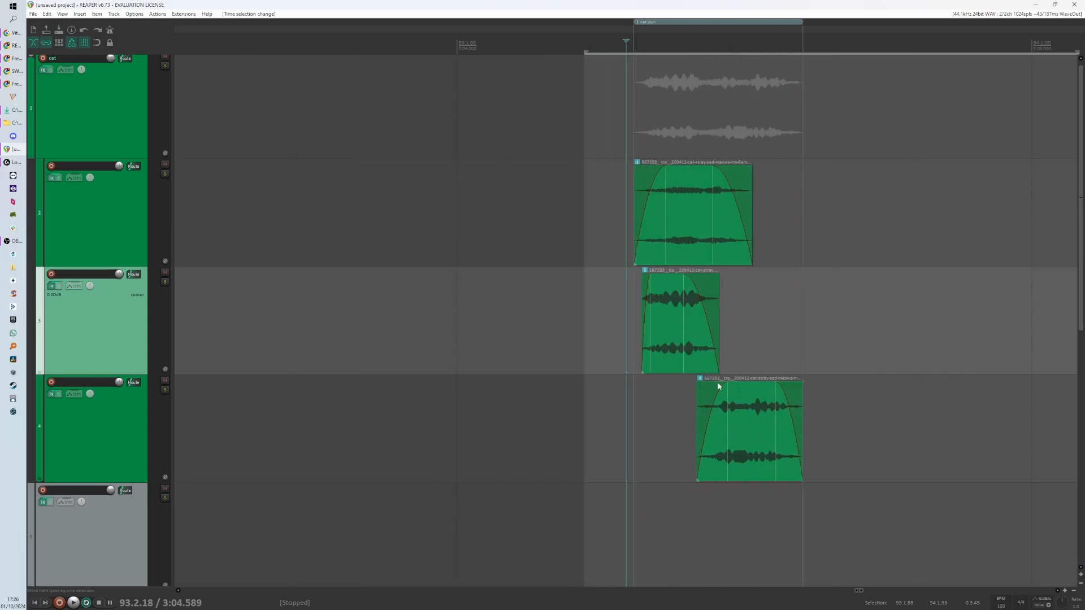
pyautogui.doubleClick(709, 42)
# - Open the Render to File dialog and set its bounds to Time selection
pyautogui.click(33, 13)
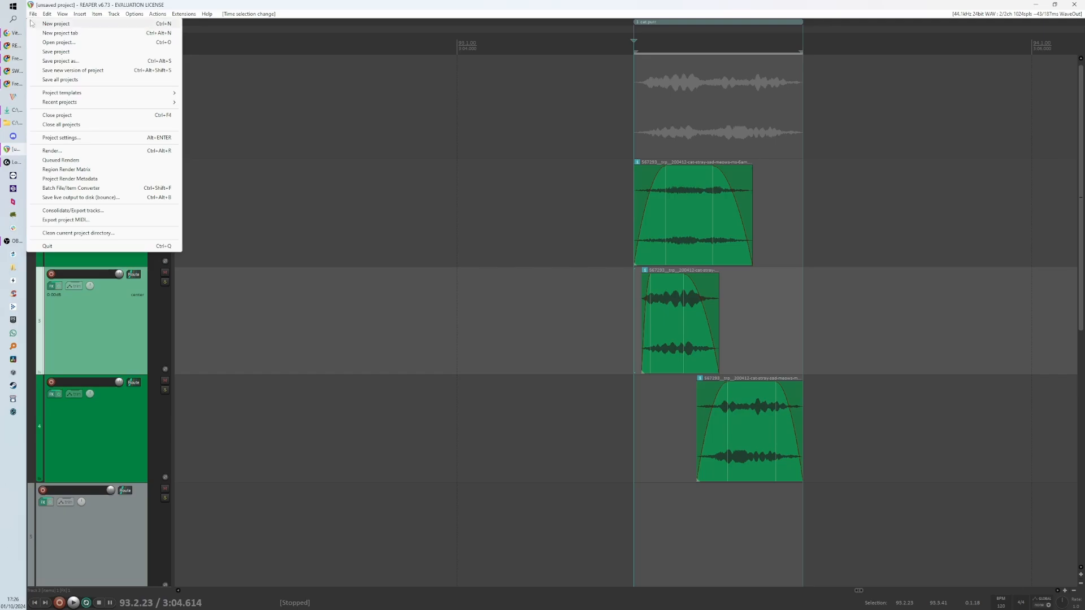
pyautogui.click(79, 151)
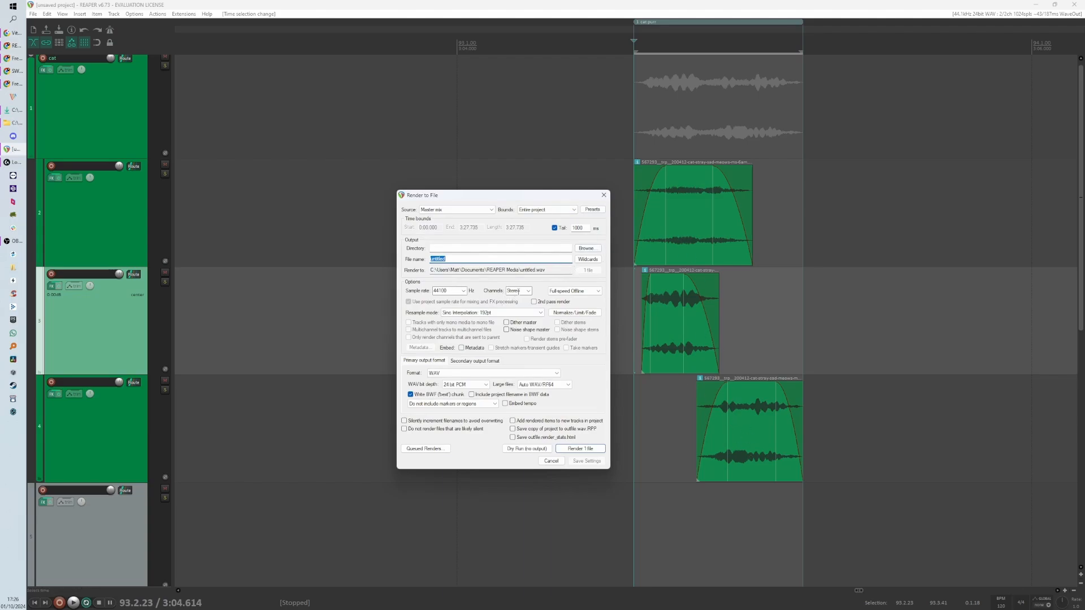
pyautogui.click(494, 374)
pyautogui.click(494, 373)
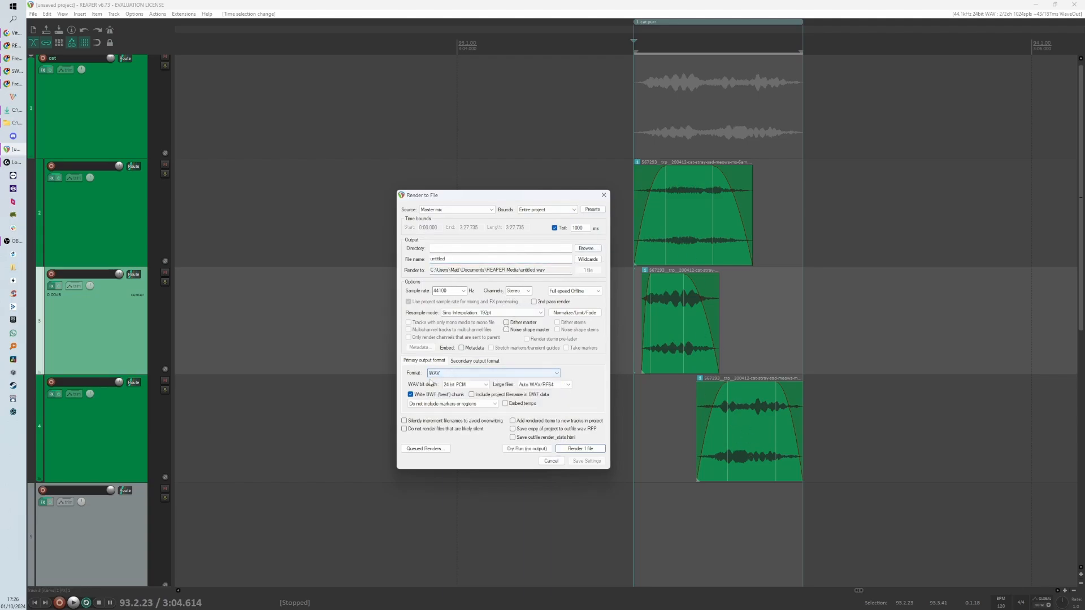
pyautogui.doubleClick(457, 290)
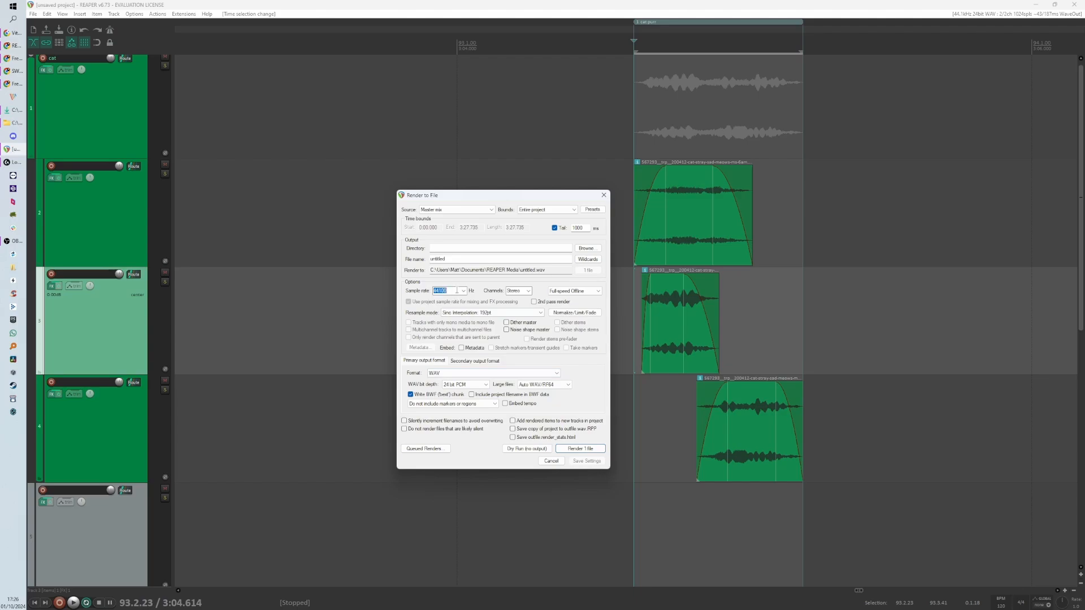
pyautogui.click(464, 293)
pyautogui.click(464, 292)
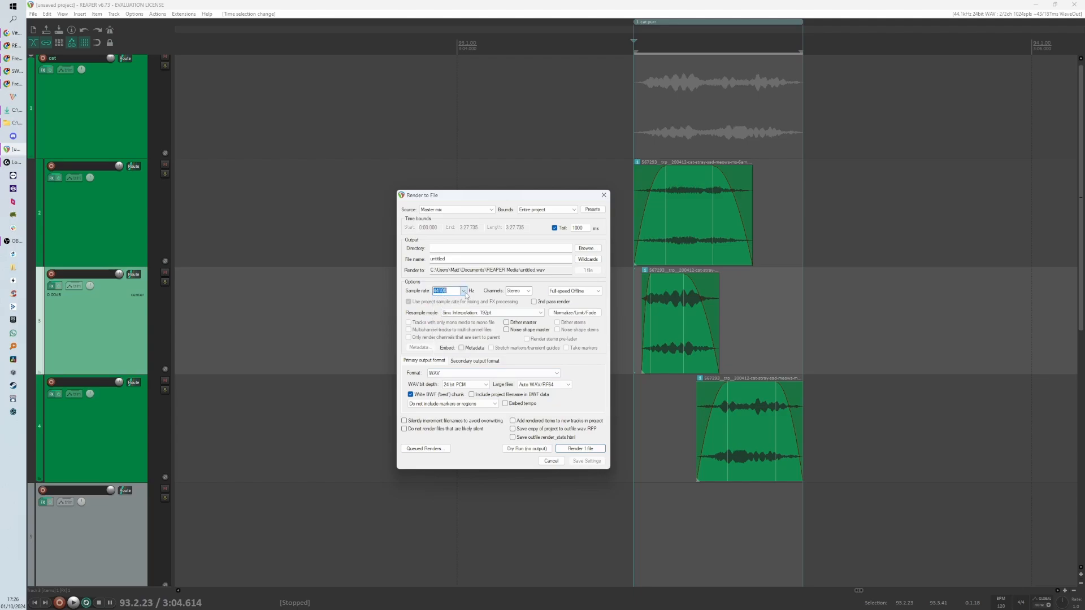
pyautogui.click(529, 292)
pyautogui.click(532, 294)
pyautogui.moveTo(539, 196); pyautogui.dragTo(527, 227)
pyautogui.moveTo(438, 291); pyautogui.dragTo(400, 293)
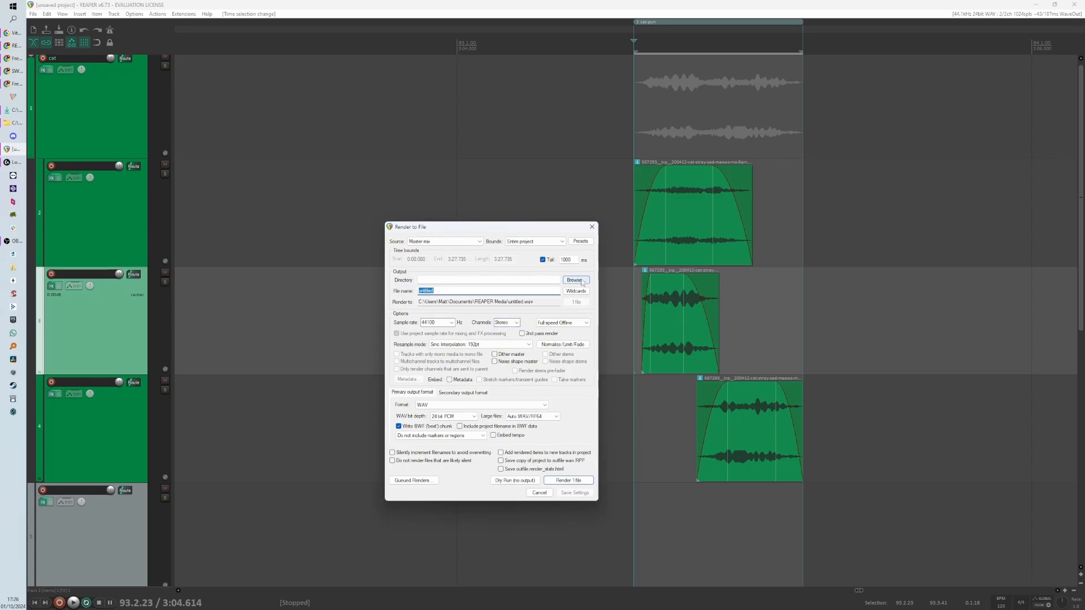
pyautogui.click(447, 292)
pyautogui.moveTo(446, 291); pyautogui.dragTo(406, 292)
pyautogui.click(533, 241)
pyautogui.click(515, 259)
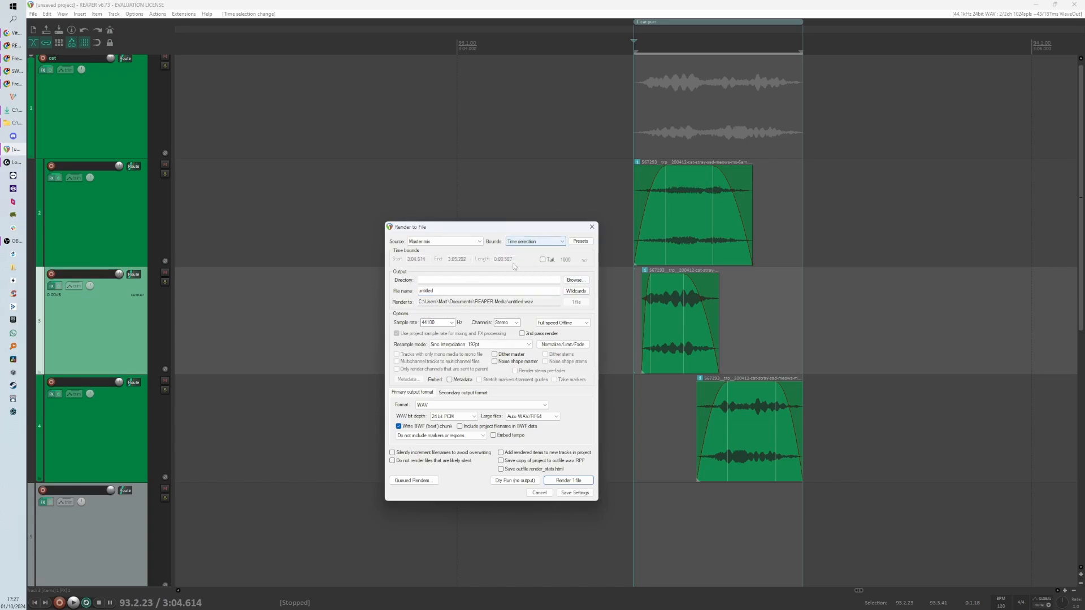
# - Save all current render settings as a new render preset from the Presets menu
pyautogui.click(581, 242)
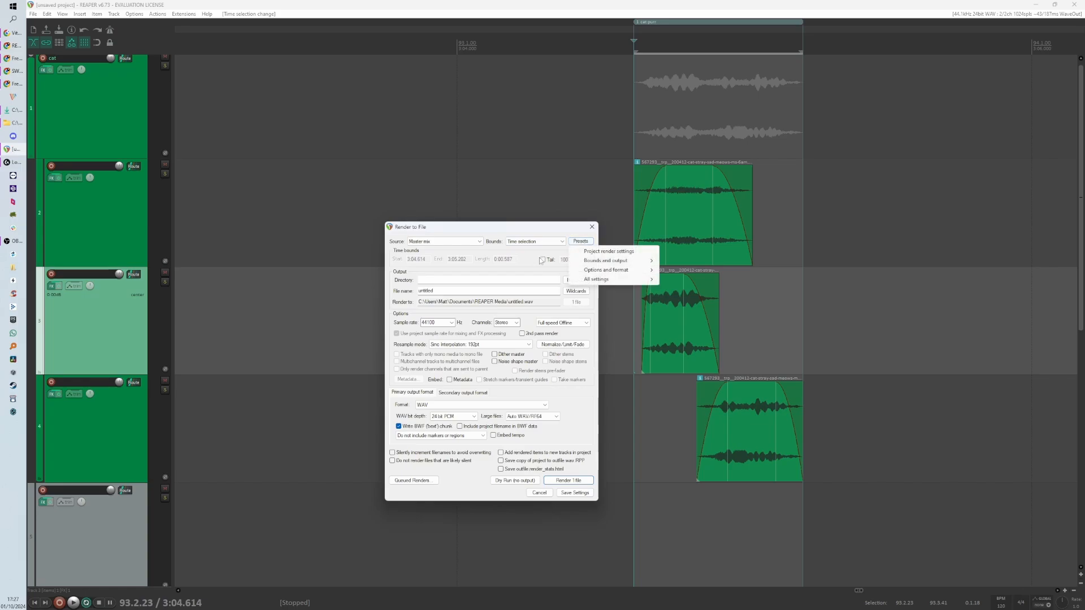
pyautogui.click(516, 273)
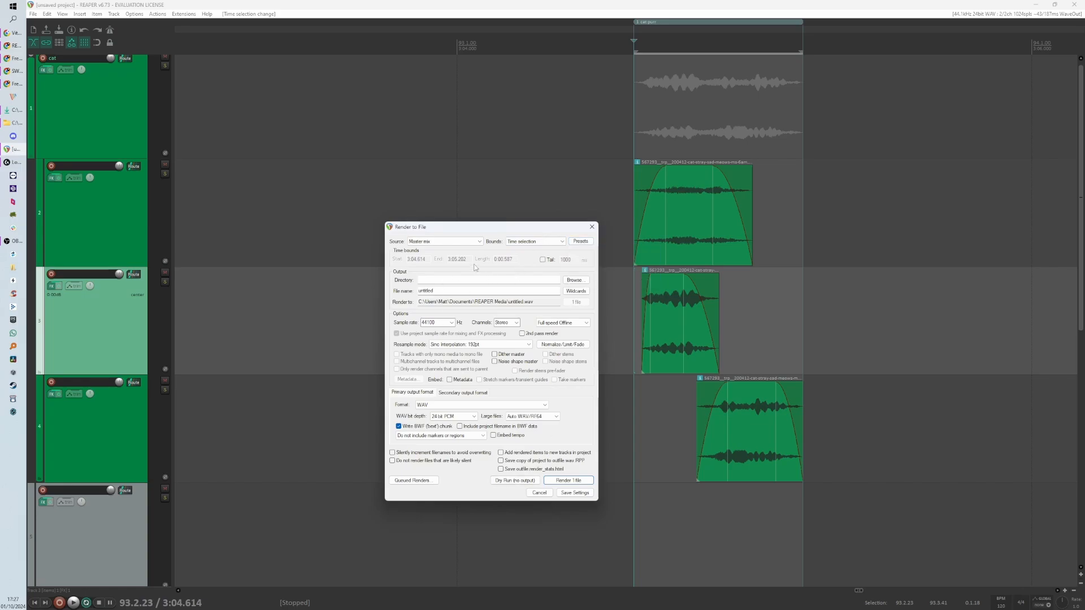
pyautogui.click(581, 241)
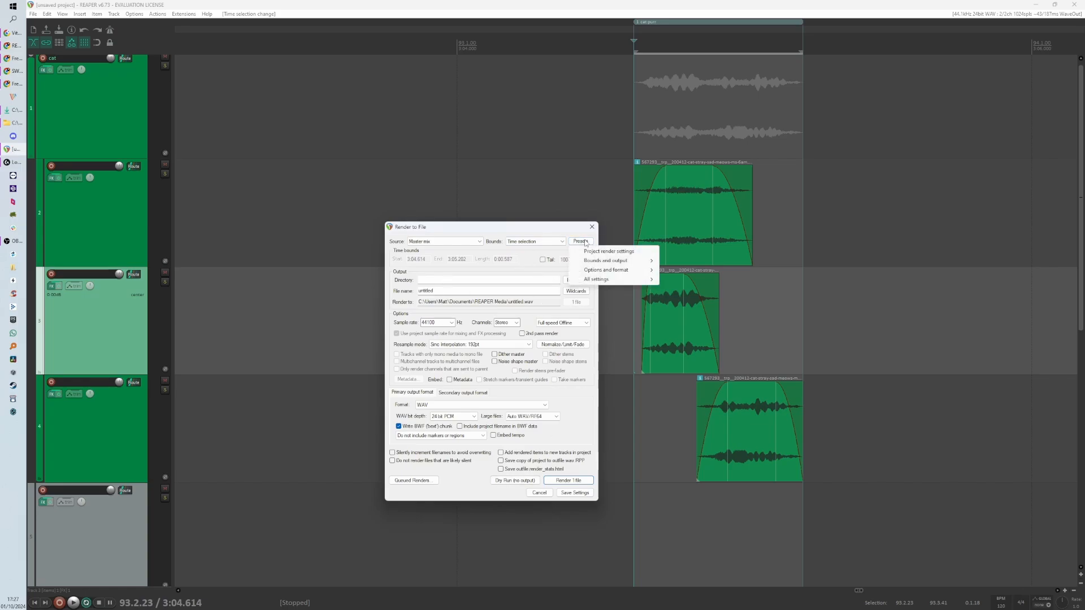
pyautogui.moveTo(608, 282)
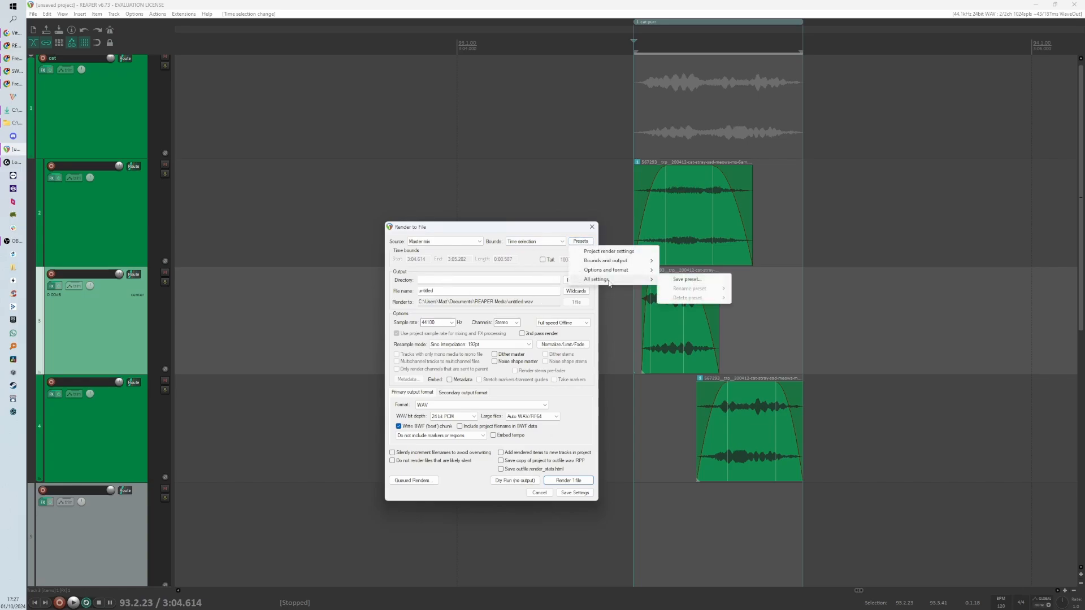
pyautogui.click(685, 280)
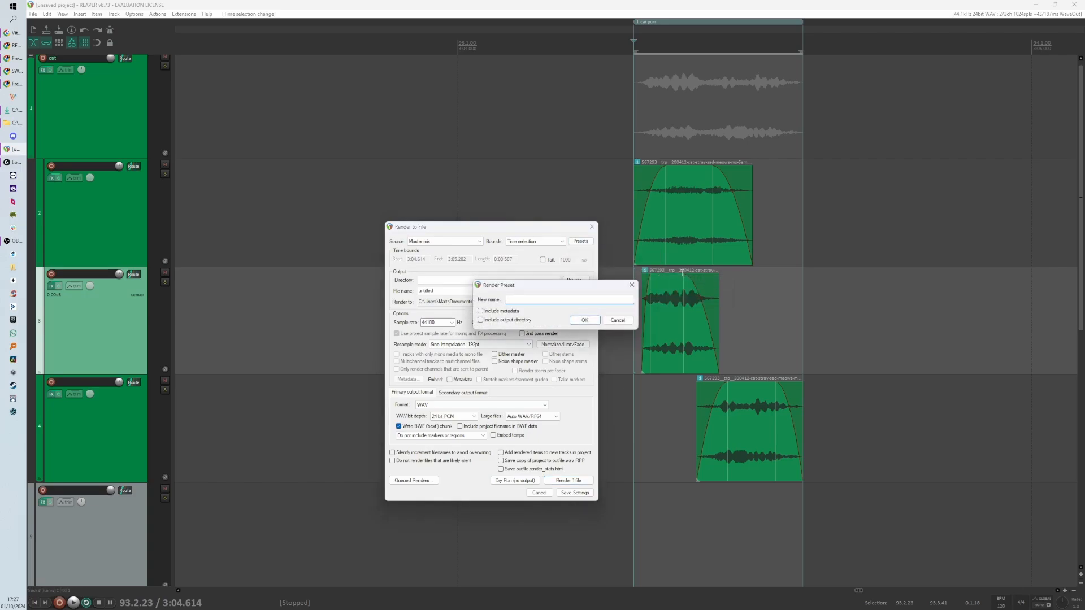
pyautogui.press('Return')
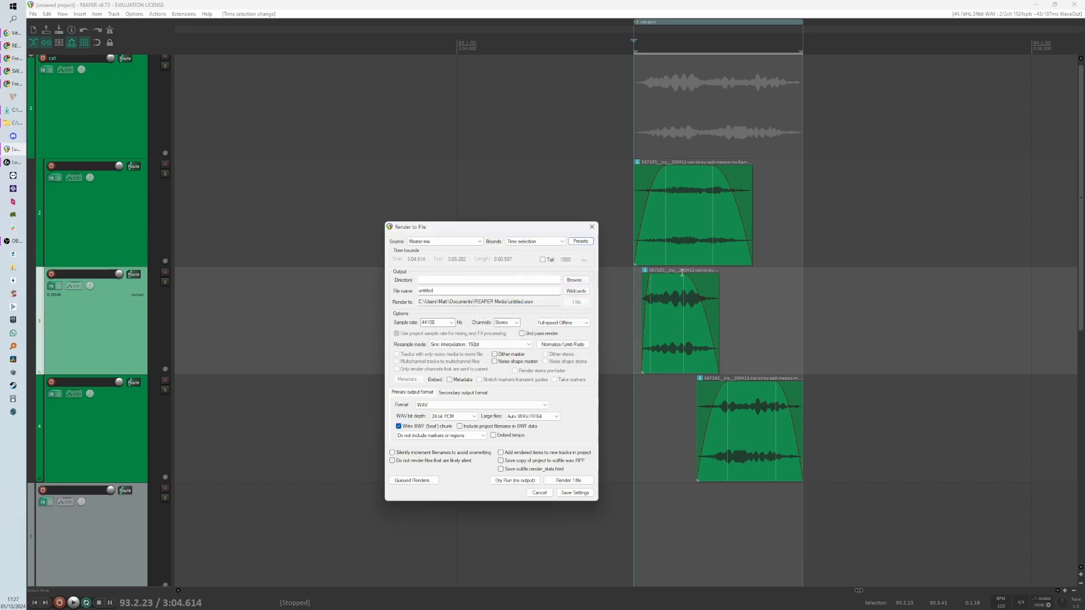
# - Switch the render bounds to another option, reload the saved all-settings preset, then cancel the Render to File dialog
pyautogui.click(551, 242)
pyautogui.click(551, 242)
pyautogui.click(551, 241)
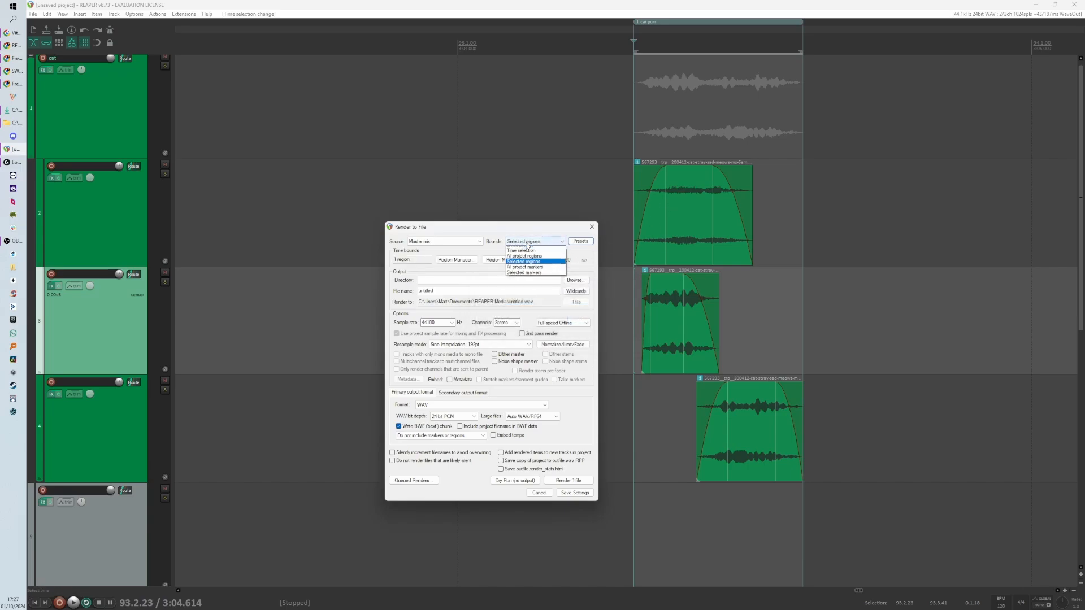
pyautogui.click(534, 249)
pyautogui.click(576, 242)
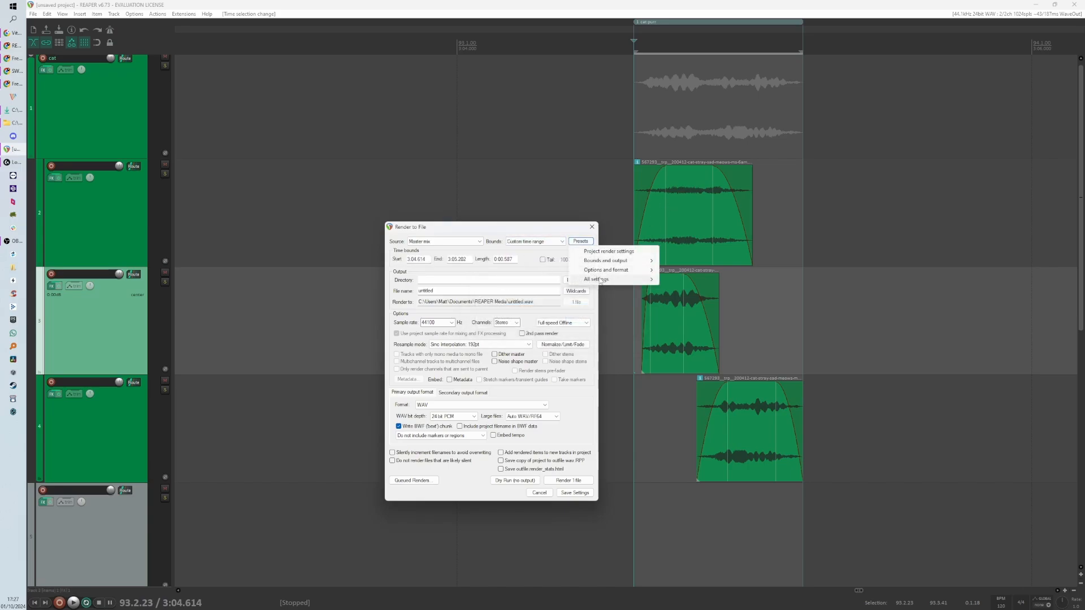
pyautogui.moveTo(602, 277)
pyautogui.click(695, 279)
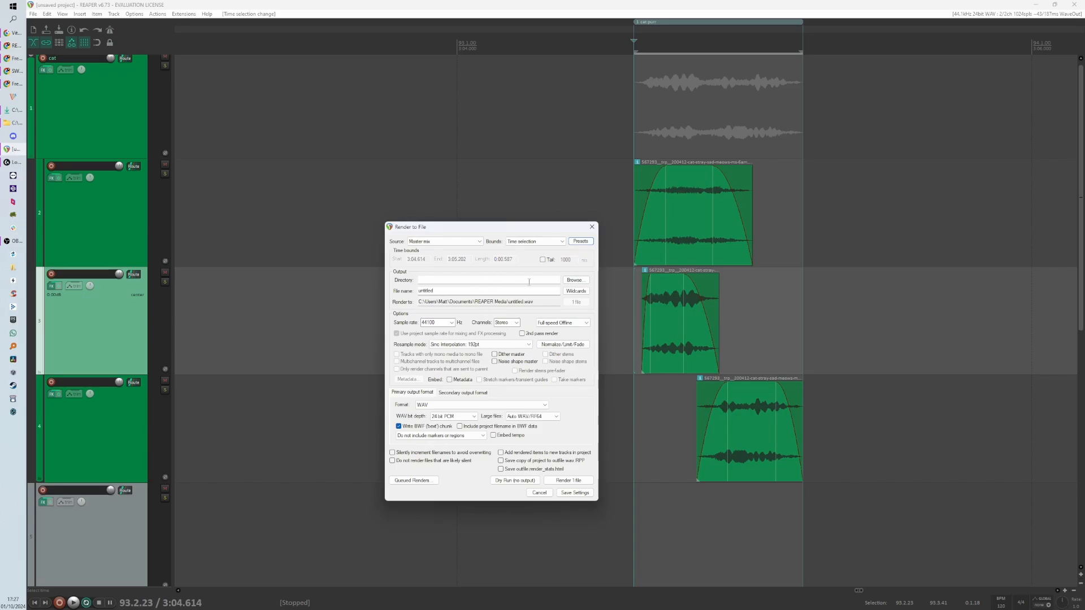
pyautogui.doubleClick(453, 291)
pyautogui.click(539, 492)
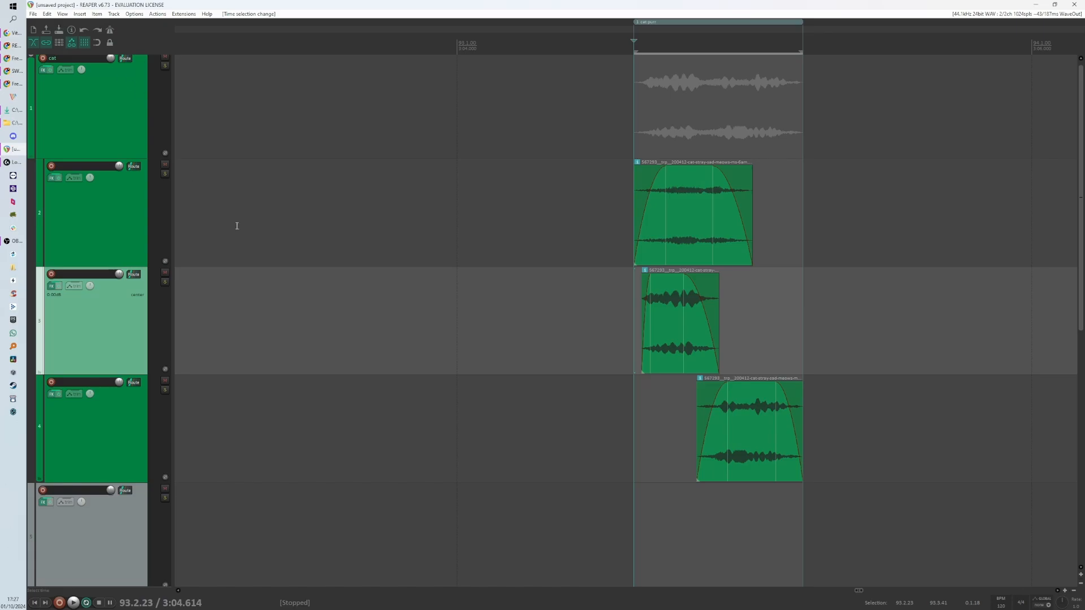
pyautogui.moveTo(535, 207); pyautogui.dragTo(765, 441)
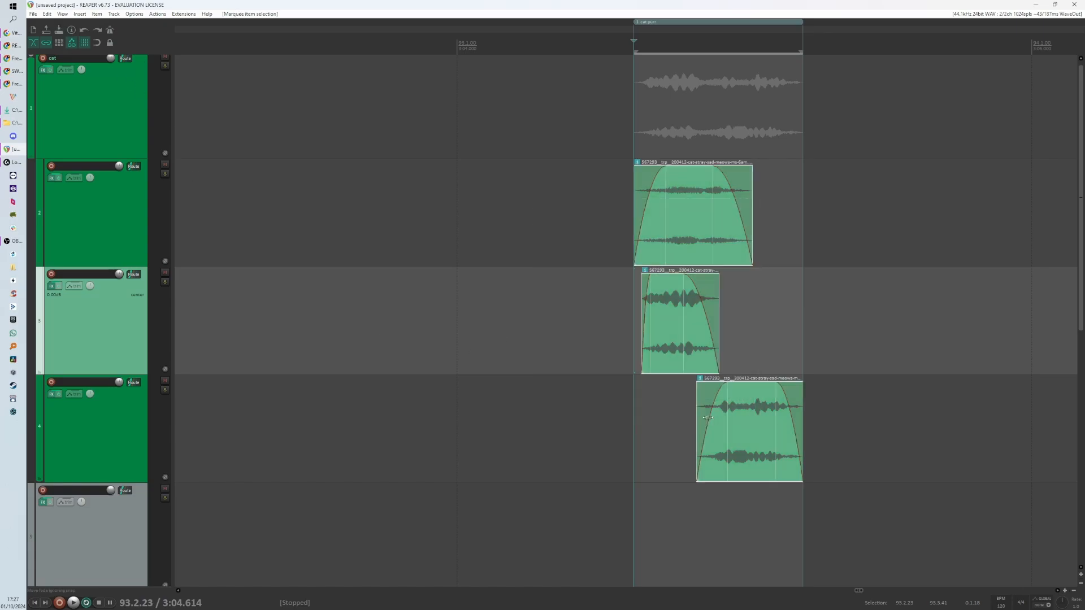
pyautogui.moveTo(563, 205); pyautogui.dragTo(799, 444)
pyautogui.moveTo(583, 188); pyautogui.dragTo(820, 423)
pyautogui.moveTo(582, 218); pyautogui.dragTo(819, 433)
pyautogui.moveTo(564, 203); pyautogui.dragTo(855, 435)
pyautogui.moveTo(563, 204); pyautogui.dragTo(625, 222)
# - Check the File menu for the Save project as command without choosing it
pyautogui.click(33, 14)
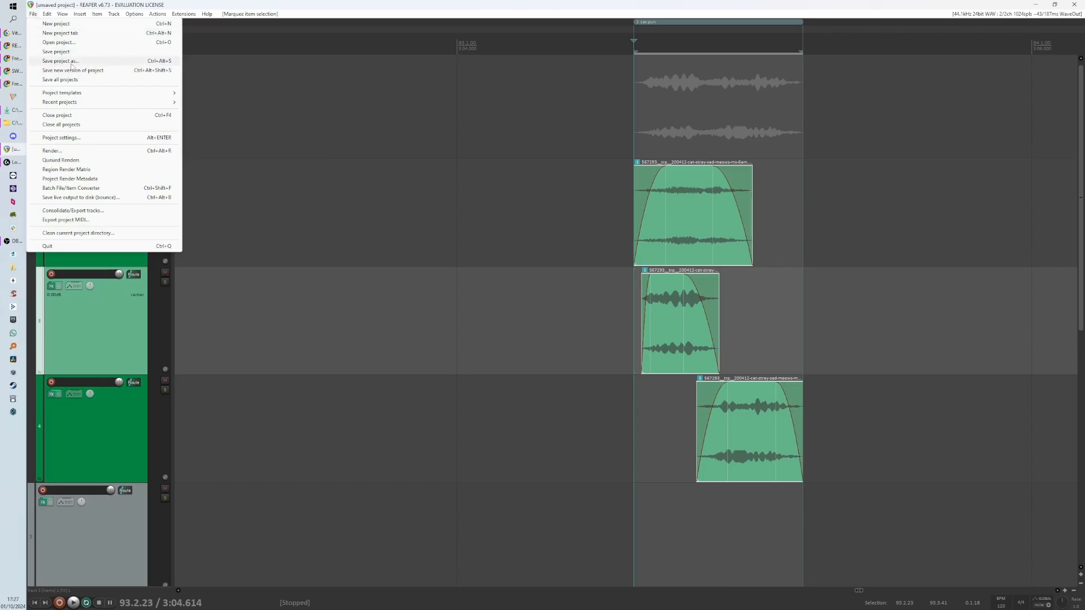
pyautogui.click(298, 303)
pyautogui.click(299, 302)
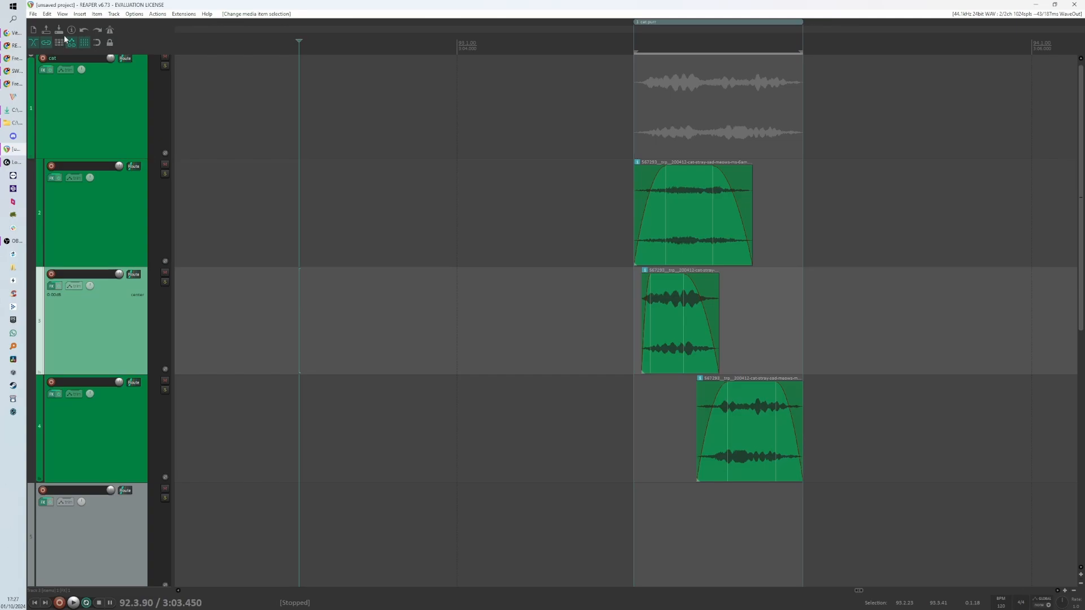
# - Add the File: Save project as action to the main toolbar through the toolbar customization dialog
pyautogui.rightClick(131, 46)
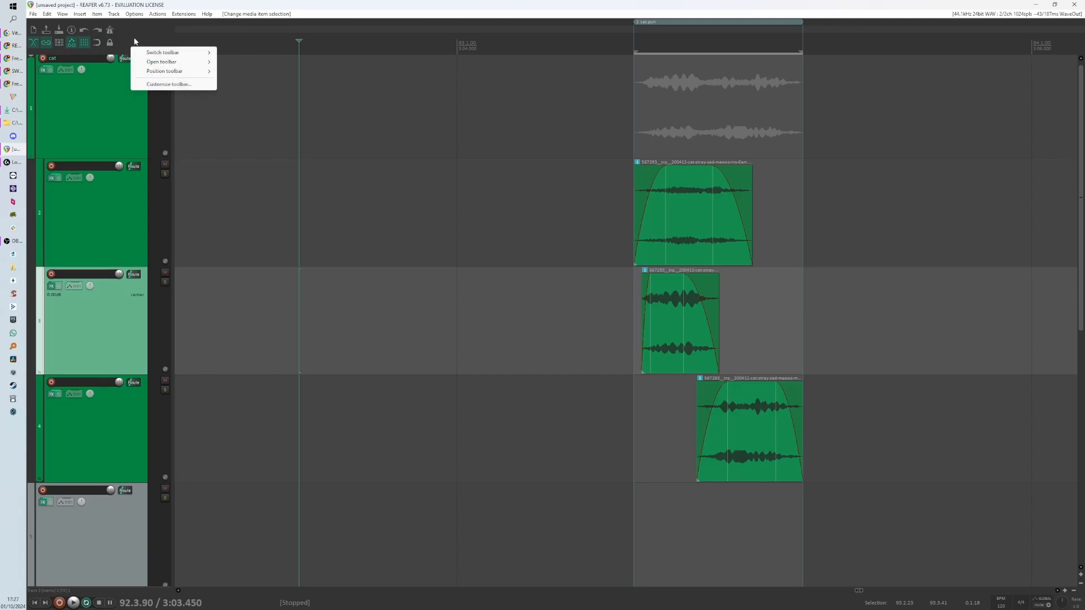
pyautogui.rightClick(134, 36)
pyautogui.rightClick(133, 36)
pyautogui.click(152, 79)
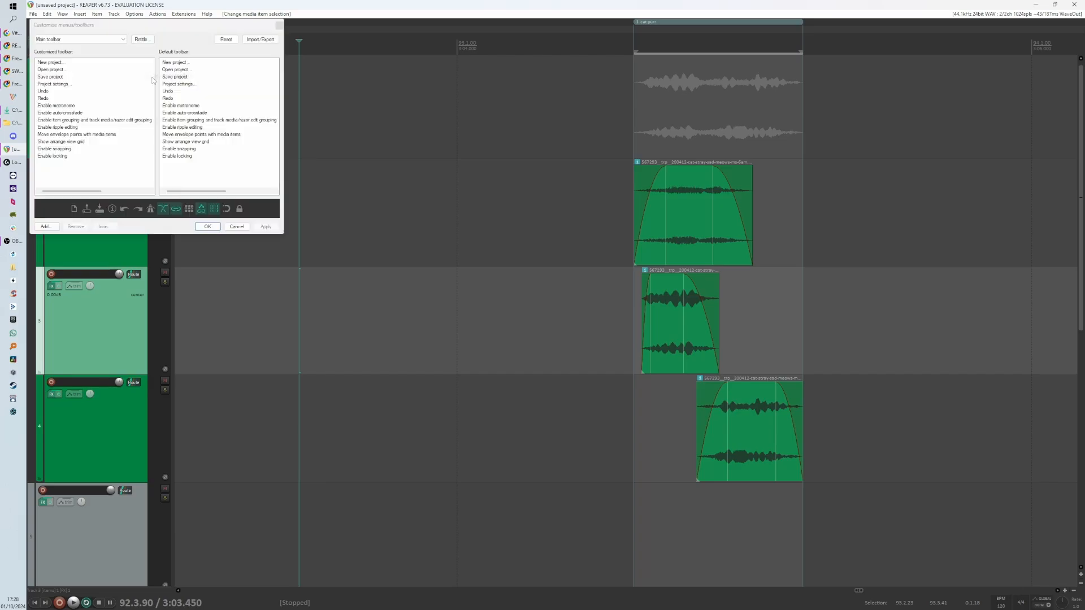
pyautogui.moveTo(160, 32); pyautogui.dragTo(315, 117)
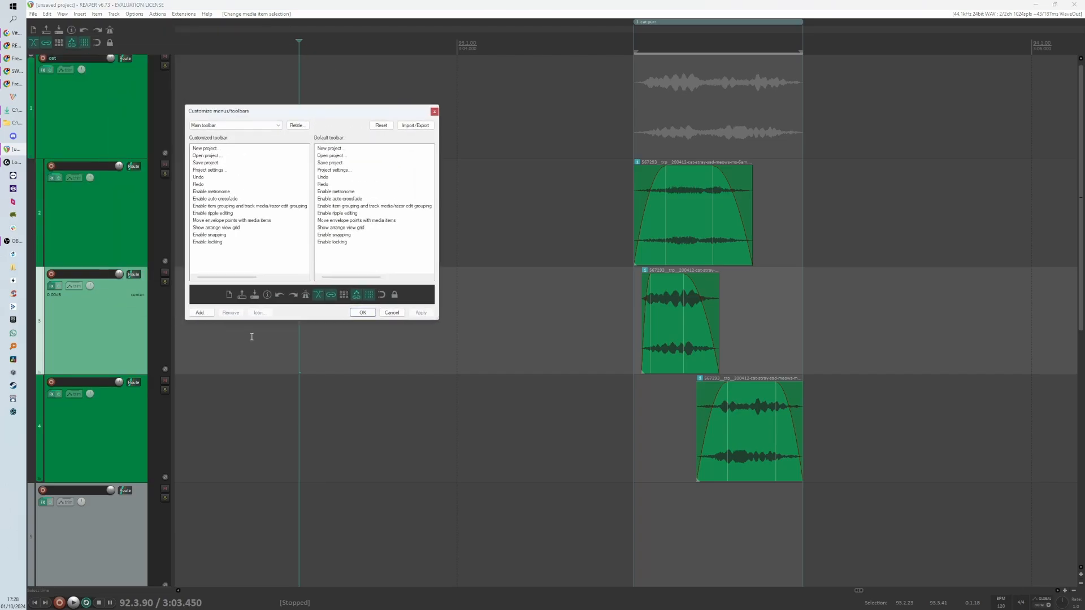
pyautogui.click(200, 312)
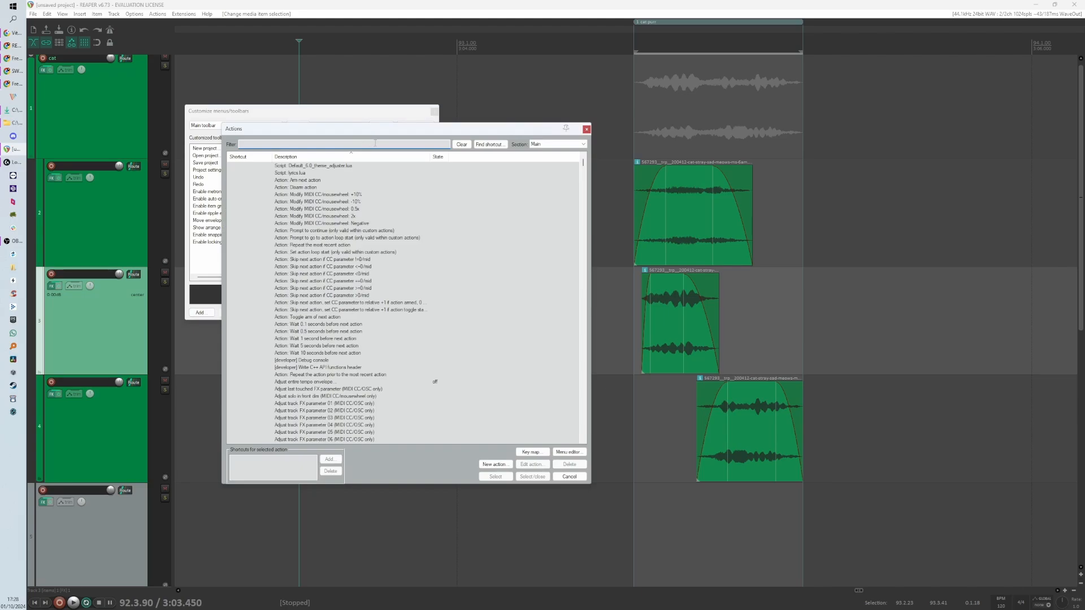
pyautogui.write('save as')
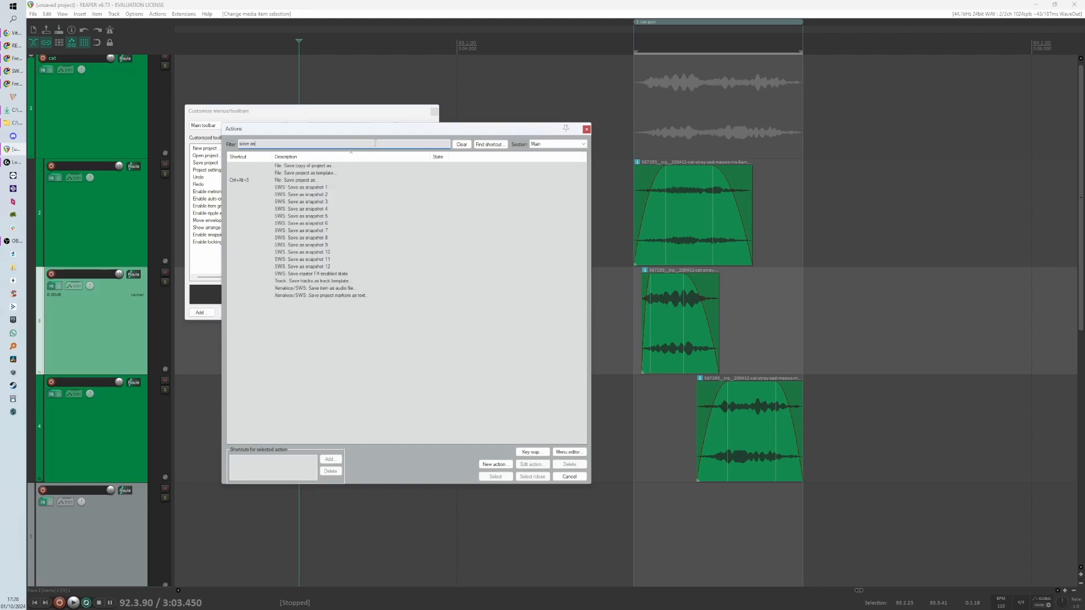
pyautogui.click(316, 180)
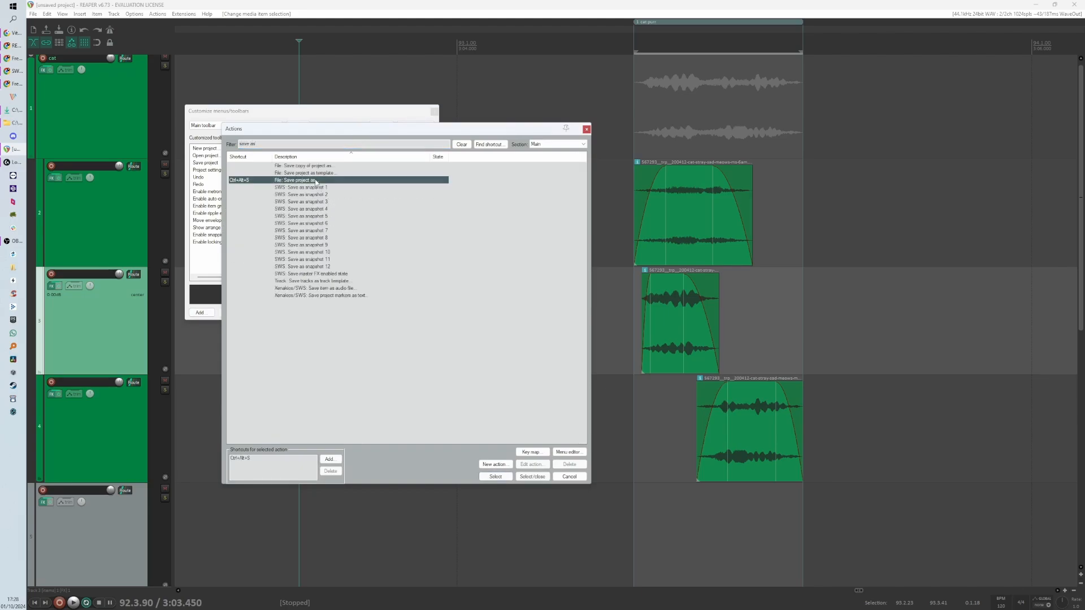
pyautogui.click(489, 476)
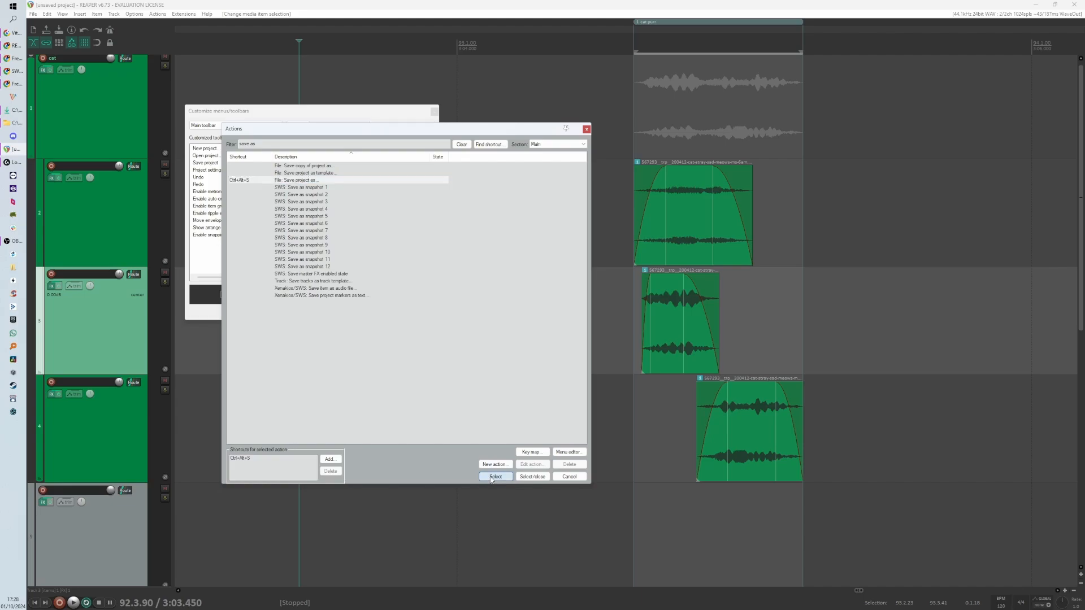
pyautogui.click(568, 477)
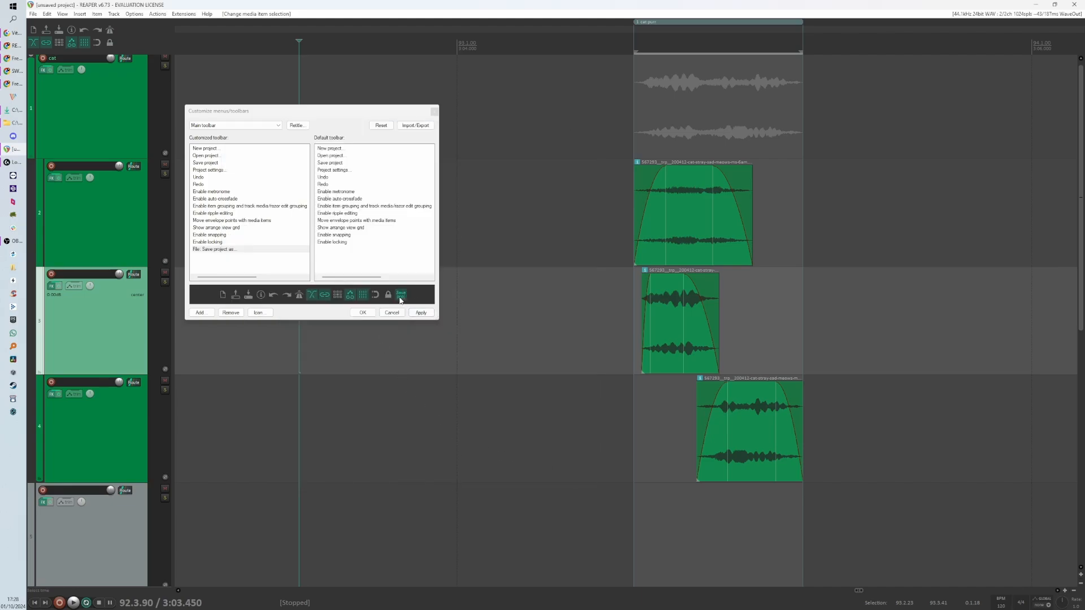
# - Give the new Save project as toolbar button the text label Save As
pyautogui.click(257, 313)
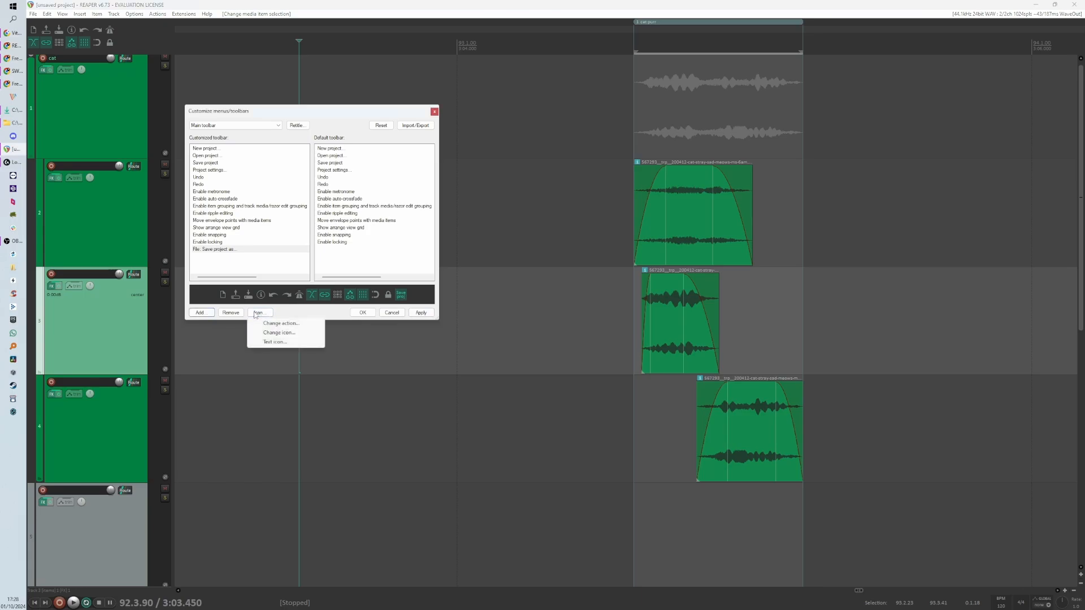
pyautogui.click(265, 341)
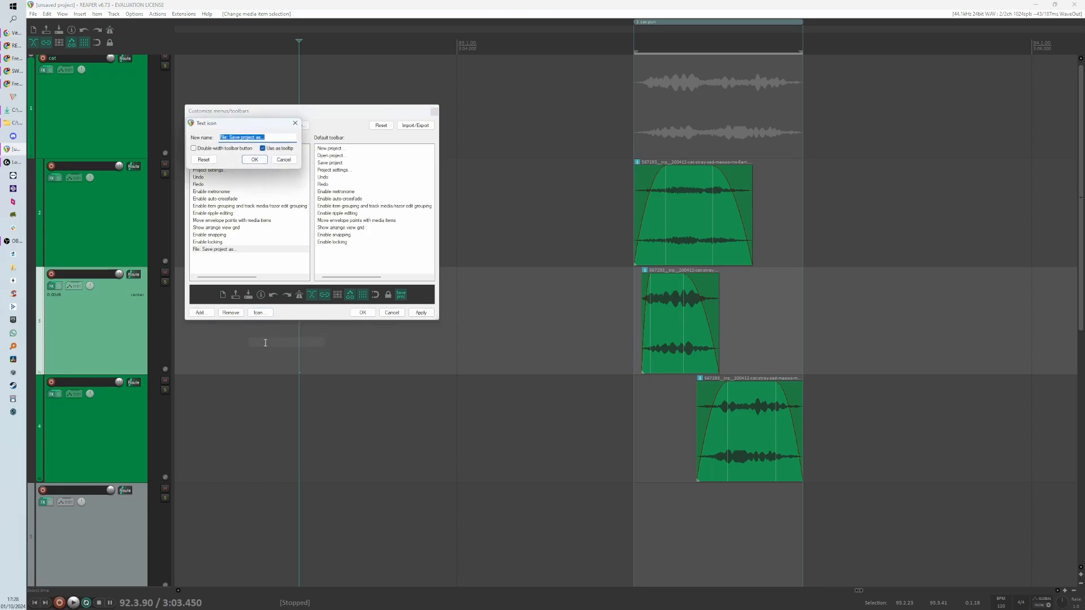
pyautogui.moveTo(240, 137); pyautogui.dragTo(258, 140)
pyautogui.write('A')
pyautogui.press('Home')
pyautogui.press('Delete')
pyautogui.press('Delete')
pyautogui.press('Delete')
pyautogui.press('Delete')
pyautogui.press('Delete')
pyautogui.press('Delete')
pyautogui.click(254, 159)
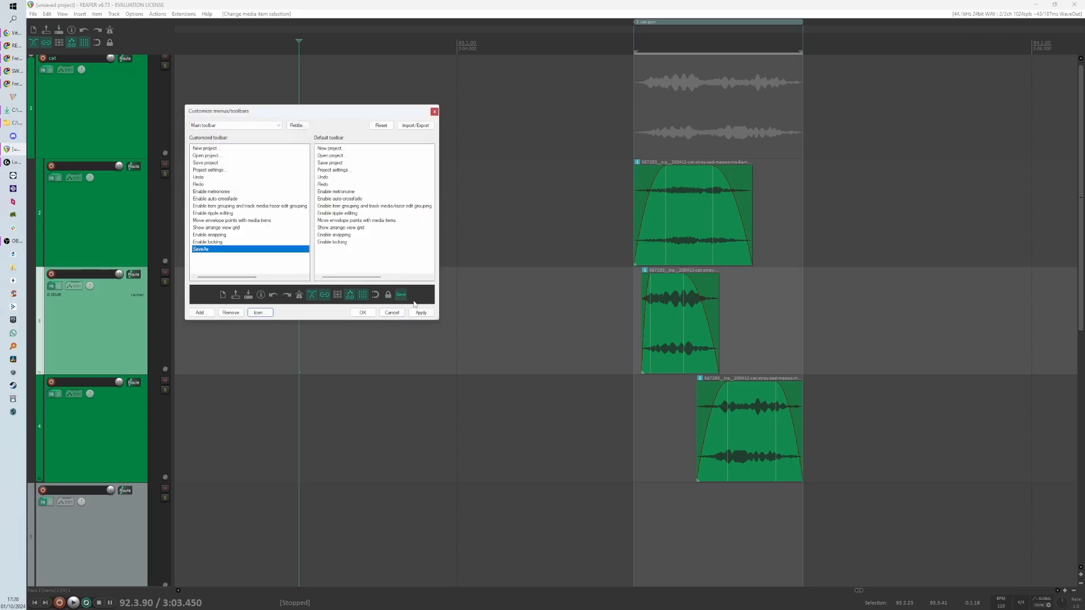
# - Reopen the button's text label, keep it, then apply and close the toolbar customization
pyautogui.click(259, 312)
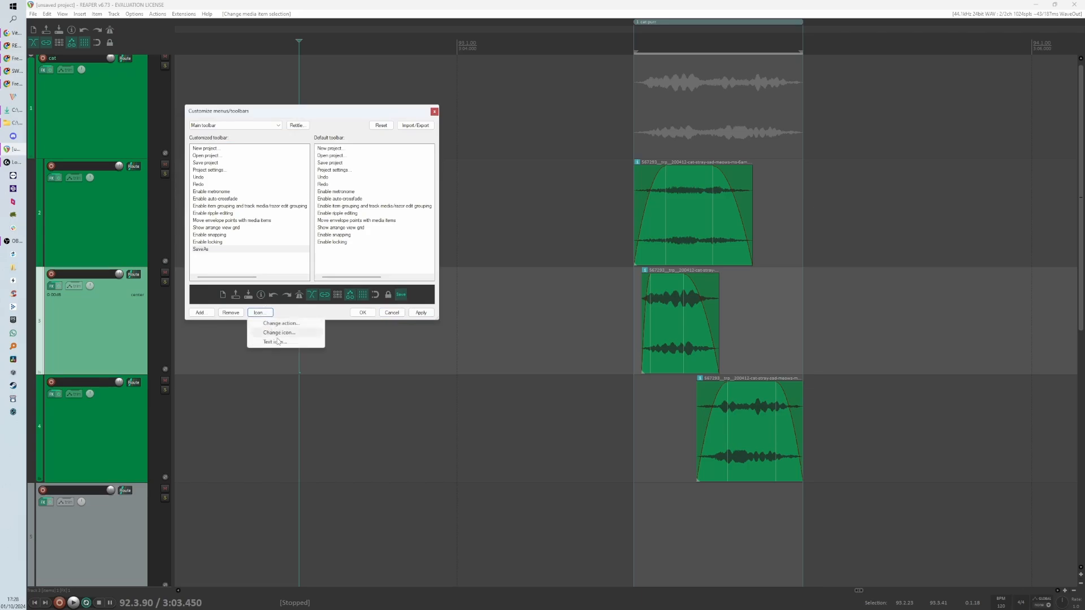
pyautogui.click(276, 341)
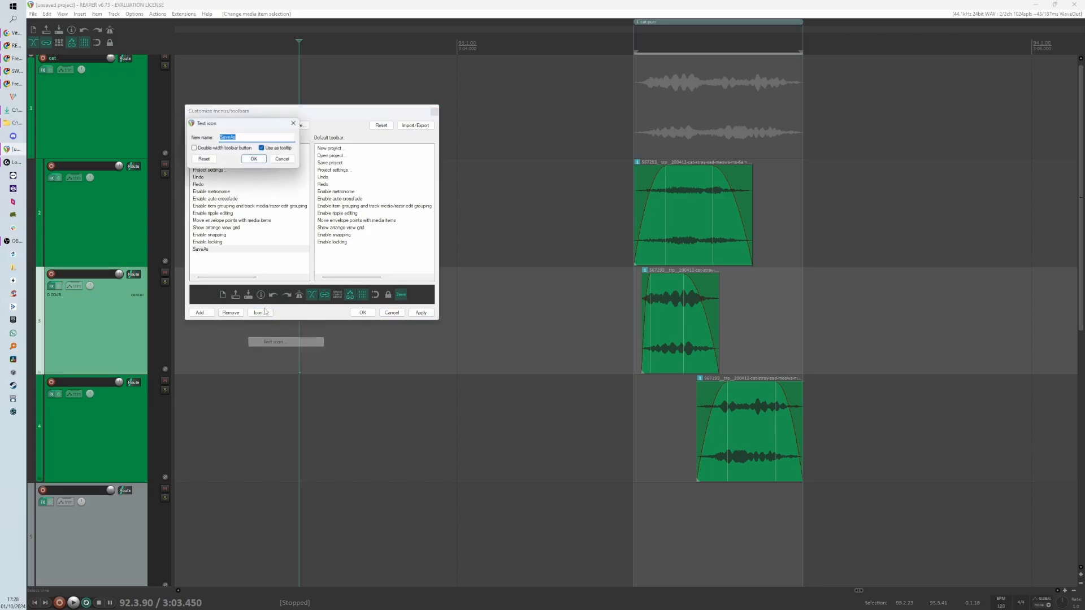
pyautogui.click(232, 137)
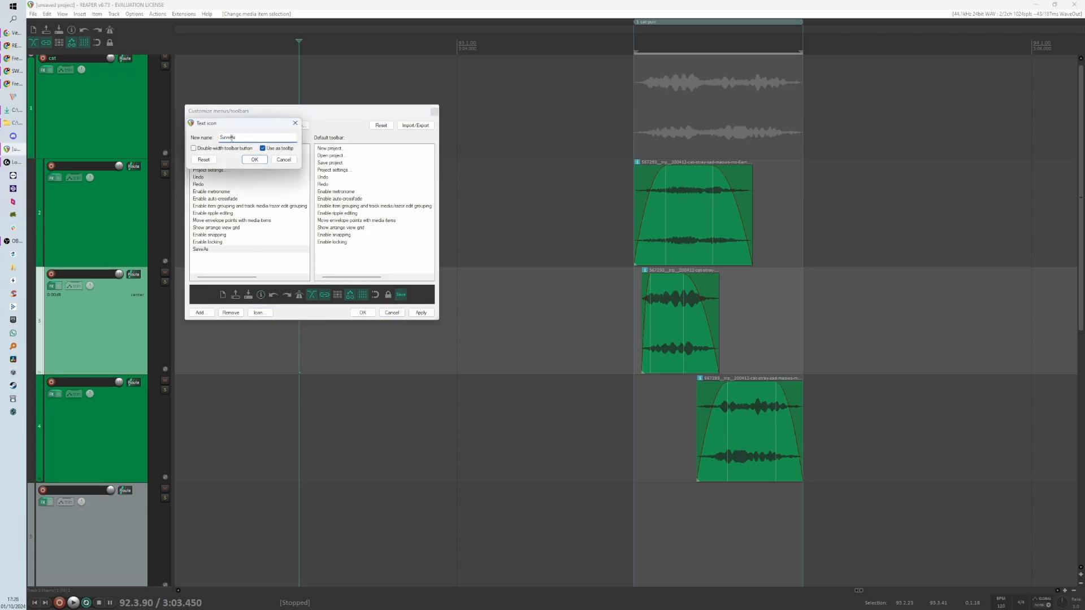
pyautogui.click(255, 159)
pyautogui.click(421, 313)
pyautogui.click(363, 313)
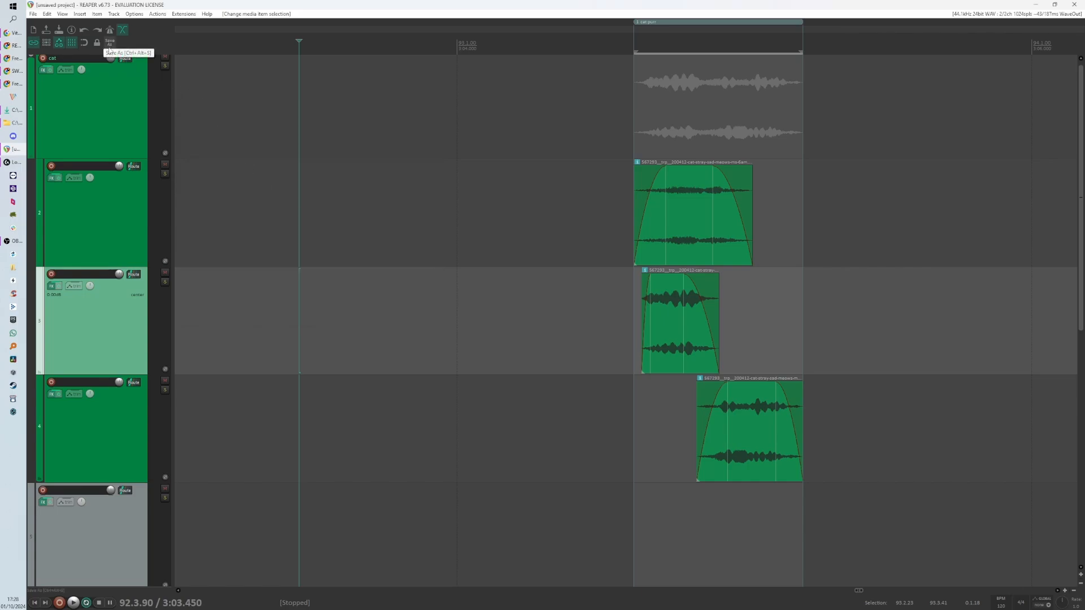
pyautogui.click(34, 14)
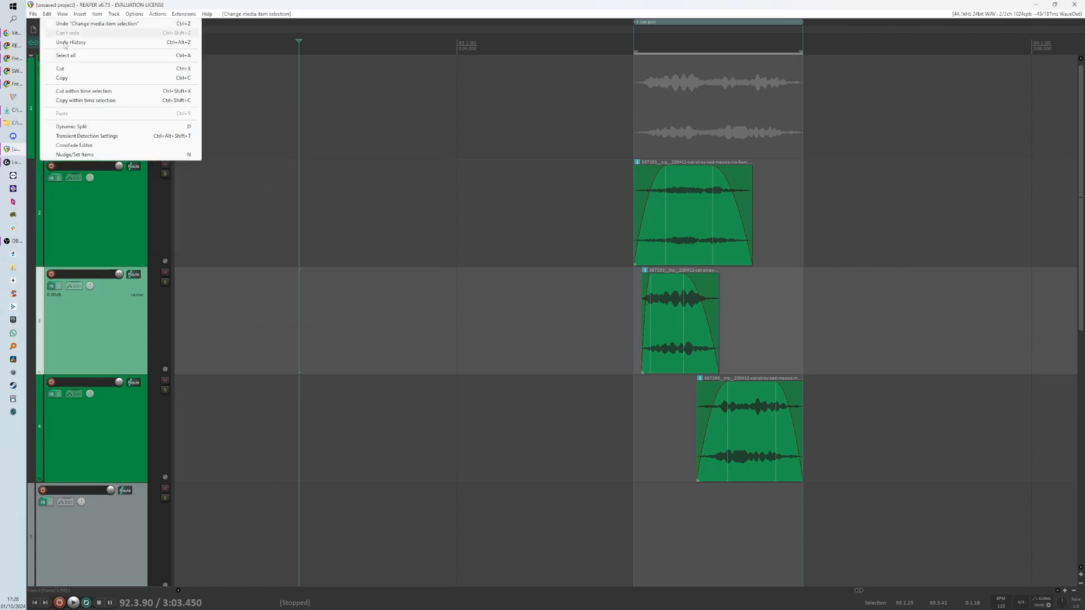
pyautogui.moveTo(32, 14)
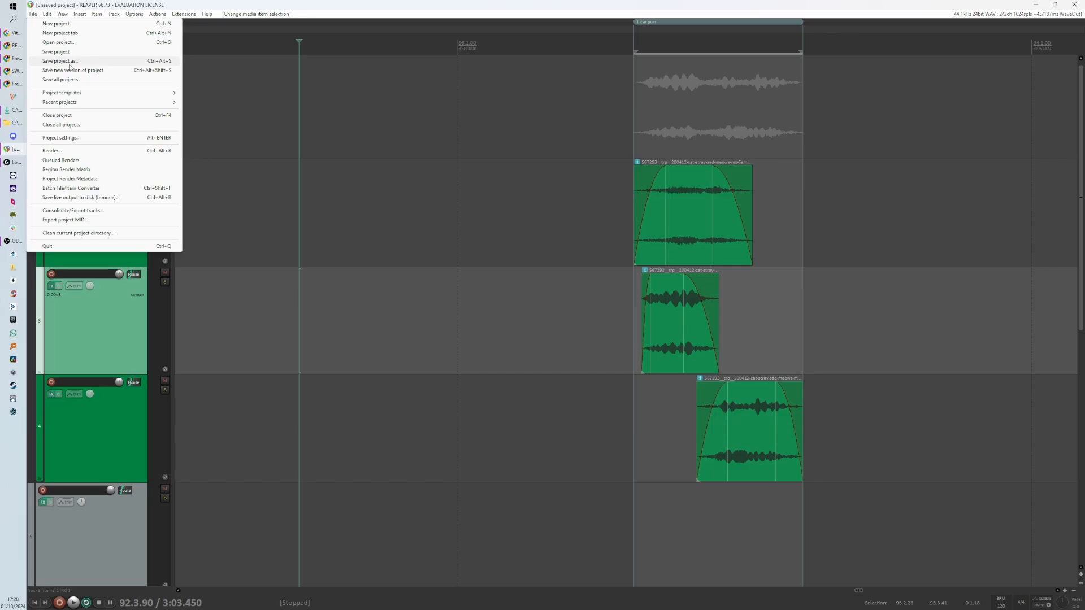
pyautogui.click(583, 421)
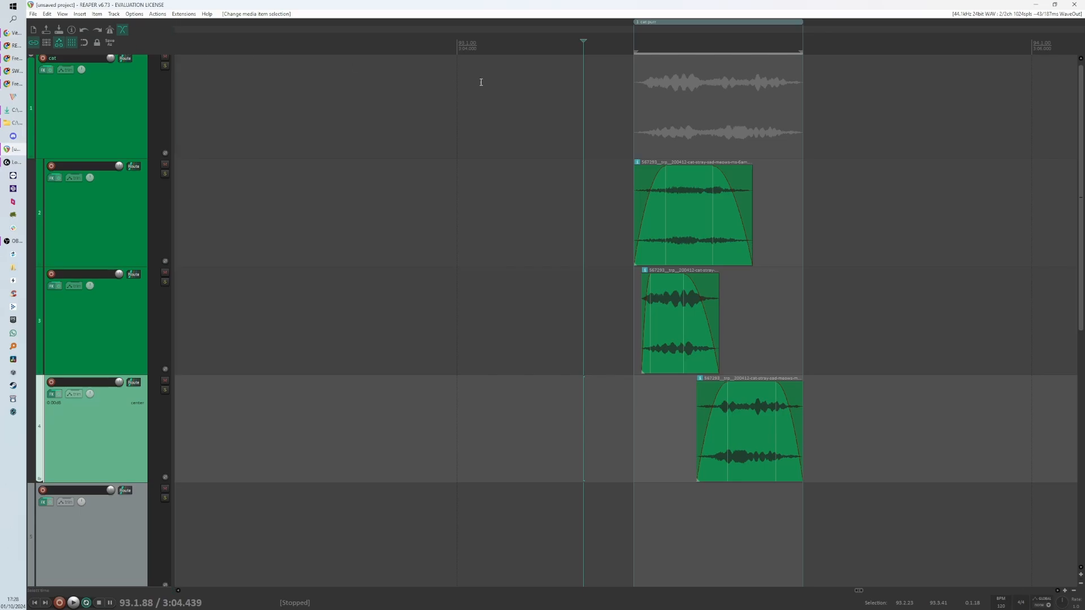
# - Try to save the project from the new Save As button with all media copied into the project directory
pyautogui.click(110, 41)
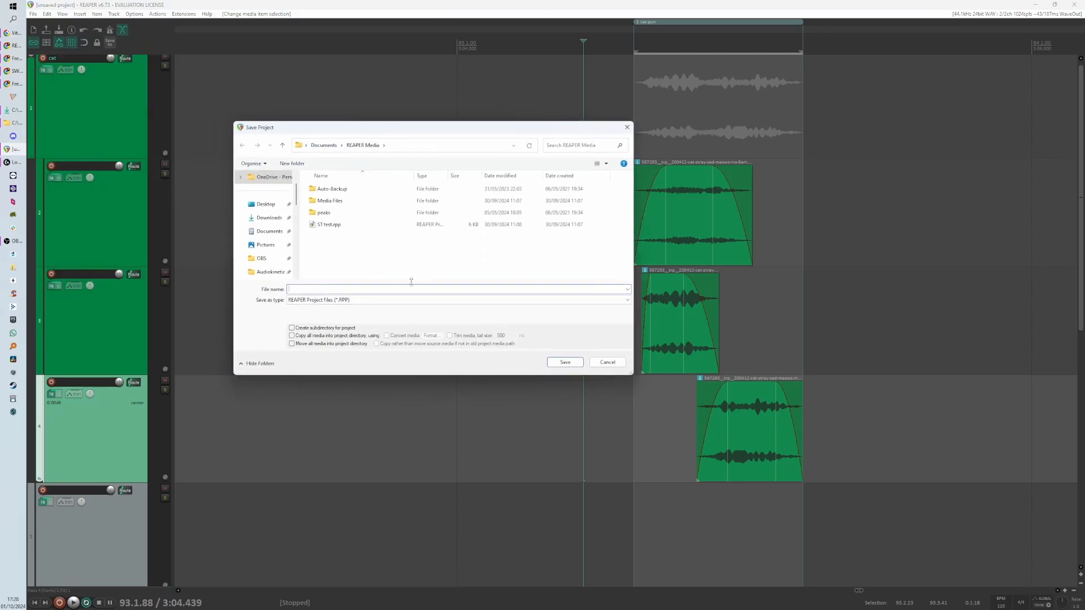
pyautogui.click(301, 337)
pyautogui.moveTo(437, 131); pyautogui.dragTo(395, 117)
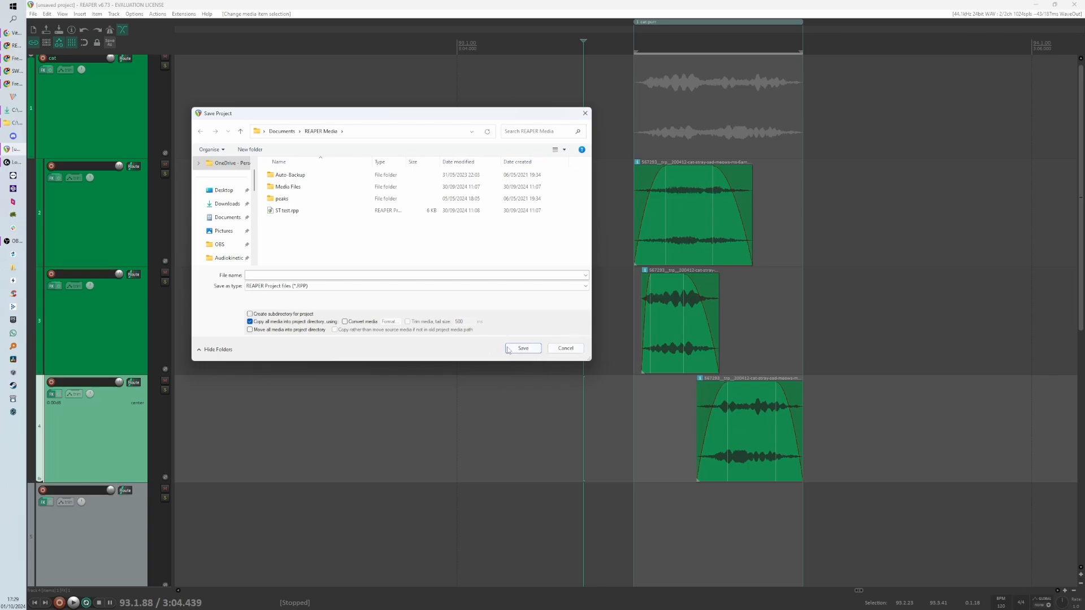
pyautogui.click(564, 349)
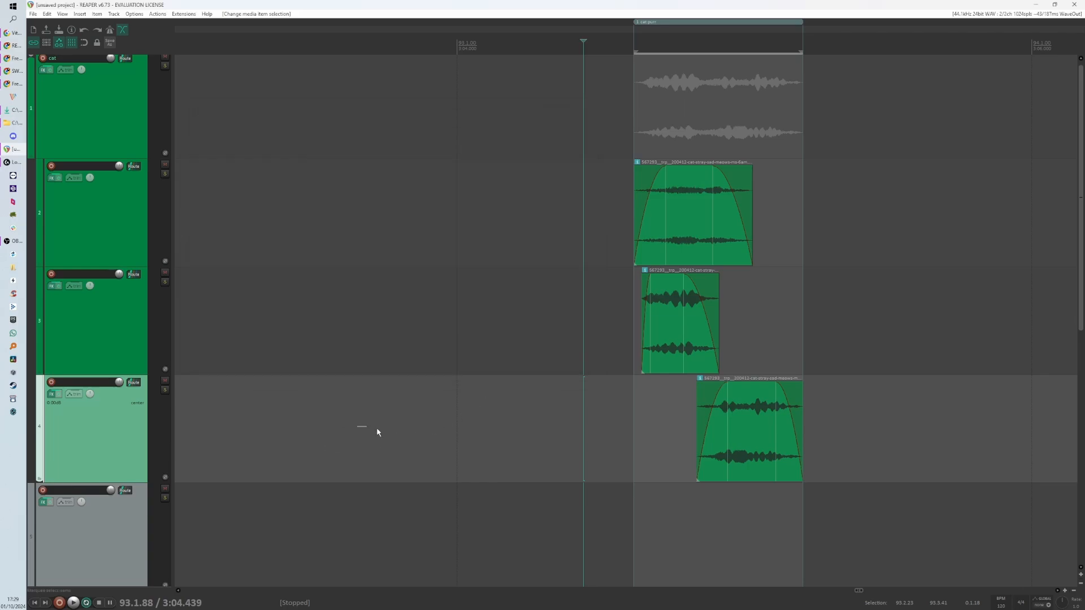
pyautogui.click(13, 84)
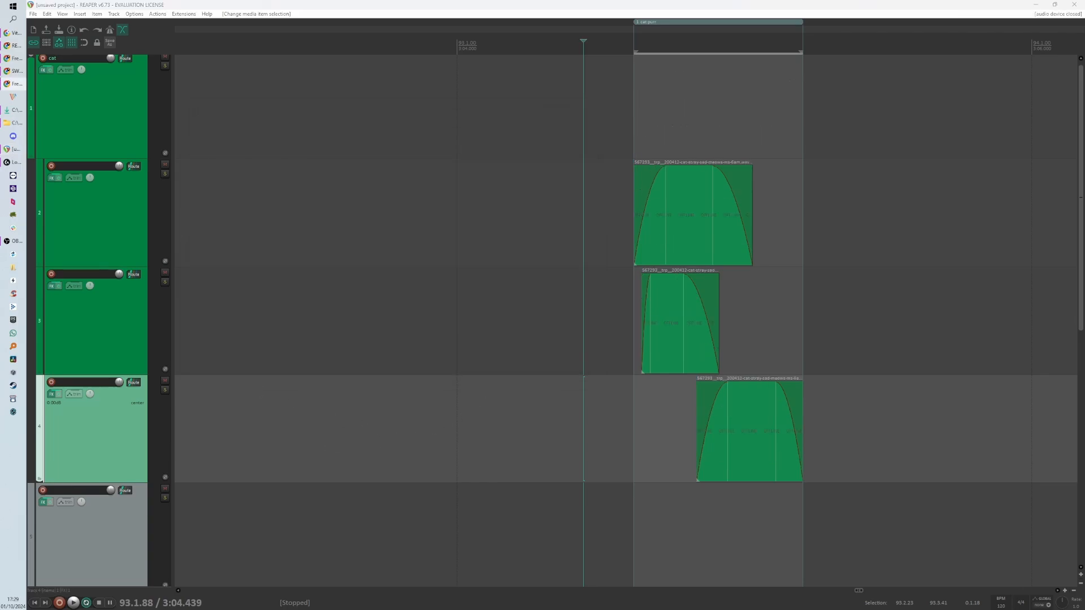
pyautogui.click(112, 42)
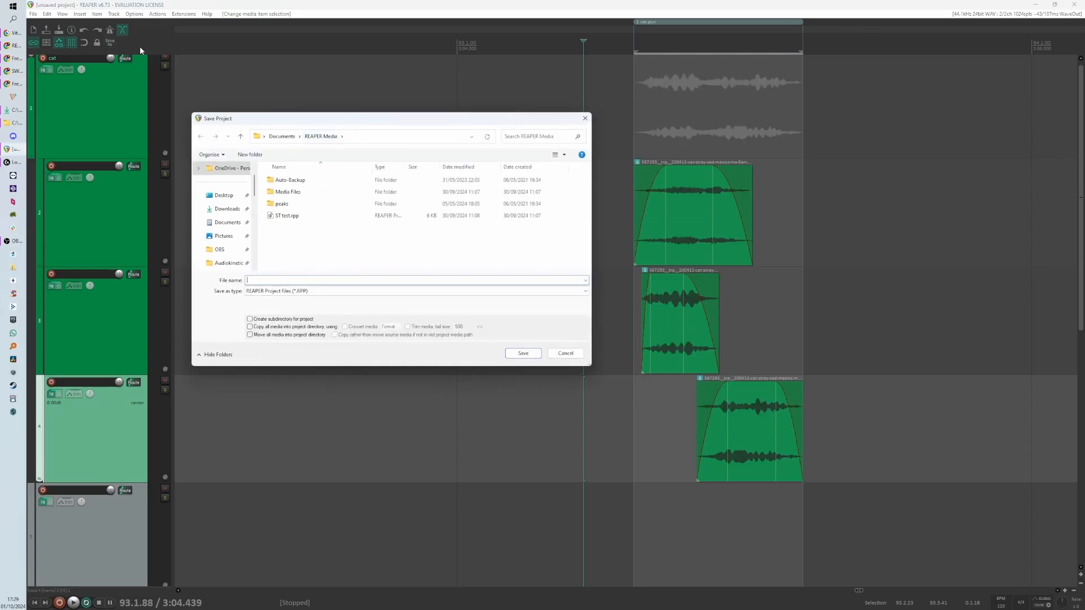
pyautogui.click(249, 327)
pyautogui.click(562, 353)
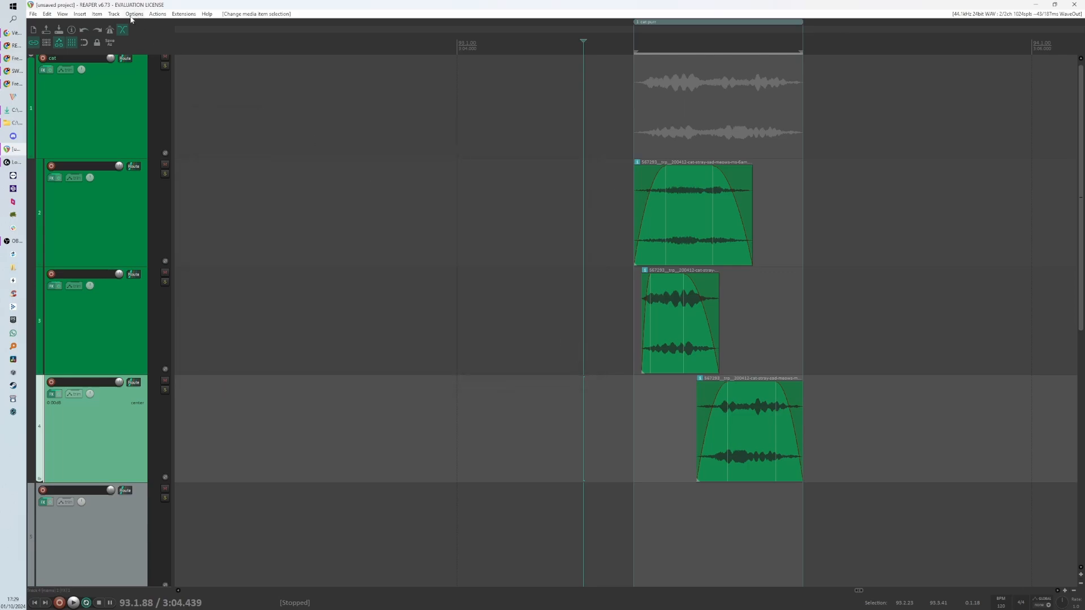
# - Reopen the Save As button's text label in the toolbar customization and close it without changes
pyautogui.rightClick(111, 47)
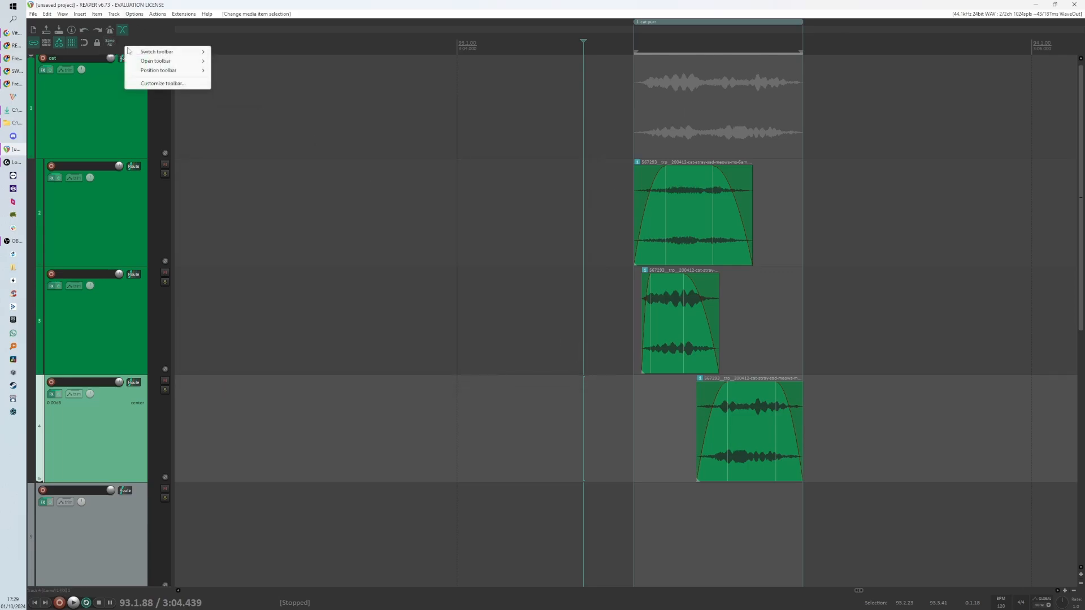
pyautogui.click(164, 83)
pyautogui.click(401, 294)
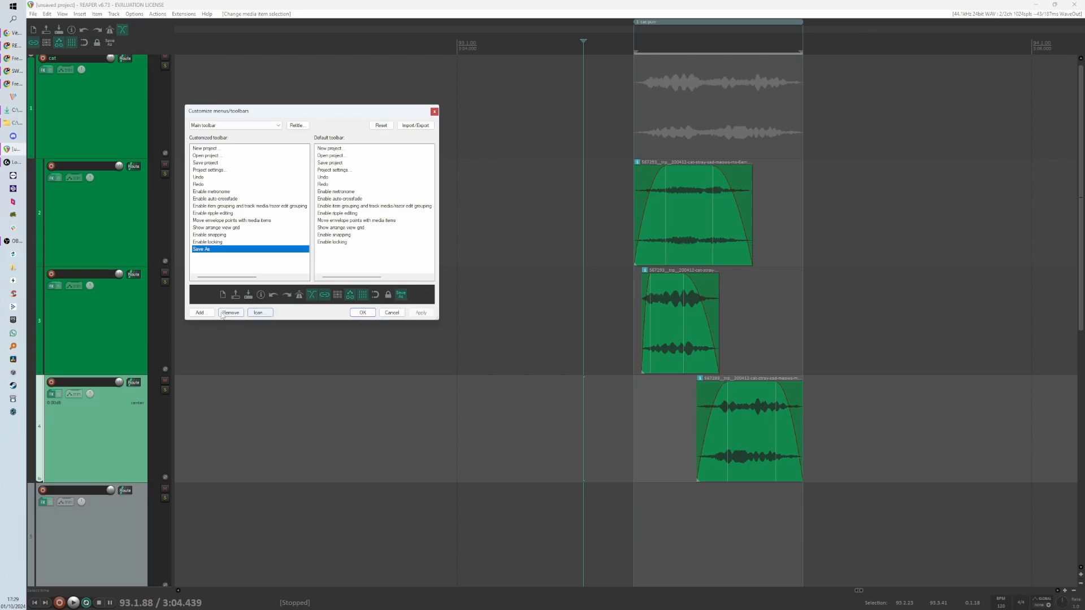
pyautogui.click(258, 312)
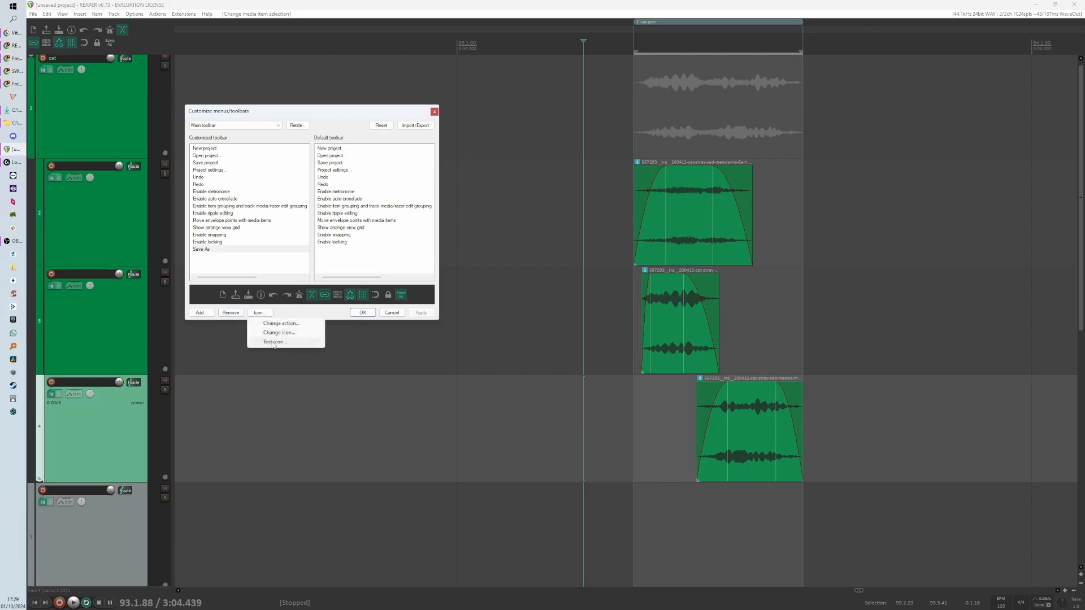
pyautogui.click(280, 333)
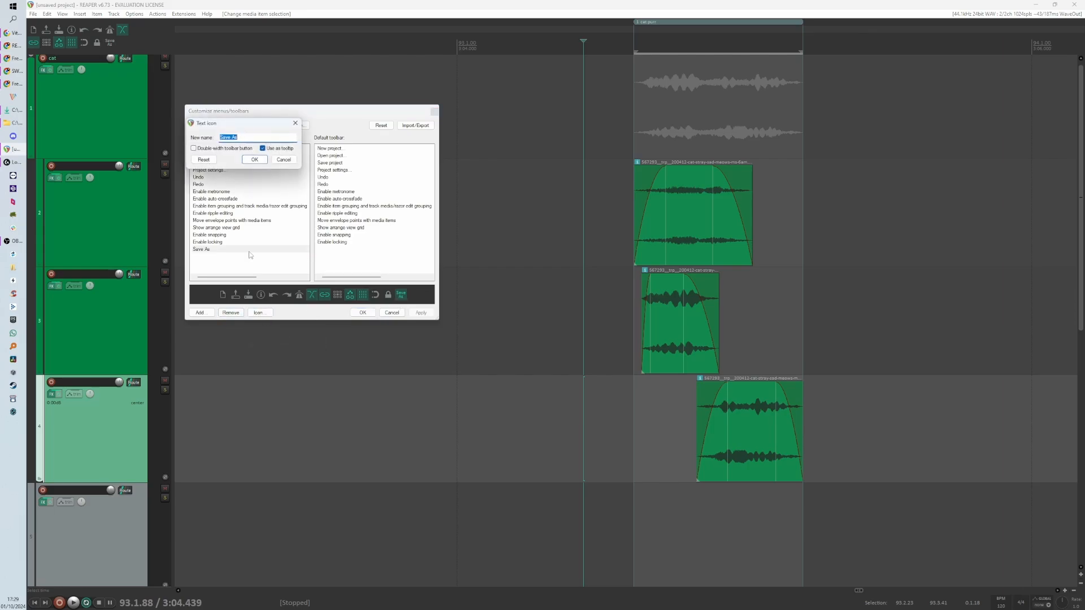
pyautogui.click(285, 162)
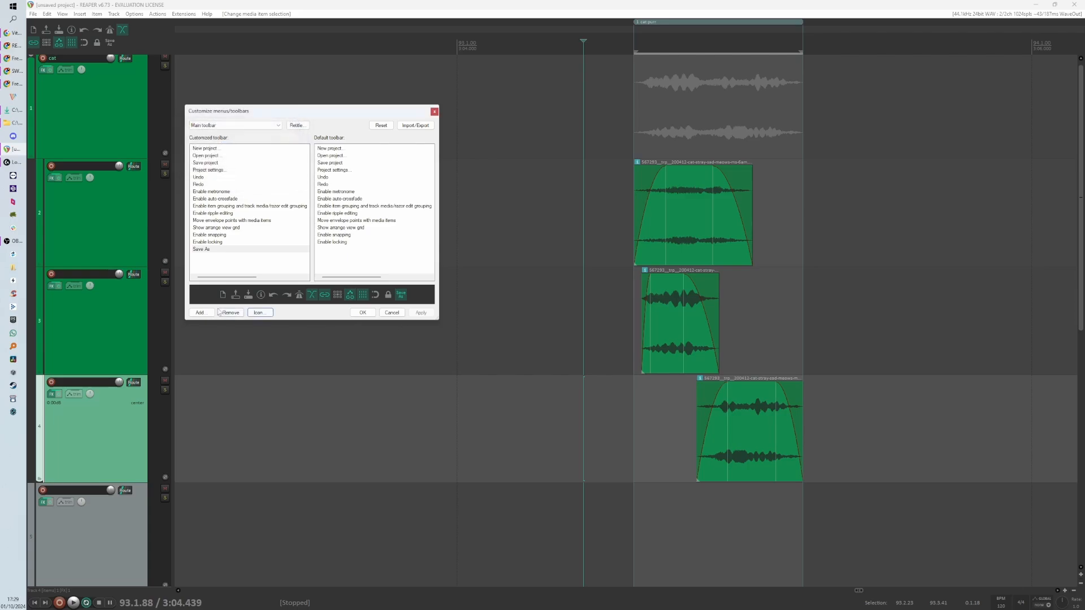
pyautogui.click(398, 314)
pyautogui.hscroll(-2, 526, 336)
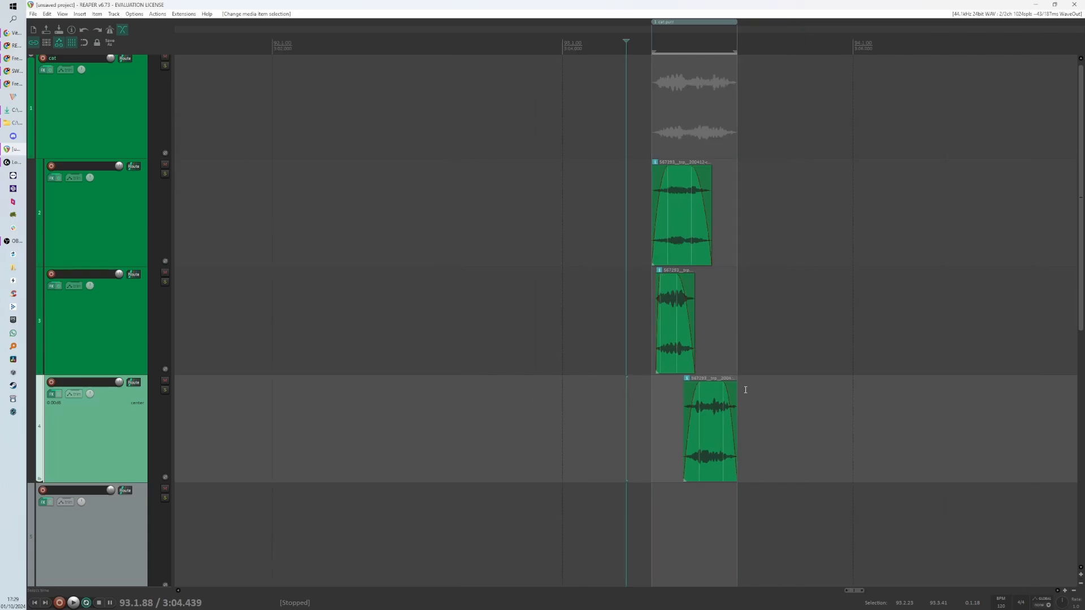
pyautogui.moveTo(606, 177); pyautogui.dragTo(882, 451)
pyautogui.scroll(-3, 699, 394)
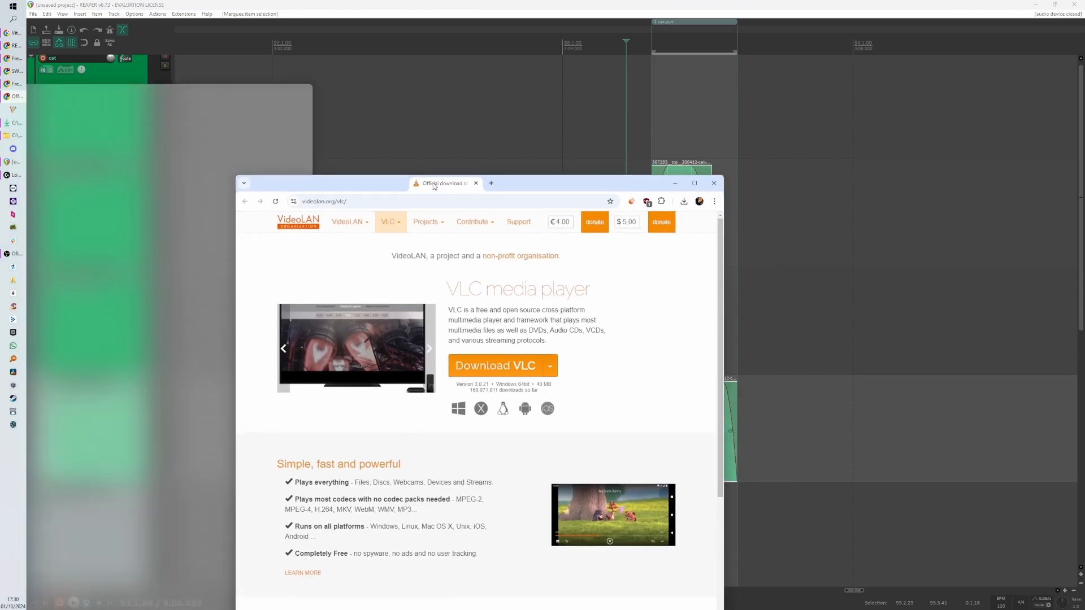
# - Check the VLC download options in the browser, then close the browser window
pyautogui.moveTo(484, 175); pyautogui.dragTo(332, 68)
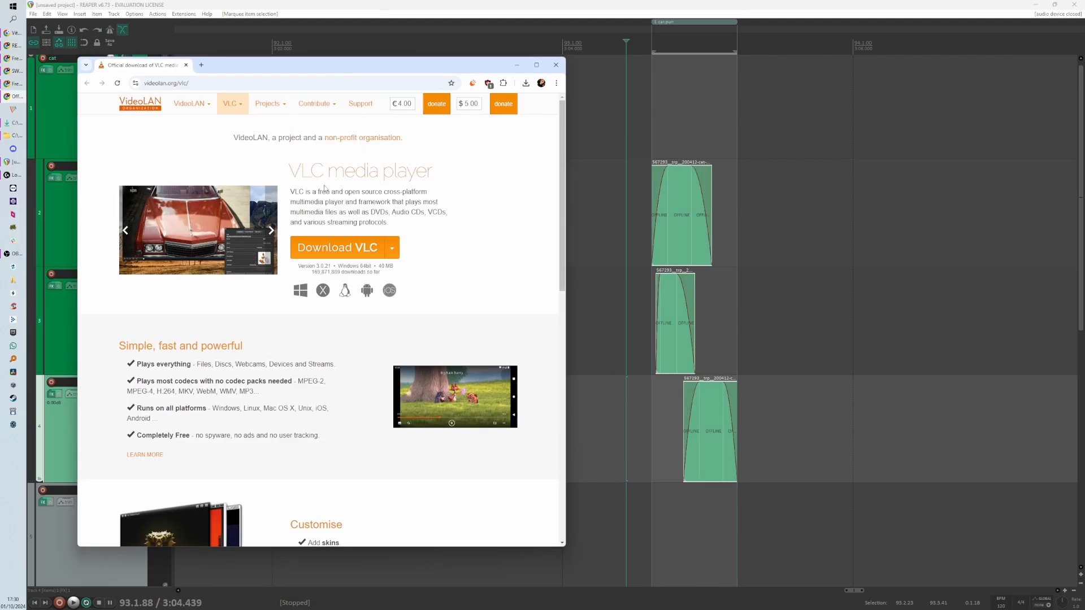
pyautogui.click(398, 252)
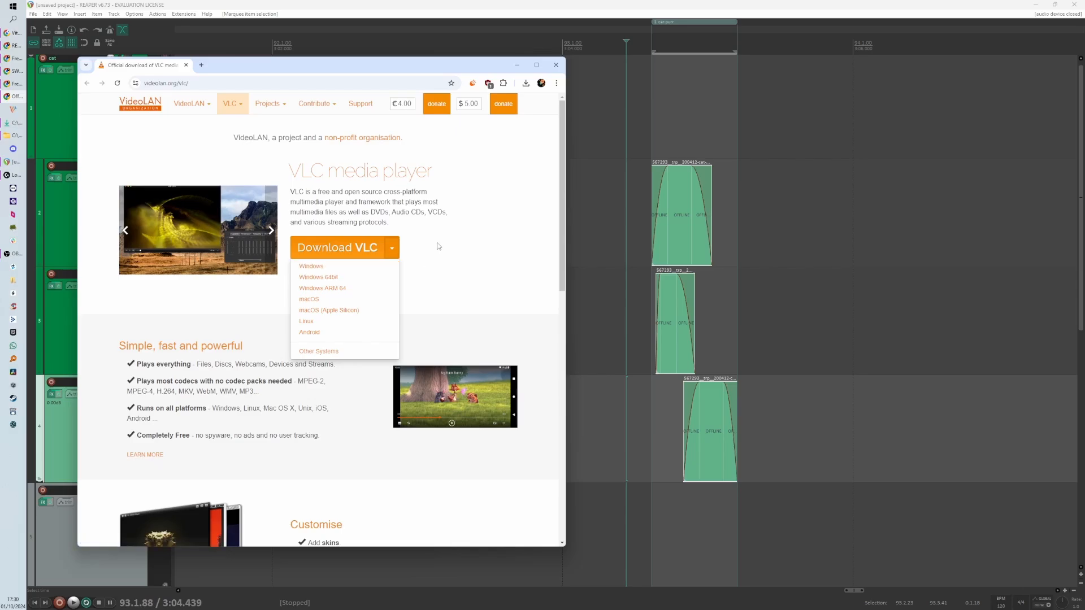
pyautogui.click(554, 67)
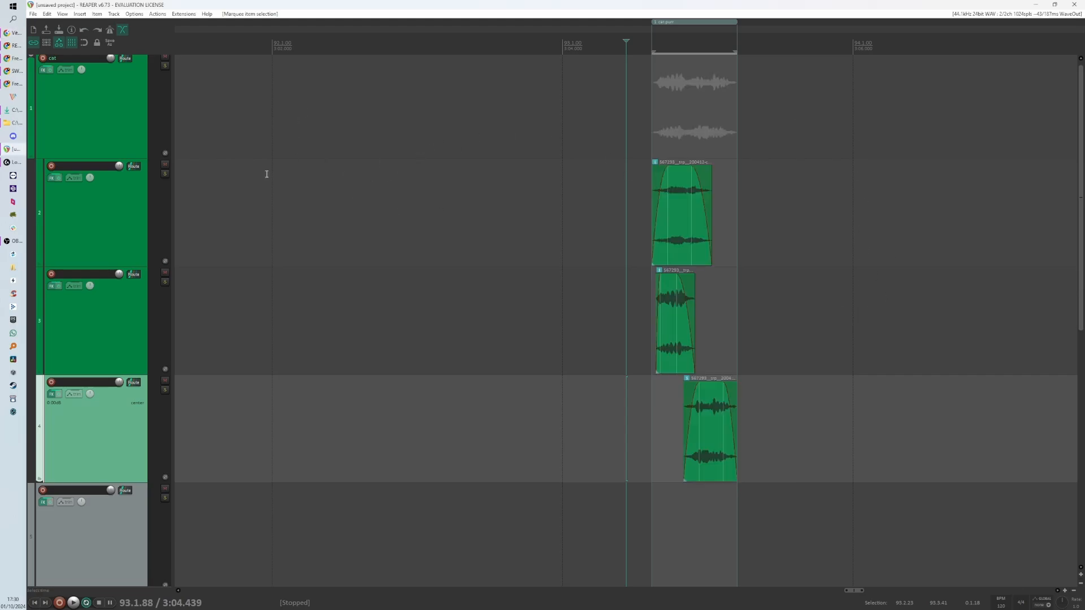
pyautogui.scroll(-4, 320, 293)
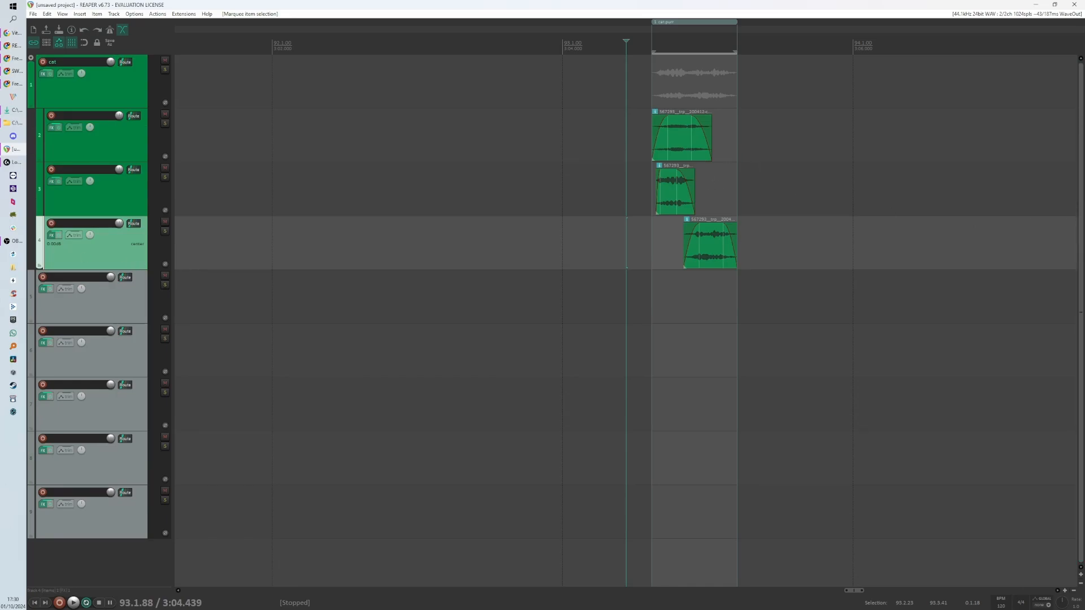
pyautogui.click(15, 241)
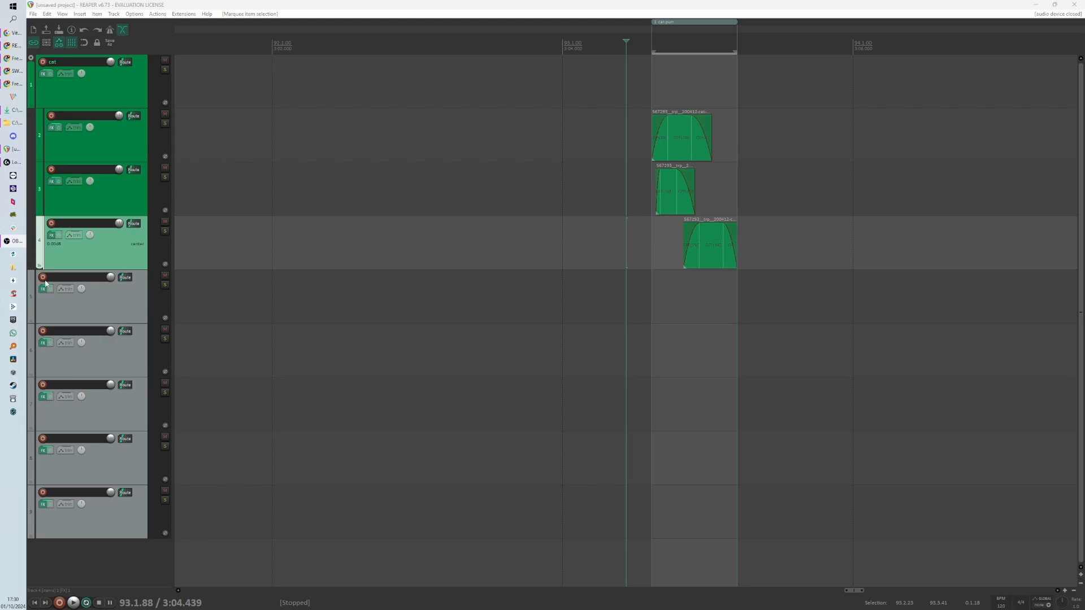
pyautogui.click(450, 254)
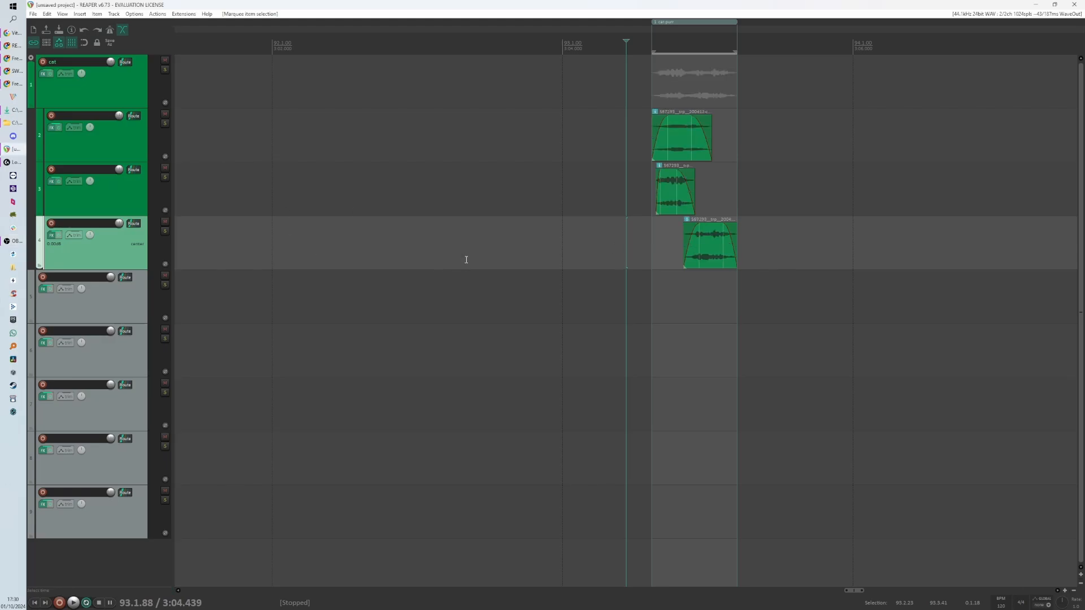
# - Open the Actions list and scroll through the available actions before closing it
pyautogui.press('?')
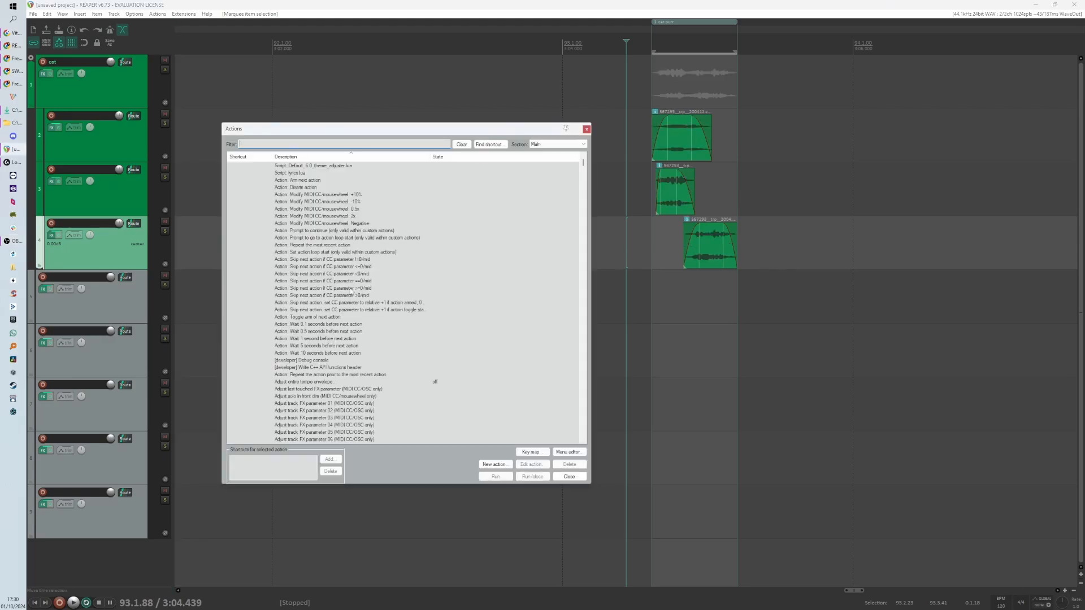
pyautogui.scroll(-5, 416, 289)
pyautogui.scroll(-15, 415, 288)
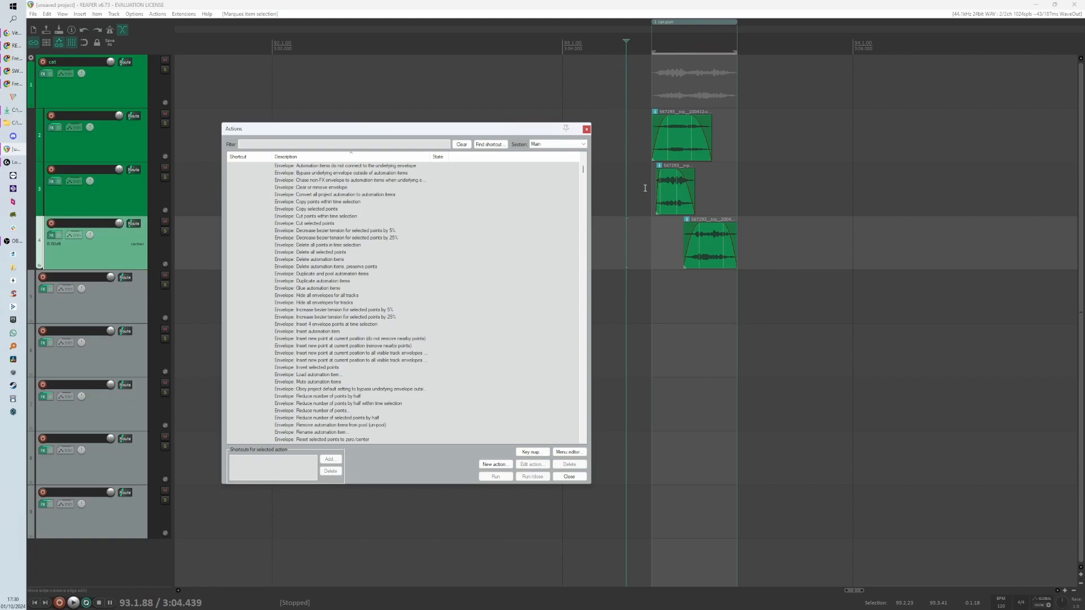
pyautogui.click(568, 477)
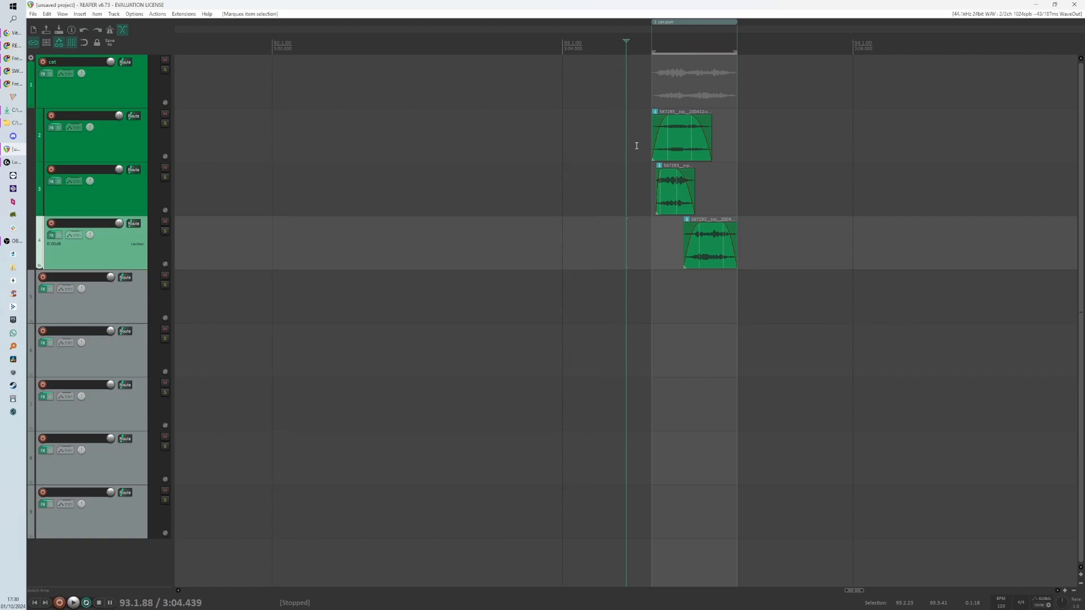
pyautogui.scroll(2, 635, 217)
pyautogui.click(620, 235)
pyautogui.click(630, 246)
pyautogui.click(587, 252)
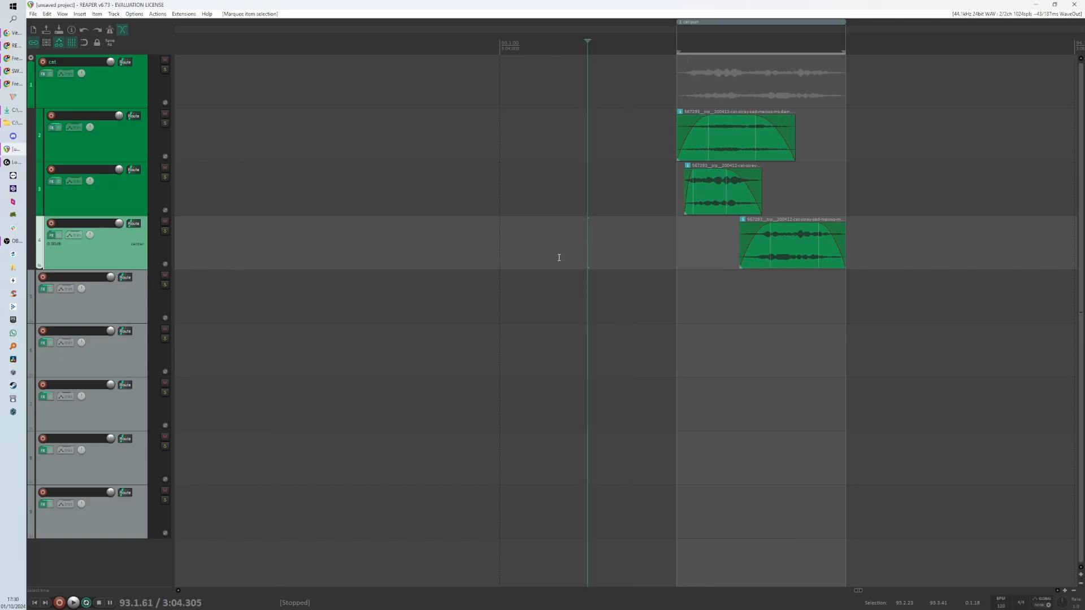
pyautogui.click(544, 259)
pyautogui.click(529, 262)
pyautogui.click(500, 262)
pyautogui.click(564, 253)
pyautogui.click(624, 244)
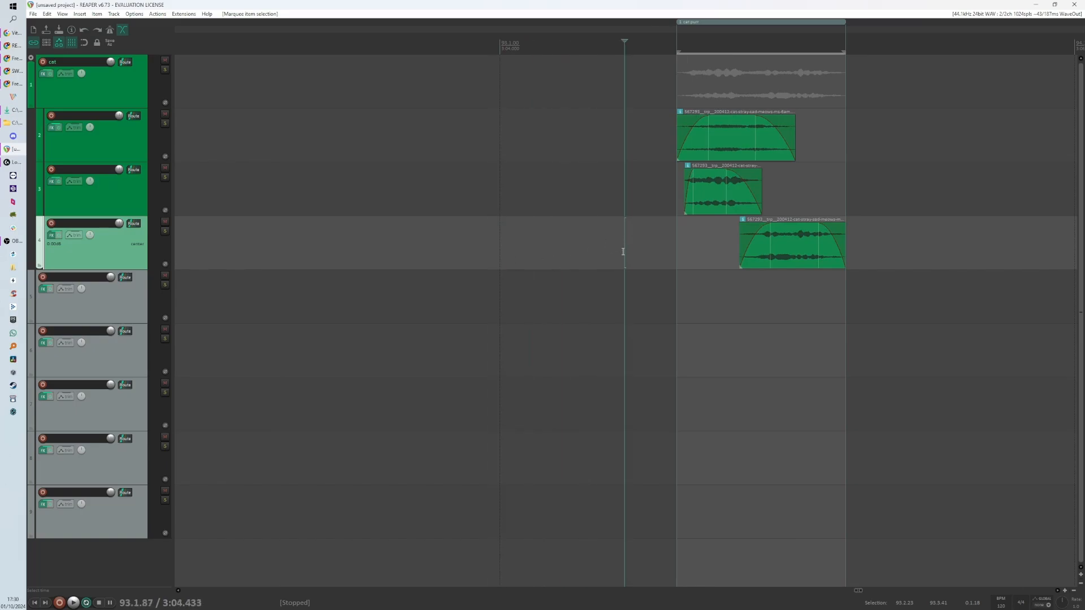
pyautogui.click(608, 254)
pyautogui.scroll(-3, 566, 252)
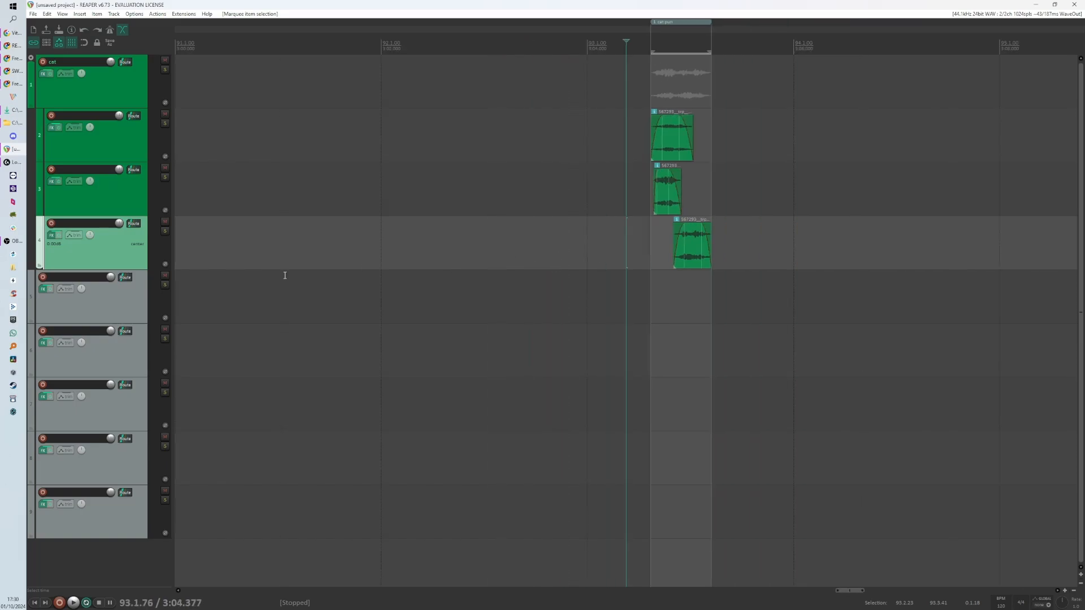